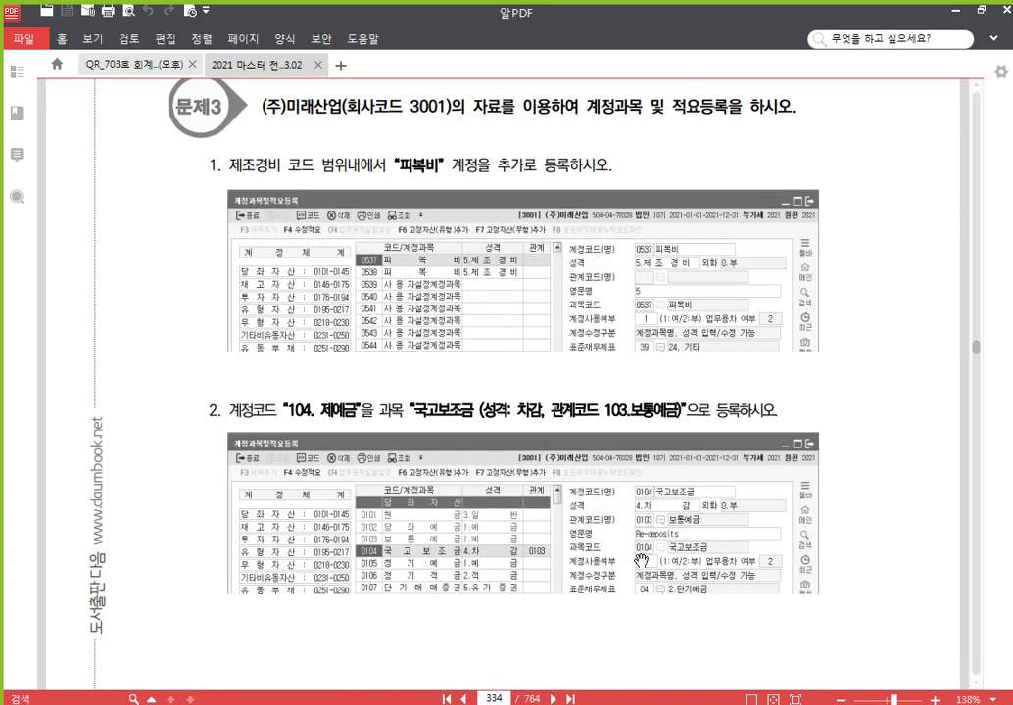
- Switch to KcLep and open the 계정과목및적요등록 screen for company 3001 (주)미래산업
key(alt+Tab)
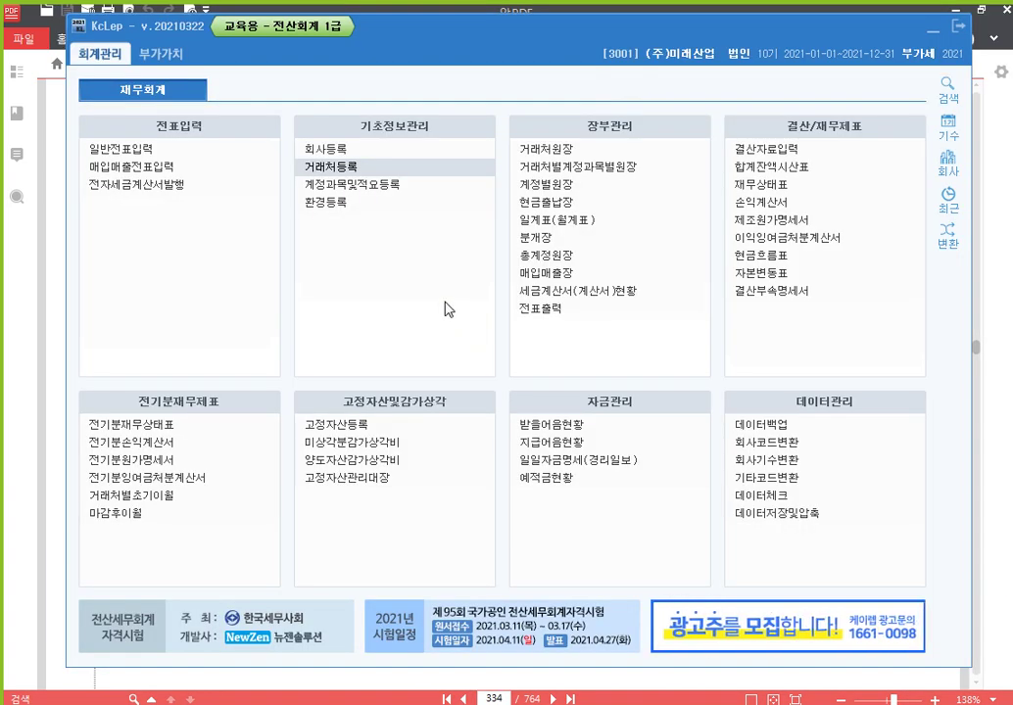
click(419, 194)
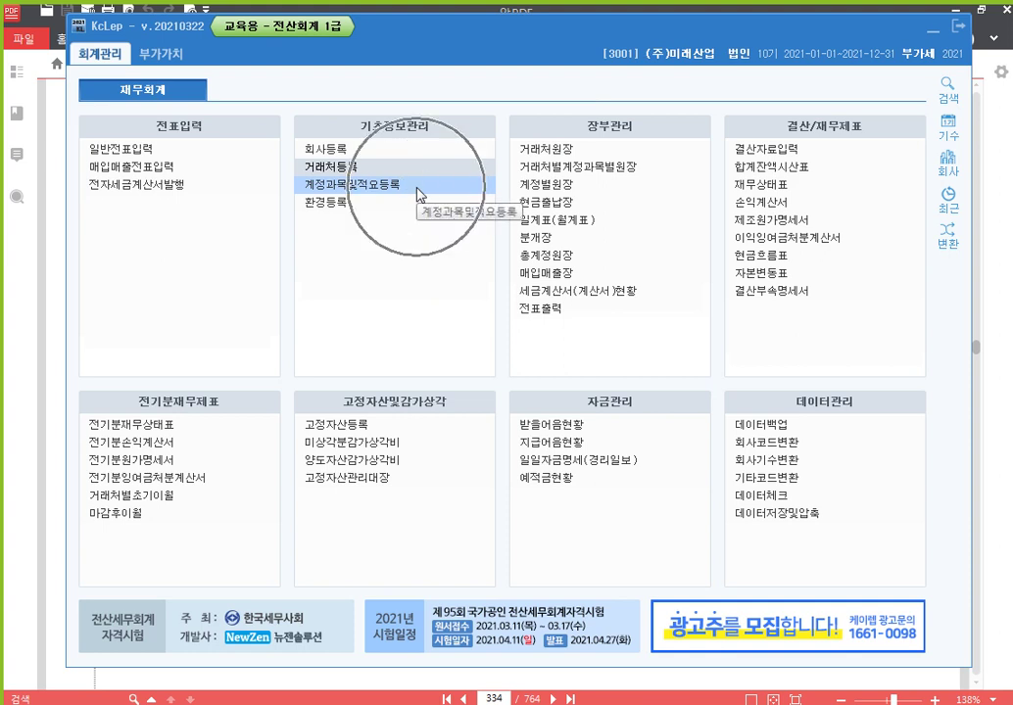
click(419, 194)
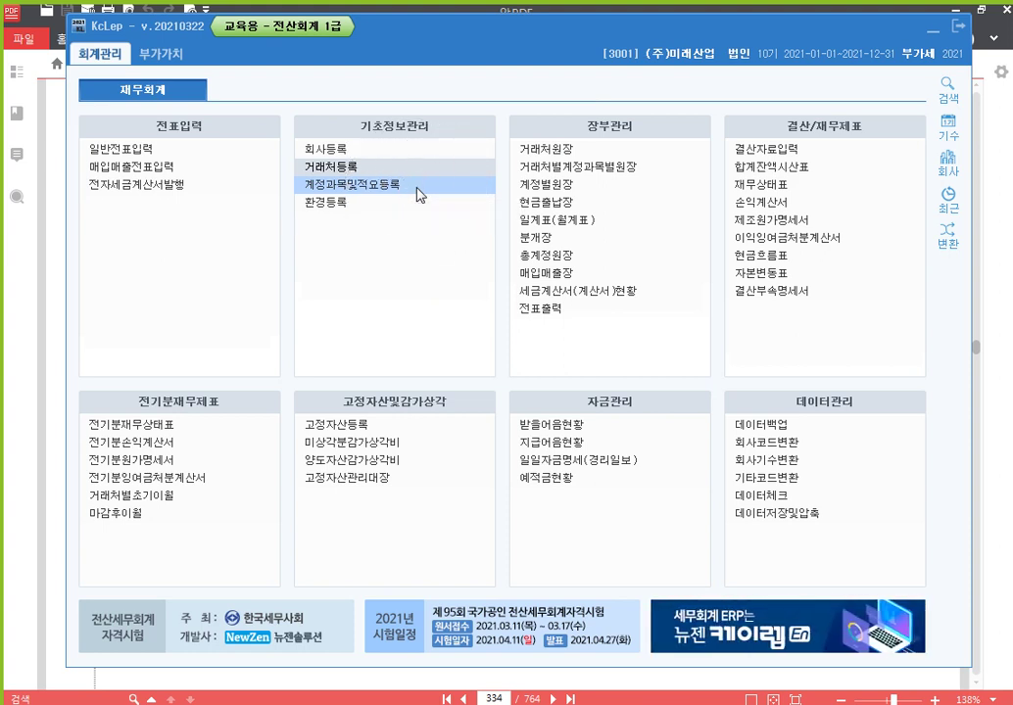
click(419, 192)
click(417, 192)
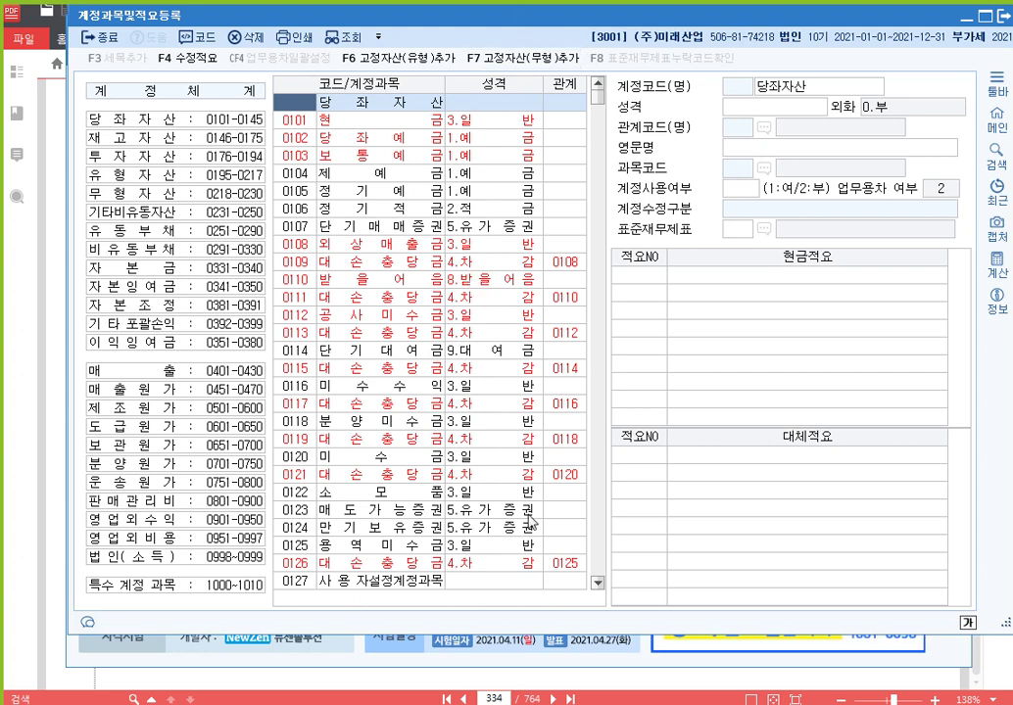
key(Escape)
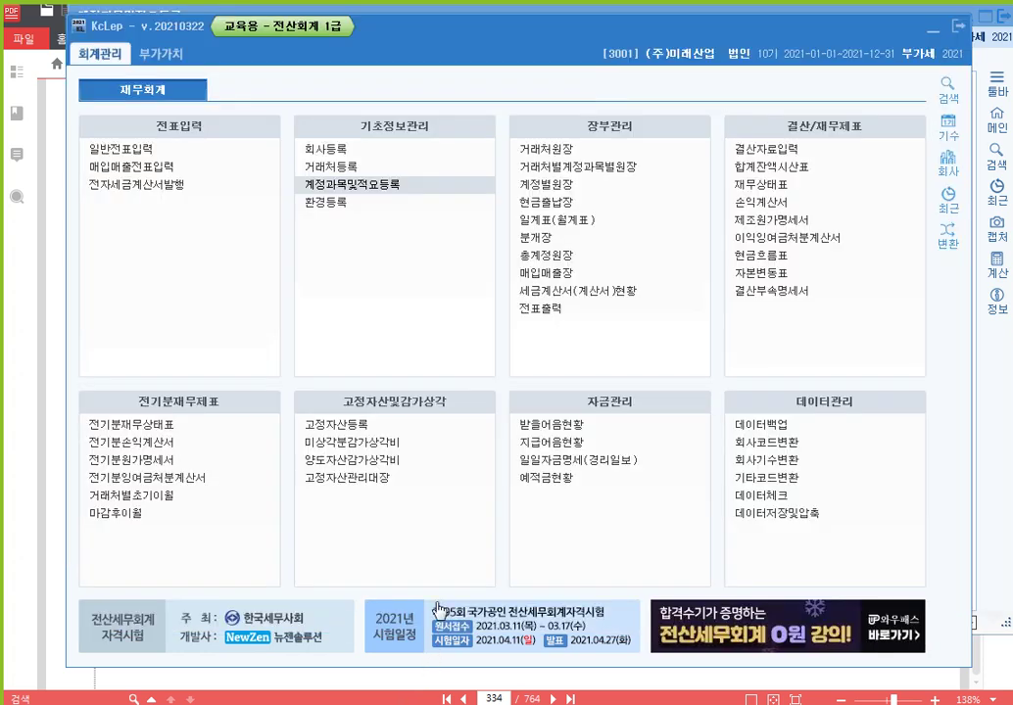
click(389, 196)
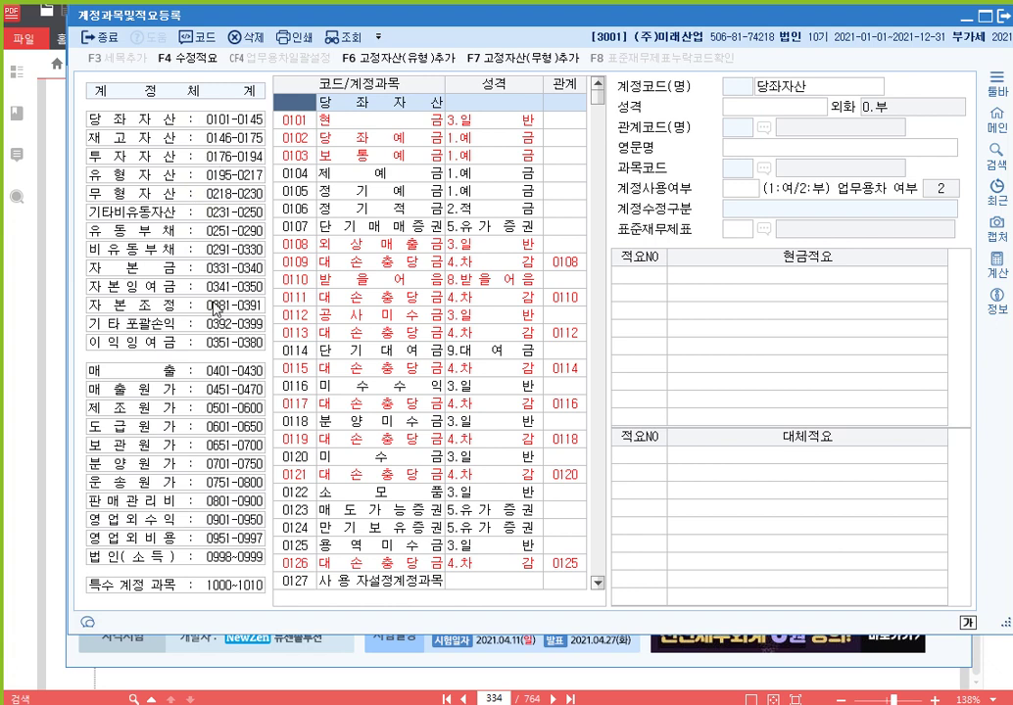
- Examine the account code ranges by category, including 당좌자산, 재고자산, 투자자산, 유형자산, 기타비유동자산 and 기타포괄손익, ending on 당좌자산
click(216, 124)
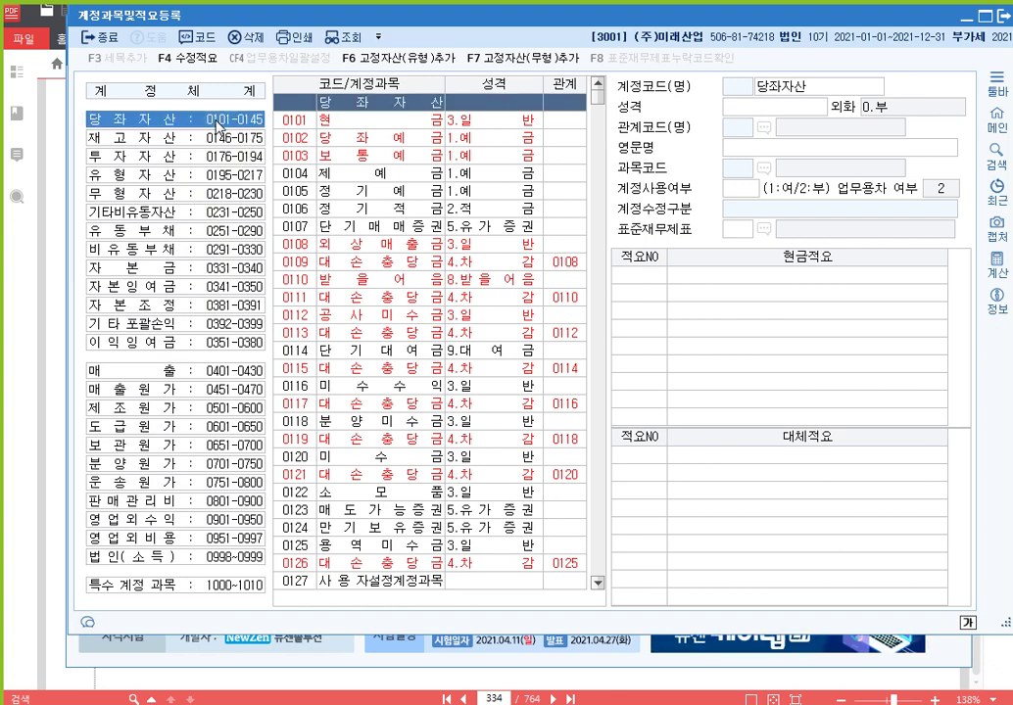
click(222, 139)
click(186, 156)
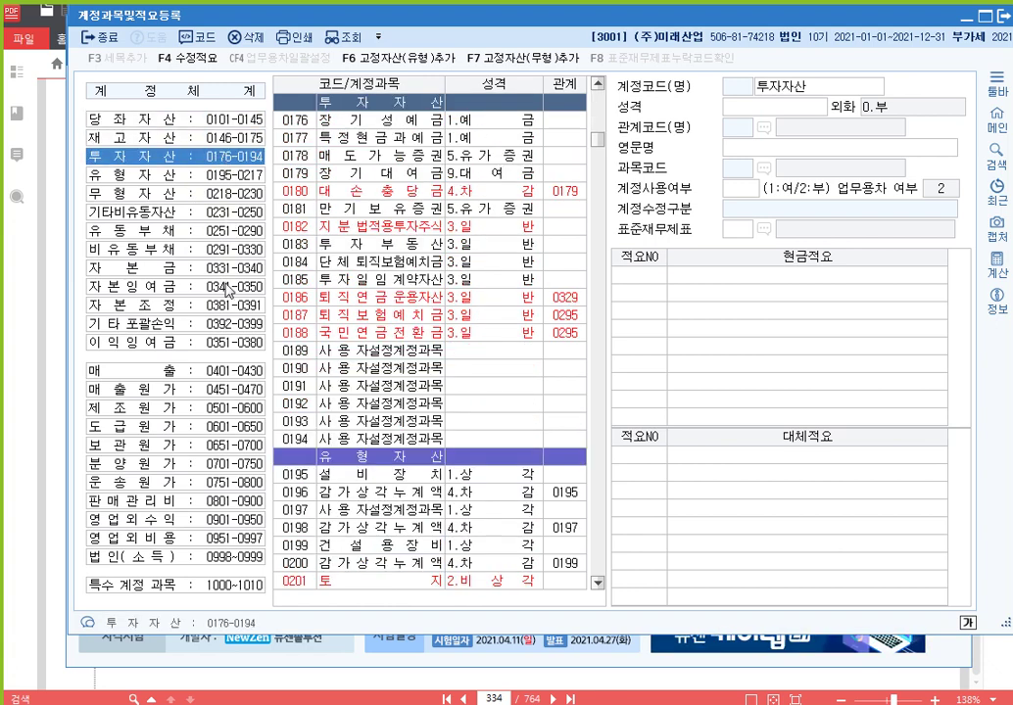
click(218, 329)
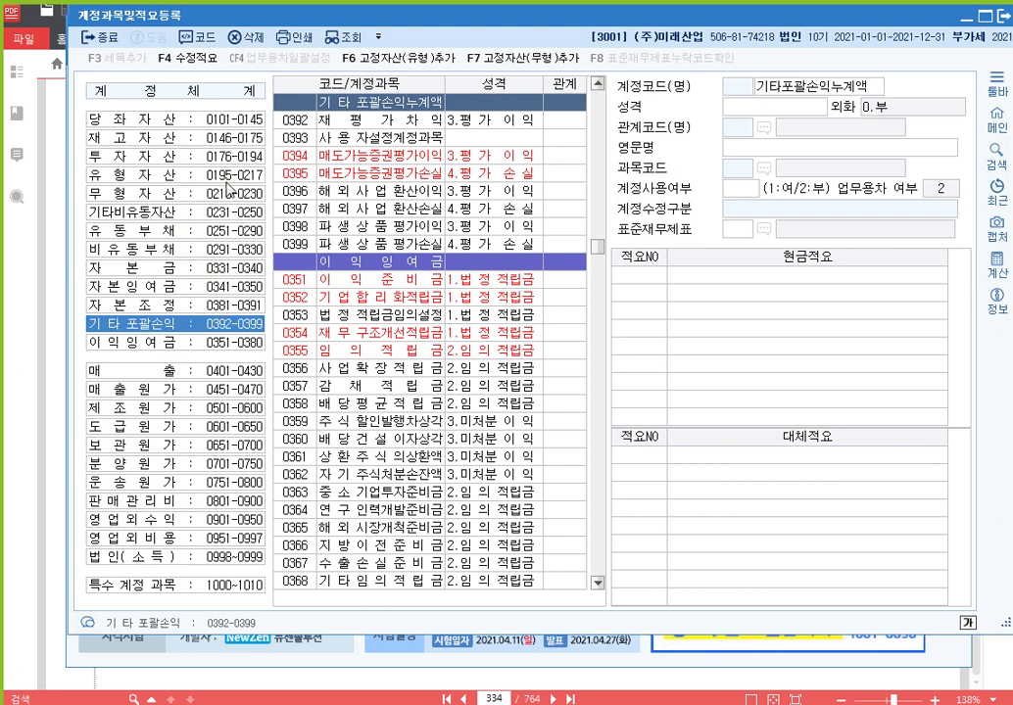
click(208, 175)
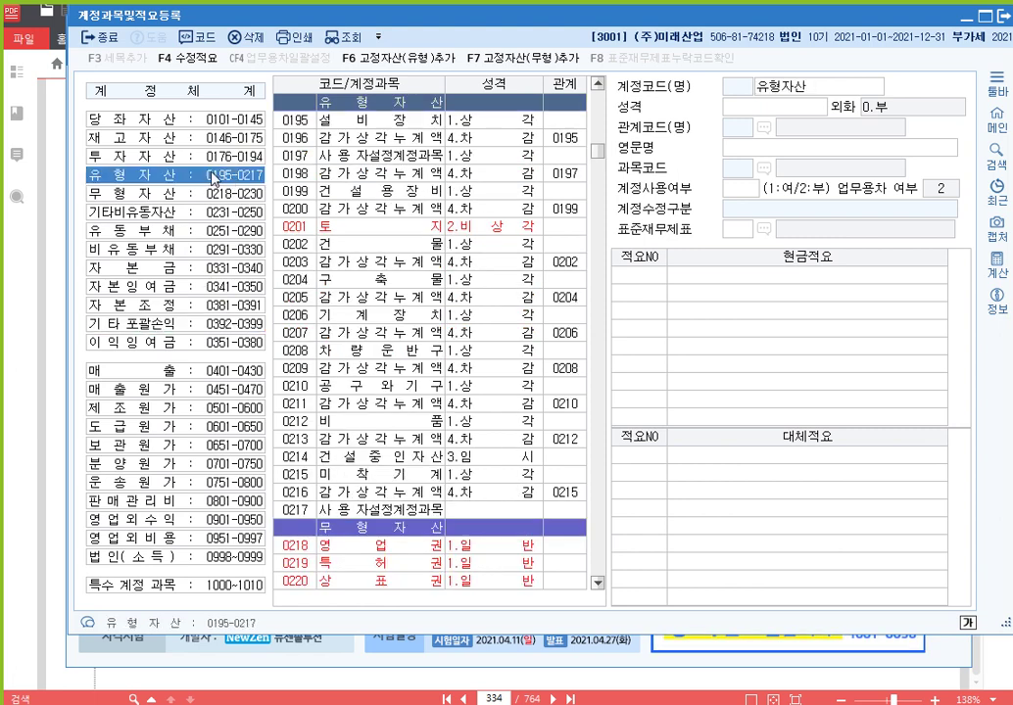
click(169, 121)
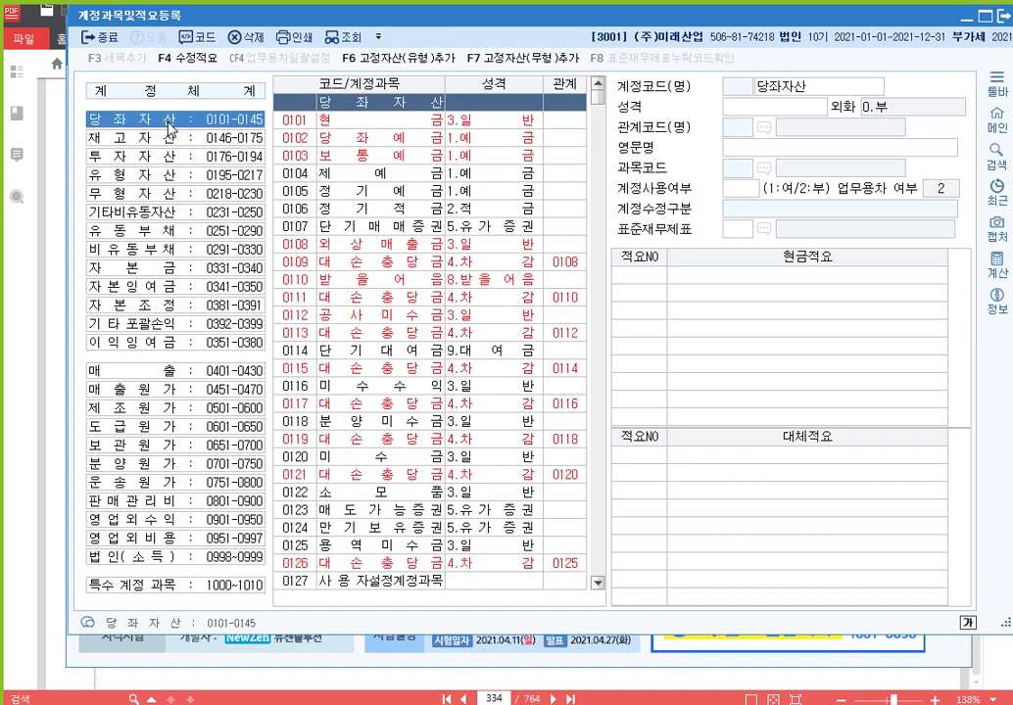
scroll(155, 144, down, 10)
scroll(155, 144, down, 20)
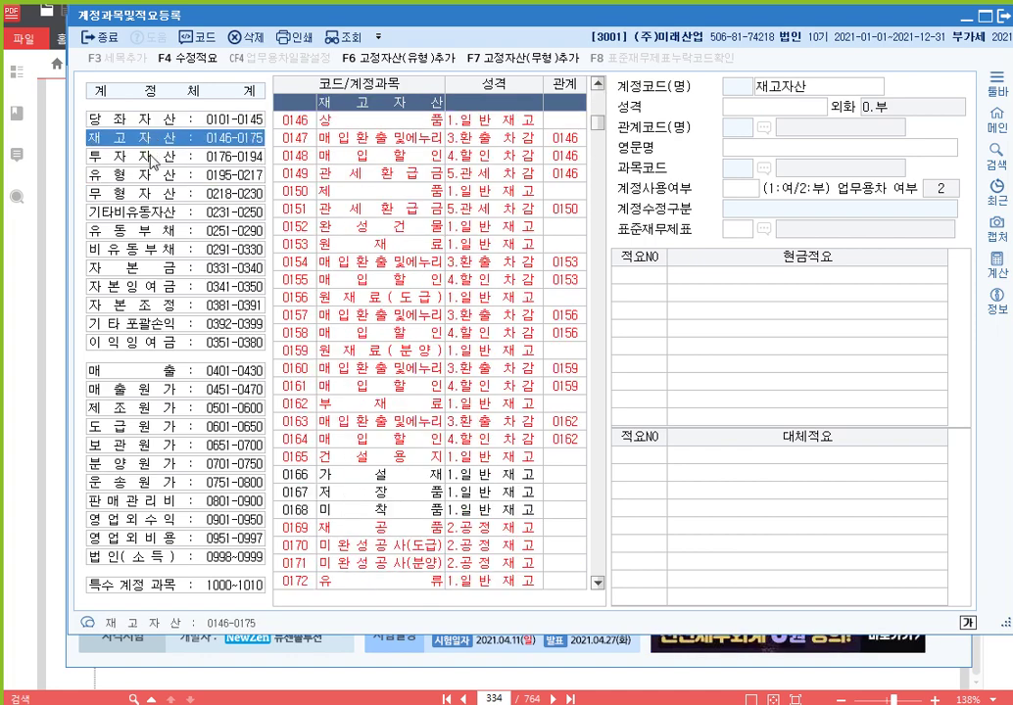
click(155, 214)
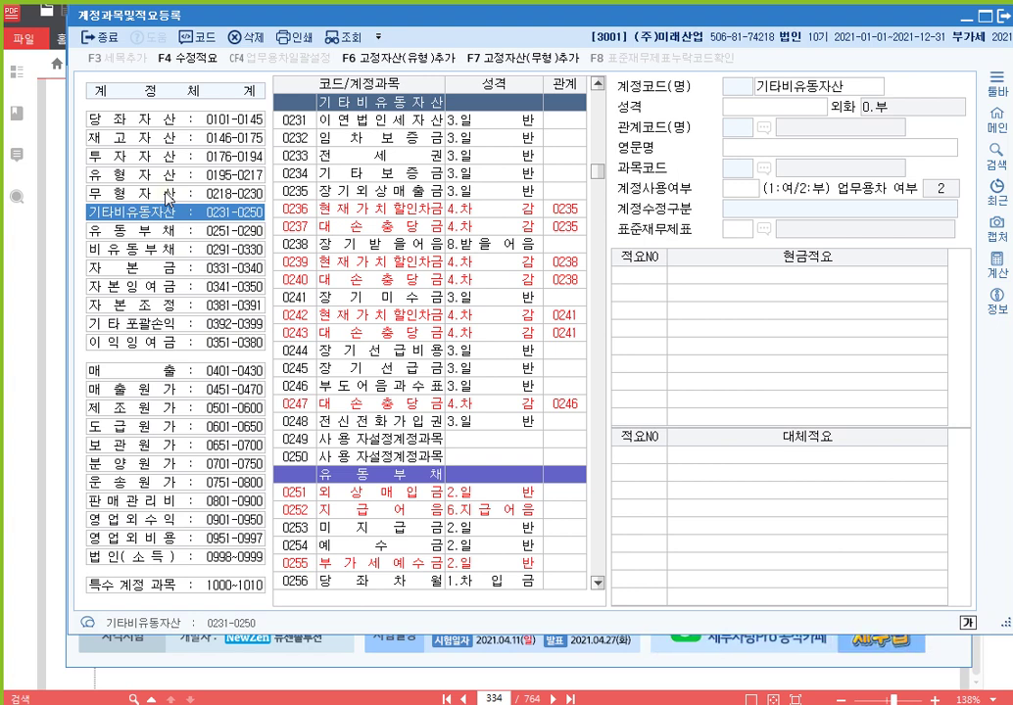
click(155, 159)
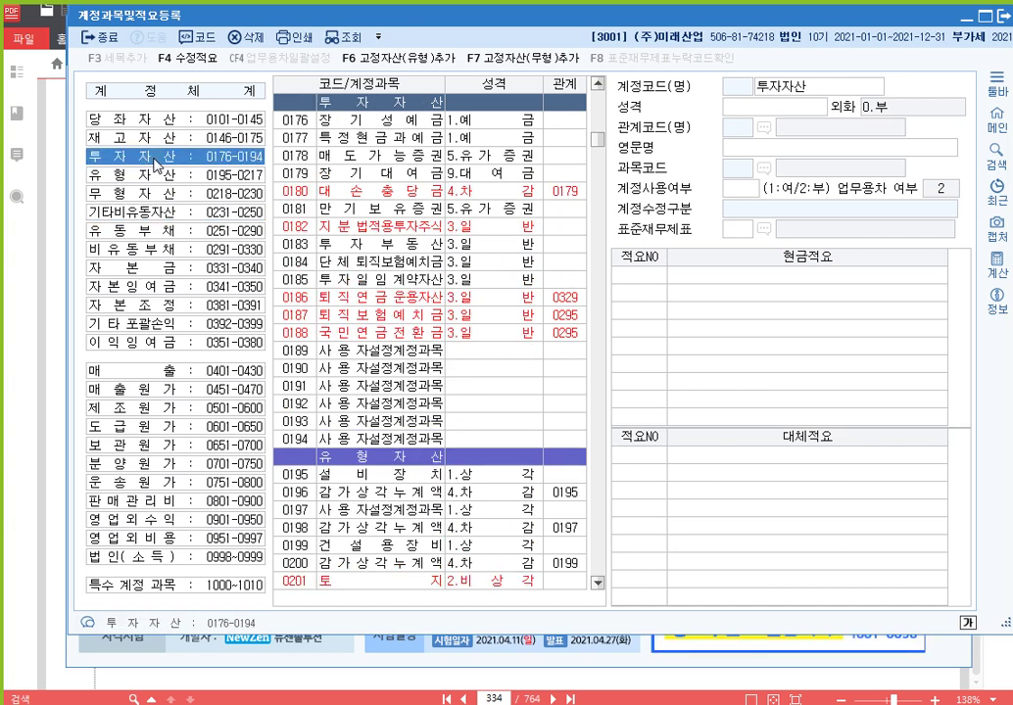
key(Down)
key(Down)
key(Down)
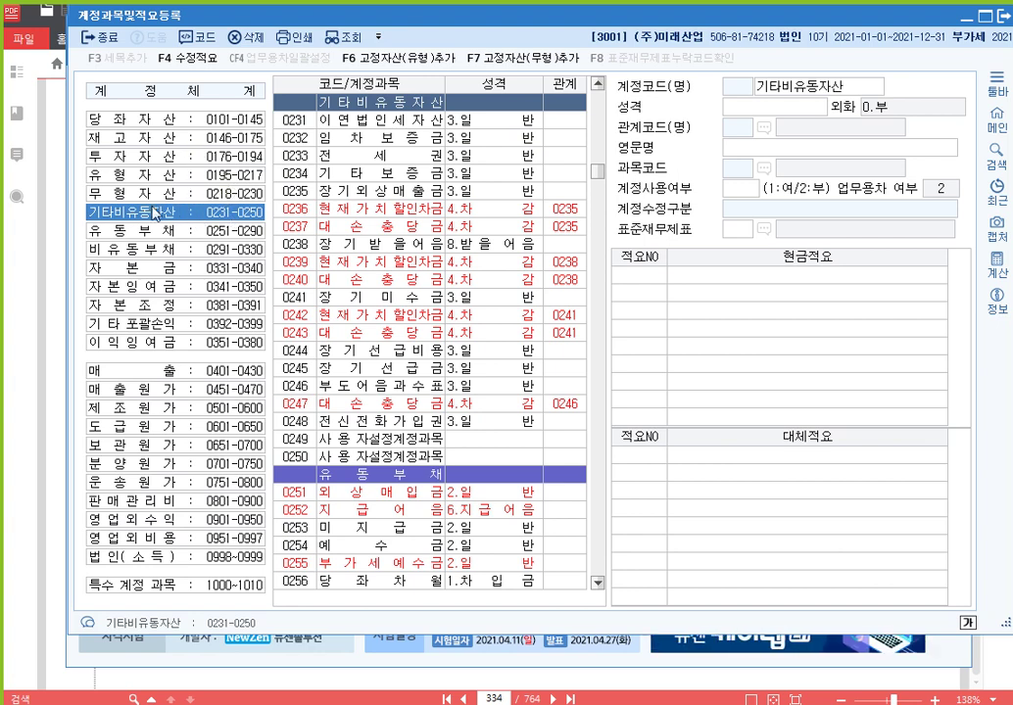
click(165, 125)
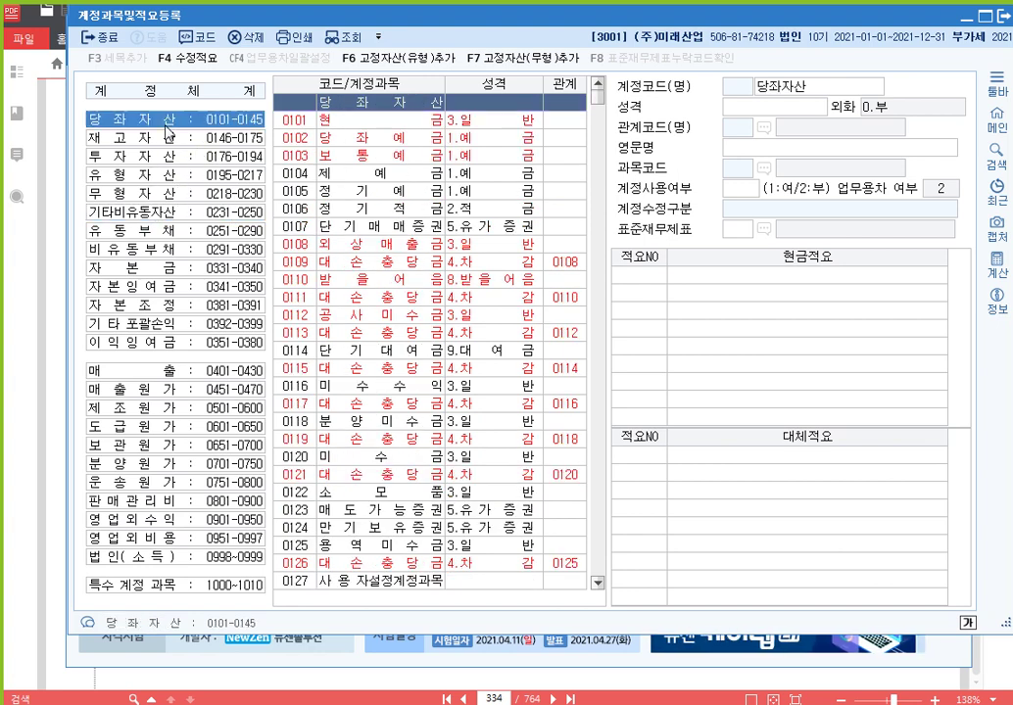
- Examine the details and the cash and transfer memo lists of account 0102 당좌예금 and user-defined account 0128
click(375, 142)
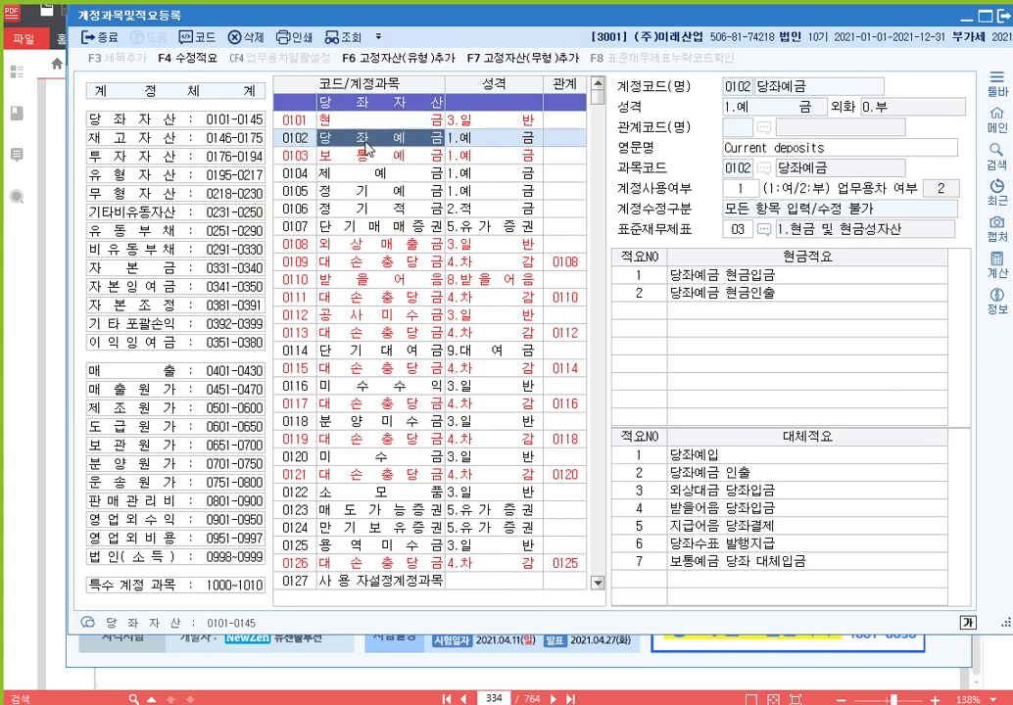
scroll(402, 435, down, 4)
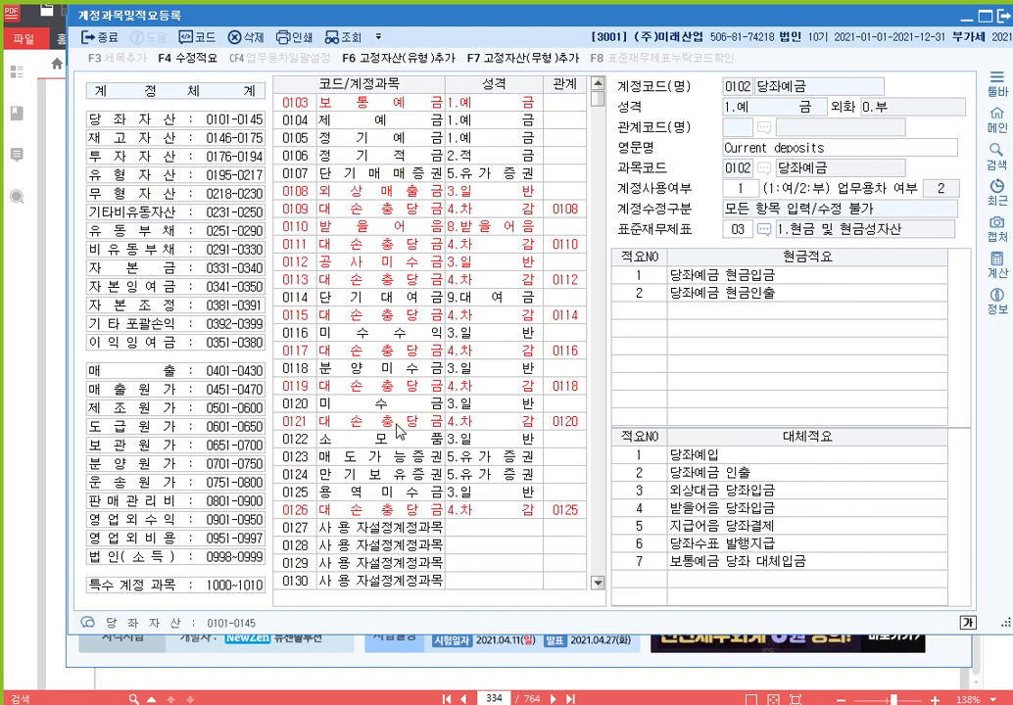
click(383, 389)
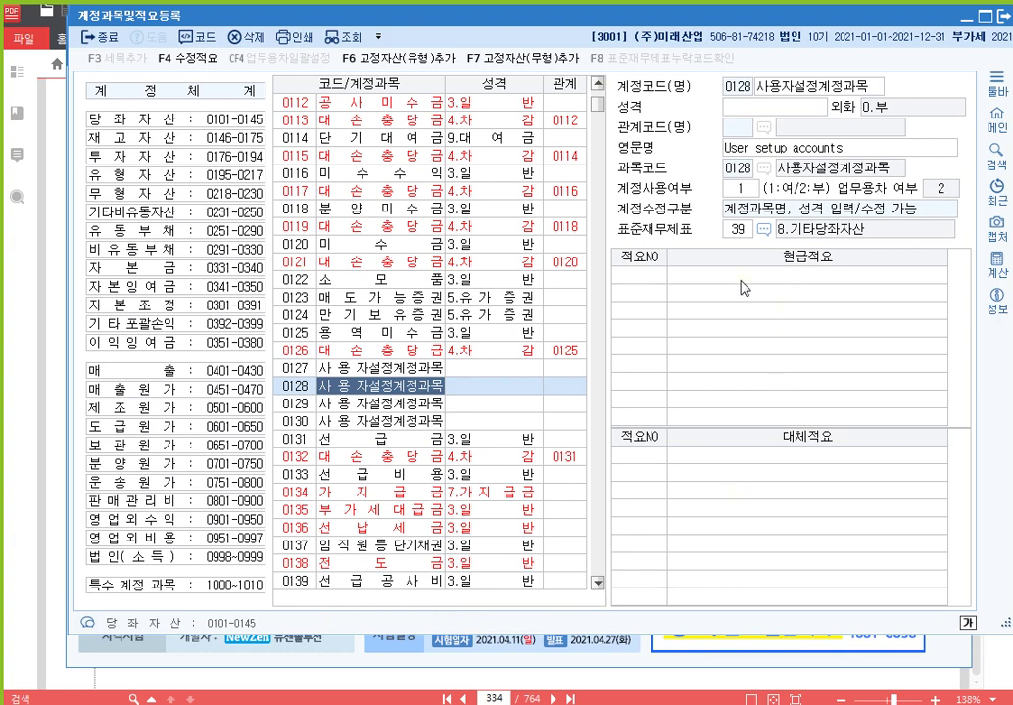
click(676, 480)
click(687, 326)
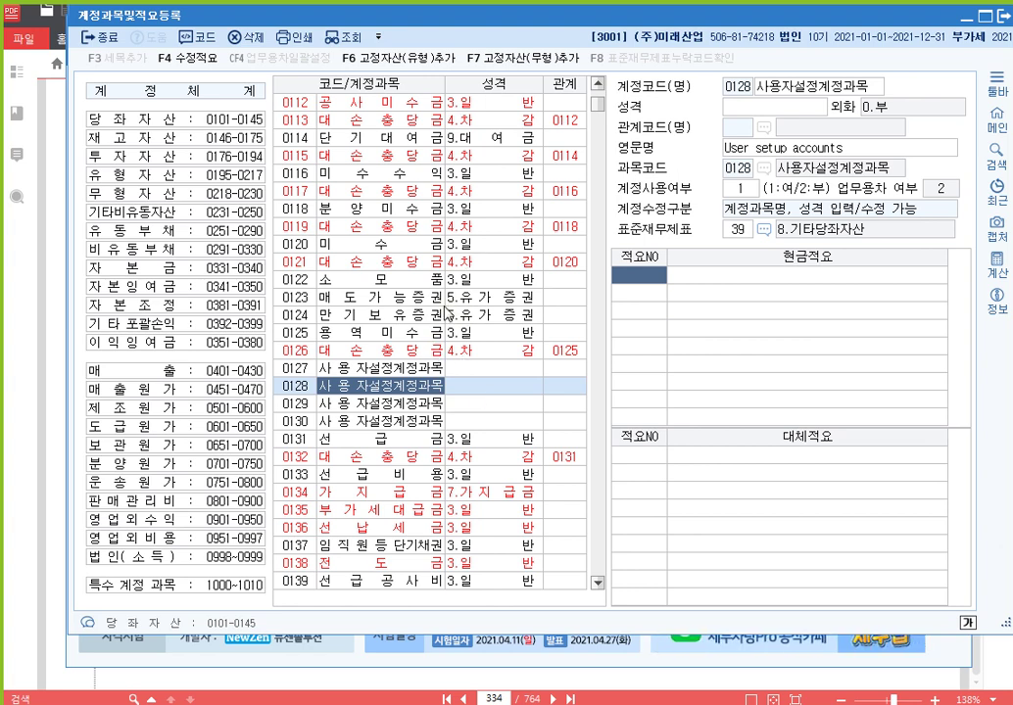
- Check problem 1 in the PDF, then go to KcLep's 제조원가 range and locate its unused user-defined accounts following 0536 잡비
click(789, 678)
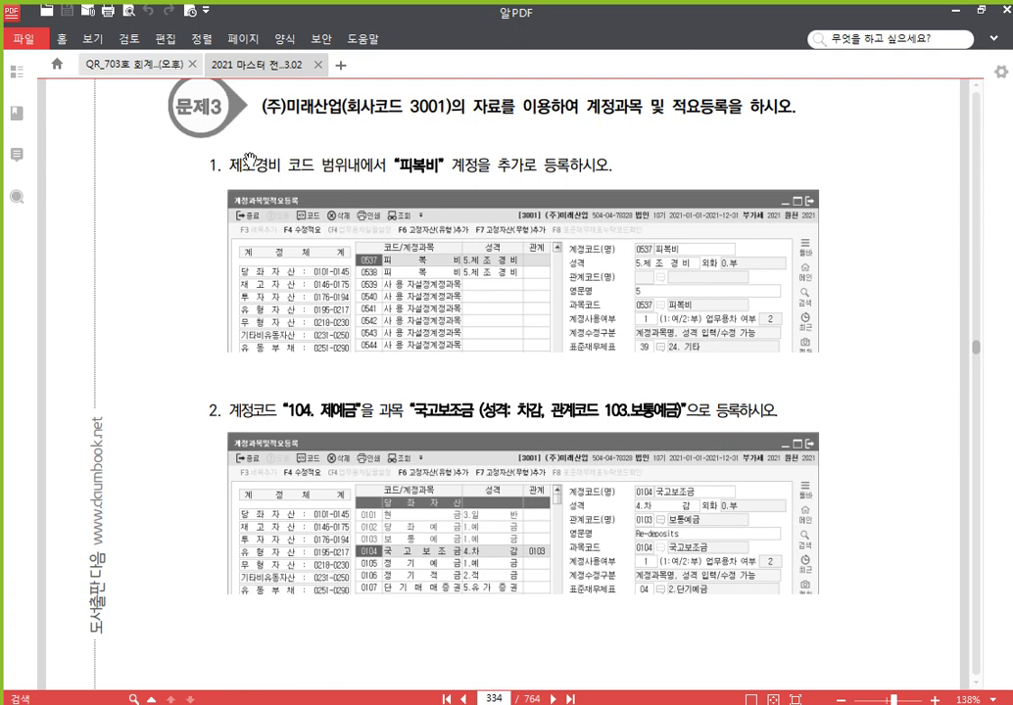
key(alt+Tab)
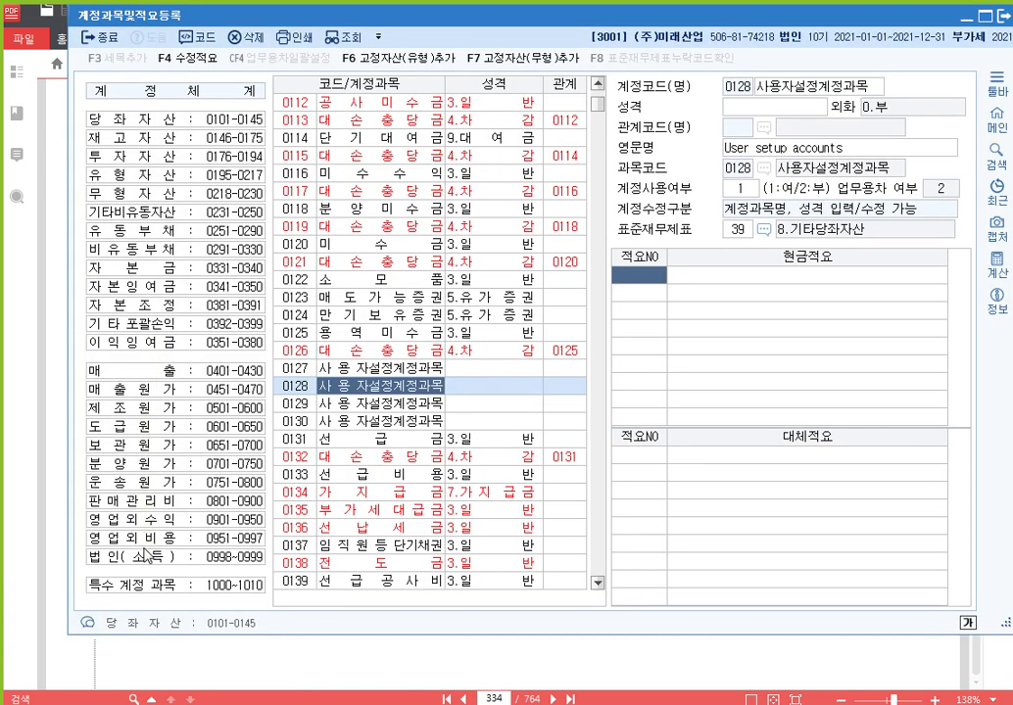
click(155, 409)
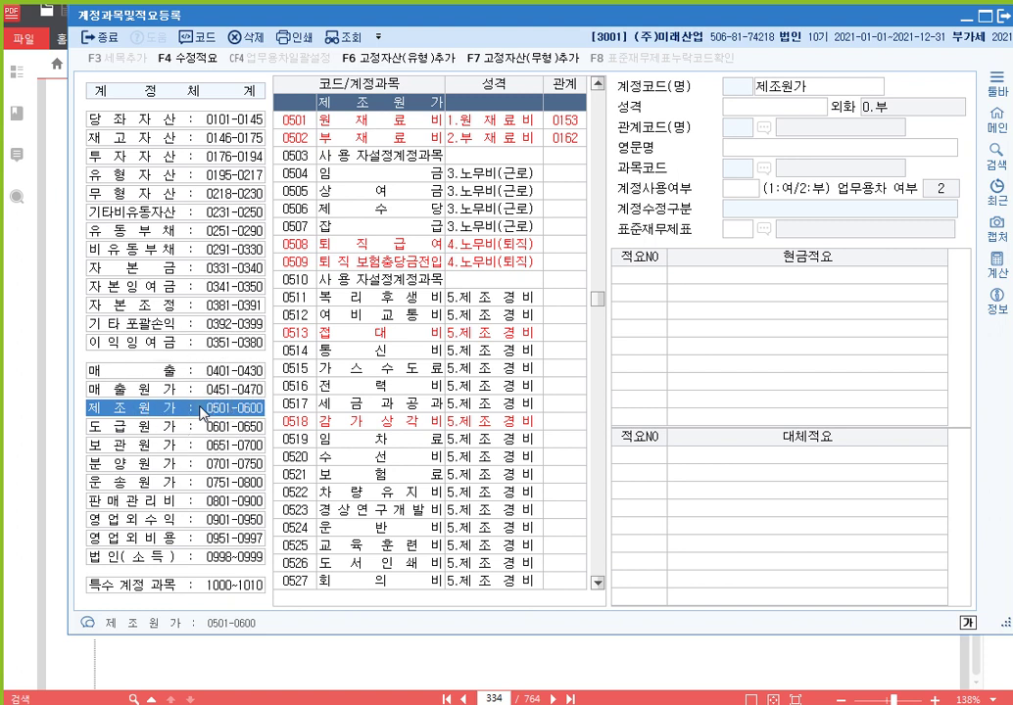
key(ctrl)
key(ctrl)
click(389, 480)
scroll(411, 460, down, 7)
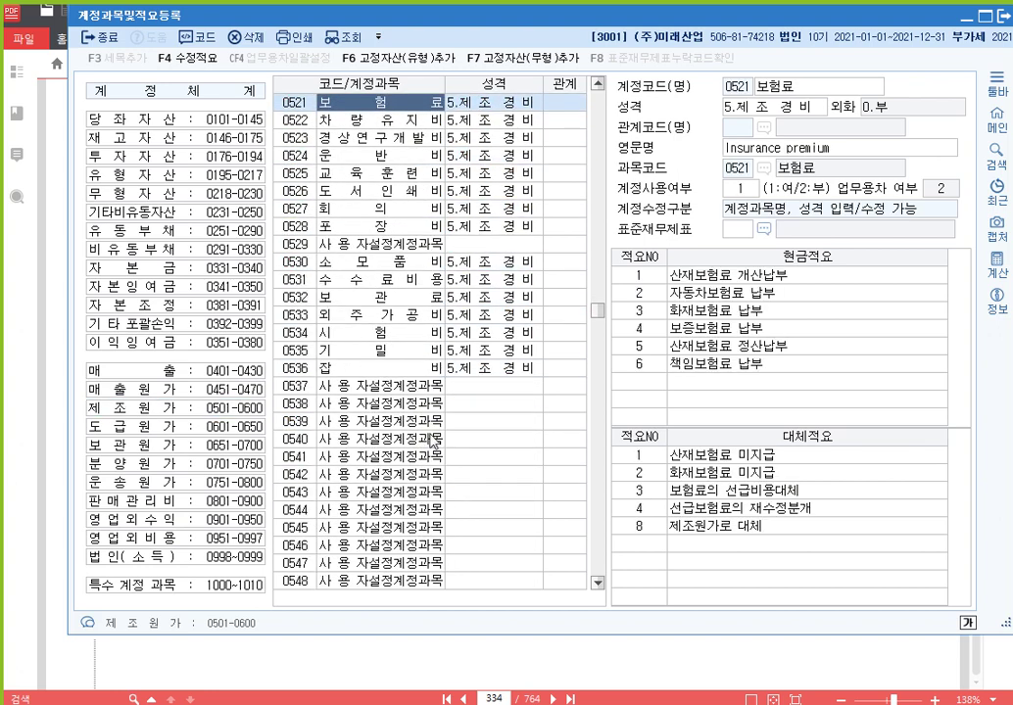
scroll(432, 441, down, 1)
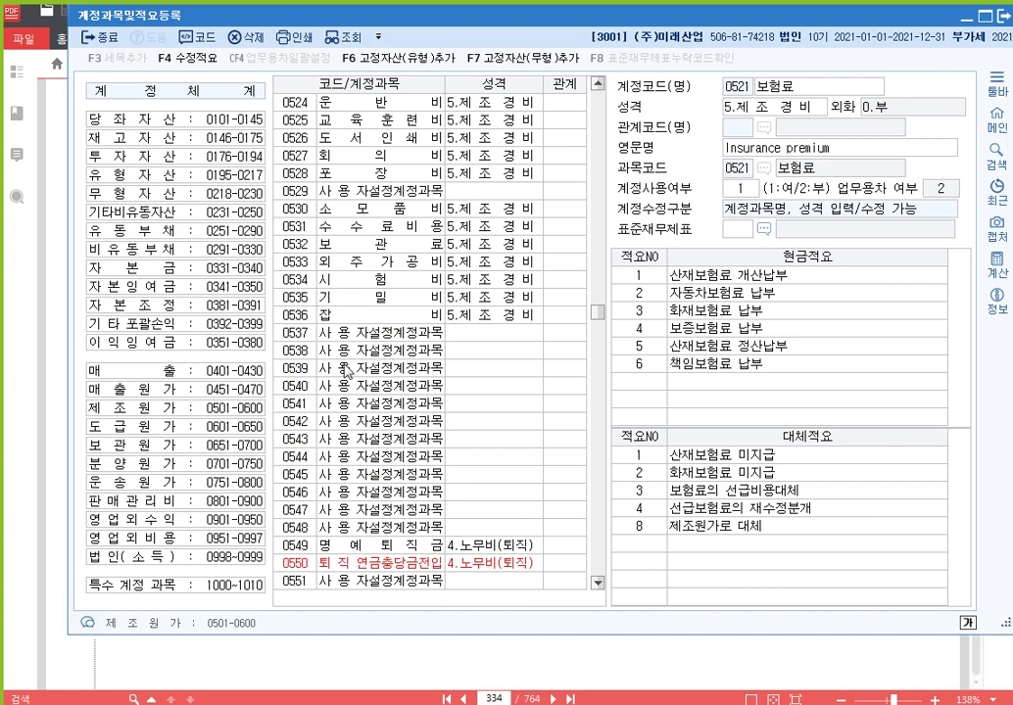
- Register user-defined account 0537 as 피복비 with 성격 set to 5.제조경비
click(301, 334)
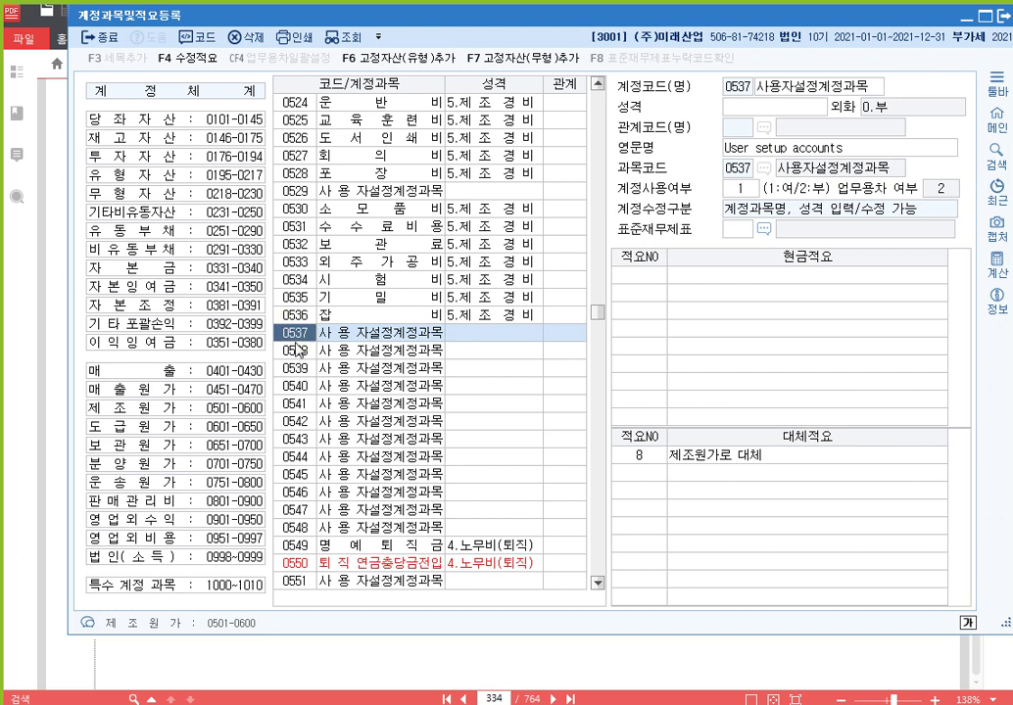
click(382, 336)
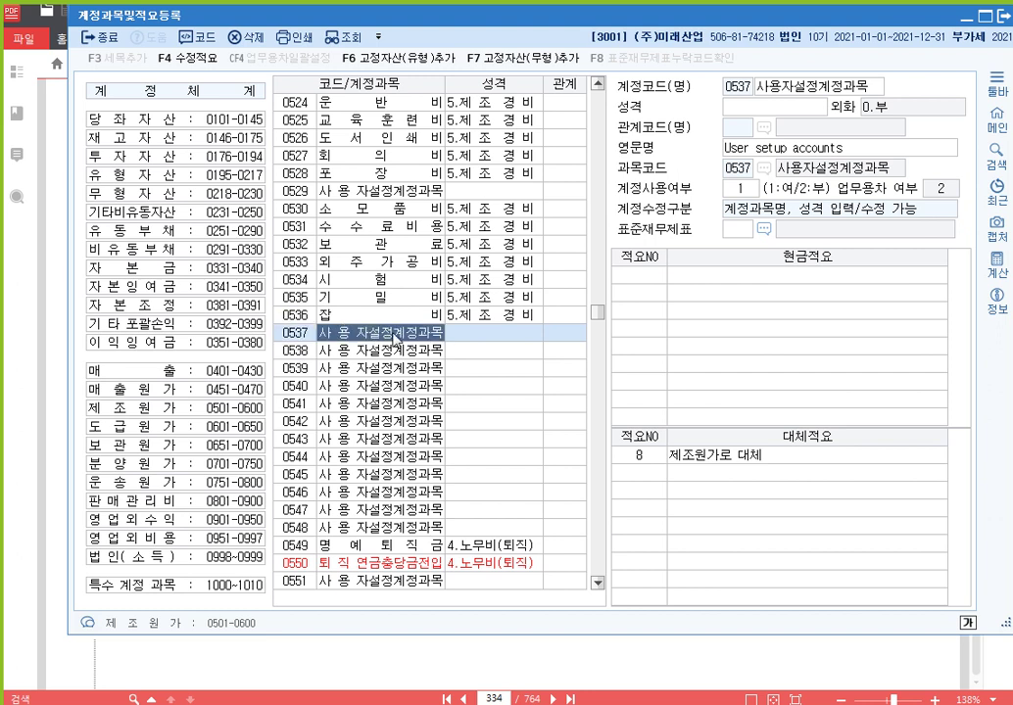
click(394, 336)
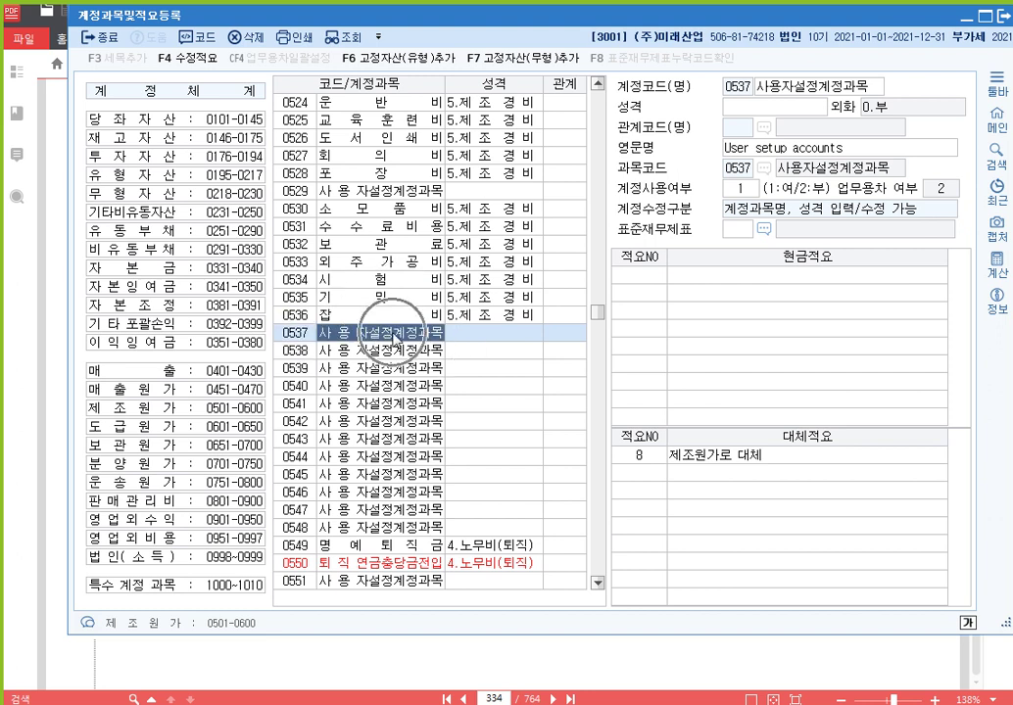
click(836, 93)
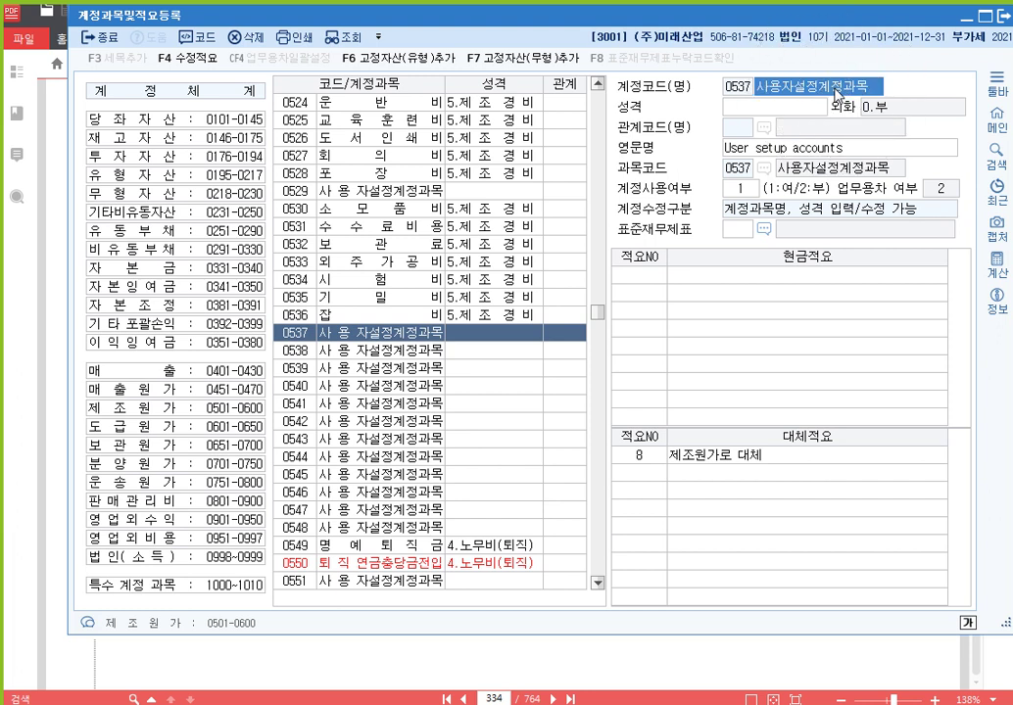
click(835, 93)
text(피복비)
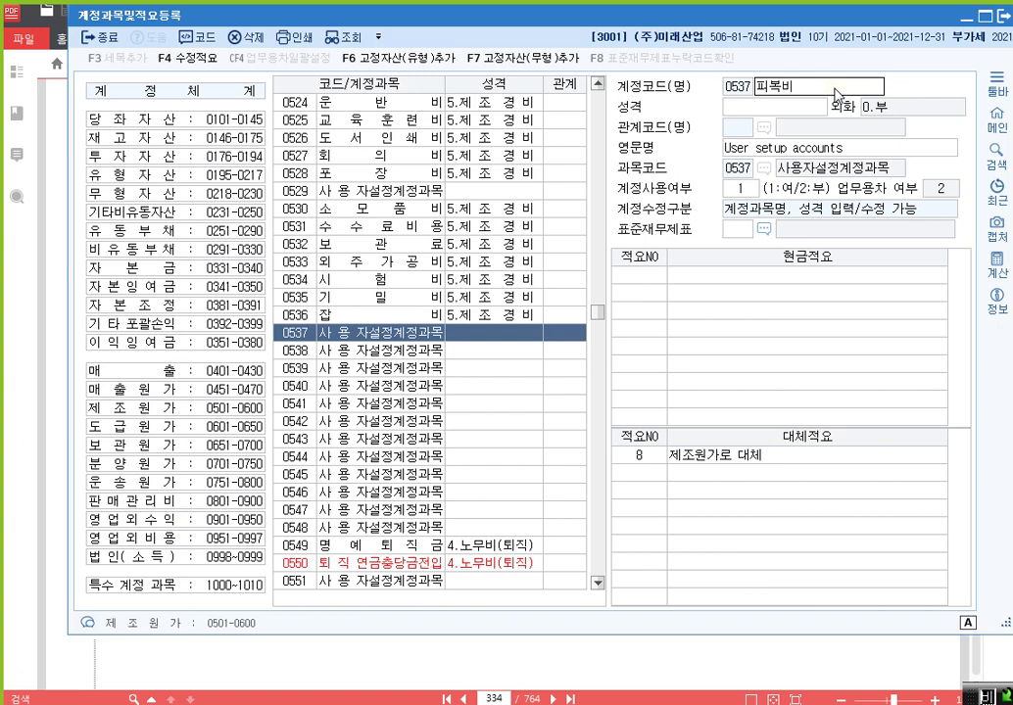
key(Return)
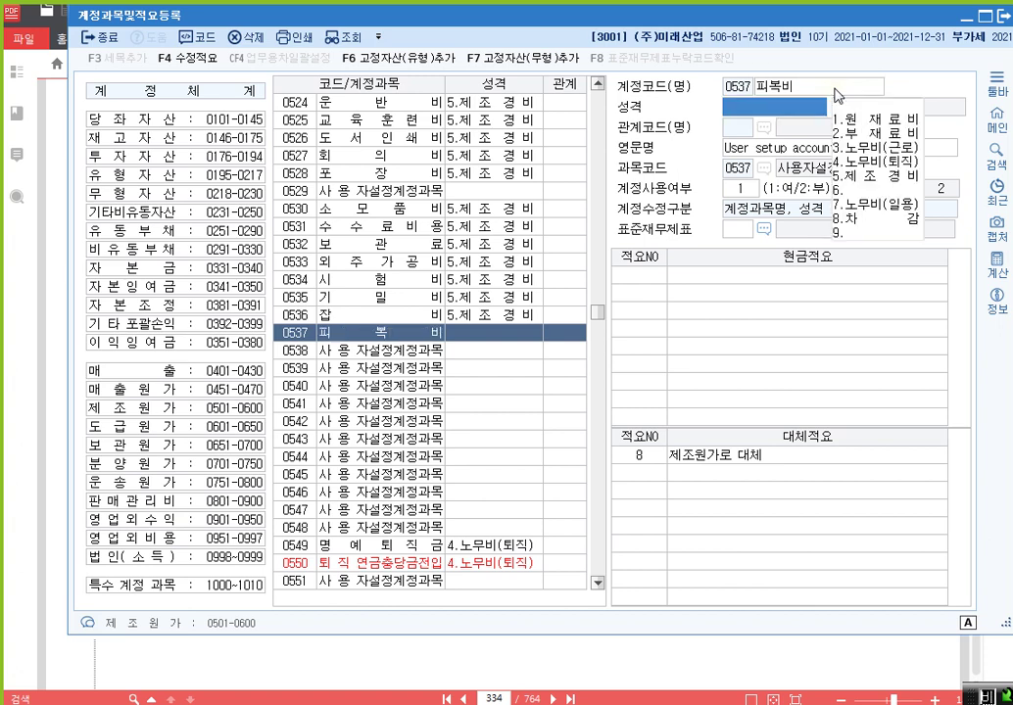
key(5)
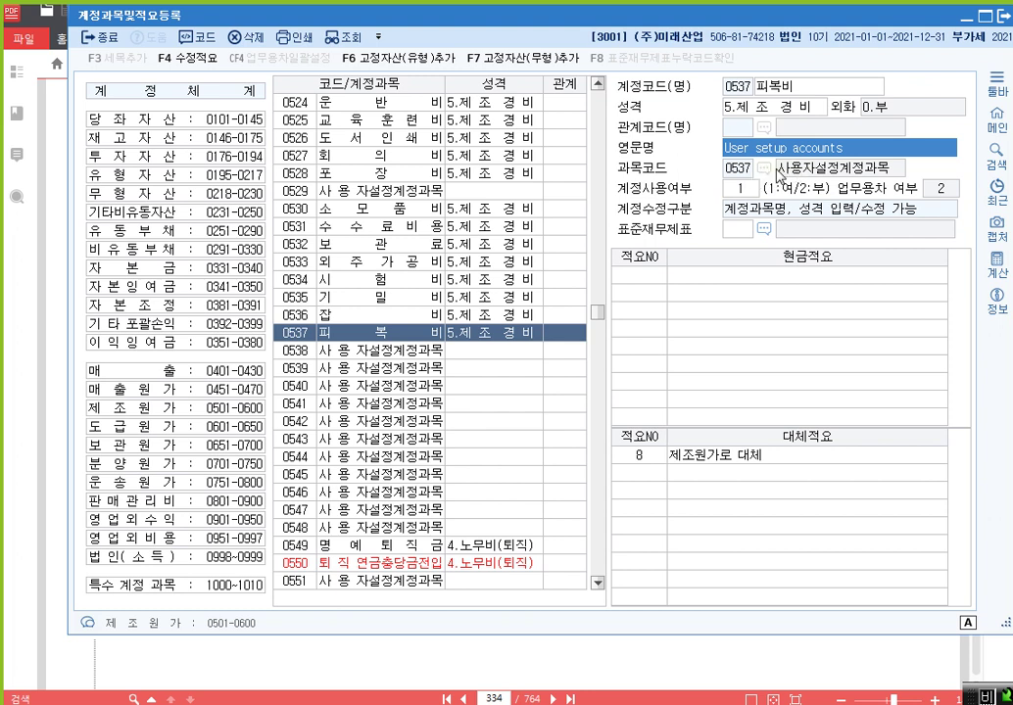
- Compare the 0537 피복비 entry with the PDF's example and return to the PDF page showing problem 2
click(754, 637)
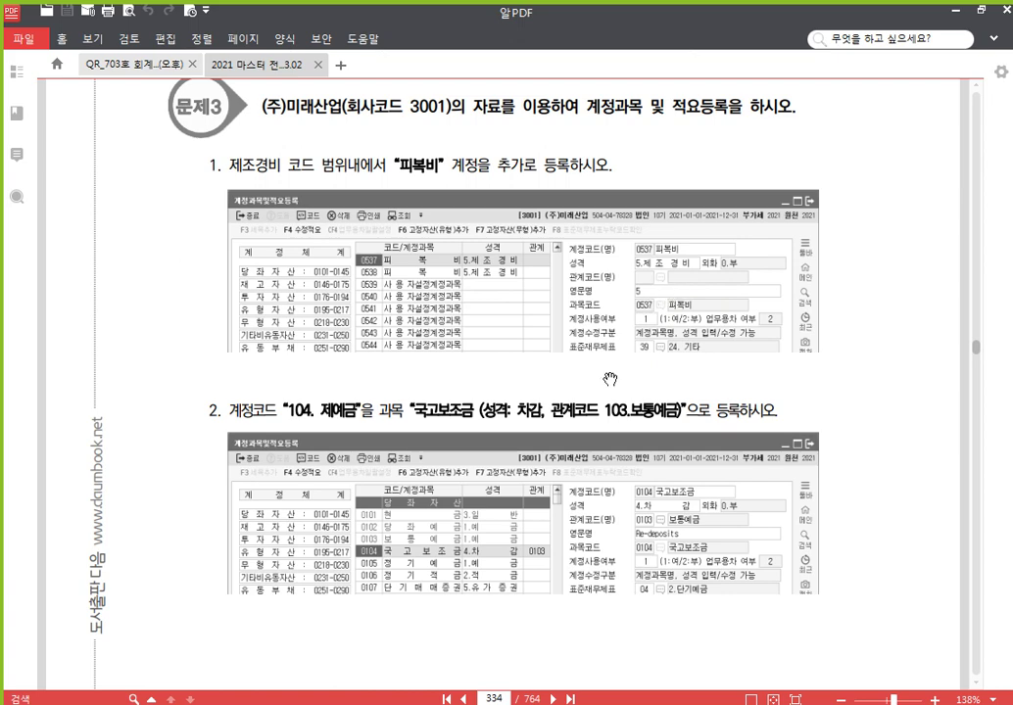
click(464, 689)
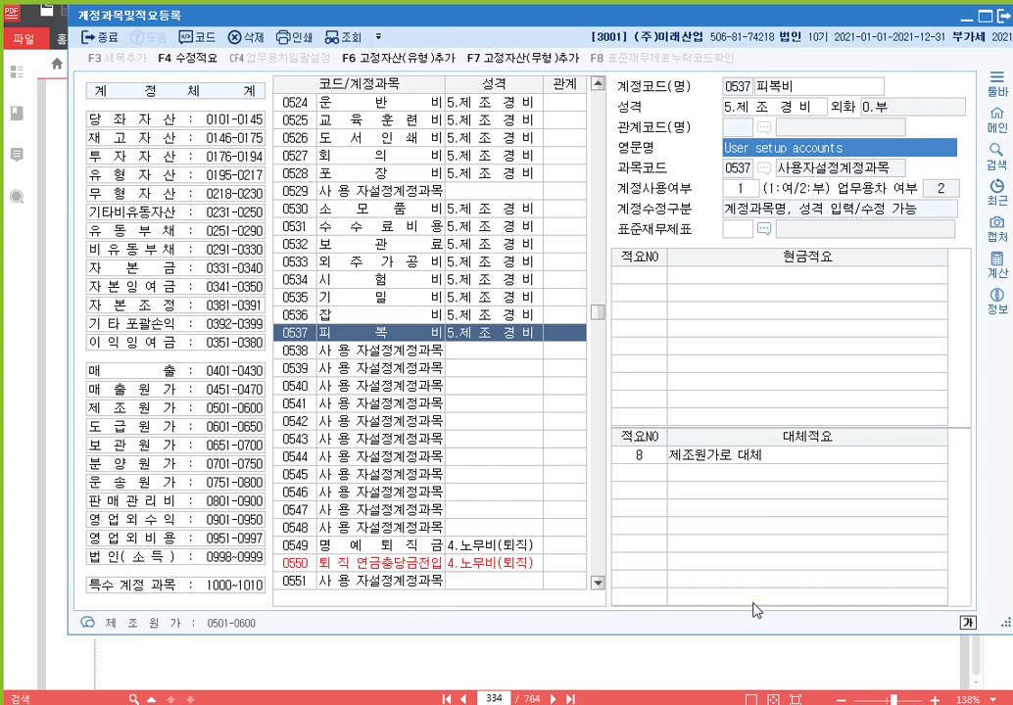
click(775, 661)
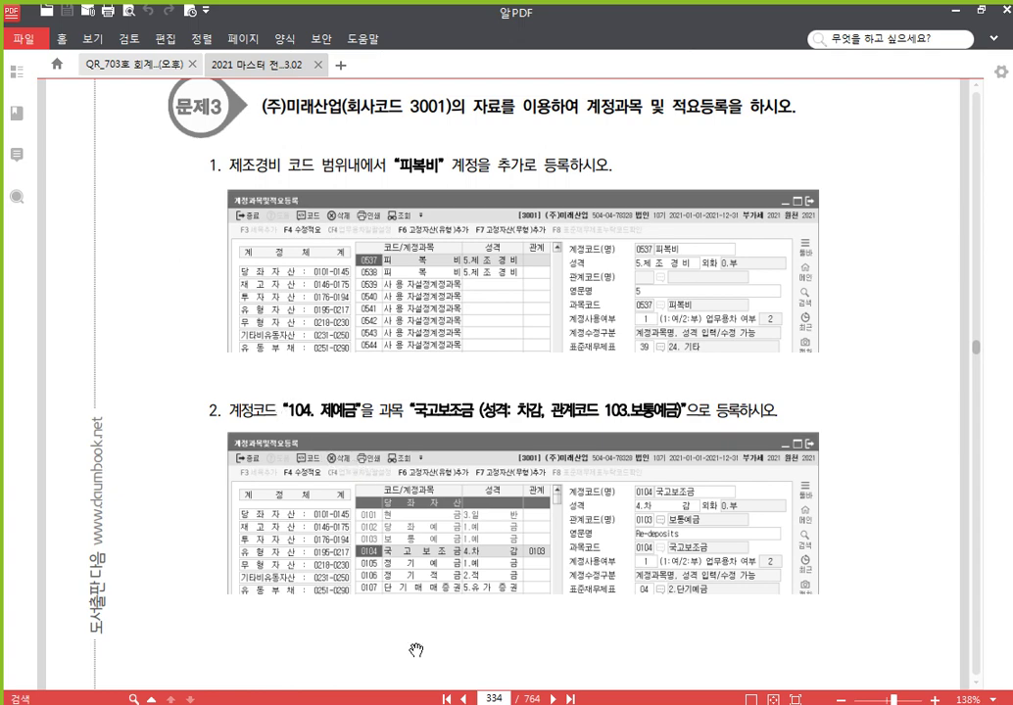
- Switch to KcLep, find account 0104 제예금 by its code and rename it to 국고보조금
key(alt+Tab)
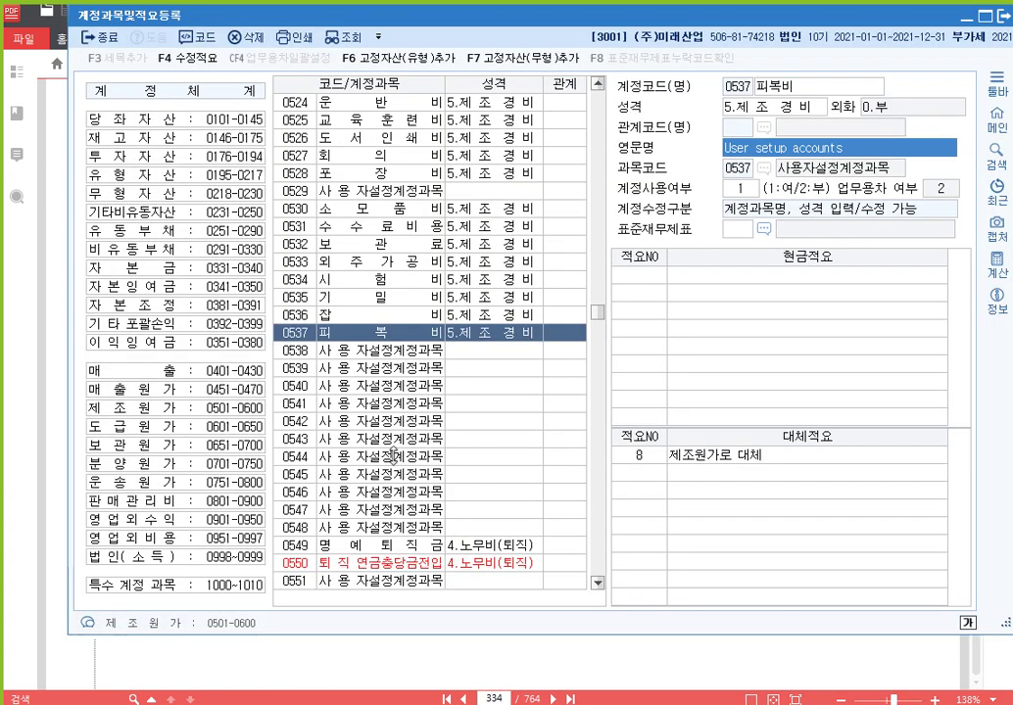
click(299, 296)
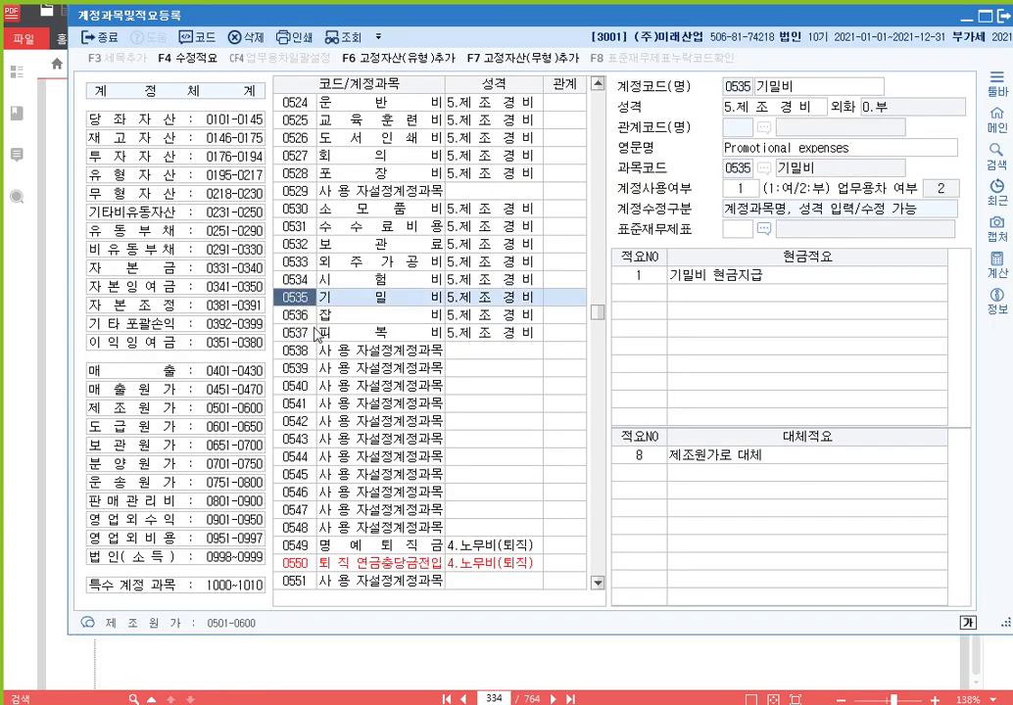
text(104)
key(Return)
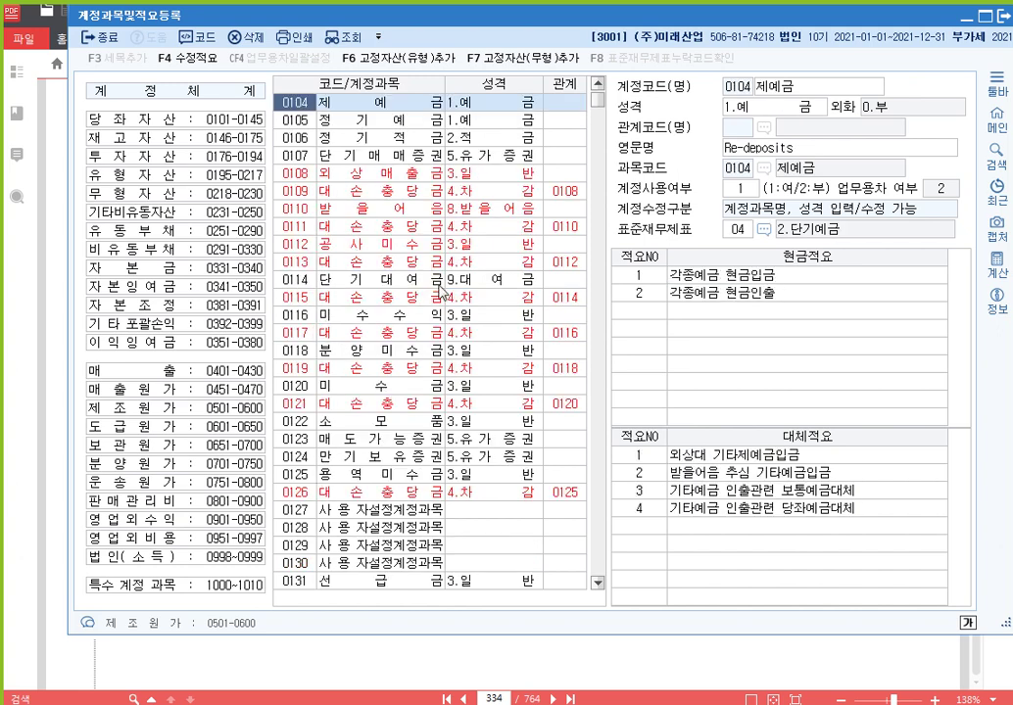
scroll(304, 171, up, 1)
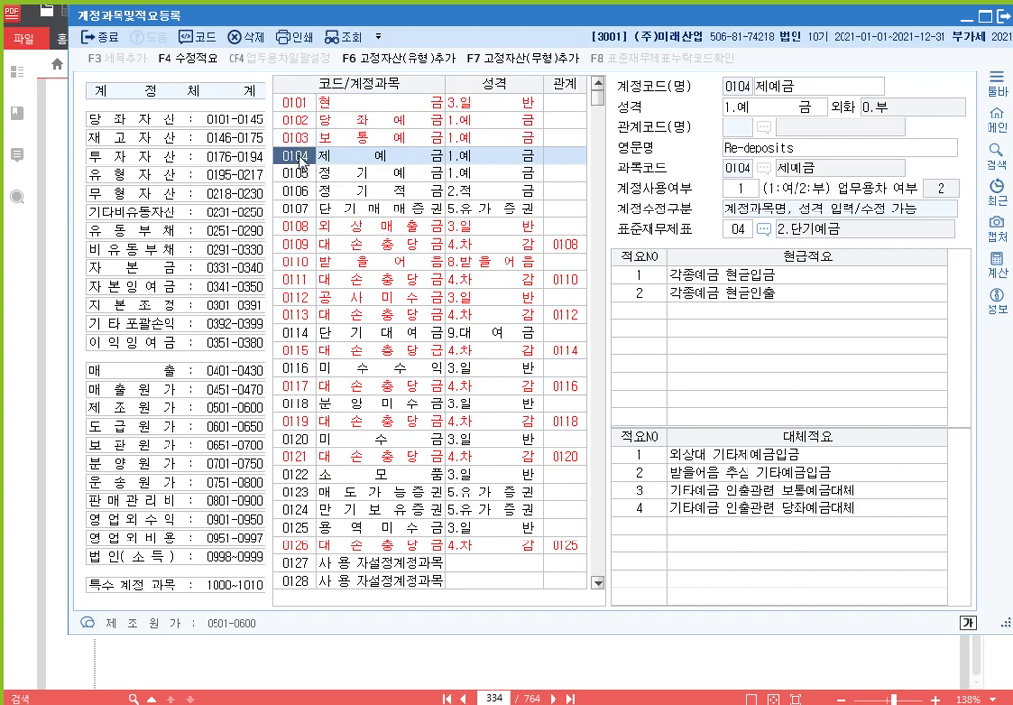
click(328, 157)
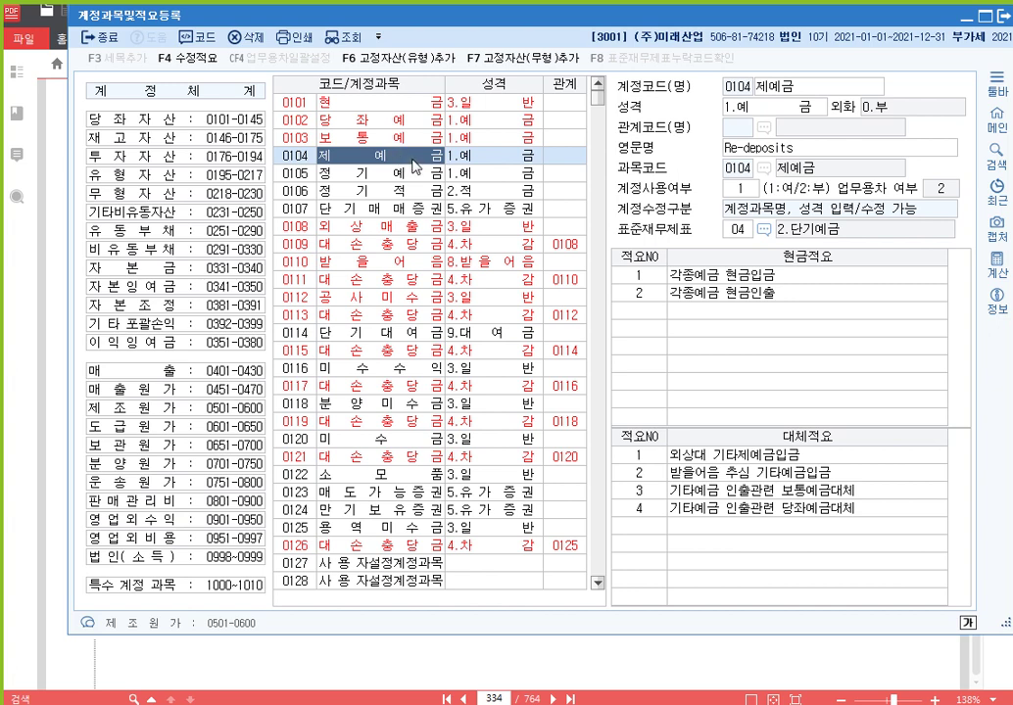
click(786, 90)
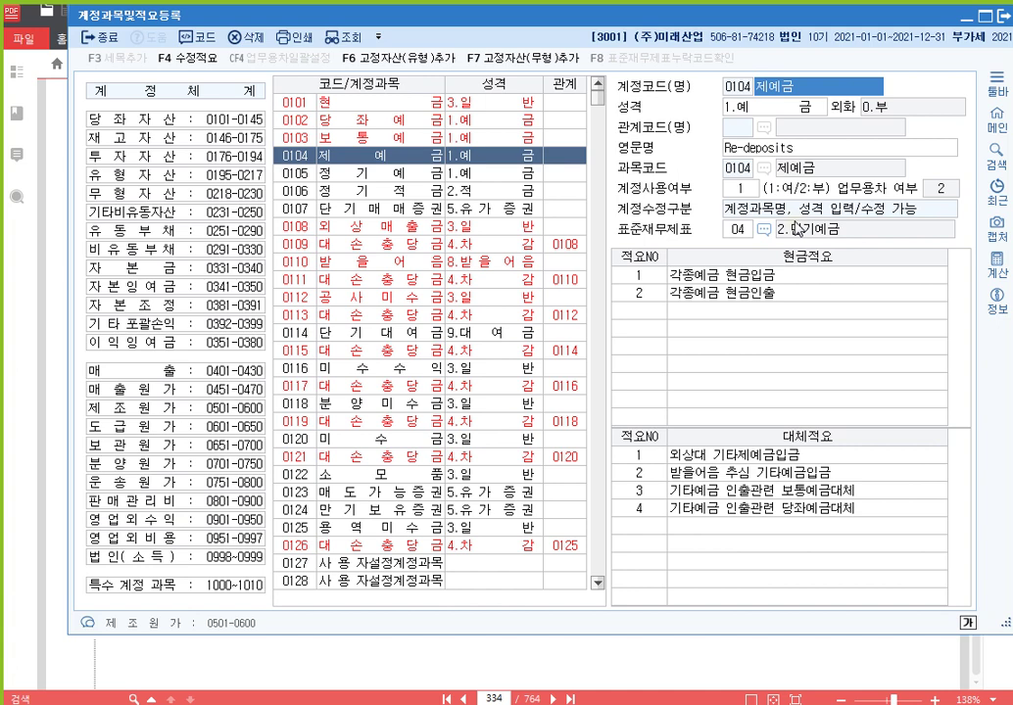
text(국고보조금)
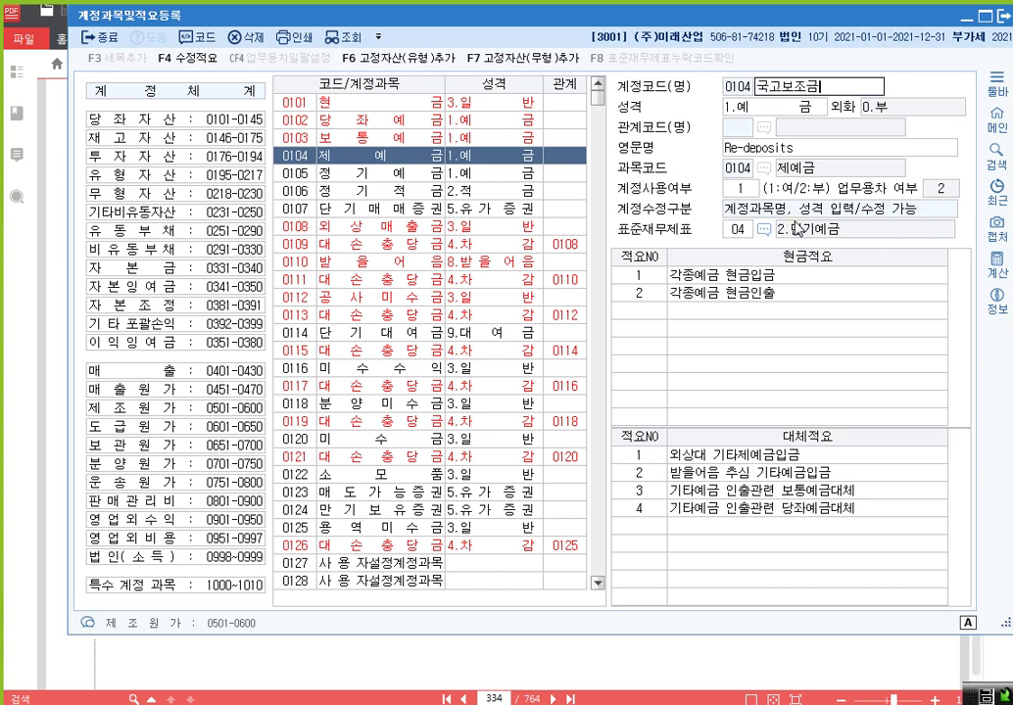
key(Return)
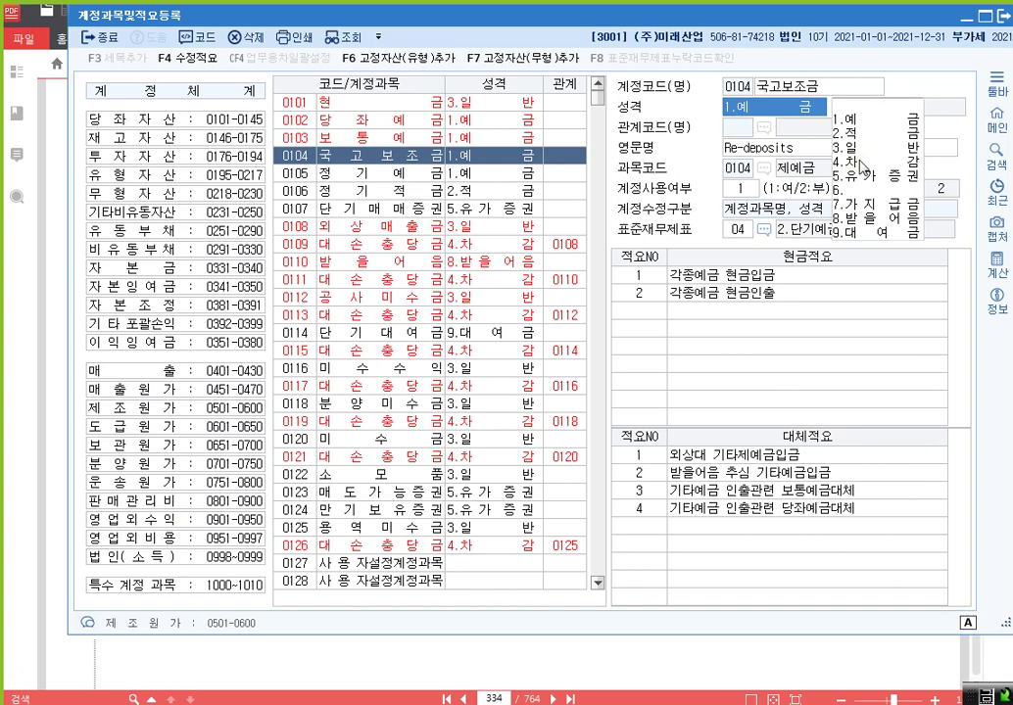
- Set the 성격 of account 0104 국고보조금 to 4.차감 and its 관계코드 to 0103 보통예금
key(4)
key(Return)
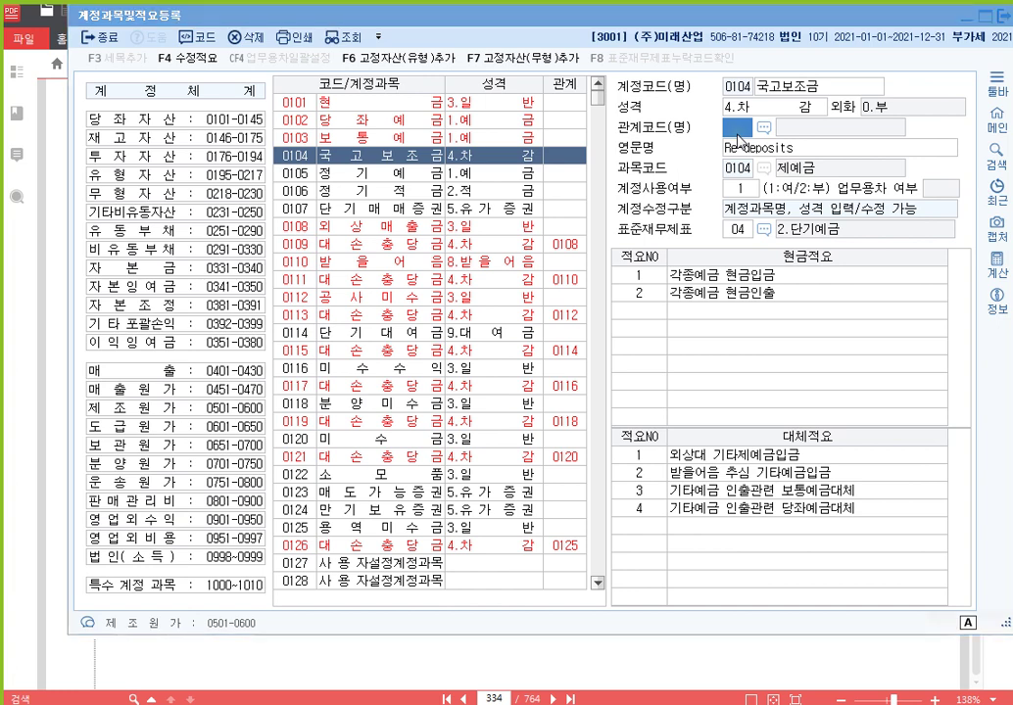
key(F2)
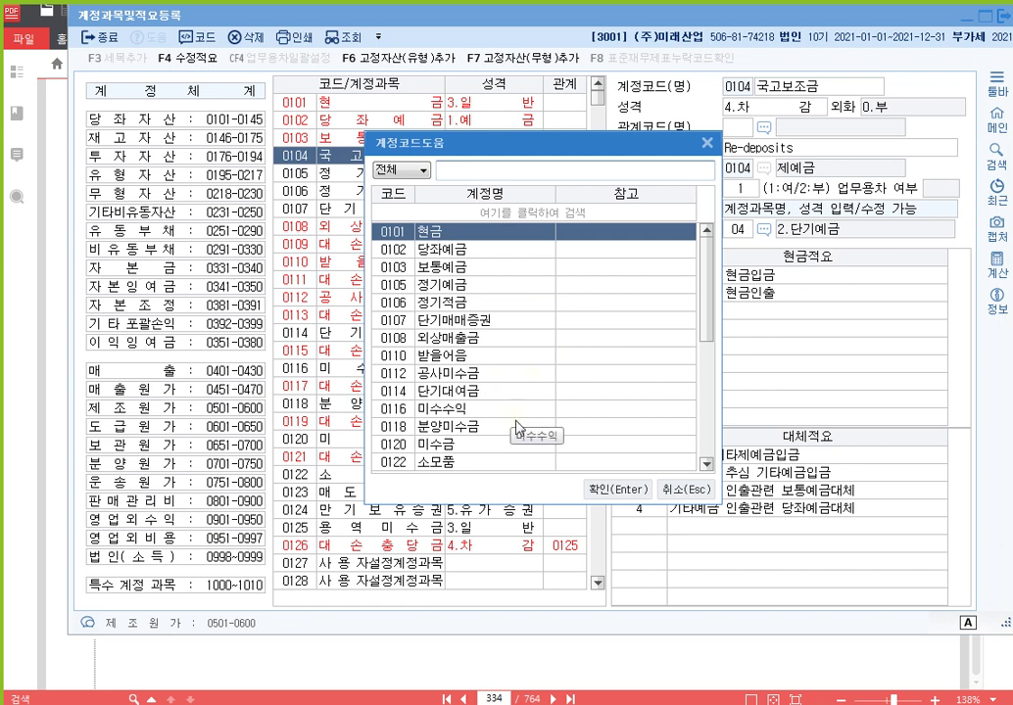
click(449, 270)
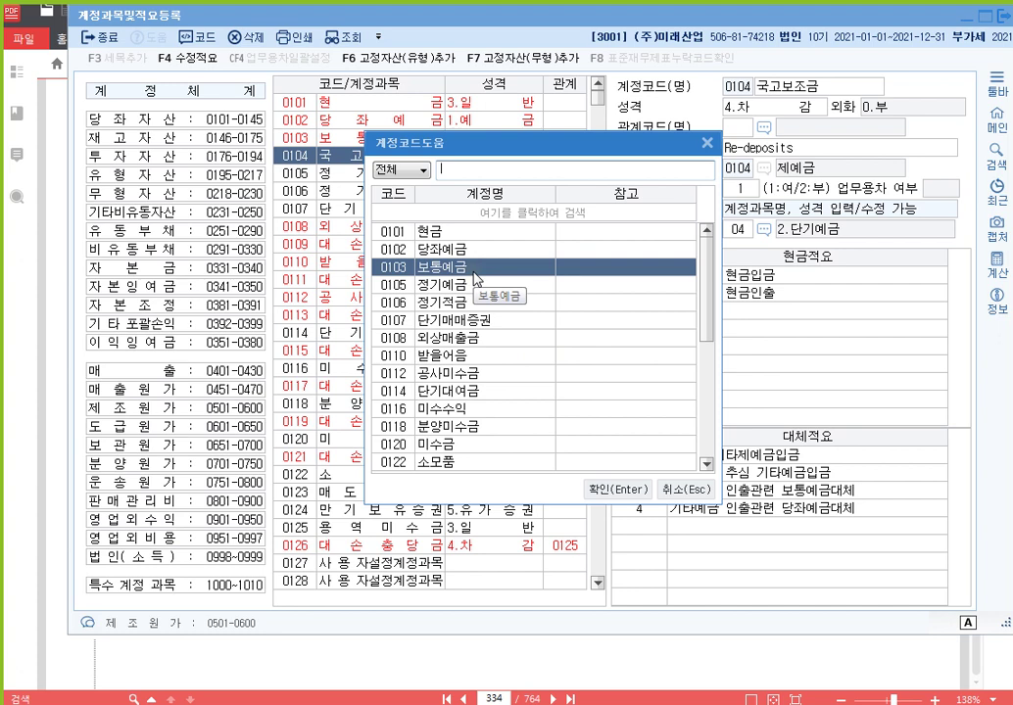
click(617, 489)
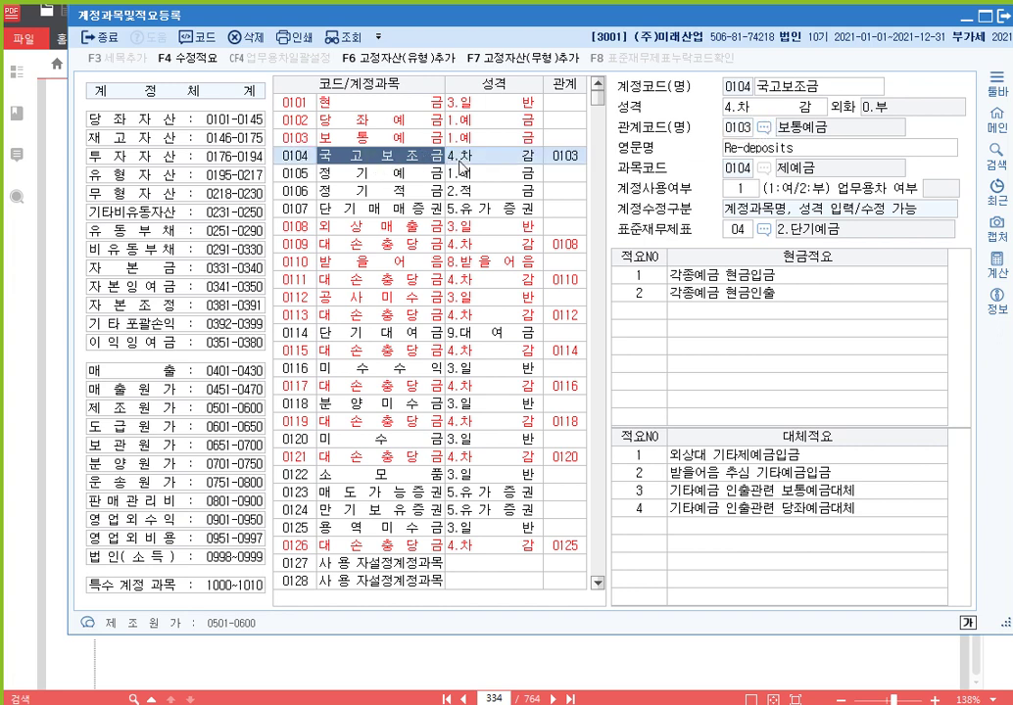
- Compare the entries of accounts 0103 보통예금 and 0104 국고보조금, including the 관계 code that links them
click(568, 160)
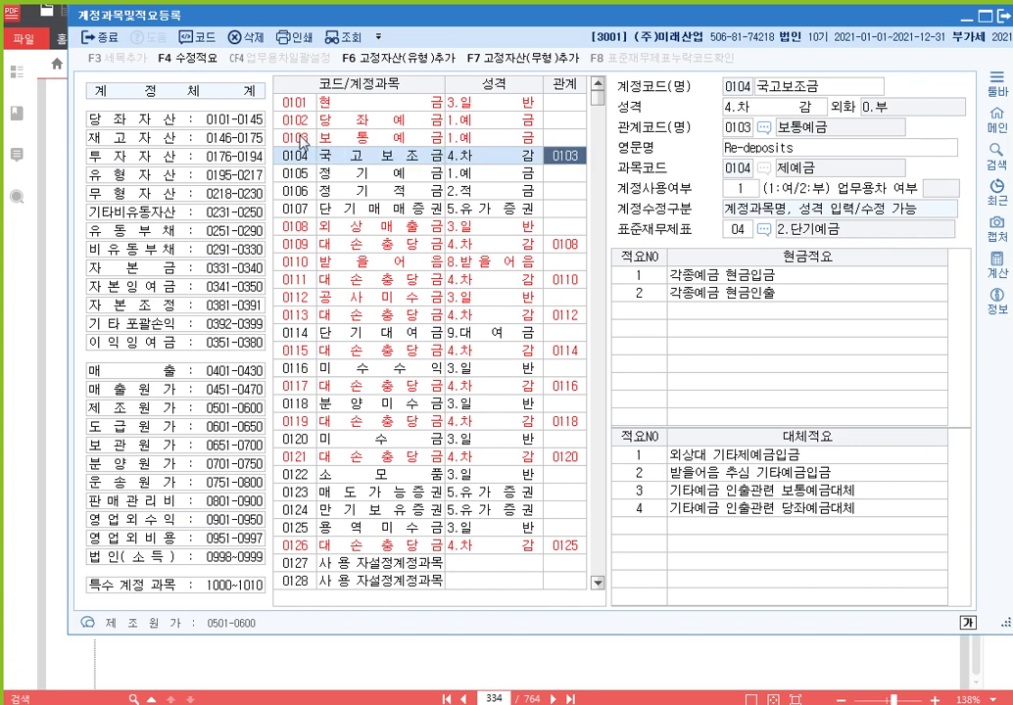
key(Up)
click(568, 159)
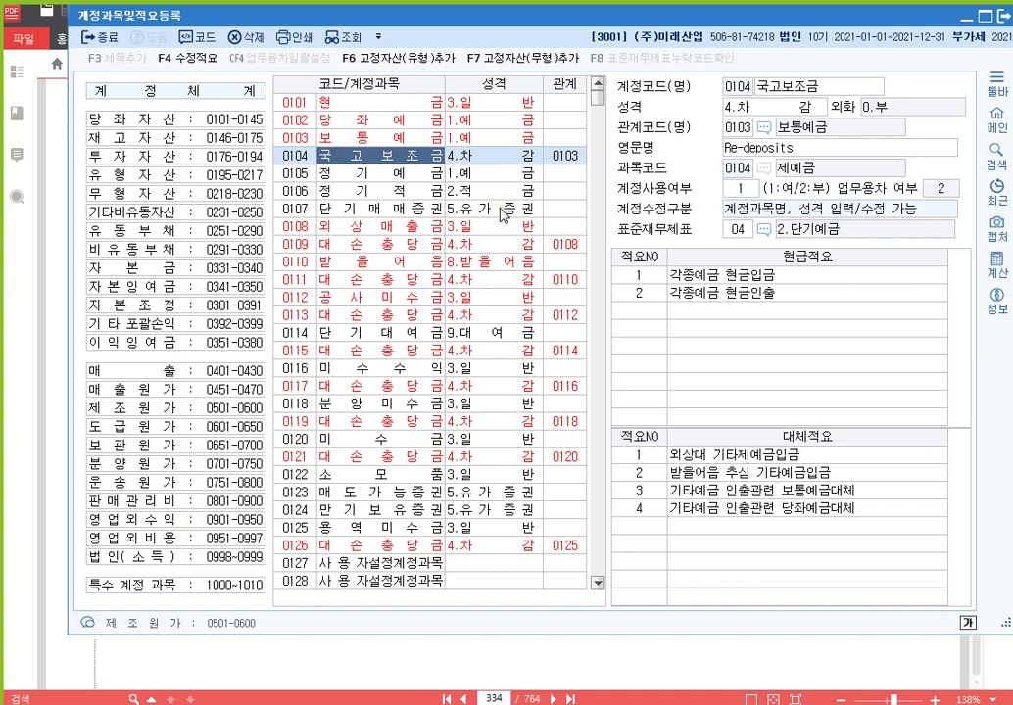
click(400, 143)
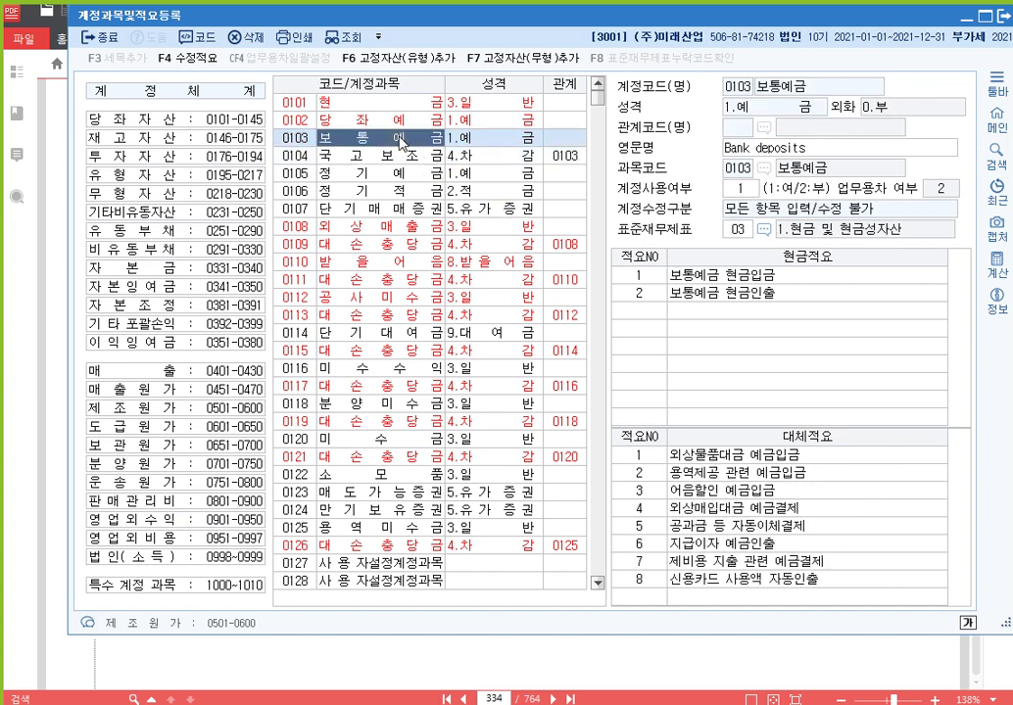
click(401, 159)
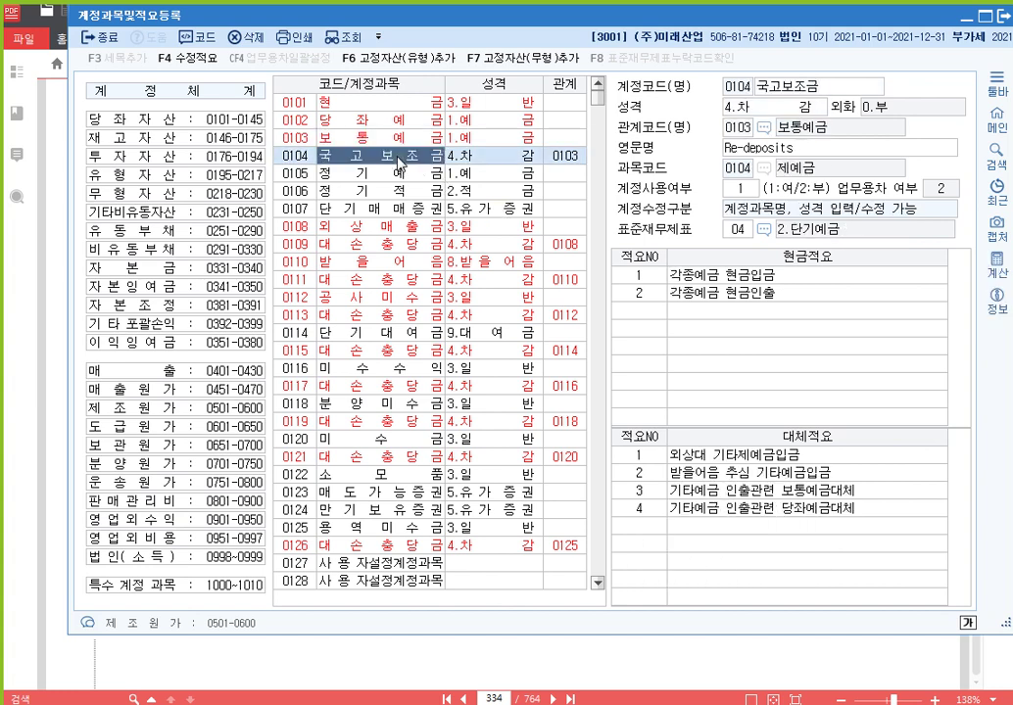
click(397, 141)
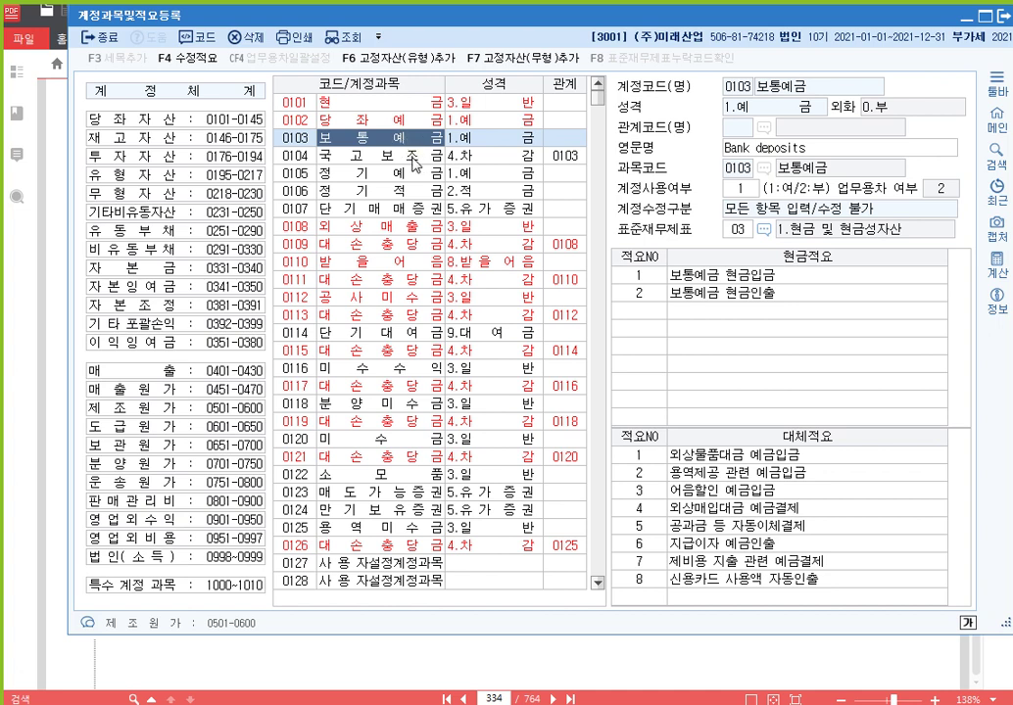
click(415, 162)
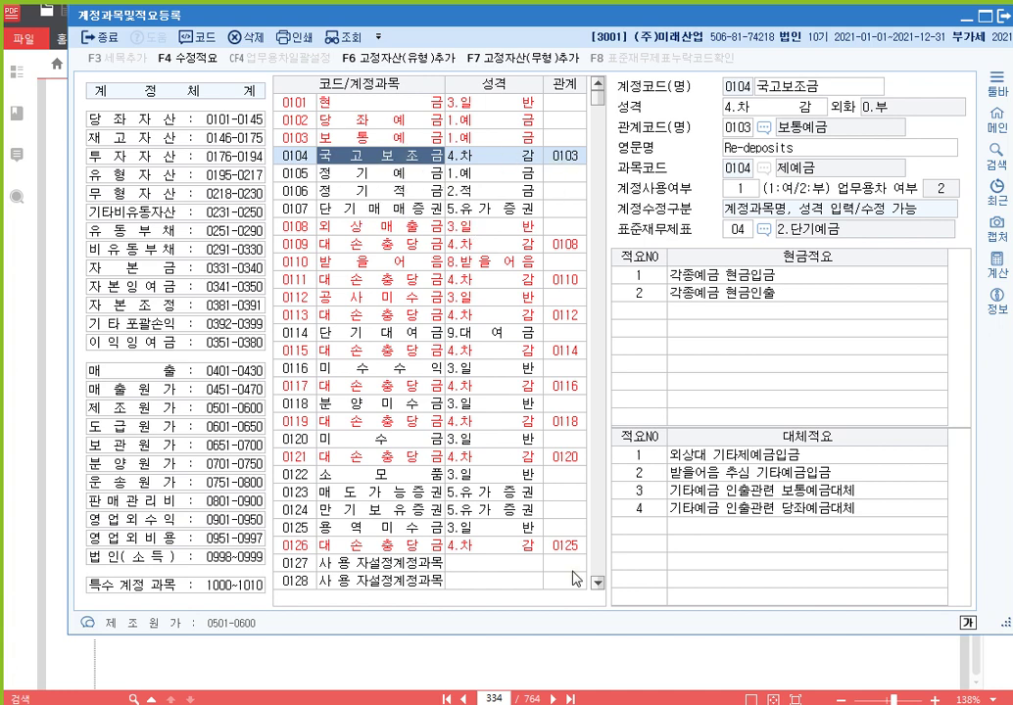
- Check problem 3 on page 335 of the PDF, then find account 0138 전도금 in KcLep by its code
key(alt+Tab)
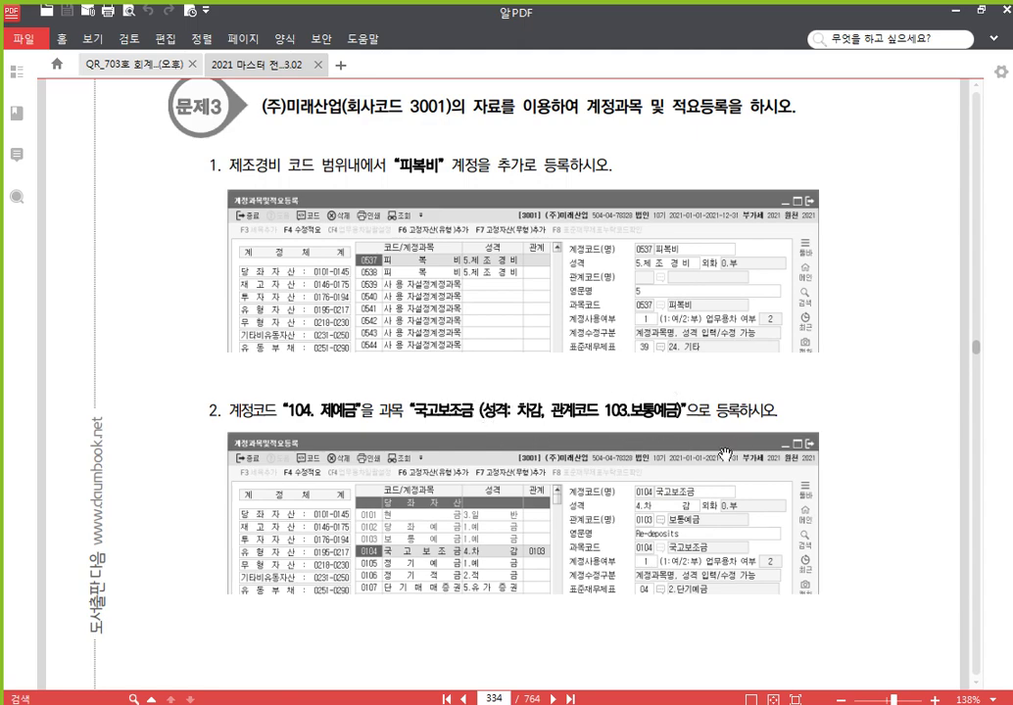
scroll(757, 443, down, 10)
scroll(783, 426, down, 3)
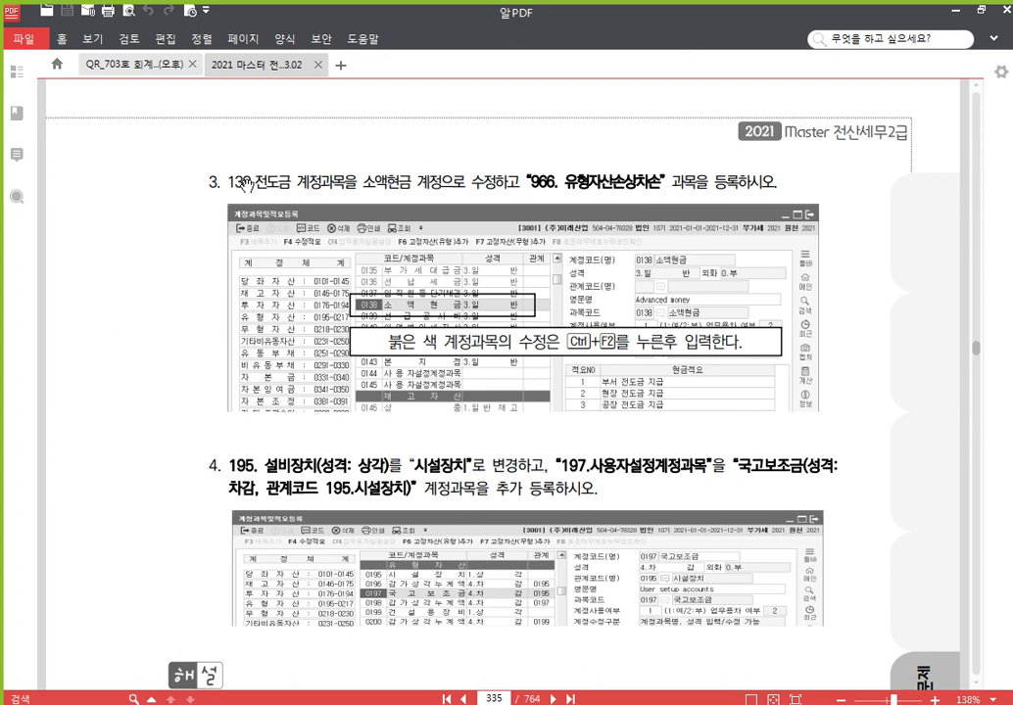
key(alt+Tab)
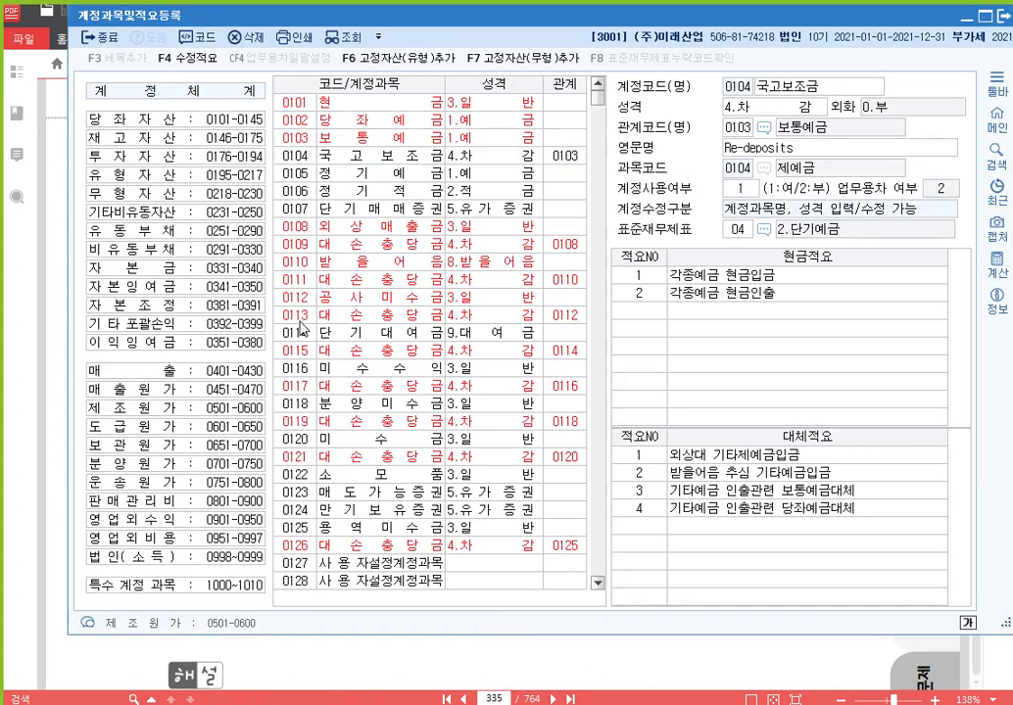
click(294, 314)
text(138)
key(Return)
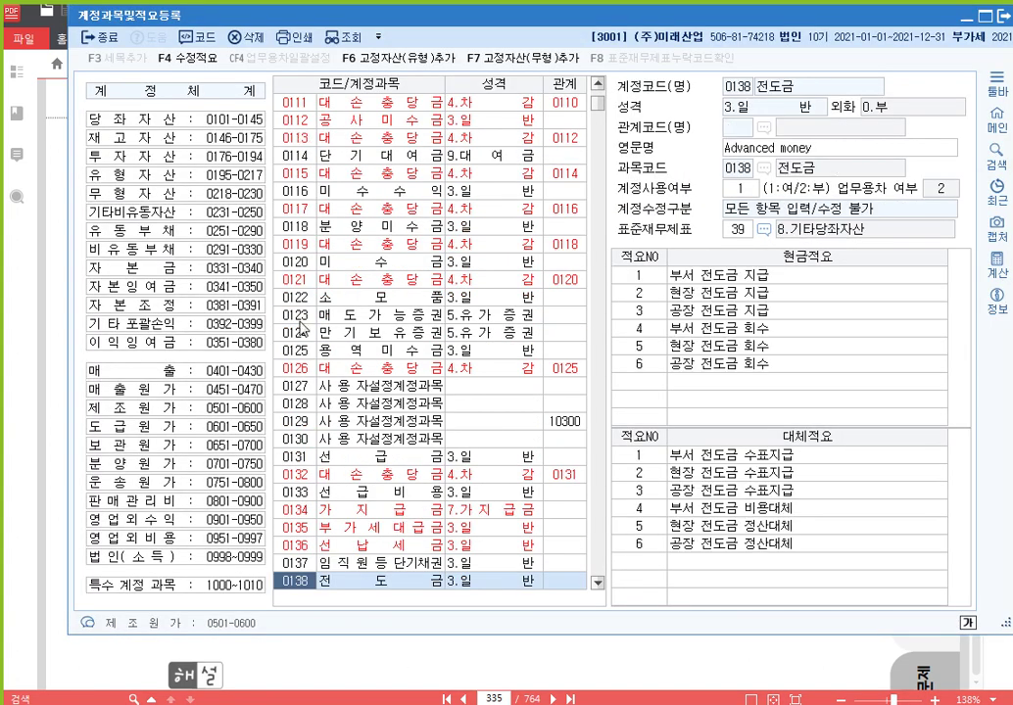
scroll(438, 273, down, 4)
scroll(438, 272, down, 2)
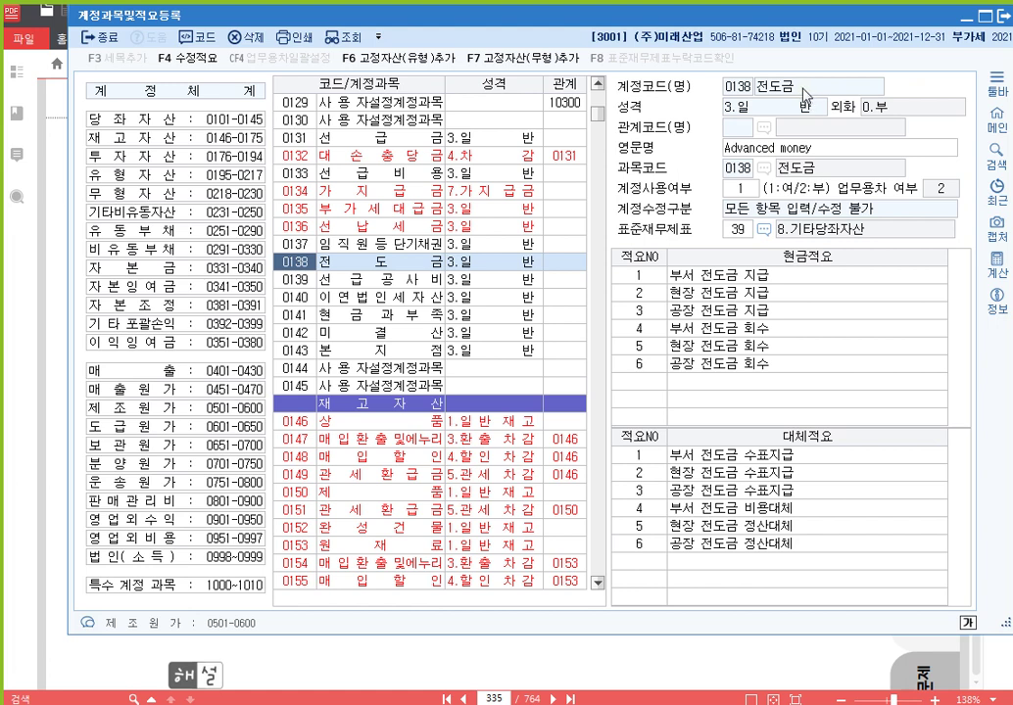
- Enable editing of the protected account 0138 전도금, rename it to 소액현금 and review the entry
click(391, 296)
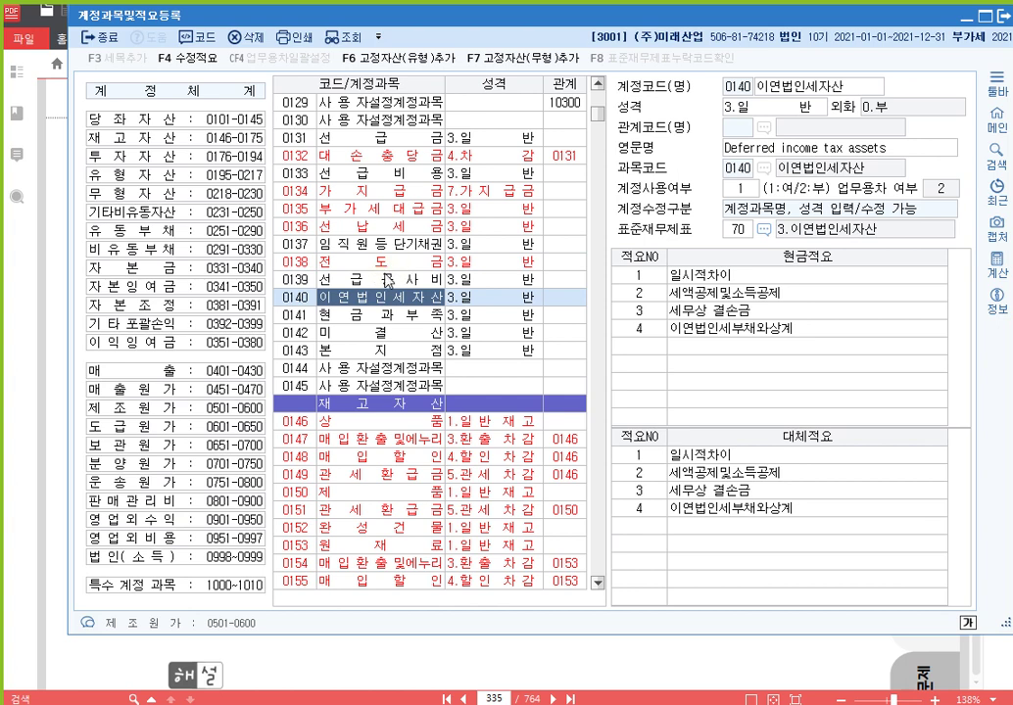
key(Up)
key(Up)
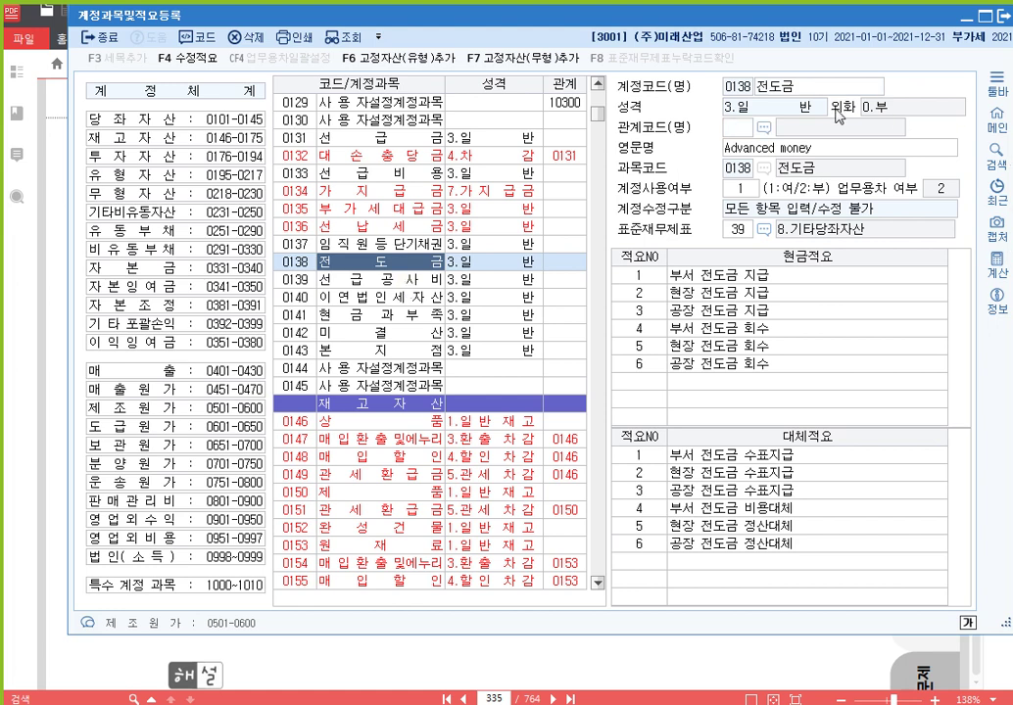
key(Return)
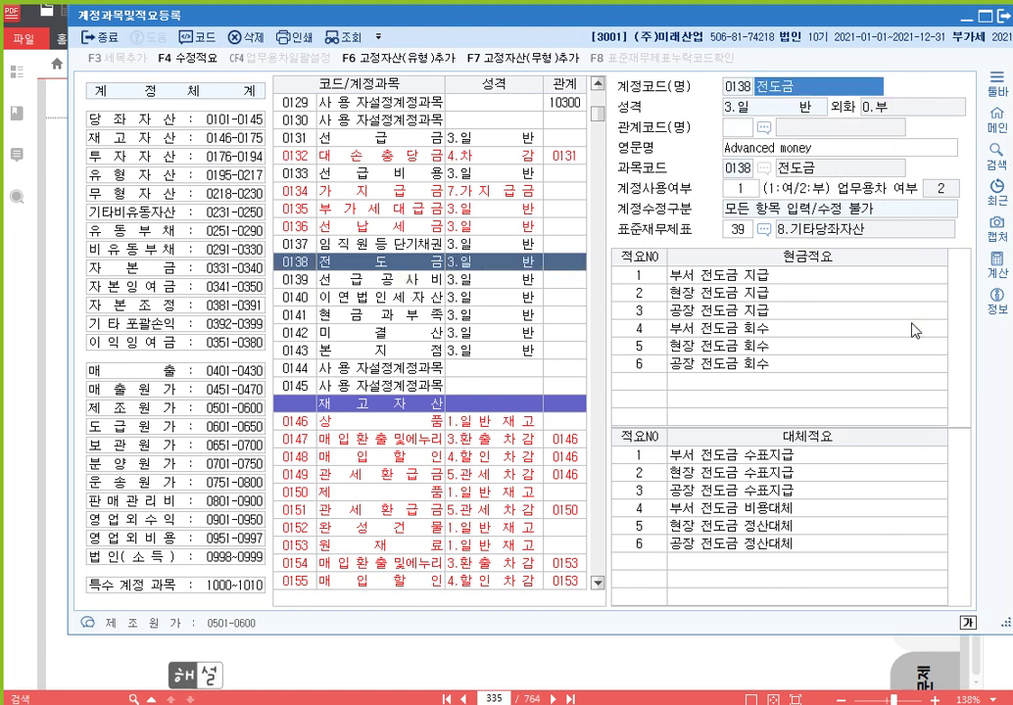
text(소액현금)
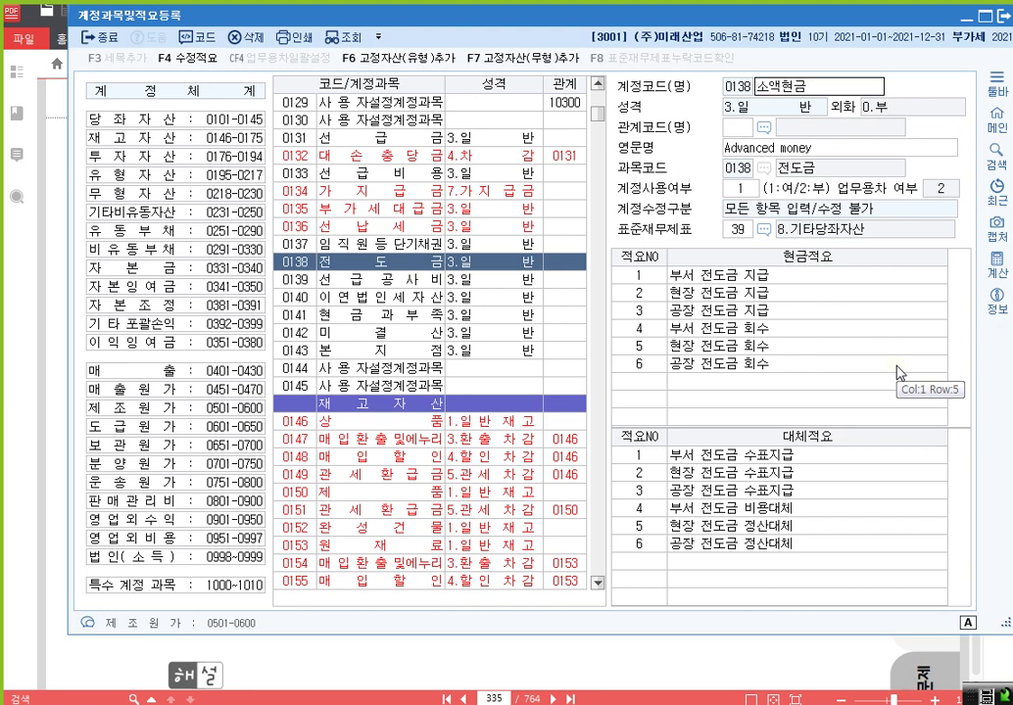
key(Return)
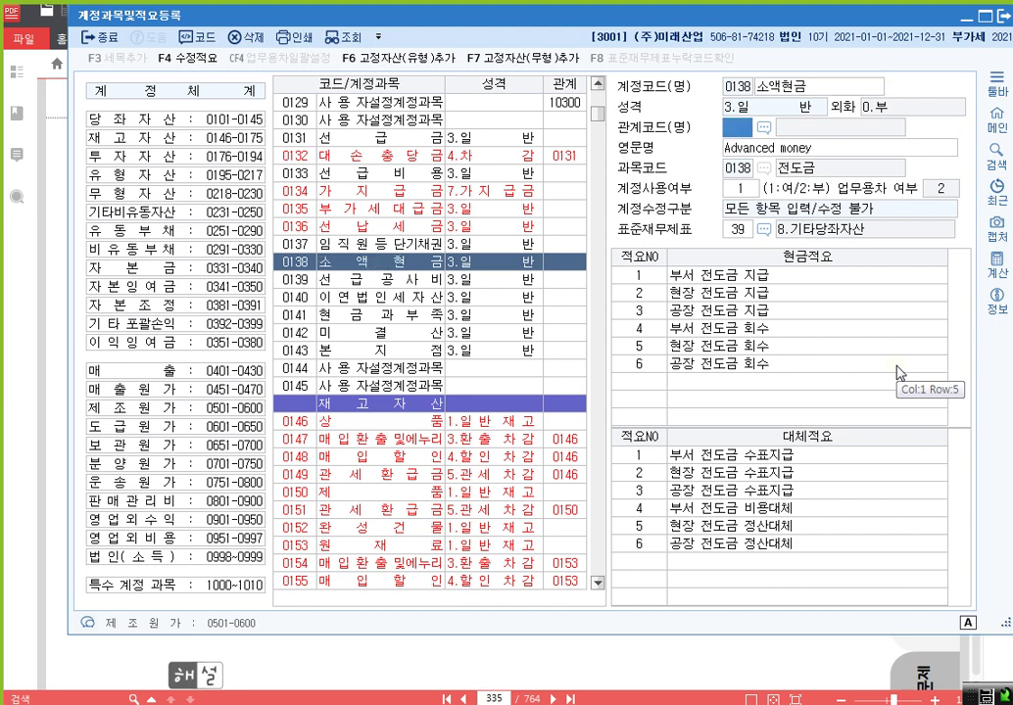
key(Up)
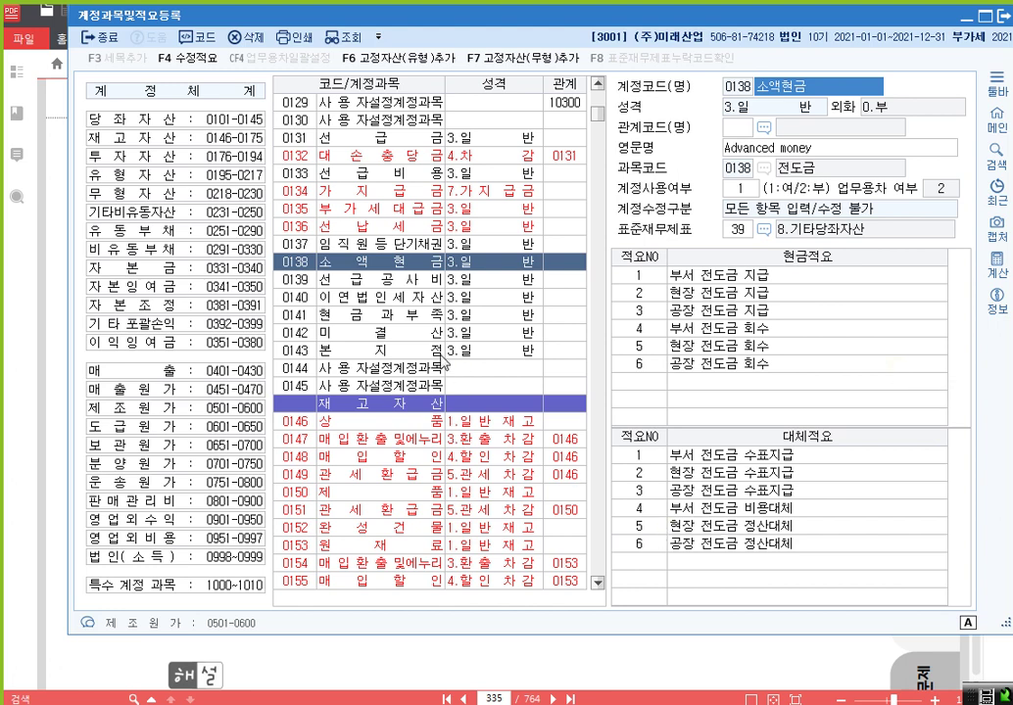
click(388, 306)
click(421, 263)
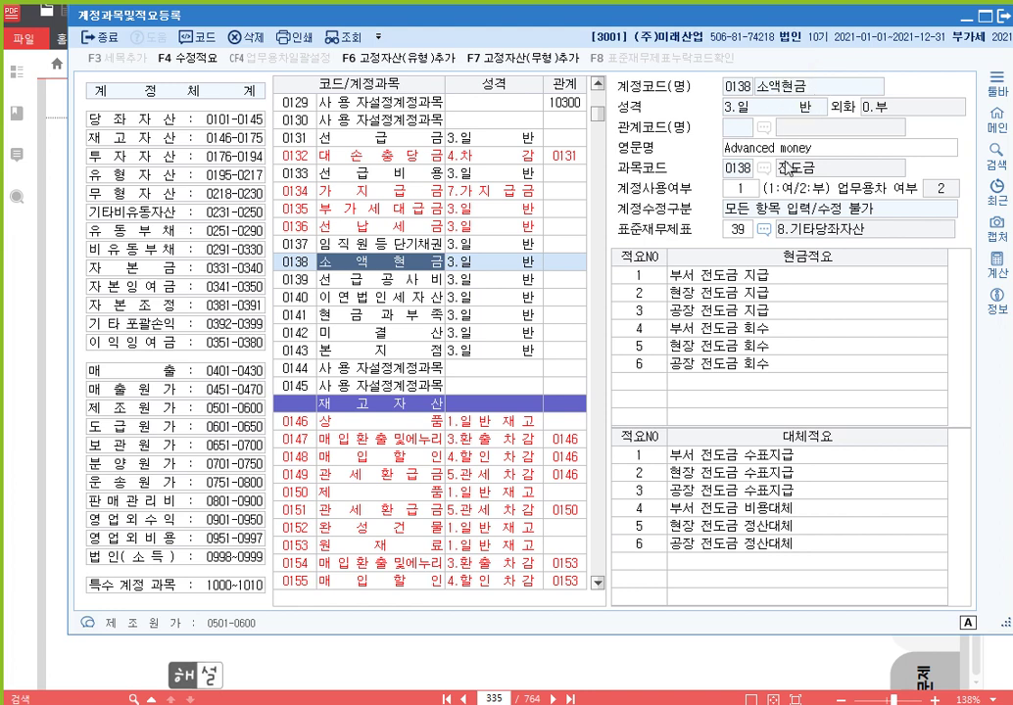
- Find account 0966 사용자설정계정과목 by its code and rename it to 유형자산손상차손
click(302, 321)
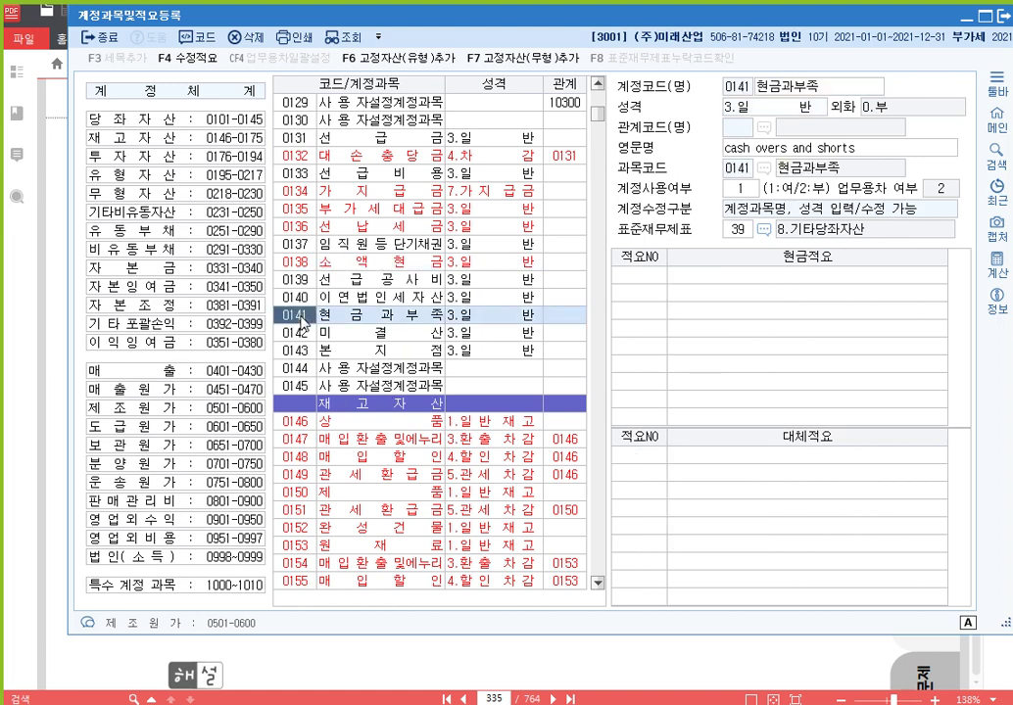
text(966)
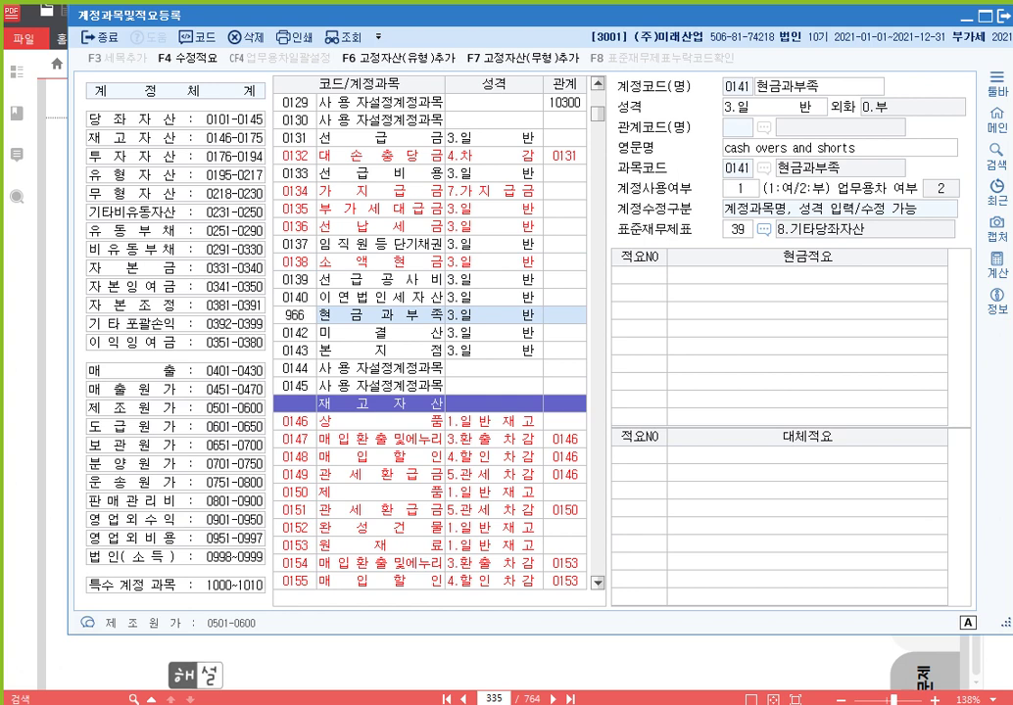
key(Return)
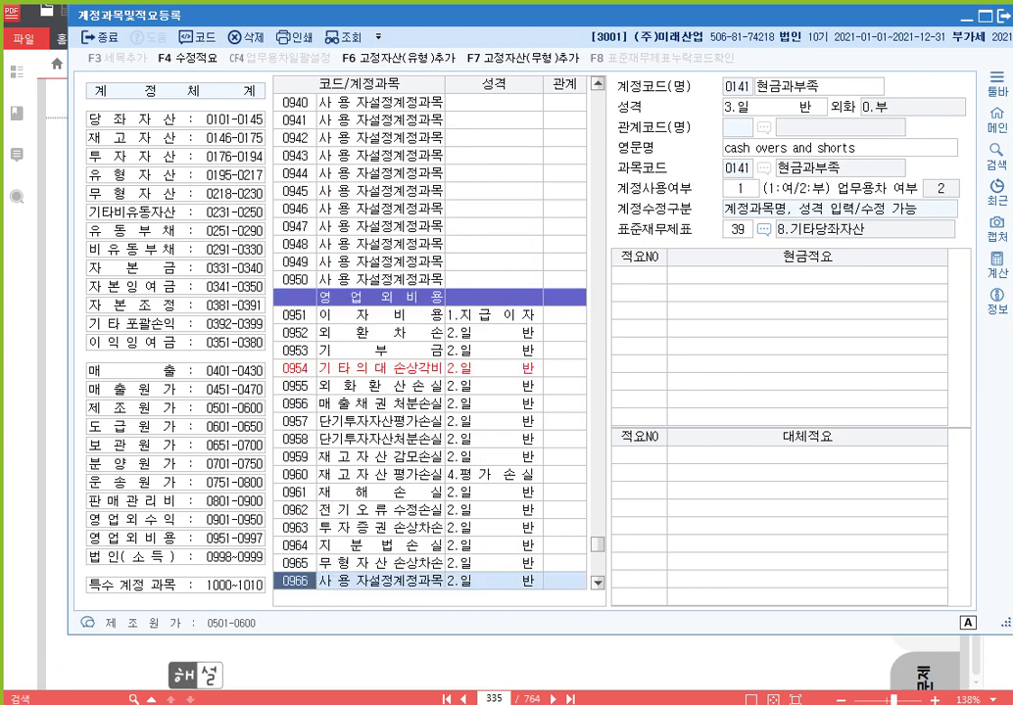
scroll(399, 395, down, 3)
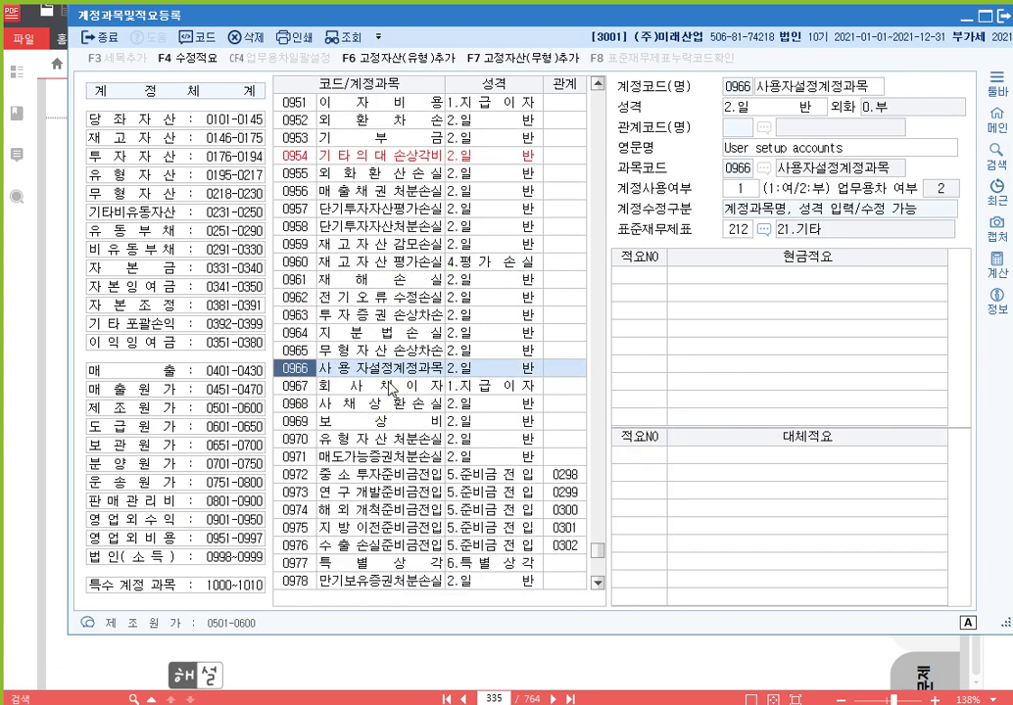
click(812, 93)
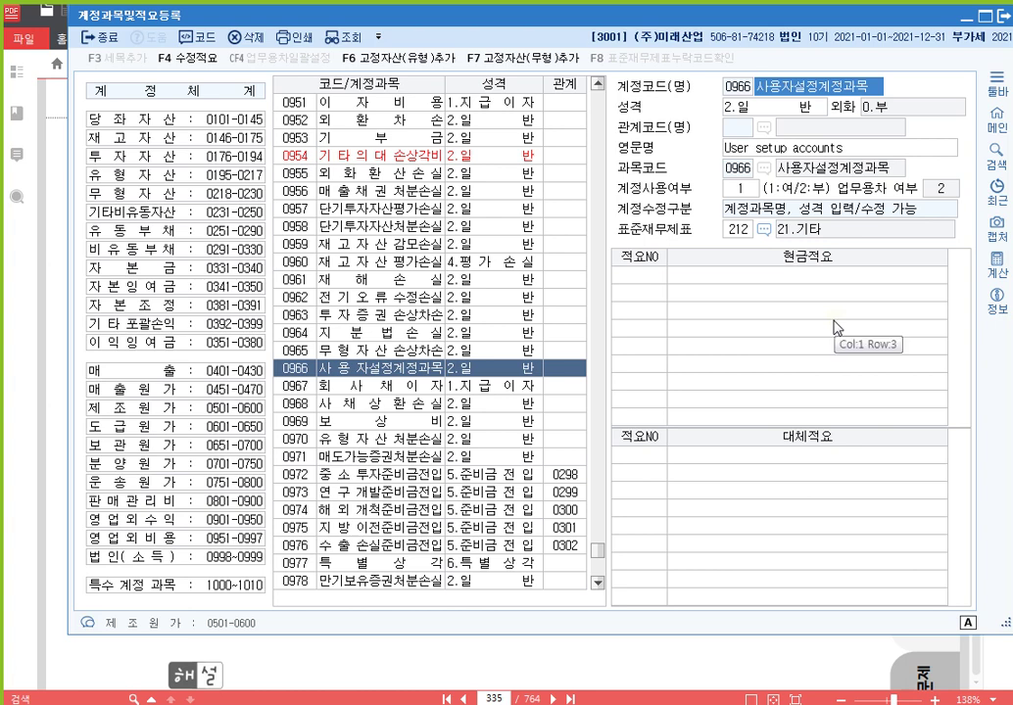
text(유형자)
text(산손상차손)
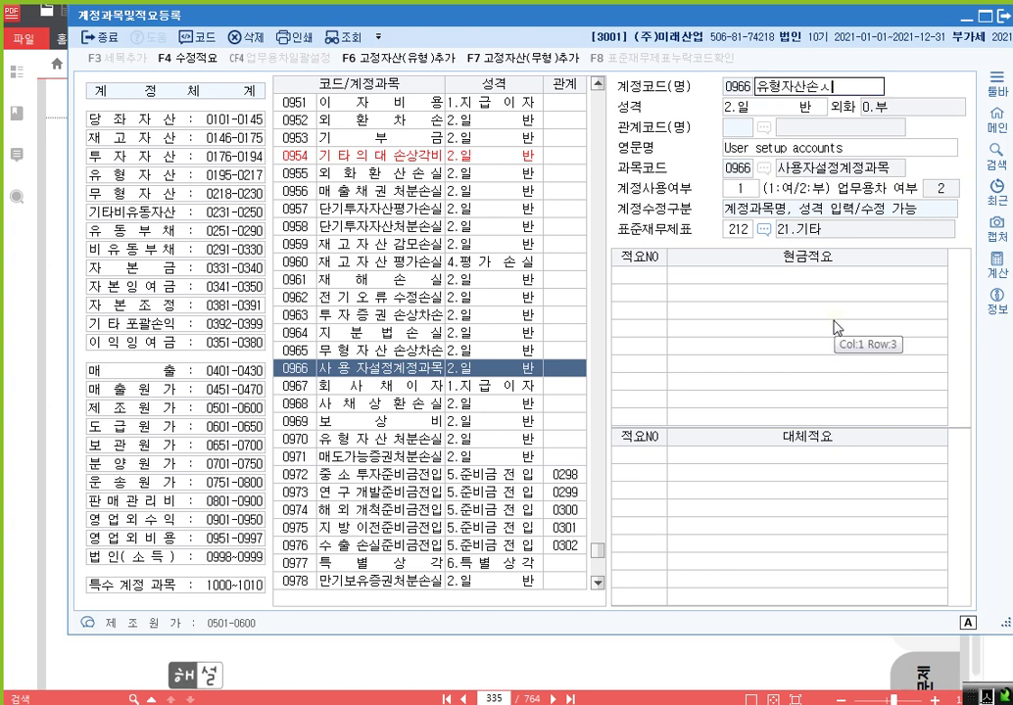
key(Return)
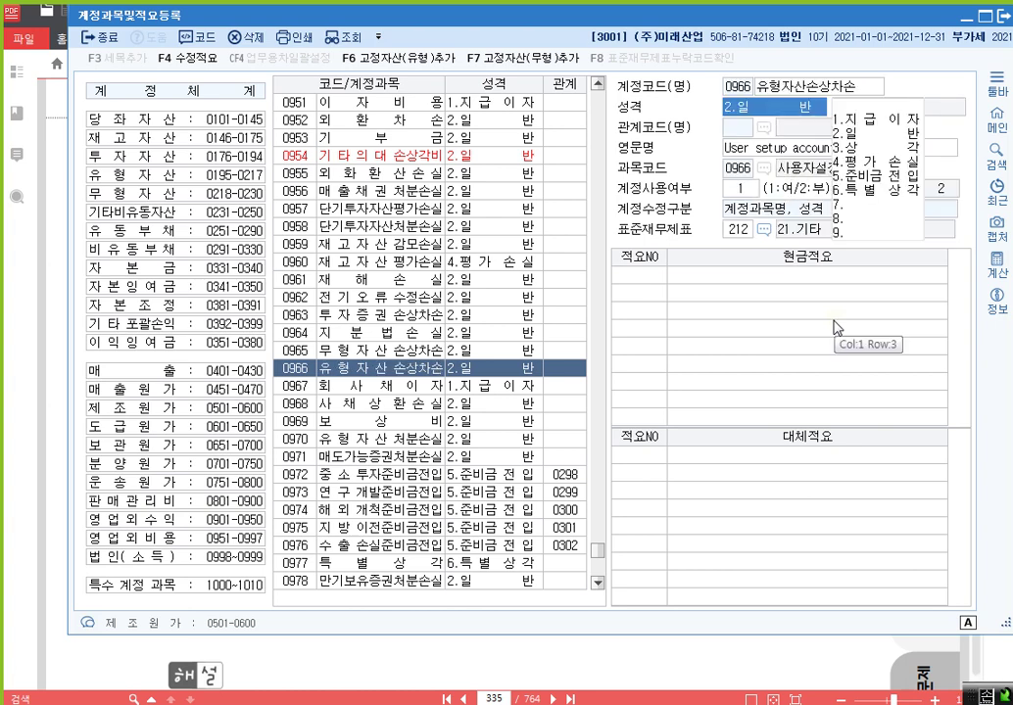
click(831, 95)
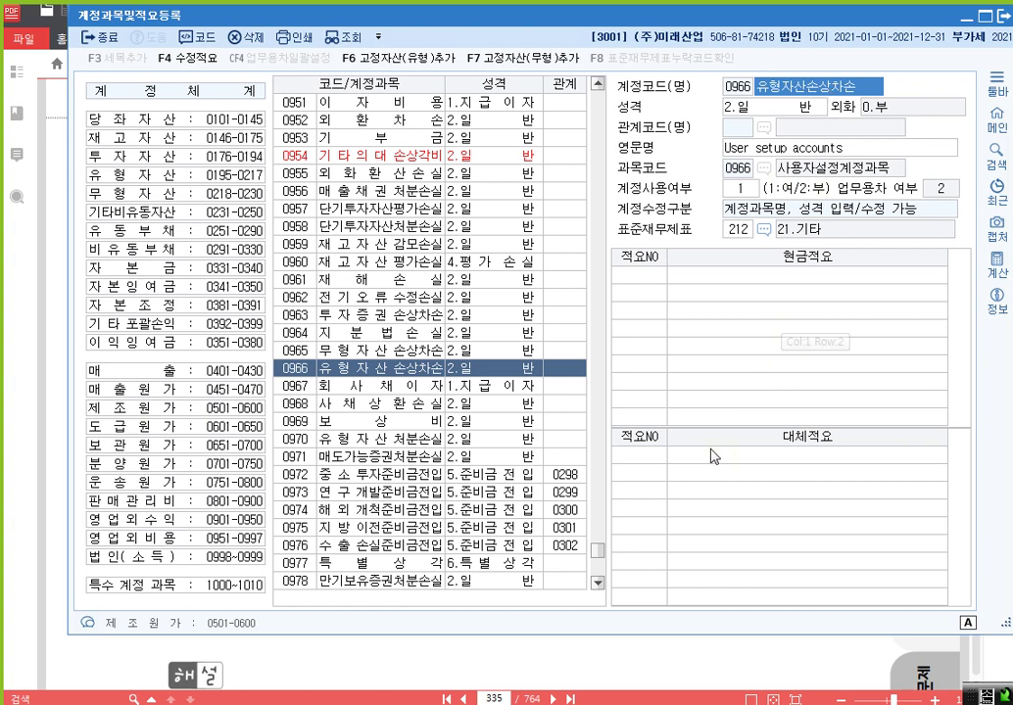
- Switch to the PDF and read item 4 on page 335 about accounts 195 and 197
click(774, 660)
scroll(200, 343, down, 3)
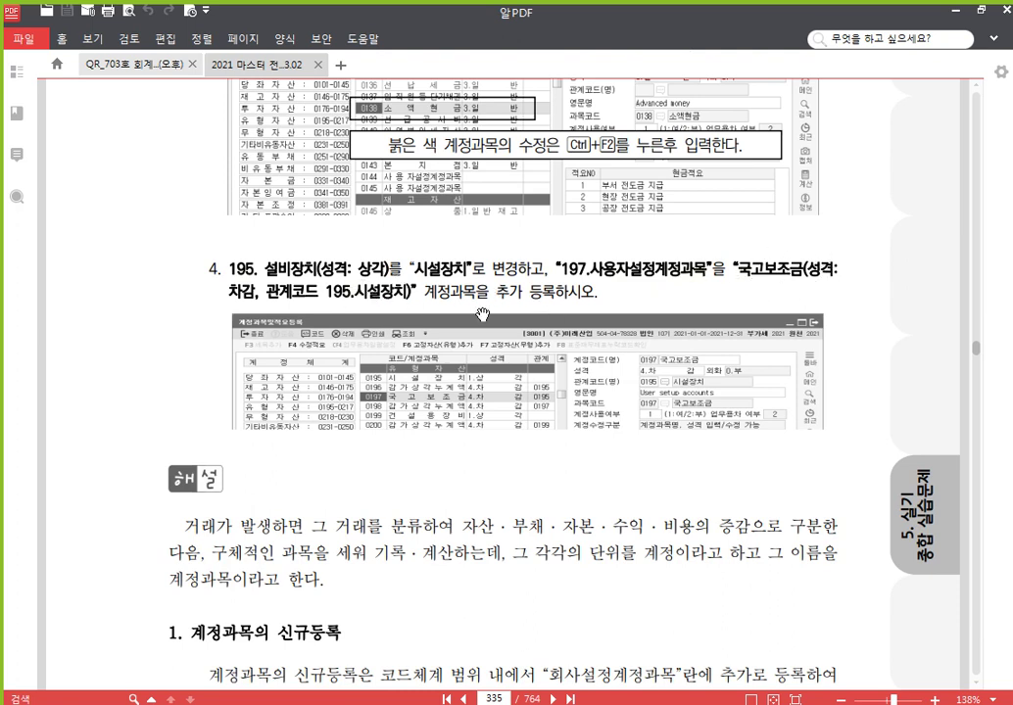
scroll(561, 466, down, 1)
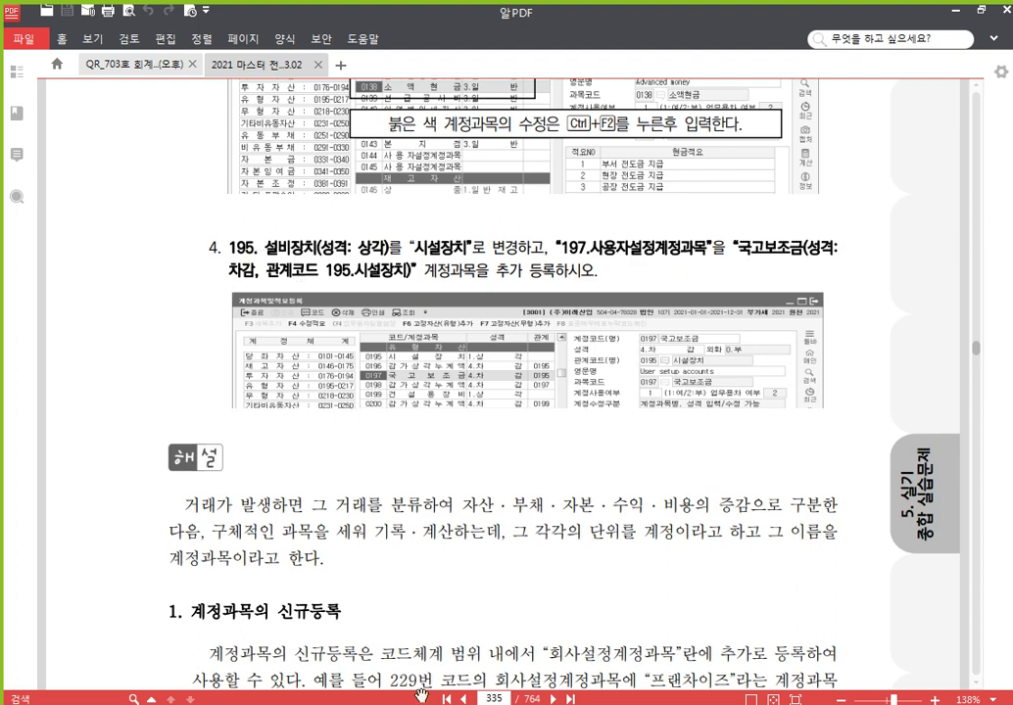
- Switch to KcLep, find account 0195 설비장치 by its code and rename it to 시설장치
key(alt+Tab)
click(294, 316)
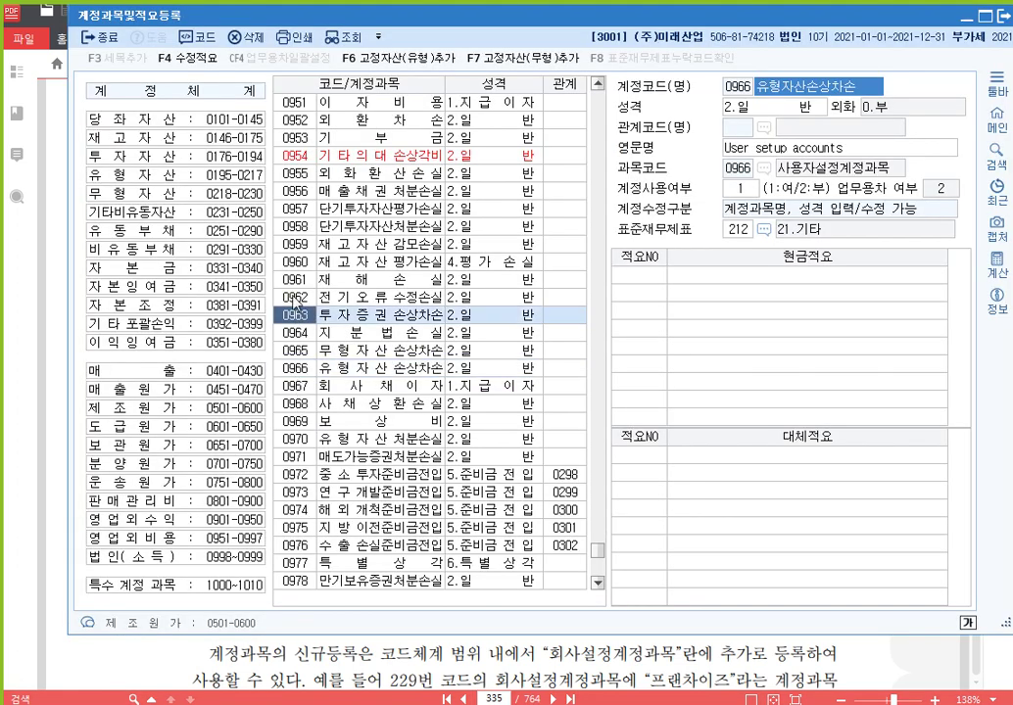
text(195)
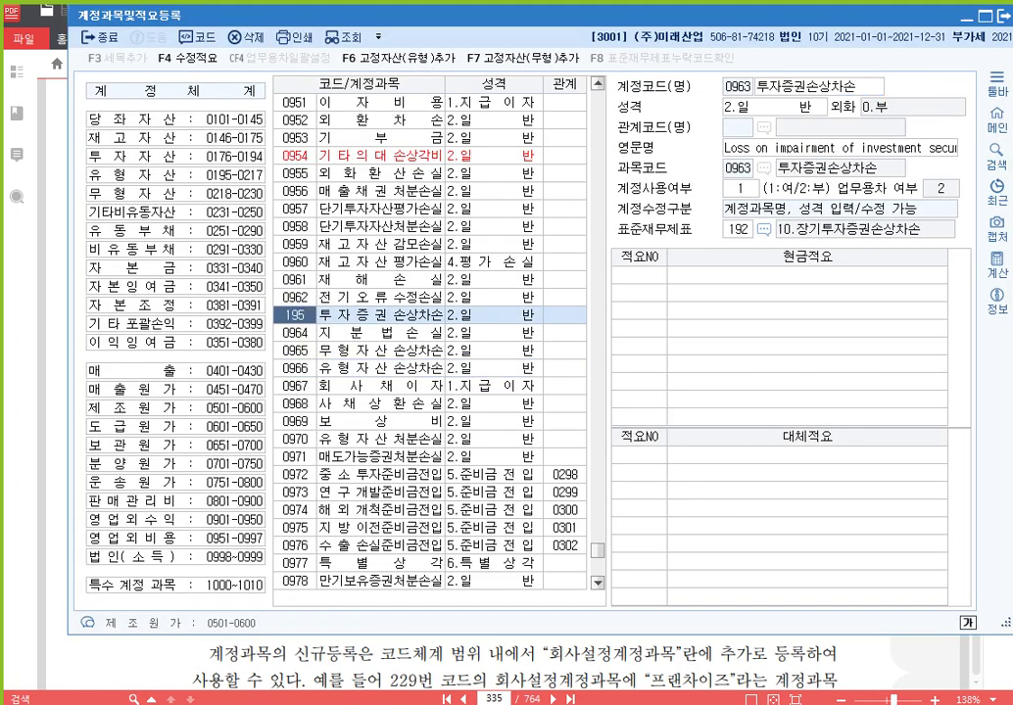
key(Return)
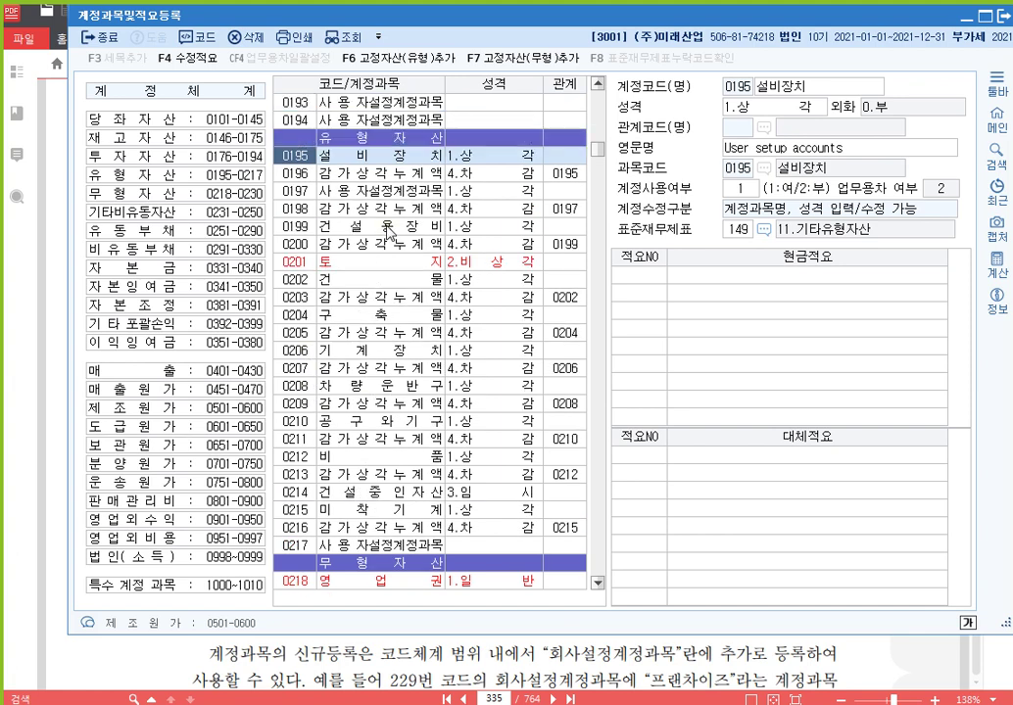
click(821, 87)
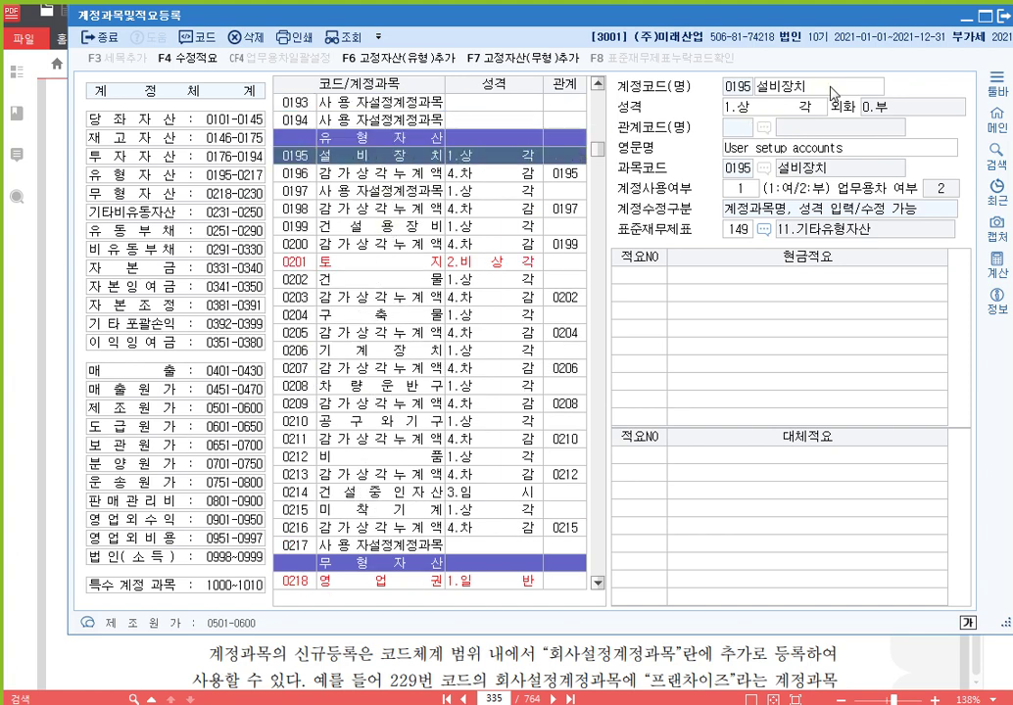
text(싯설장치)
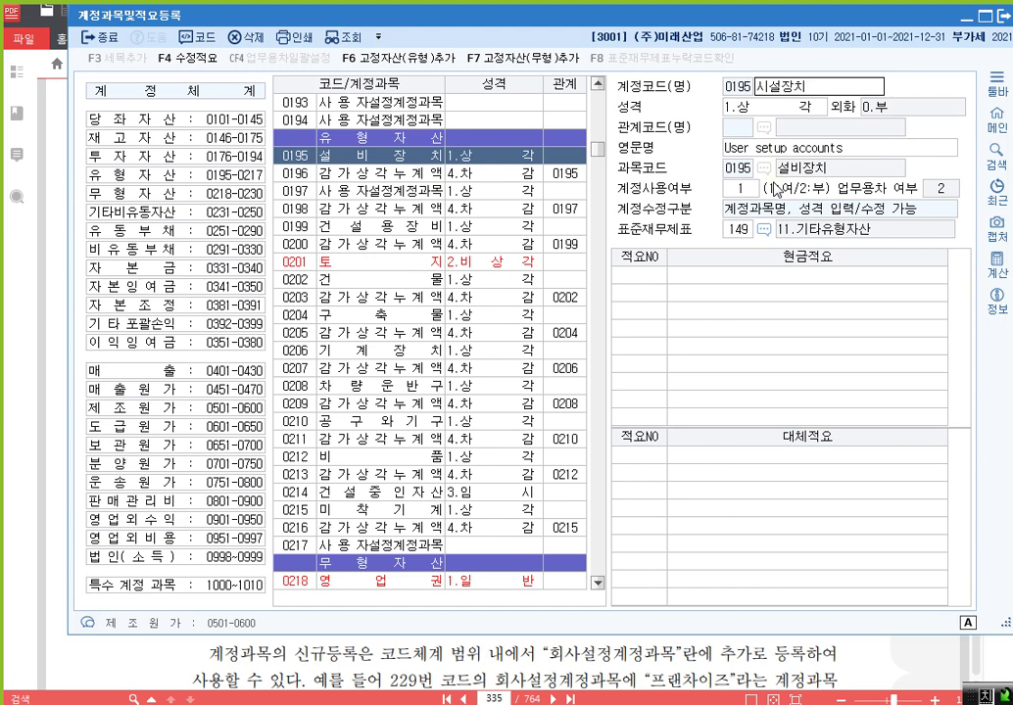
key(Return)
key(shift+Tab)
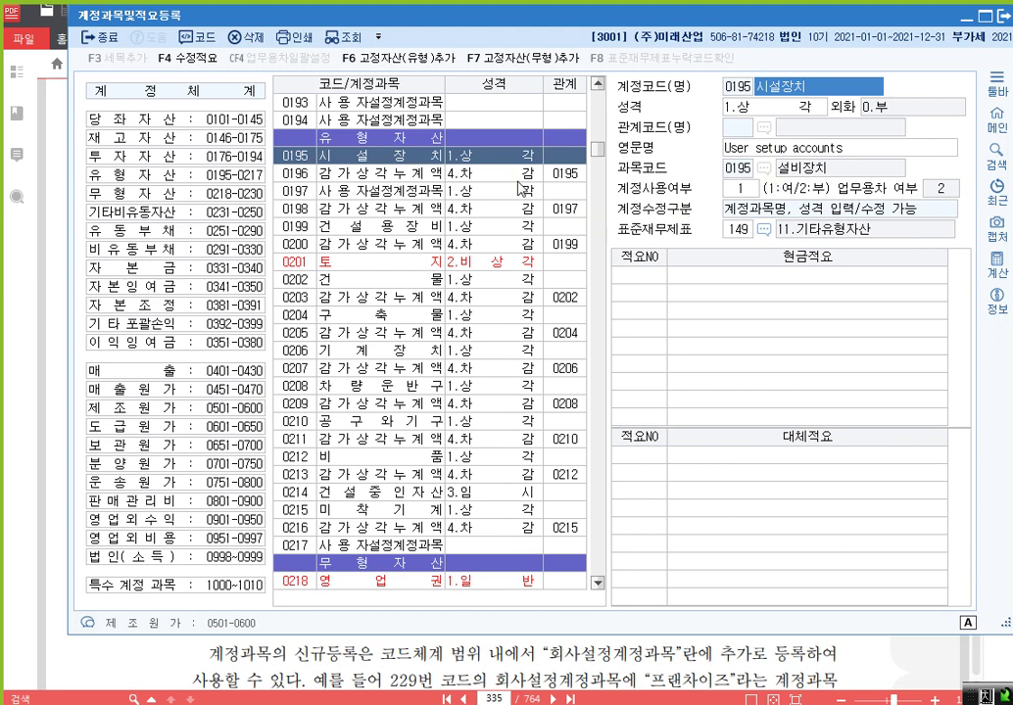
- Rename the user-defined account 0197 사용자설정계정과목 to 국고보조금
click(390, 192)
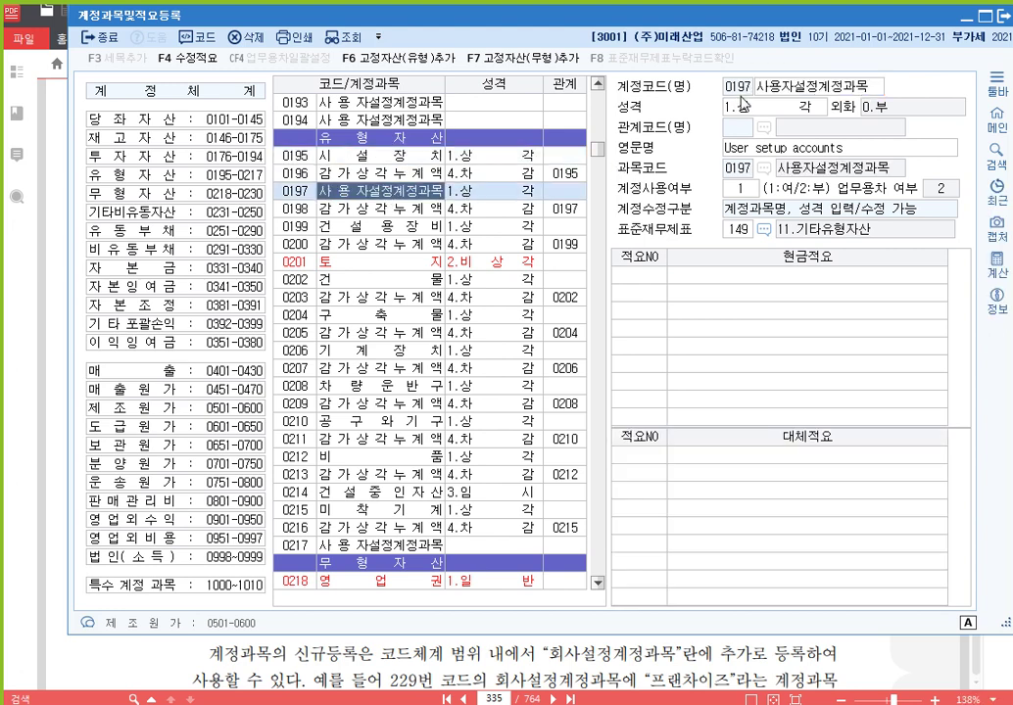
click(809, 91)
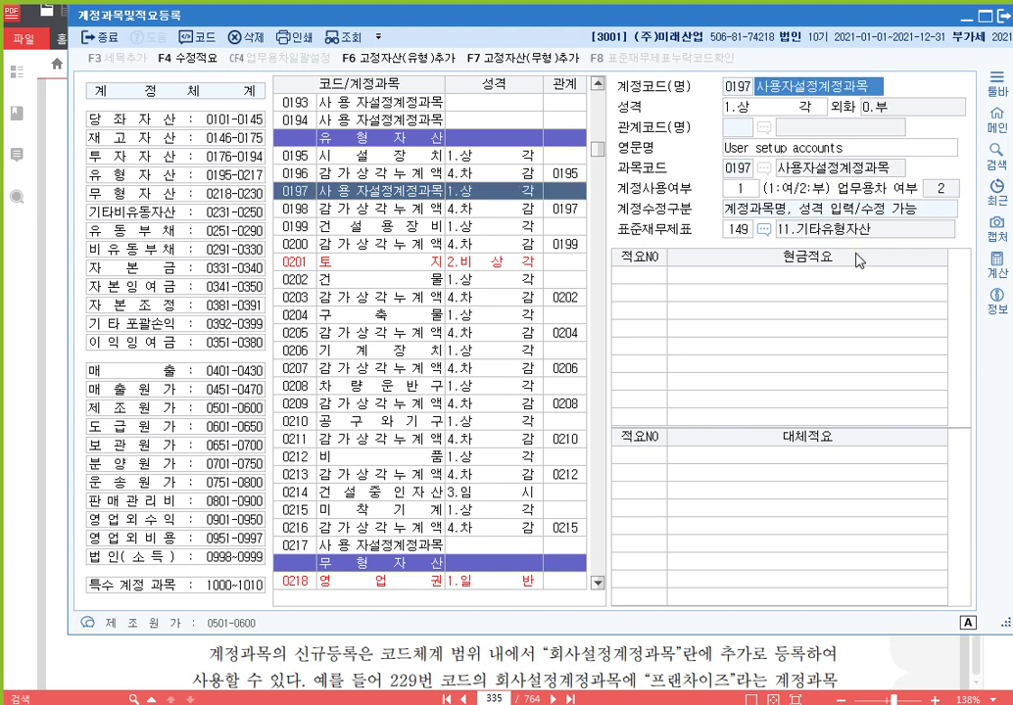
text(국고보조금)
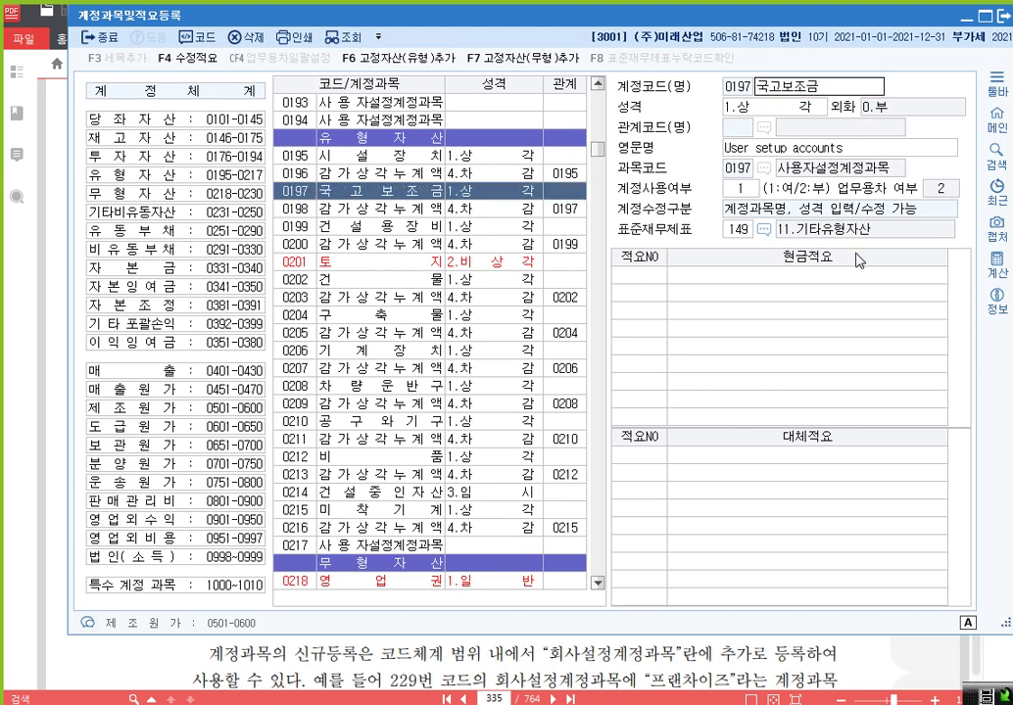
key(Return)
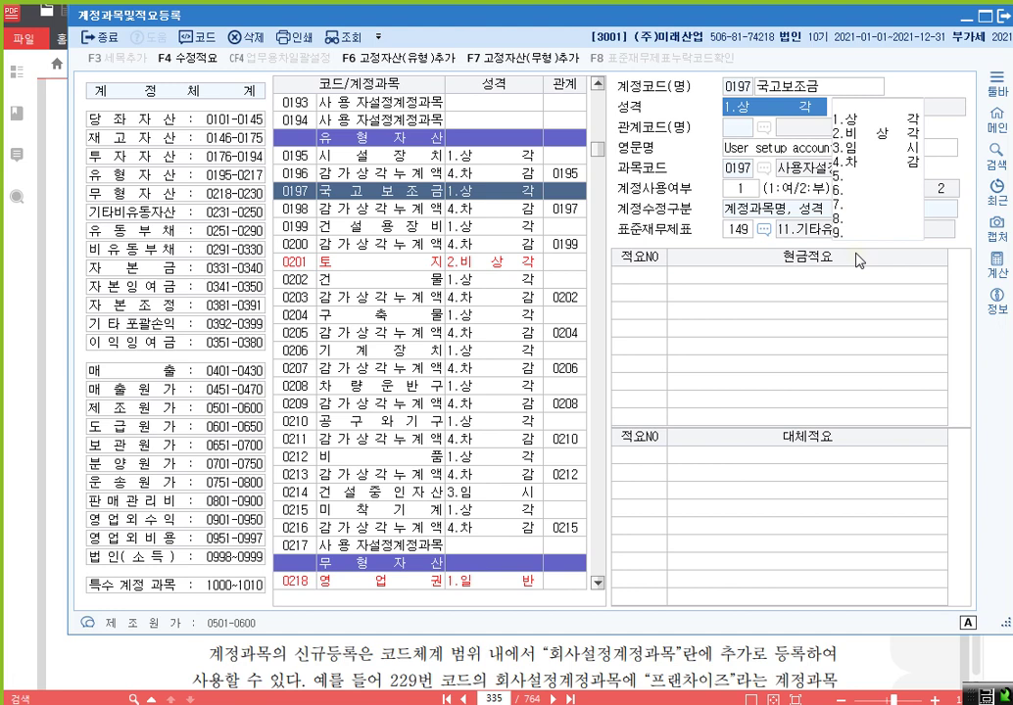
- Set the 성격 of account 0197 국고보조금 to 4.차감 and its 관계코드 to 0195 시설장치
text(4)
key(Return)
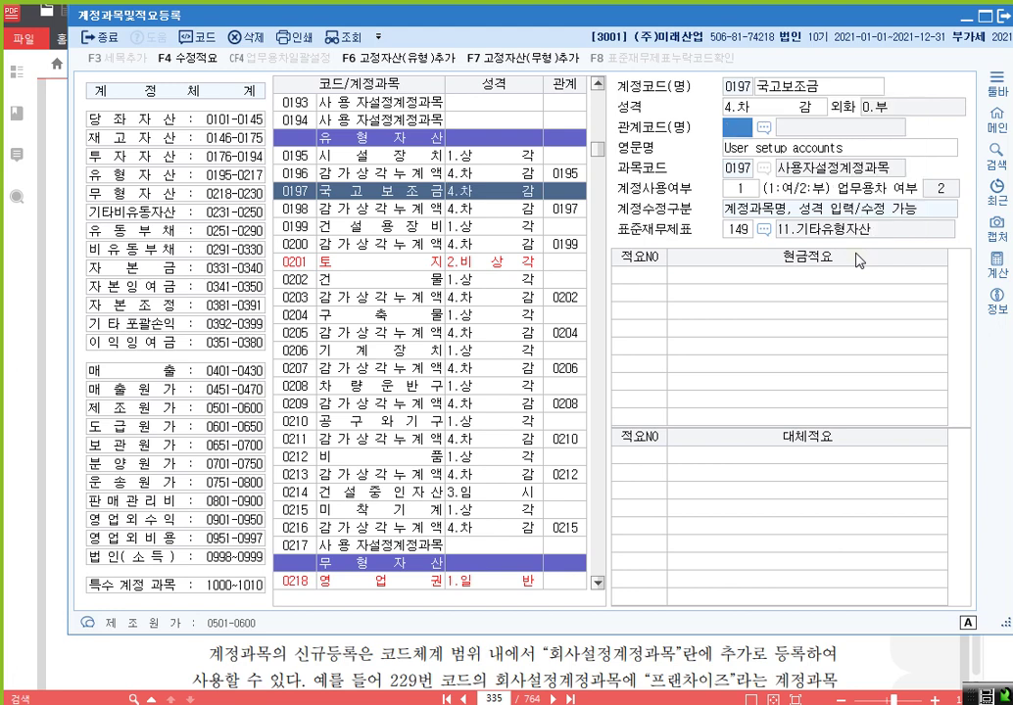
key(F2)
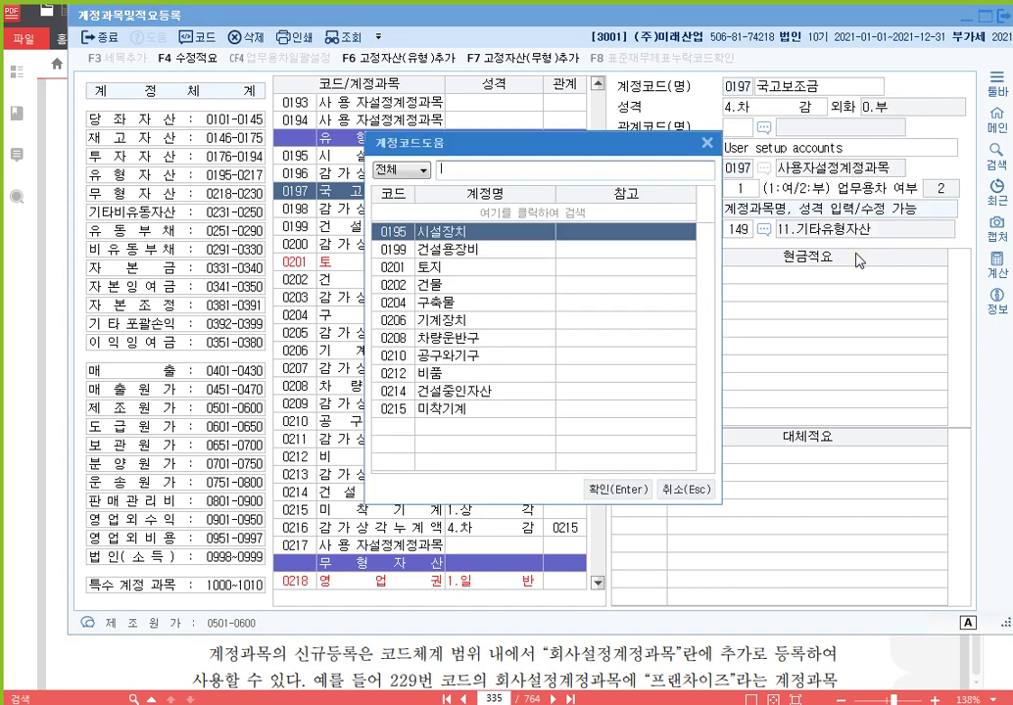
key(Escape)
text(0195)
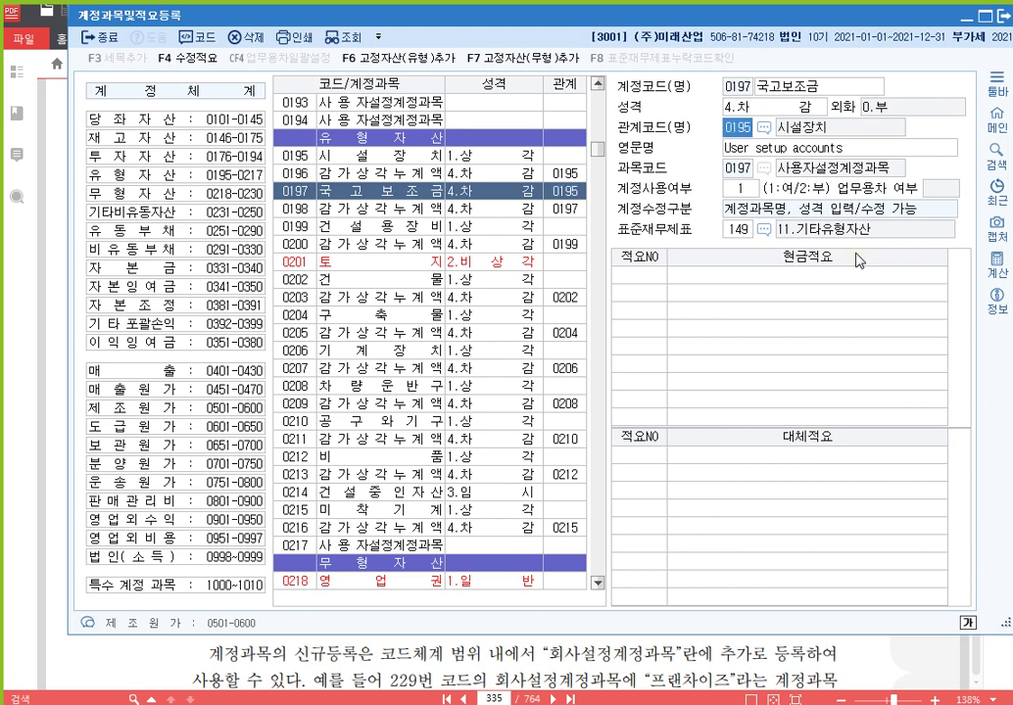
key(Return)
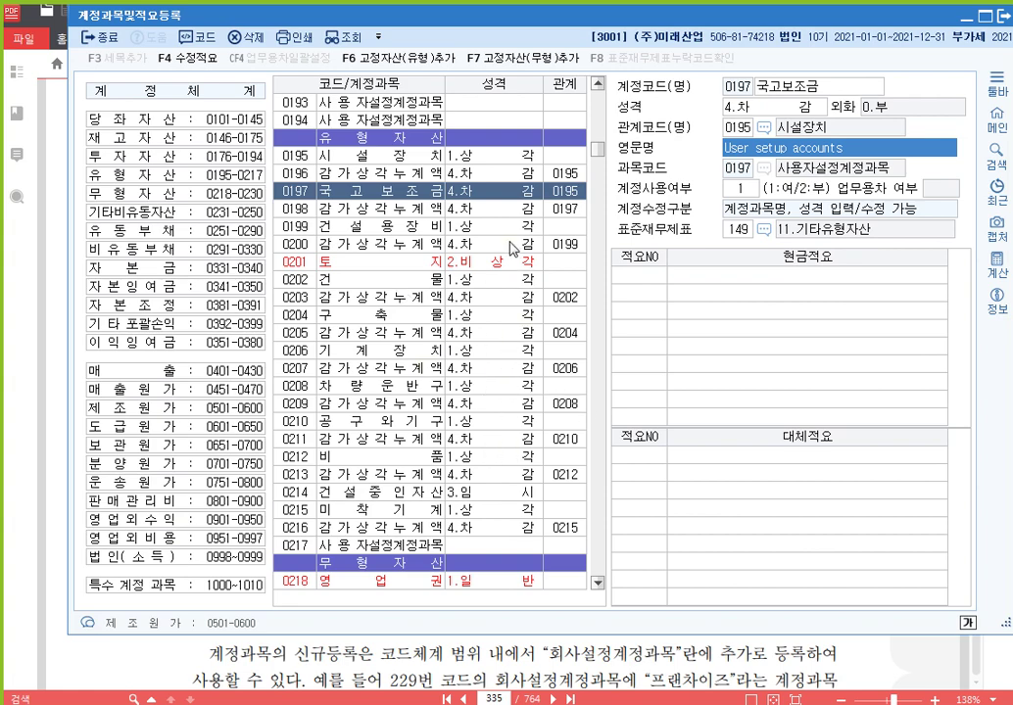
- Close 계정과목및적요등록 and review 문제4 with the prior-period 재무상태표 on page 337 of the PDF
click(1001, 17)
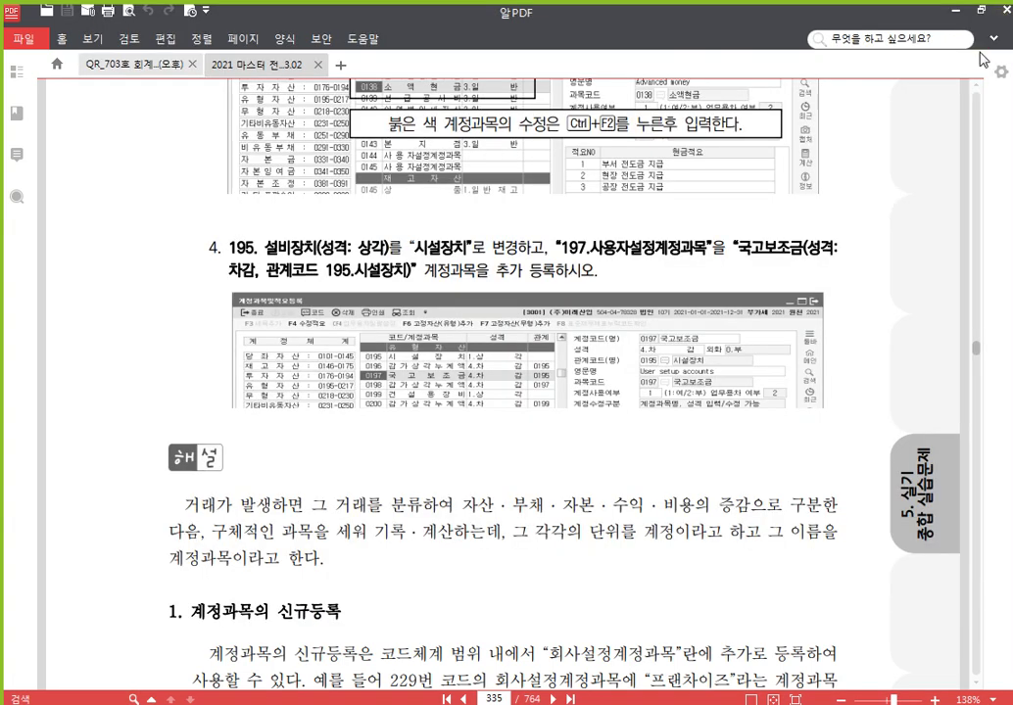
scroll(574, 502, down, 15)
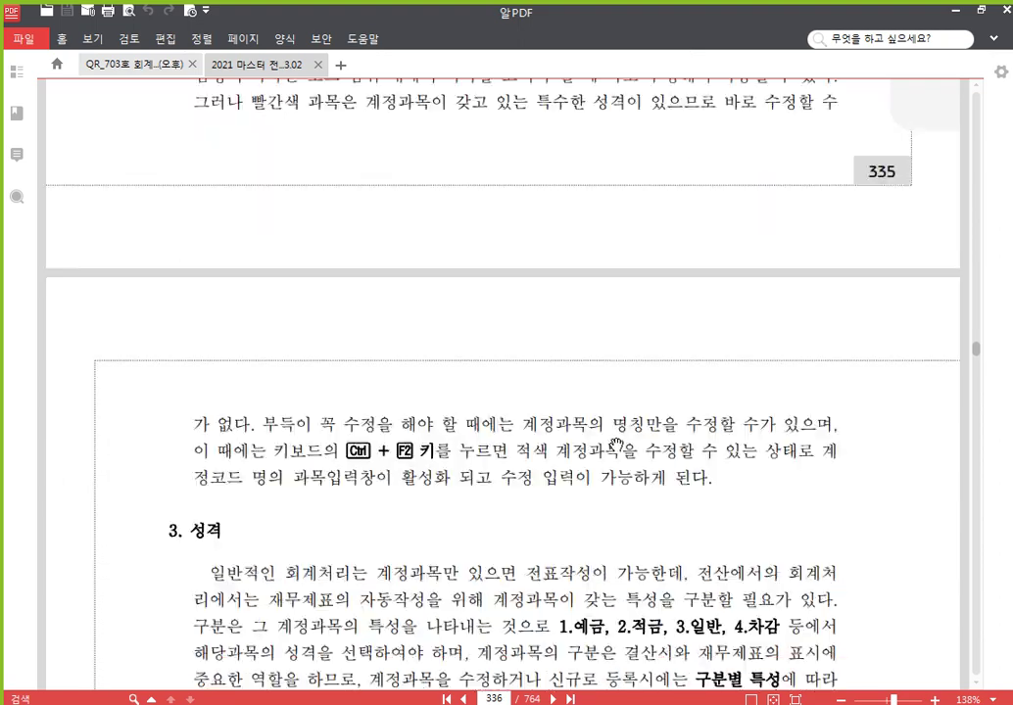
scroll(619, 448, down, 4)
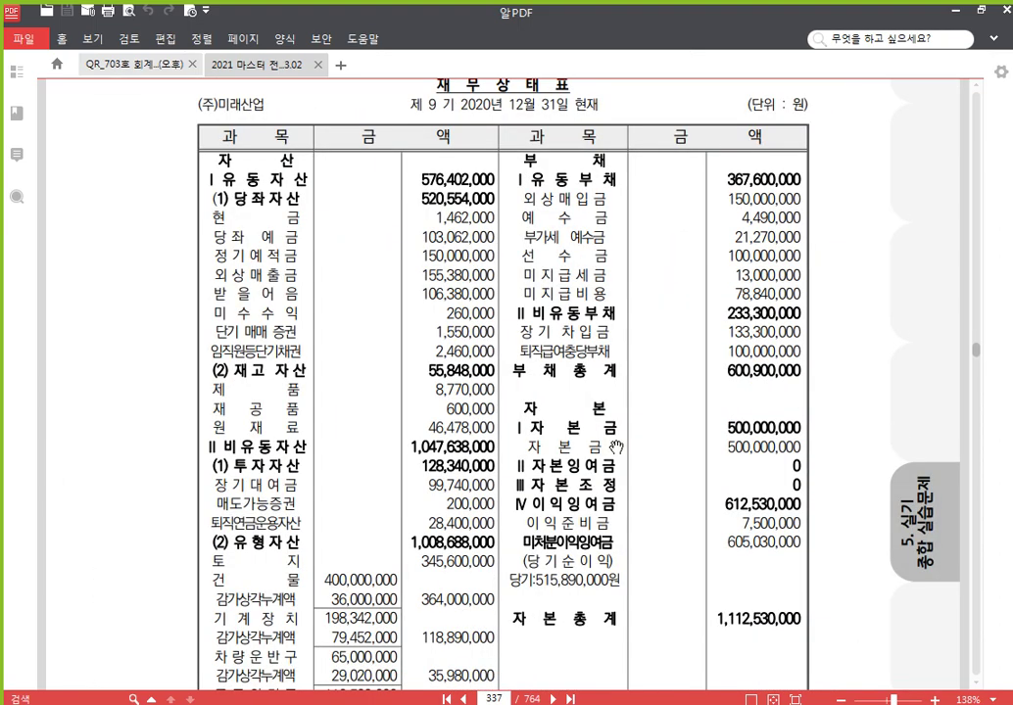
scroll(616, 447, up, 2)
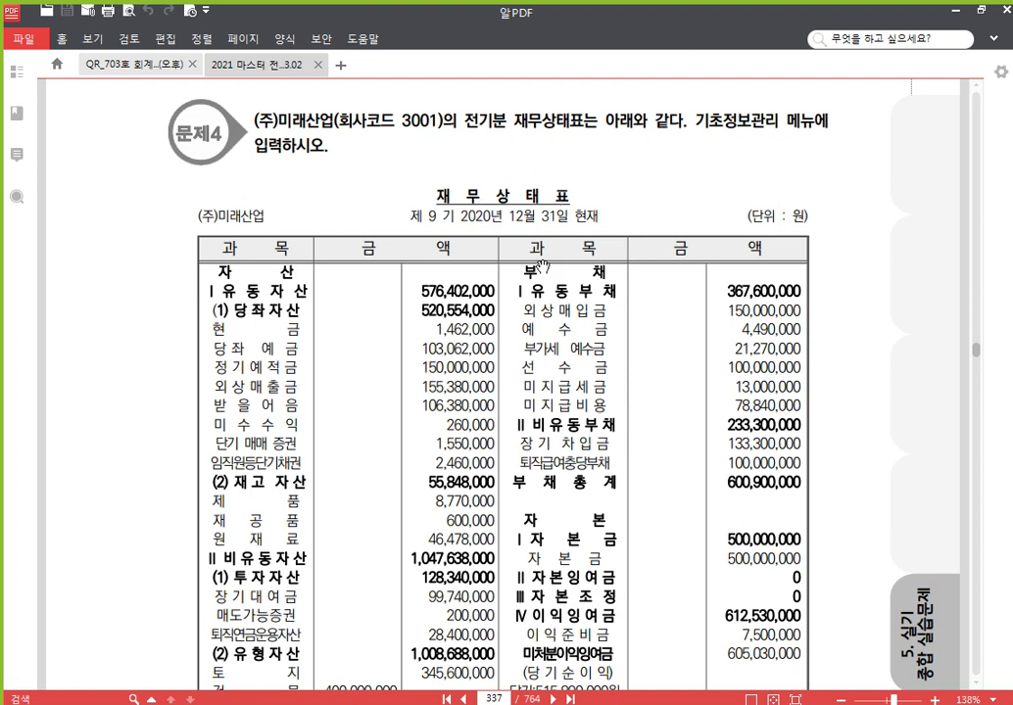
scroll(409, 211, down, 6)
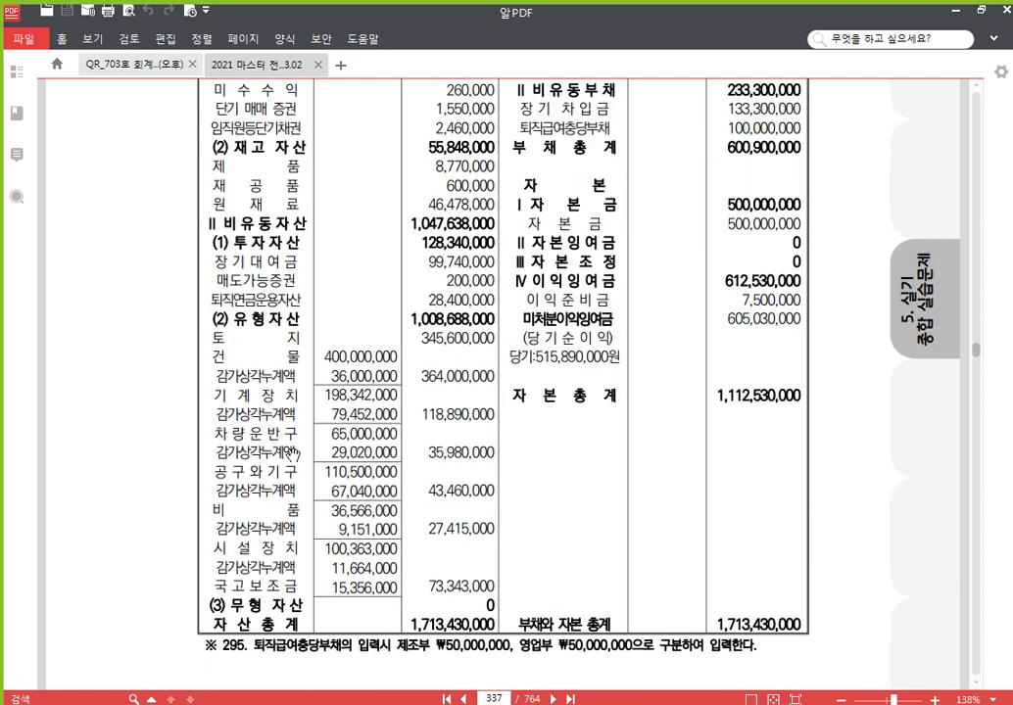
scroll(684, 280, up, 2)
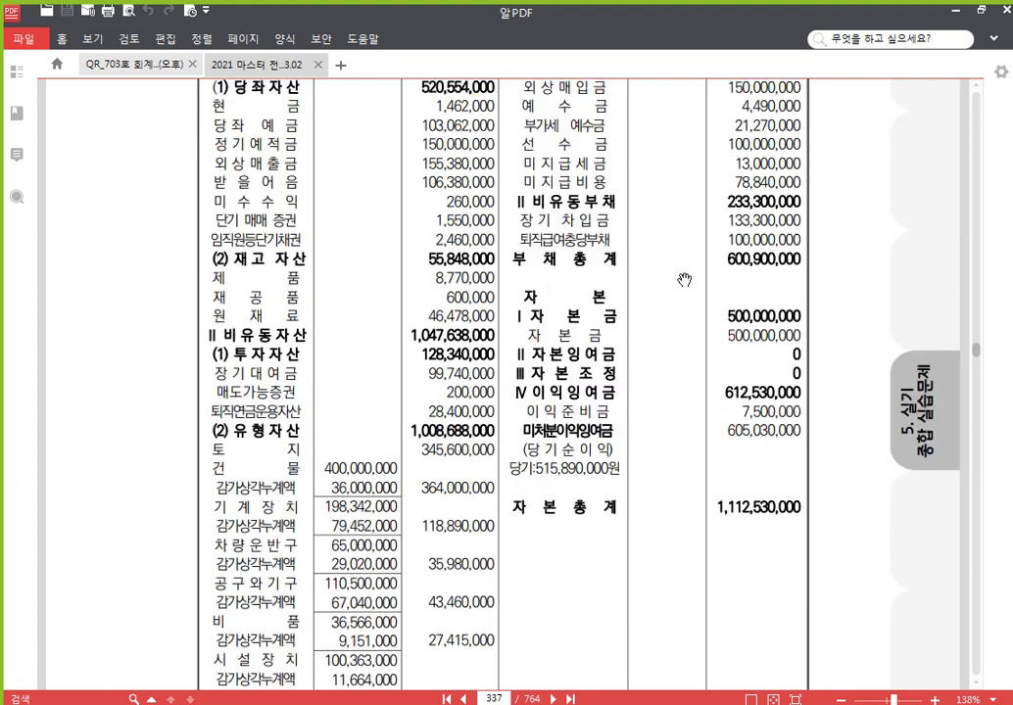
scroll(684, 280, up, 2)
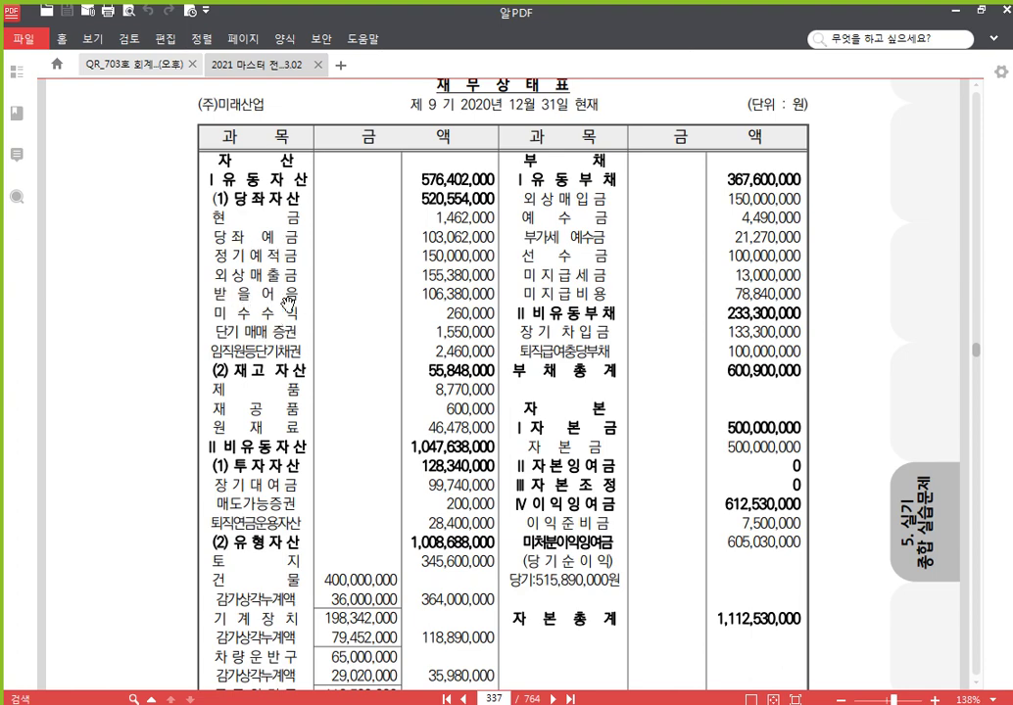
scroll(288, 304, down, 3)
scroll(421, 382, down, 5)
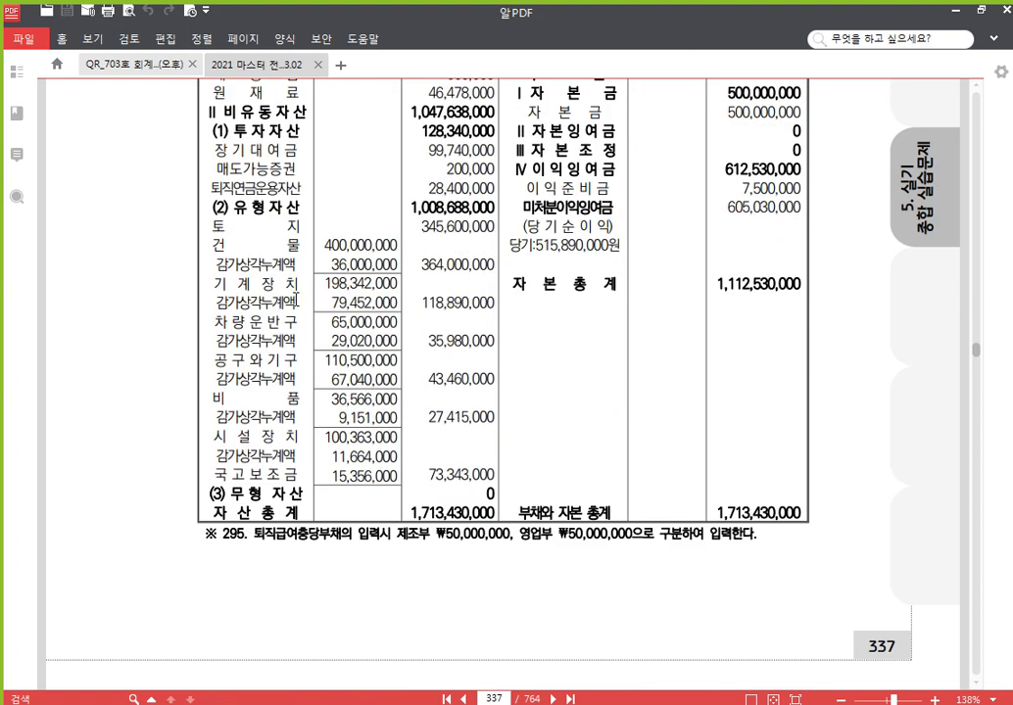
scroll(422, 382, up, 2)
- Switch to KcLep and look over the functions grouped under 전기분재무제표
key(alt+Tab)
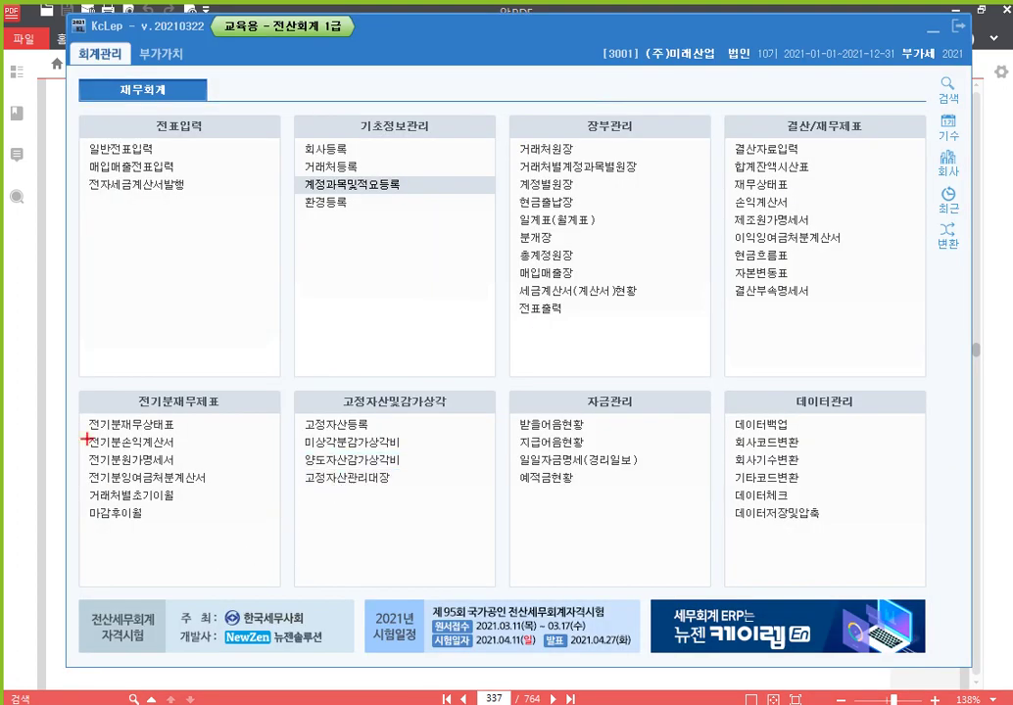
mouse_move(66, 386)
mouse_down()
mouse_move(157, 516)
mouse_move(290, 557)
mouse_up()
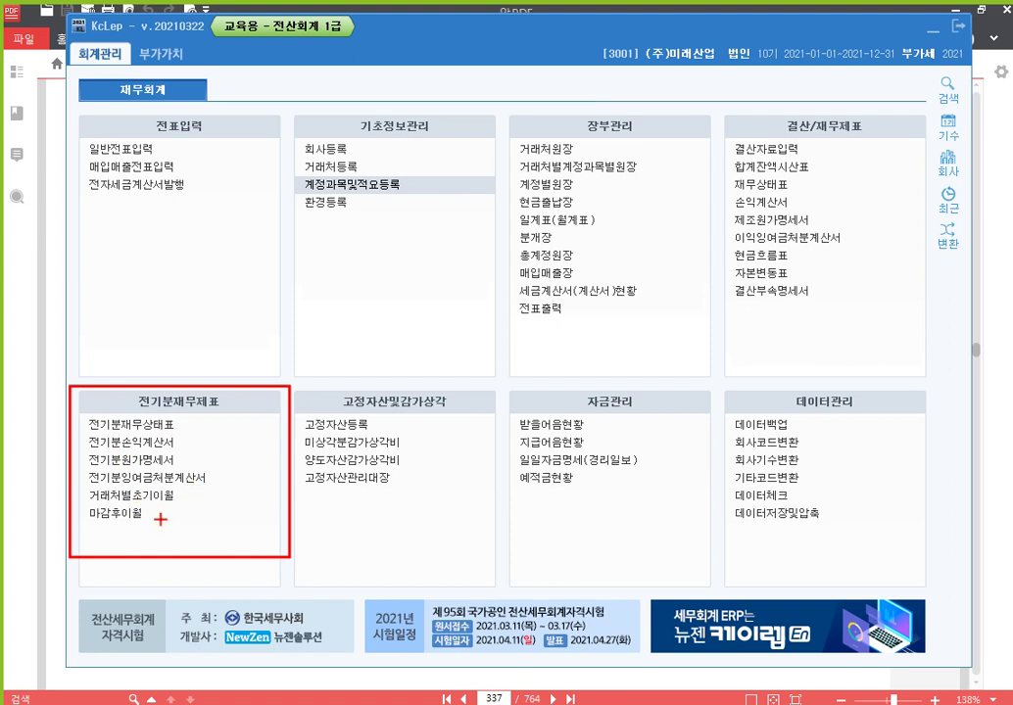
key(Escape)
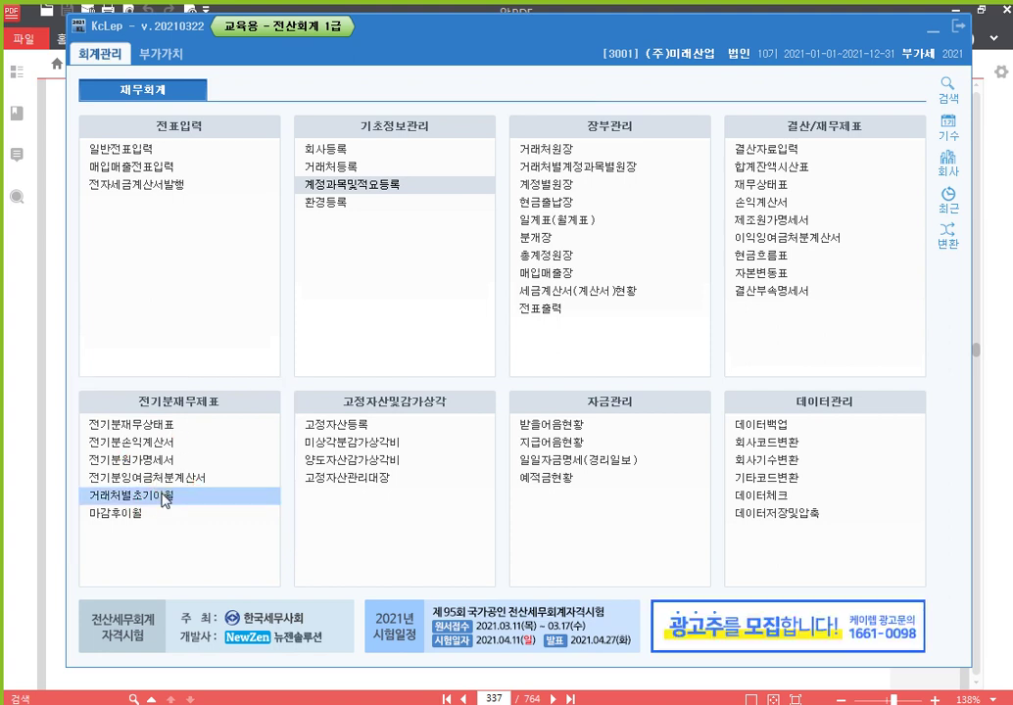
- Open 전기분재무상태표 and make the first 코드 cell on the 자산 side active
click(162, 428)
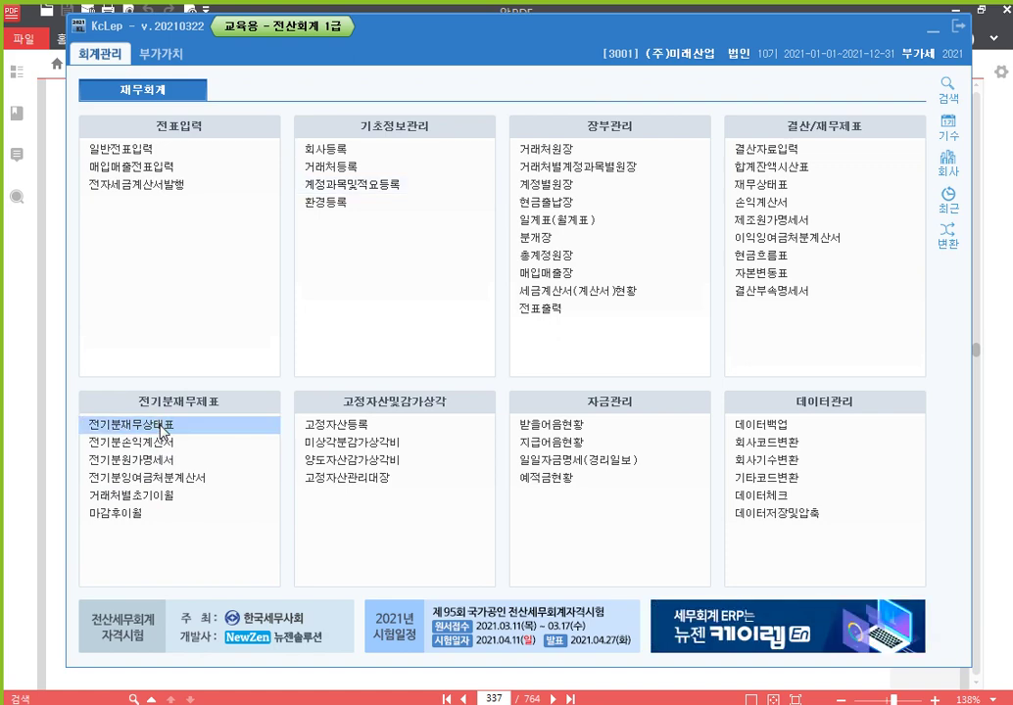
click(162, 428)
drag(427, 36, 439, 30)
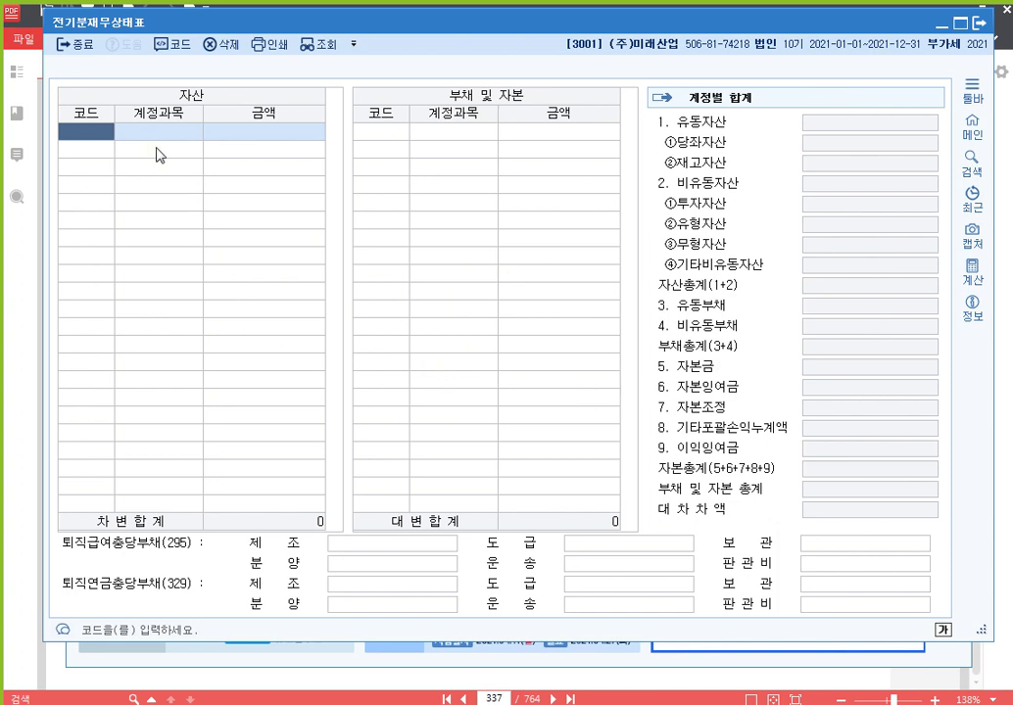
click(402, 132)
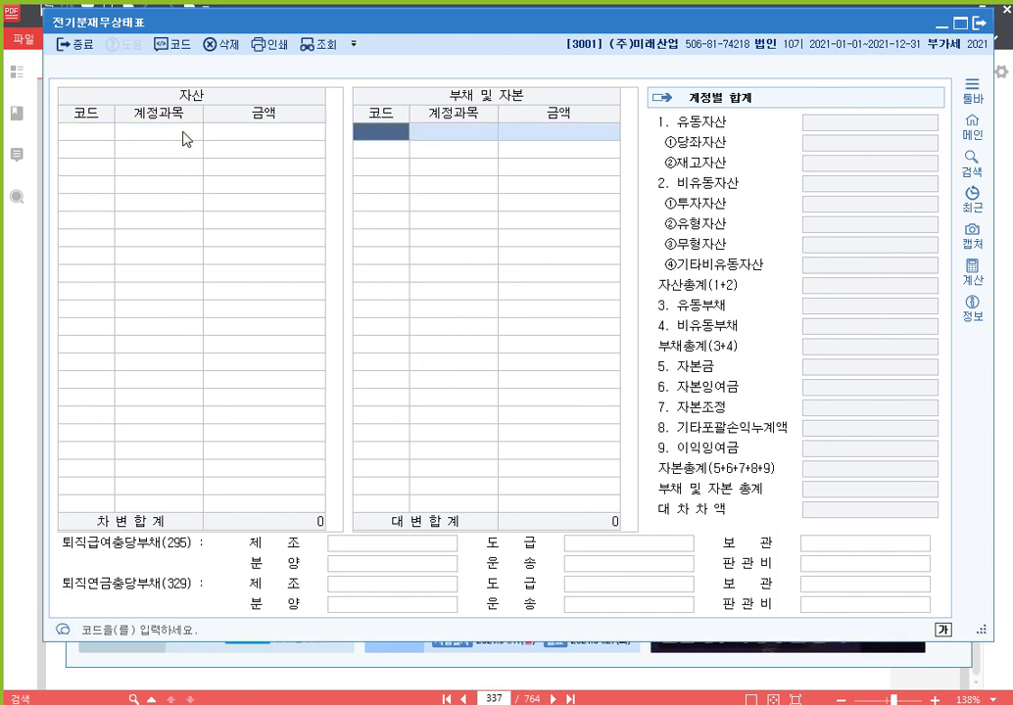
click(102, 134)
click(402, 137)
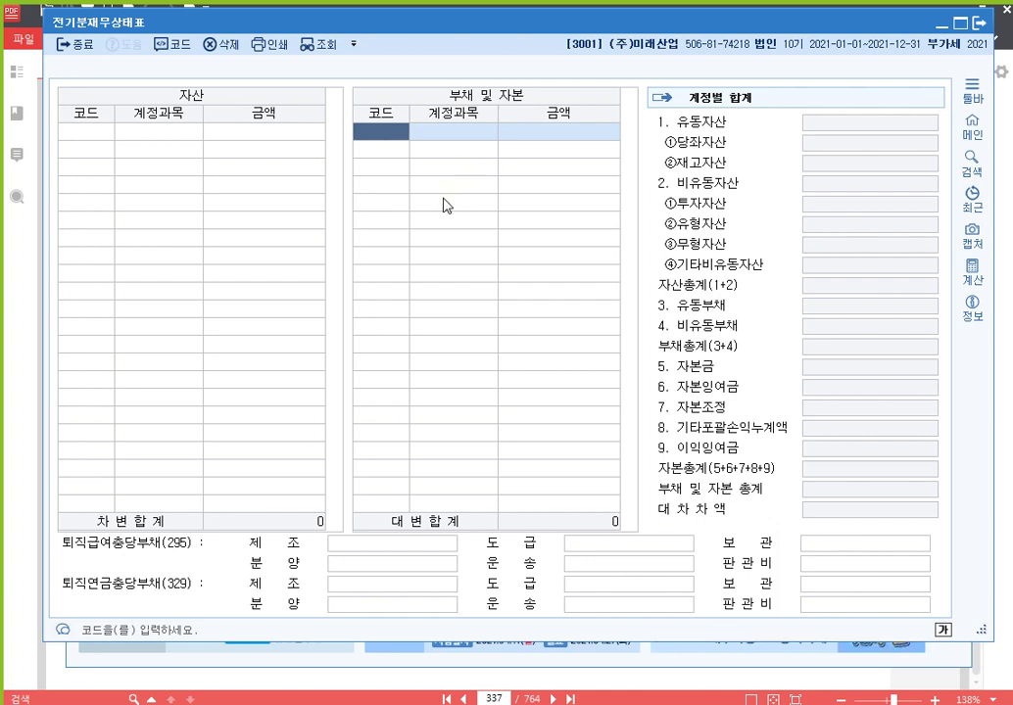
click(102, 134)
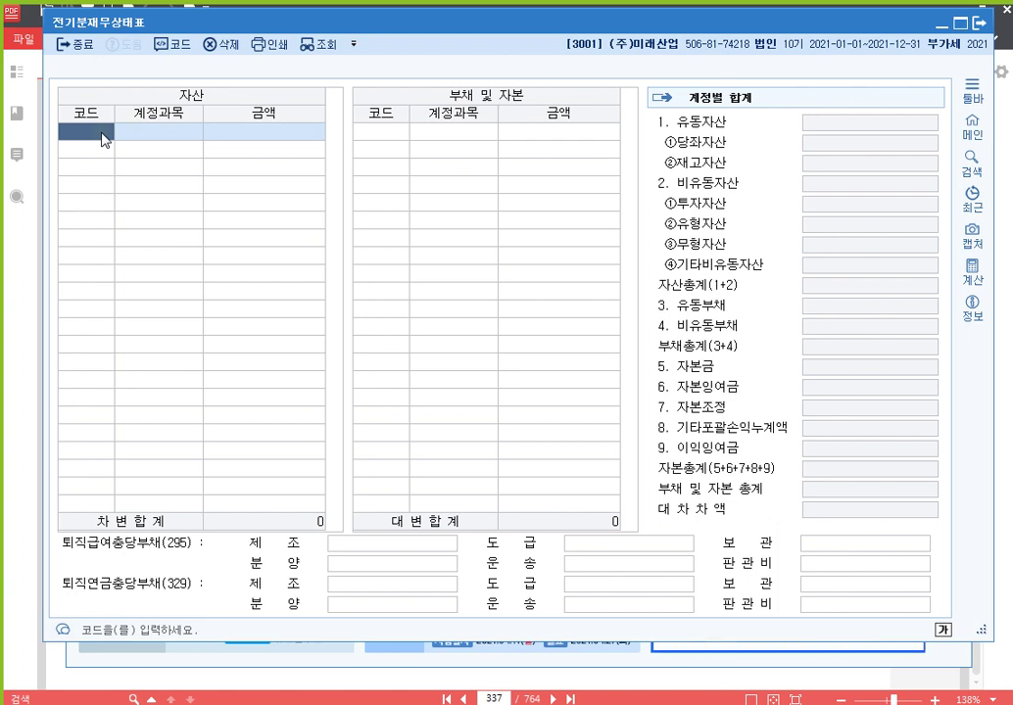
- Add account 0101 현금 as the first 자산 row with an amount of 1,462,000
key(F2)
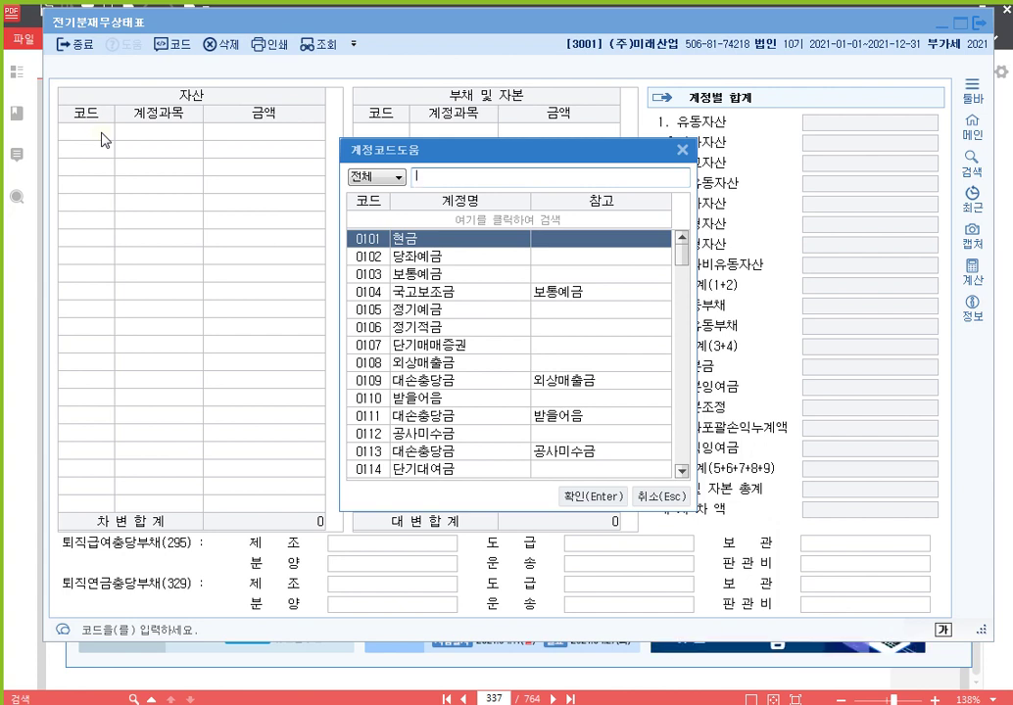
key(Return)
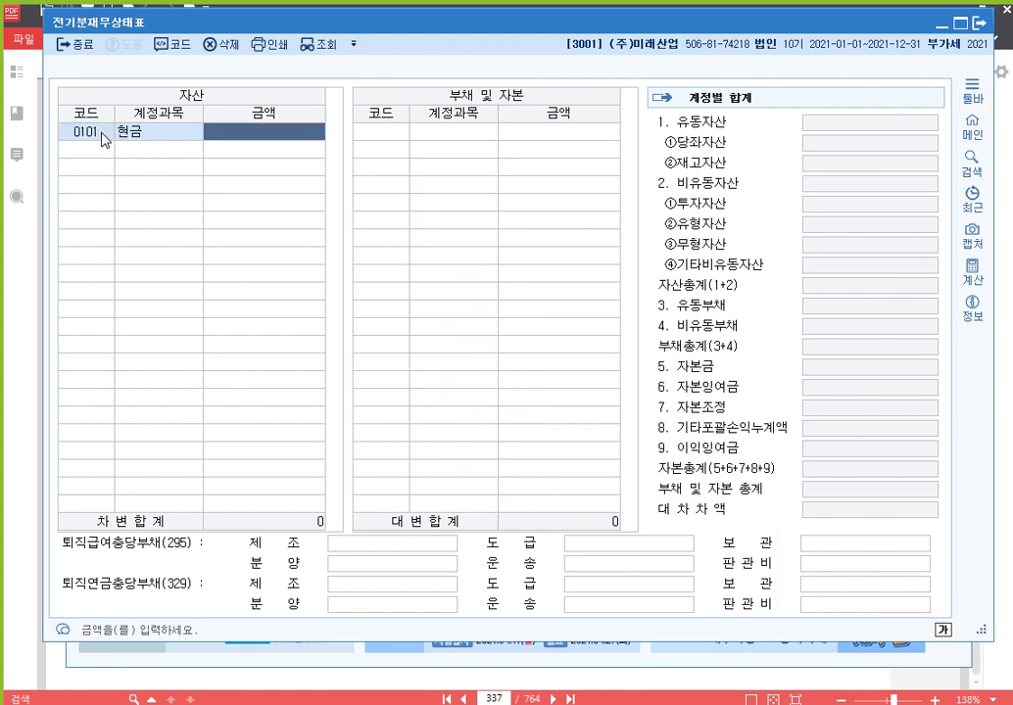
text(1,4)
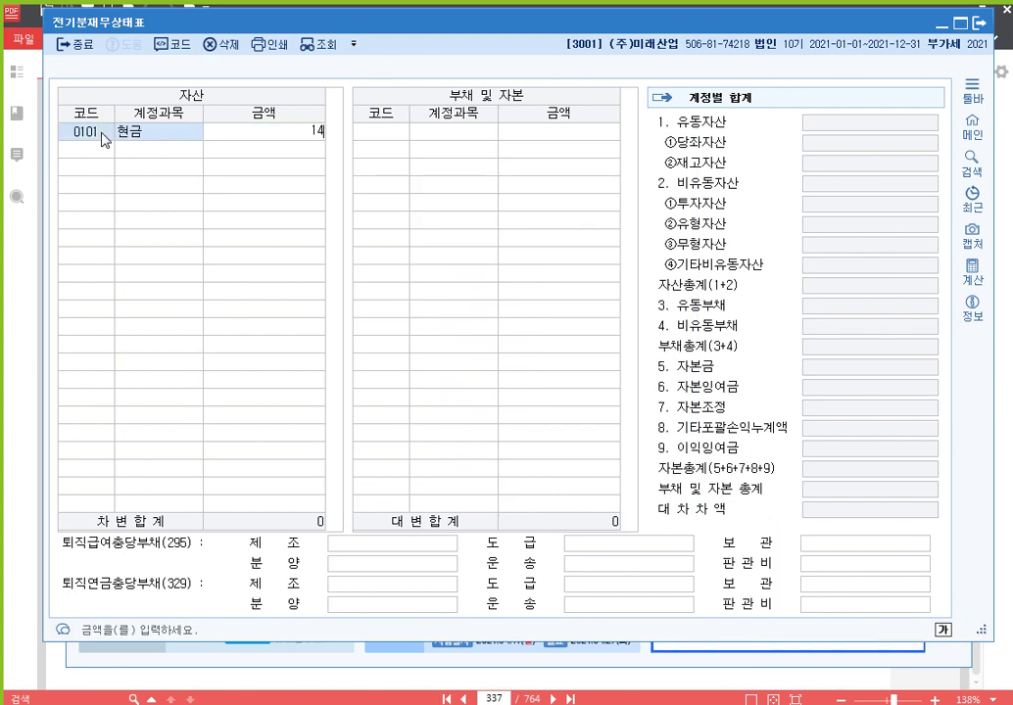
text(62,000)
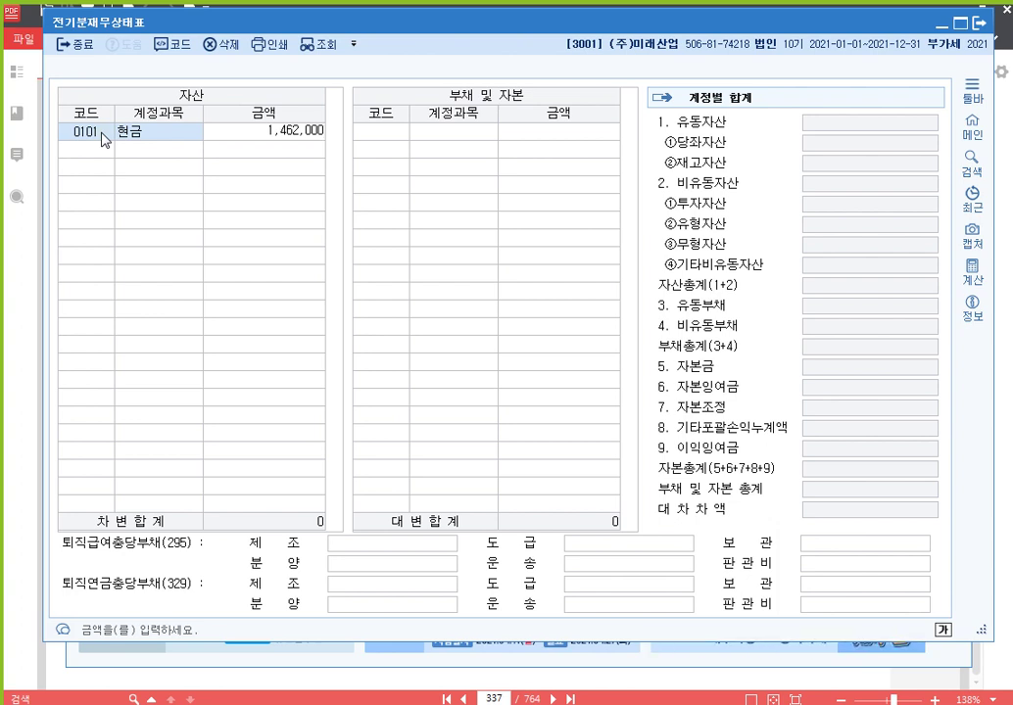
key(Return)
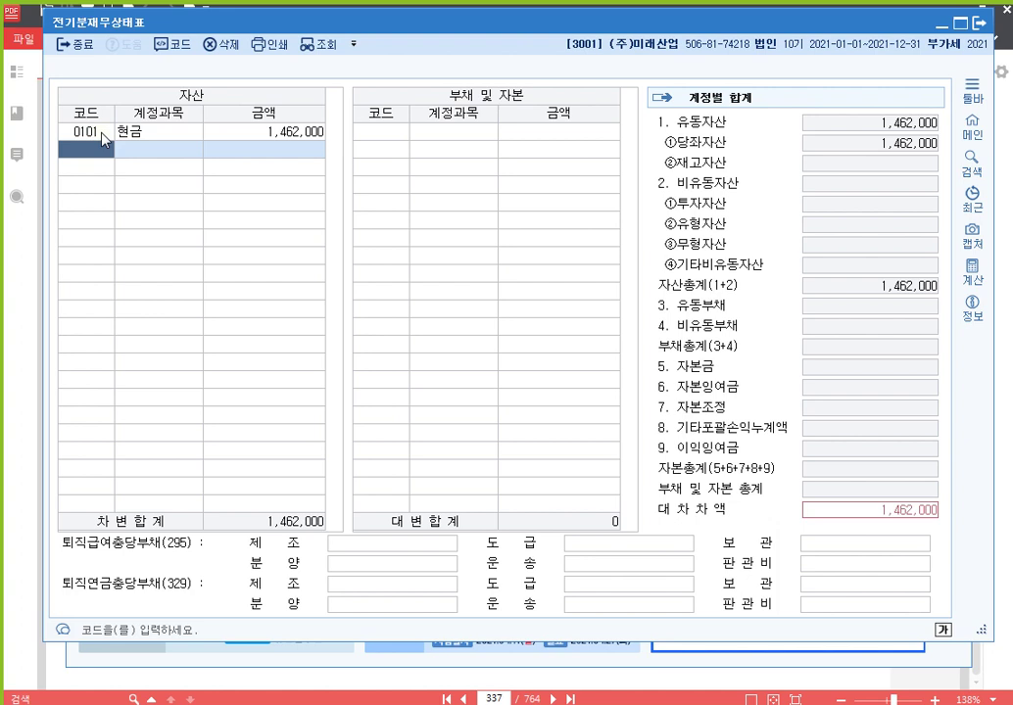
- Look up 당좌 and add account 0102 당좌예금 to 자산 with an amount of 103,062,000
text(당)
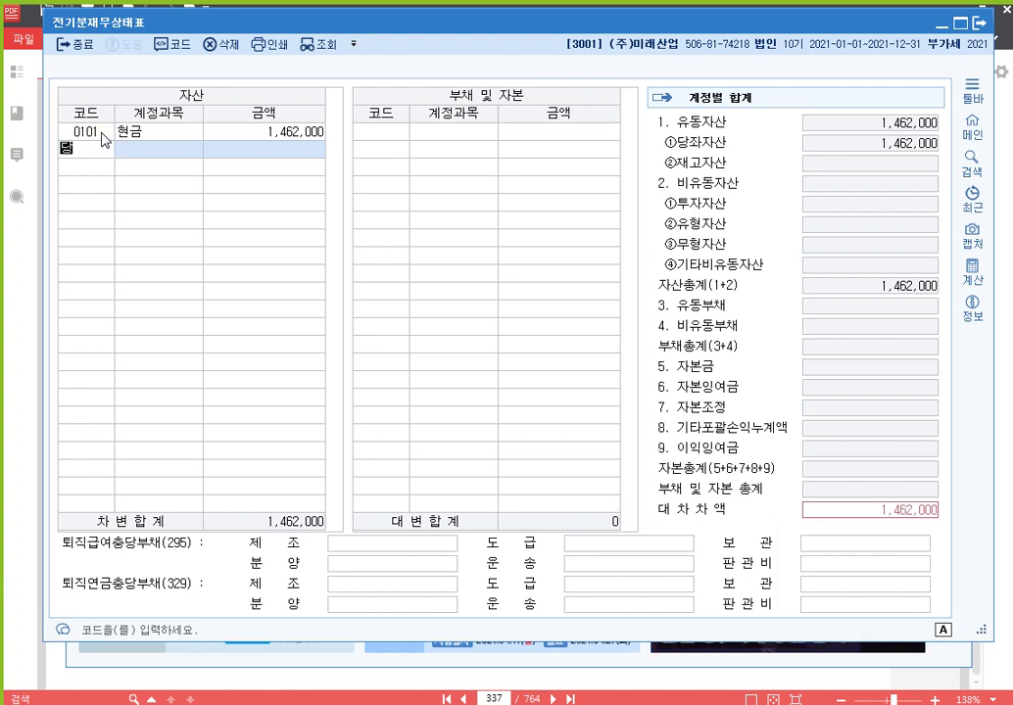
text(좌)
key(Return)
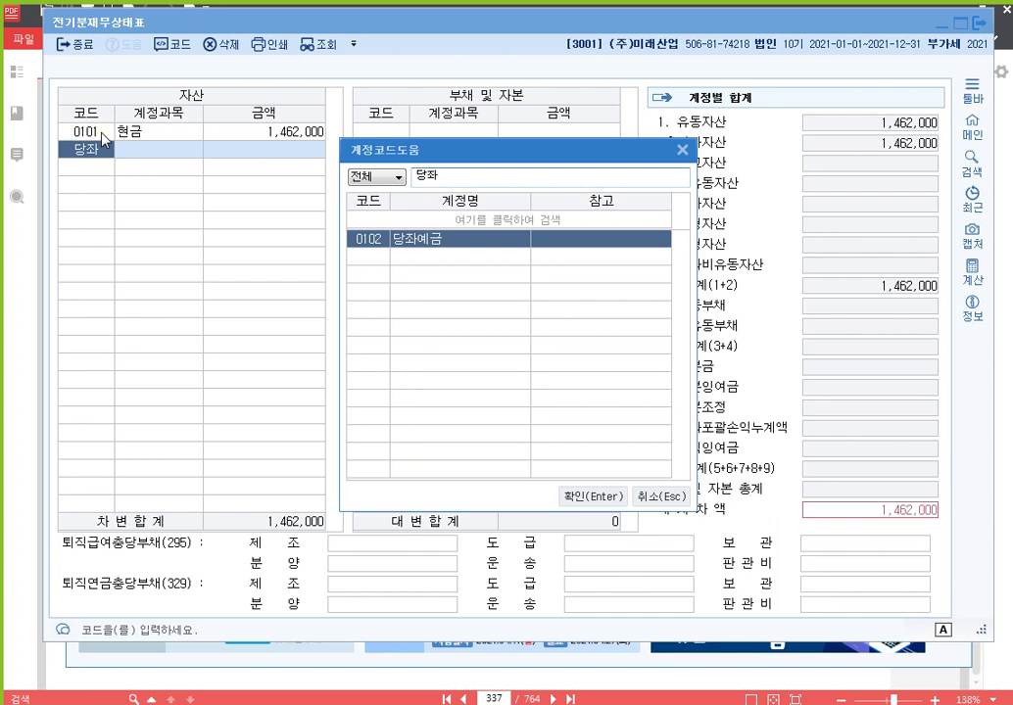
key(BackSpace)
text(ㅐ)
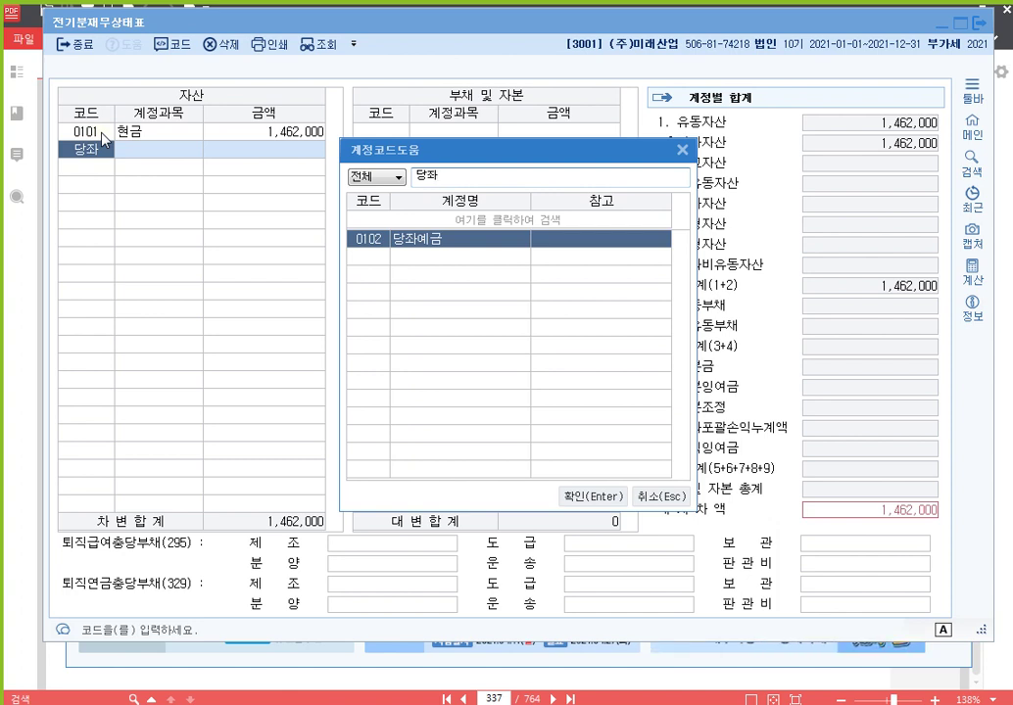
text(ㅐ)
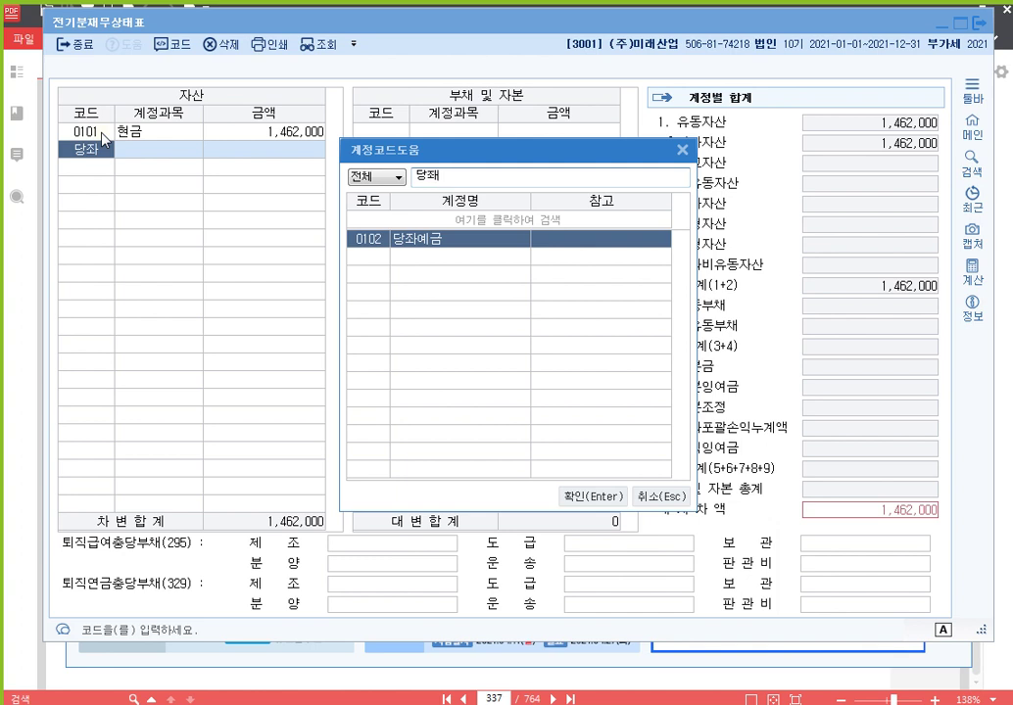
key(Return)
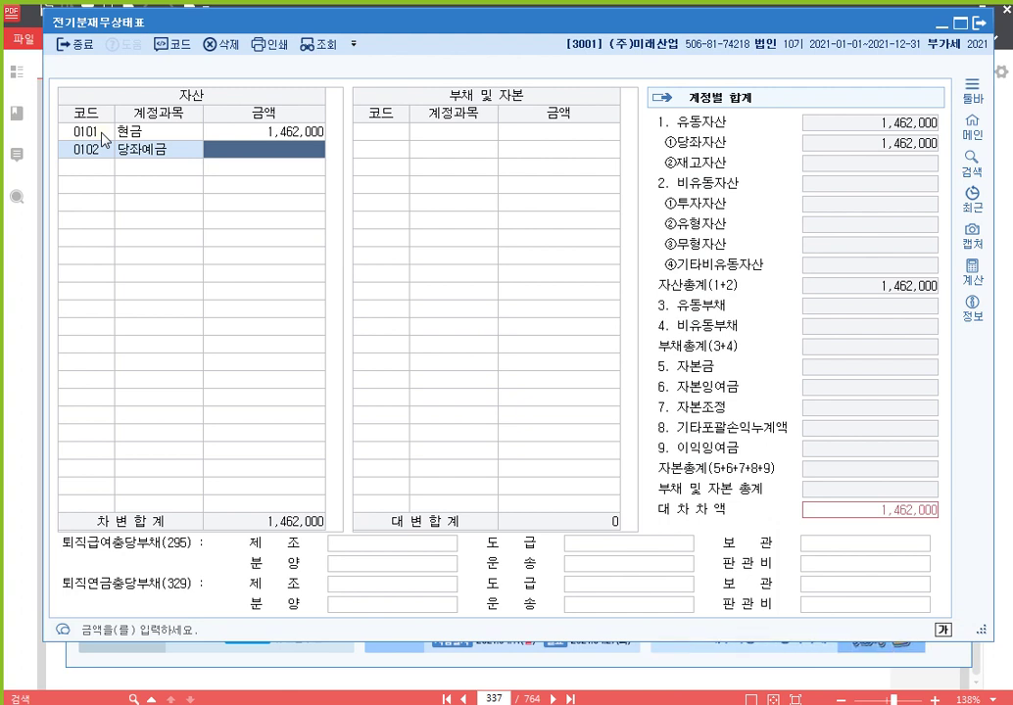
text(1)
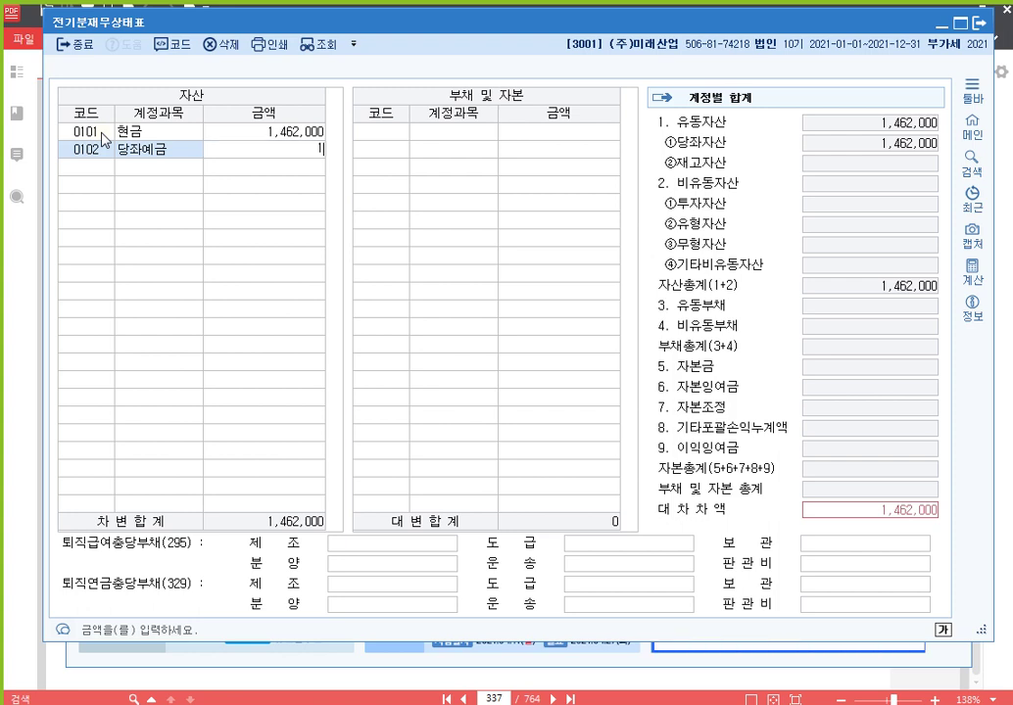
text(03,062,000)
key(Return)
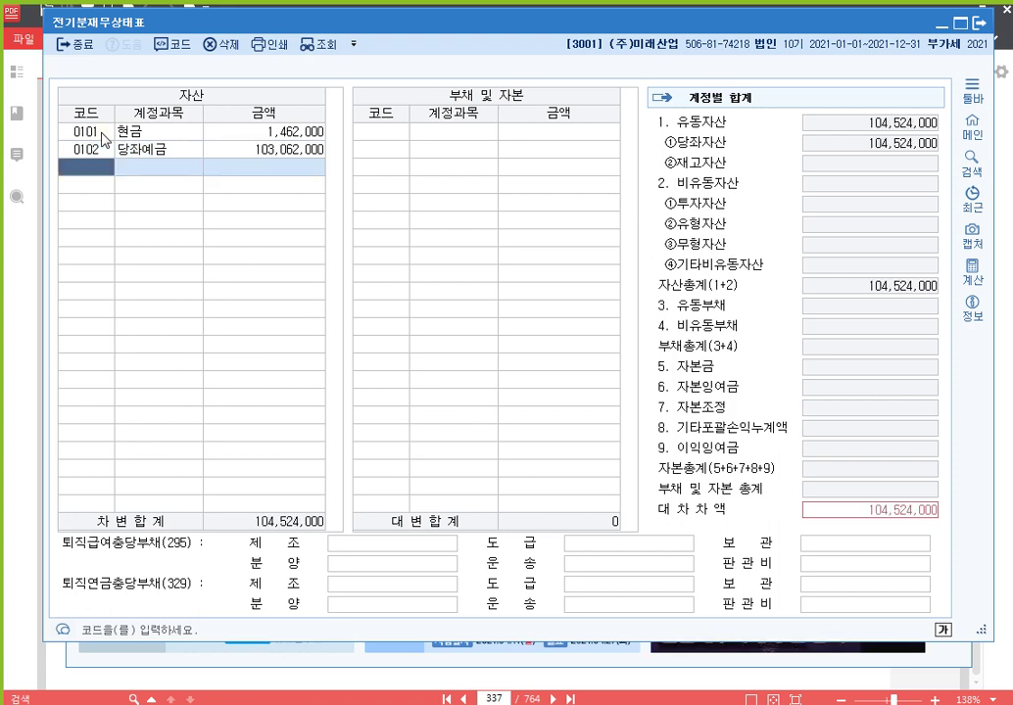
- Look up 정기 and add account 0105 정기예금 to 자산 with an amount of 150,000,000
text(정기)
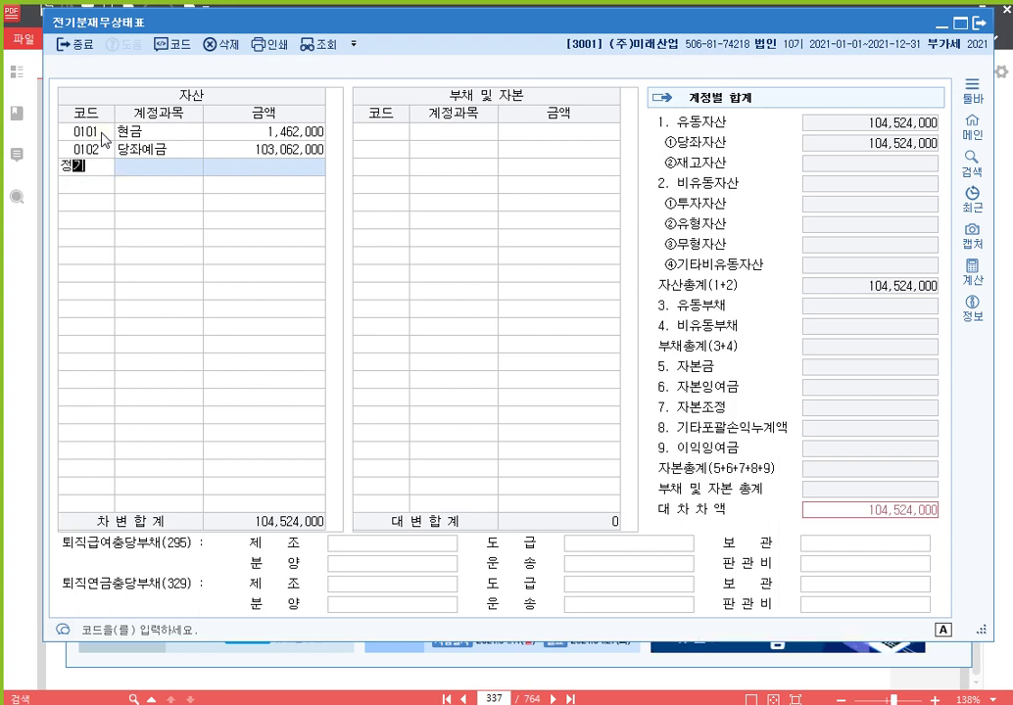
key(Return)
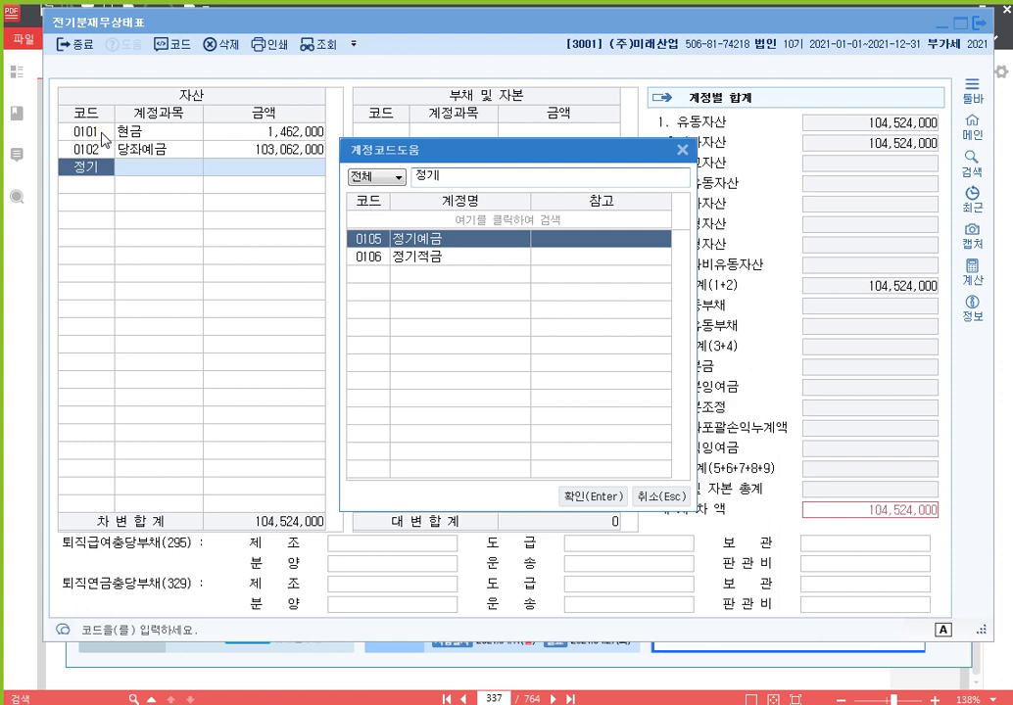
key(Return)
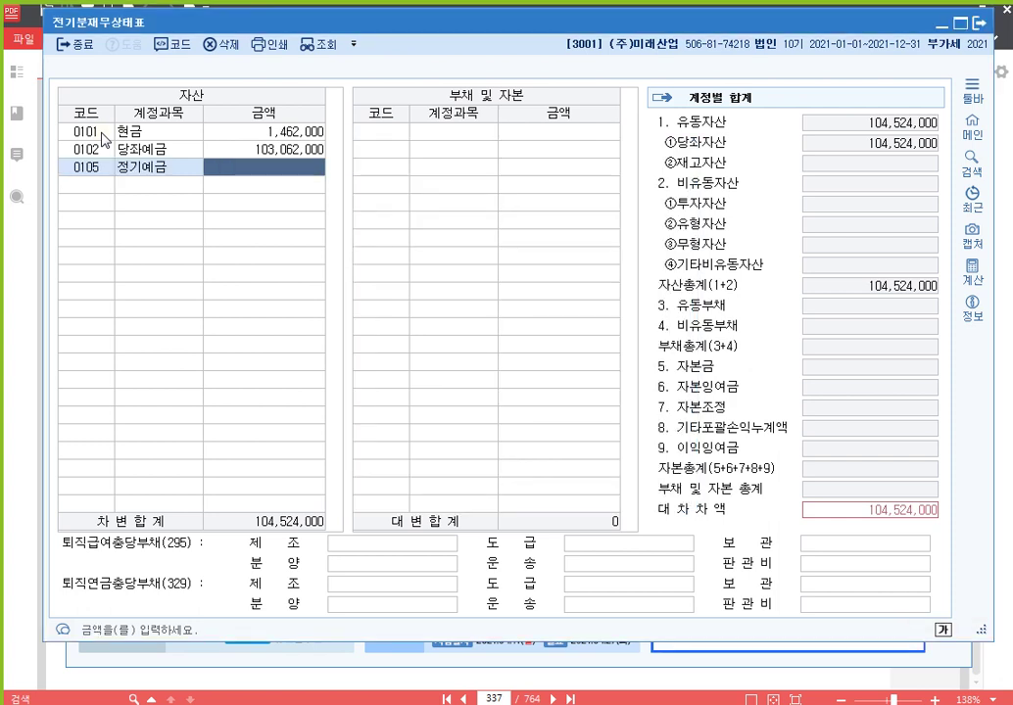
text(150000000)
key(Return)
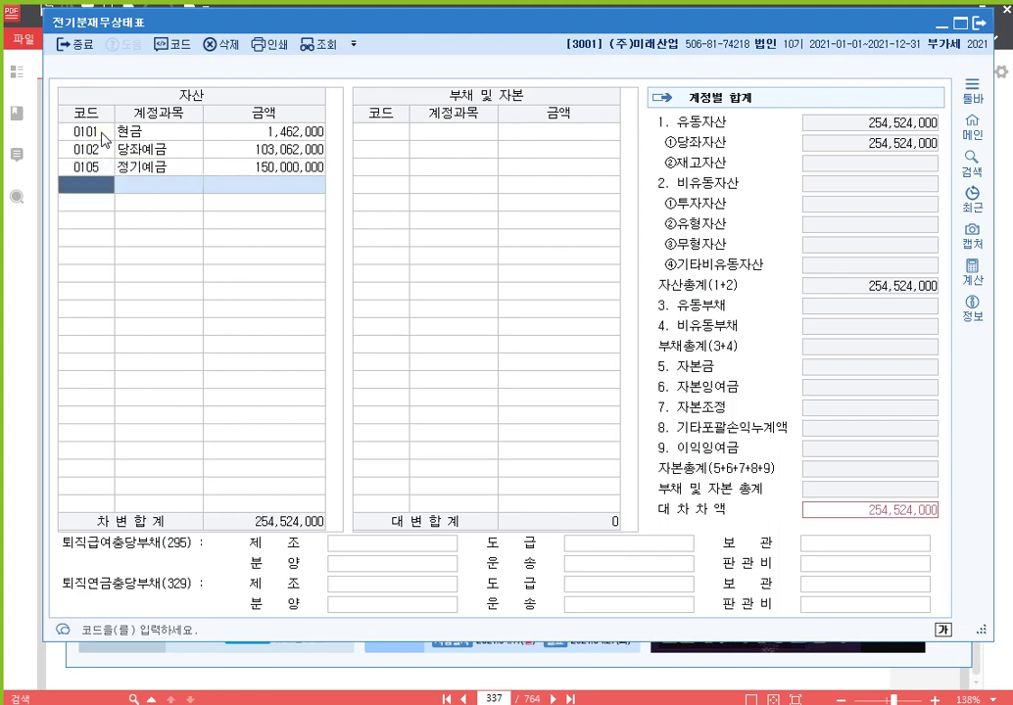
- Switch to the PDF and review the 재무상태표 on page 337, from 당좌자산 through the 유형자산 with their 감가상각누계액 and 국고보조금
click(726, 687)
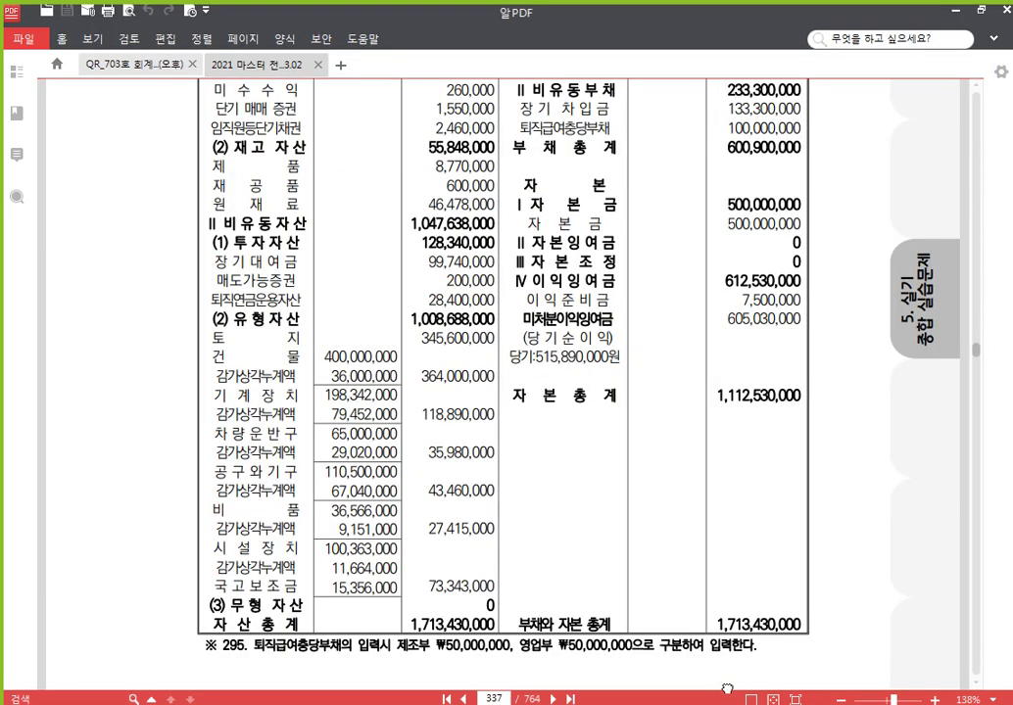
scroll(314, 291, up, 5)
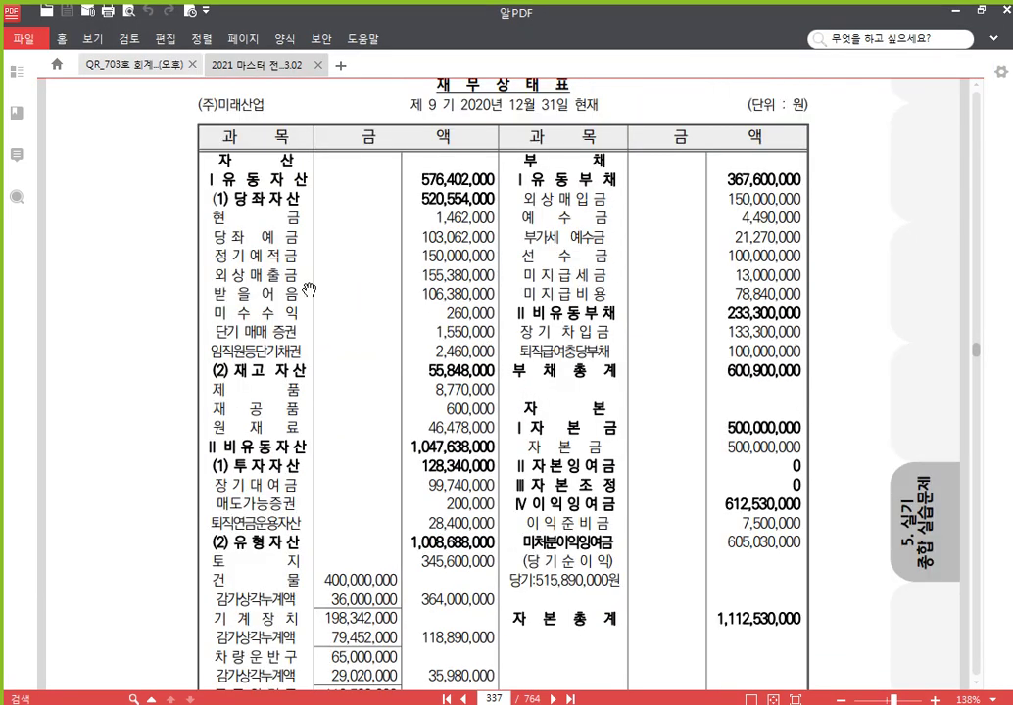
scroll(308, 290, down, 2)
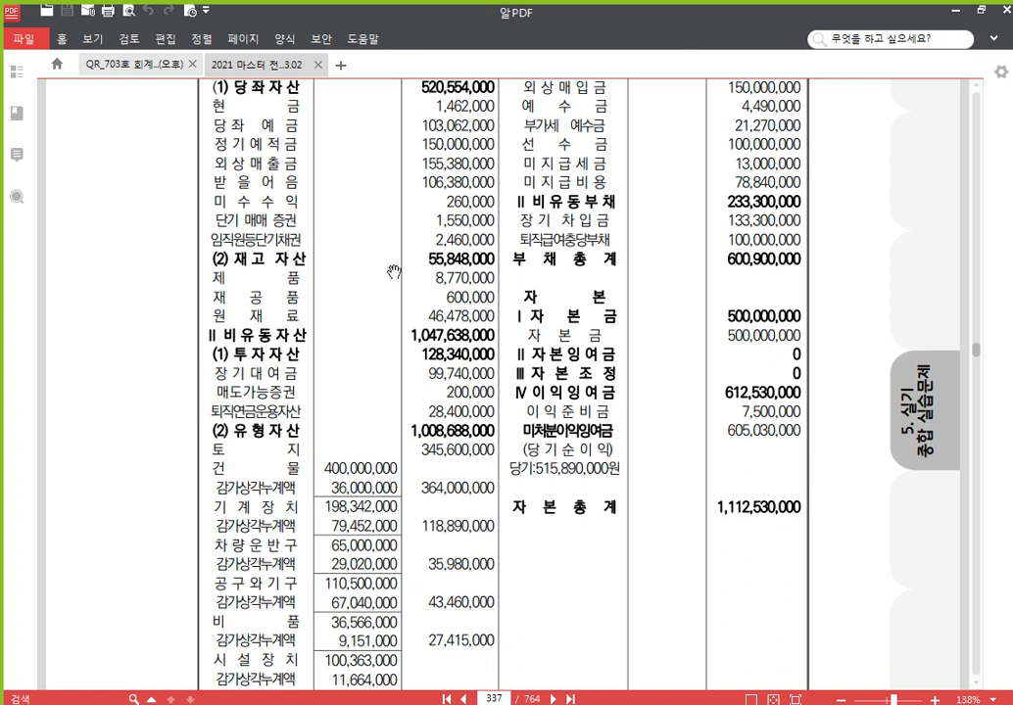
scroll(389, 264, down, 3)
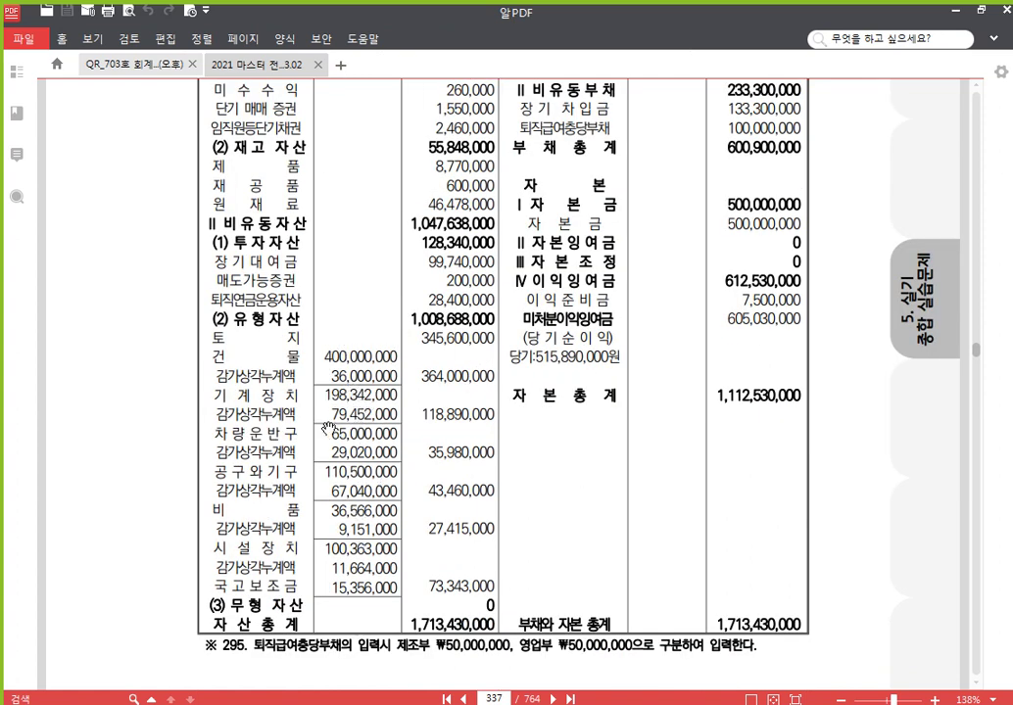
scroll(266, 348, down, 3)
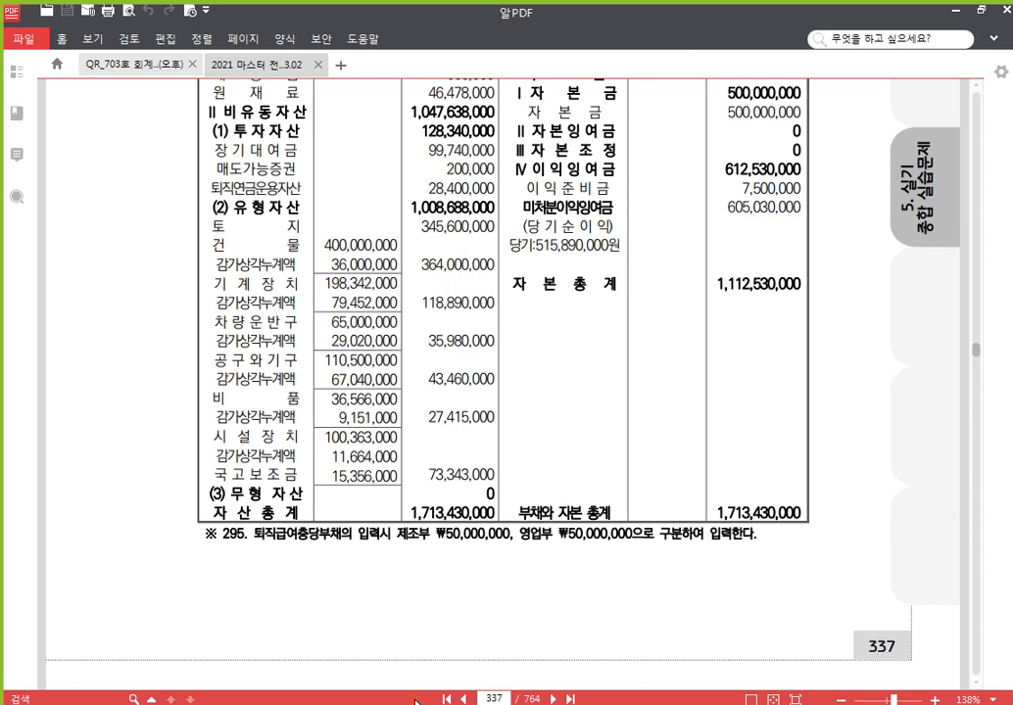
- Return to KcLep and add account 0195 시설장치 to 자산 with an amount of 100,363,000
key(alt+Tab)
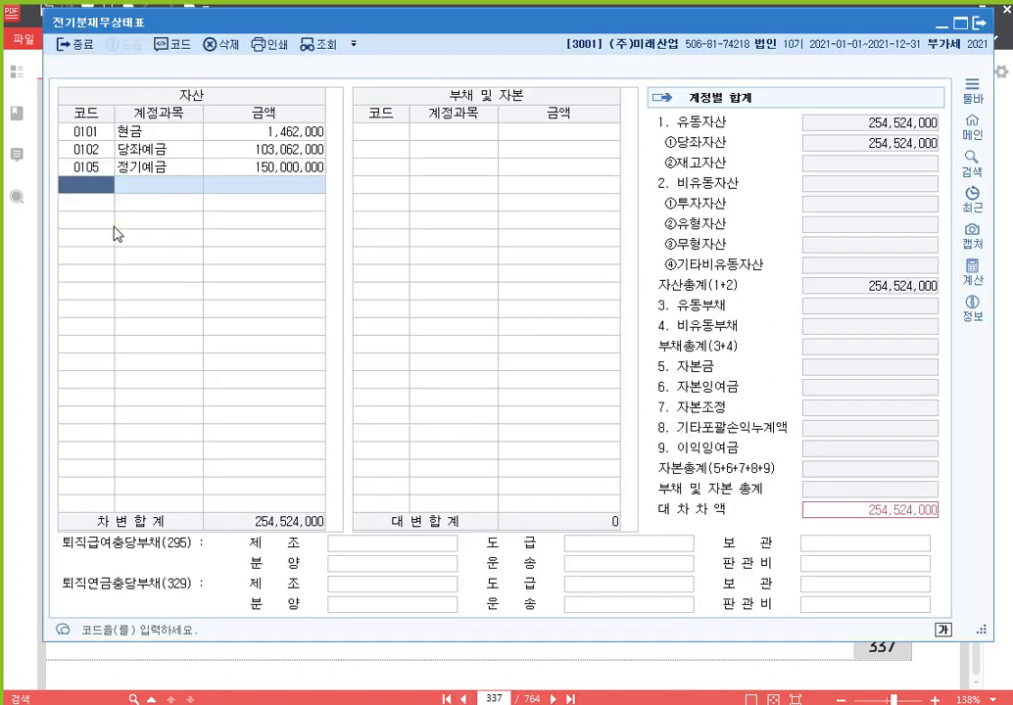
text(시설)
key(Return)
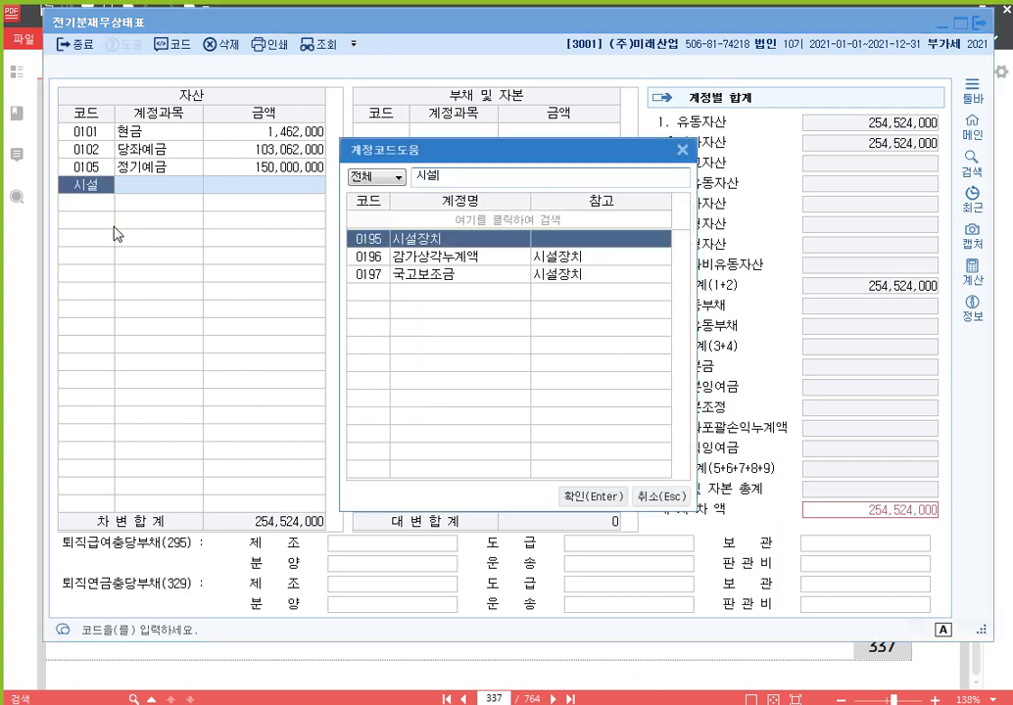
key(Return)
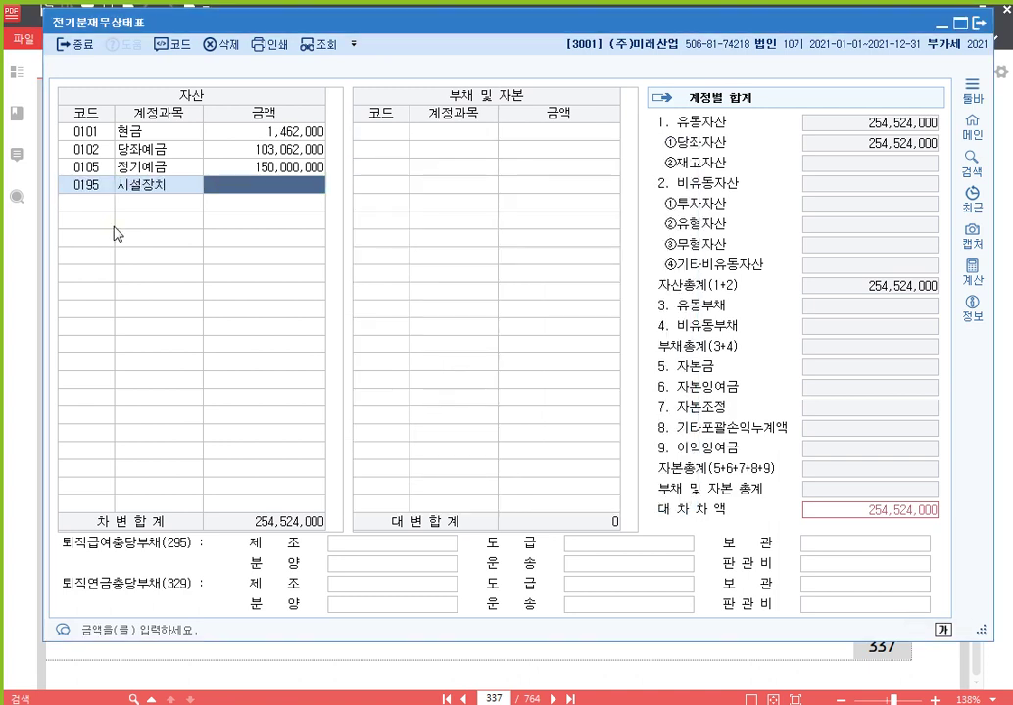
text(100,3)
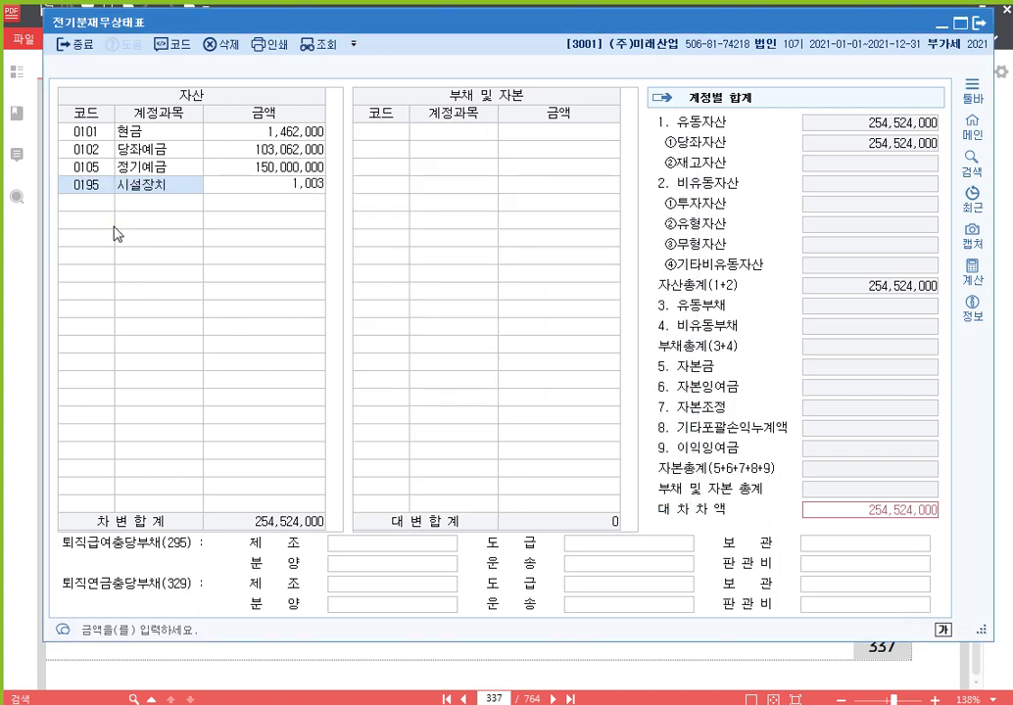
text(63,000)
key(Return)
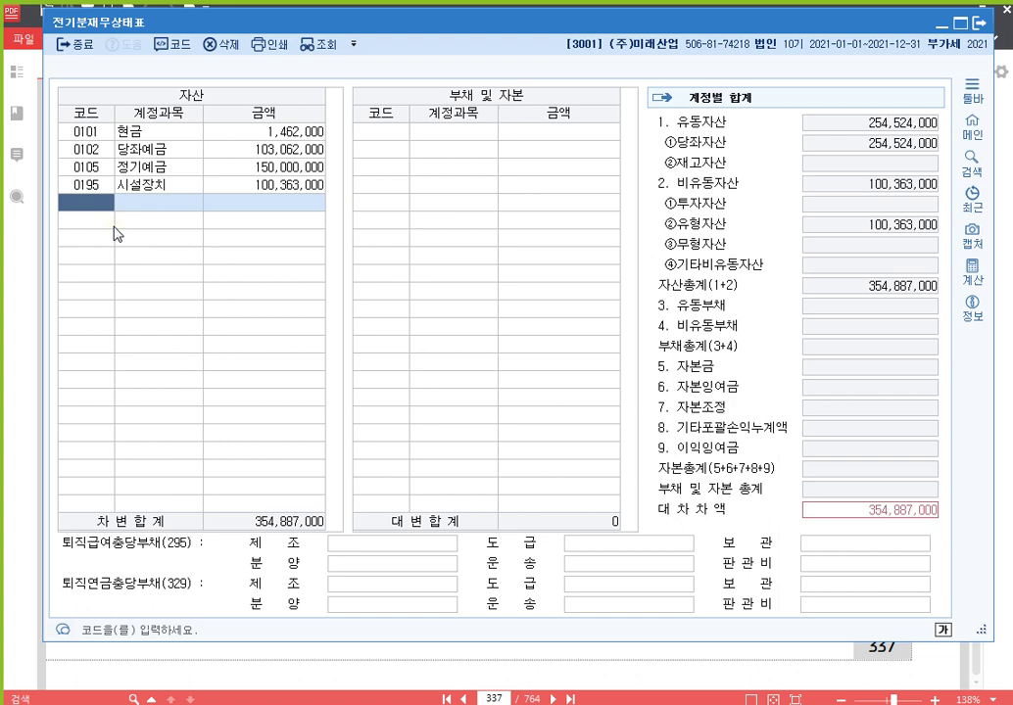
- Look up 감가 and add account 0196 감가상각누계액 for 시설장치 to 자산 with an amount of 11,664,000
text(감가)
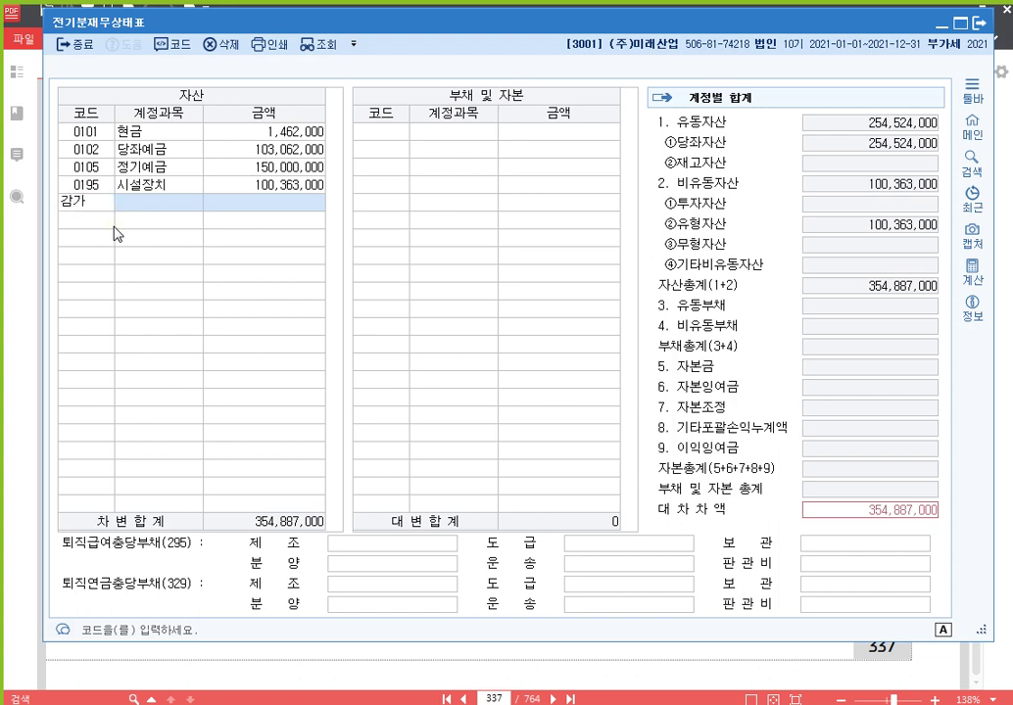
key(Return)
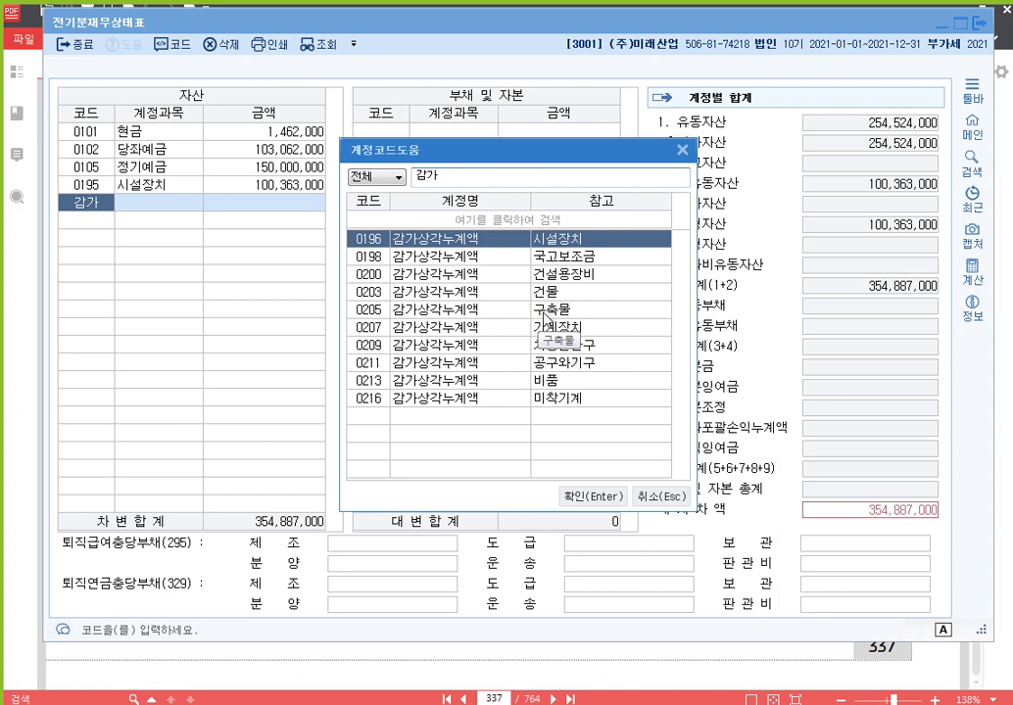
click(563, 256)
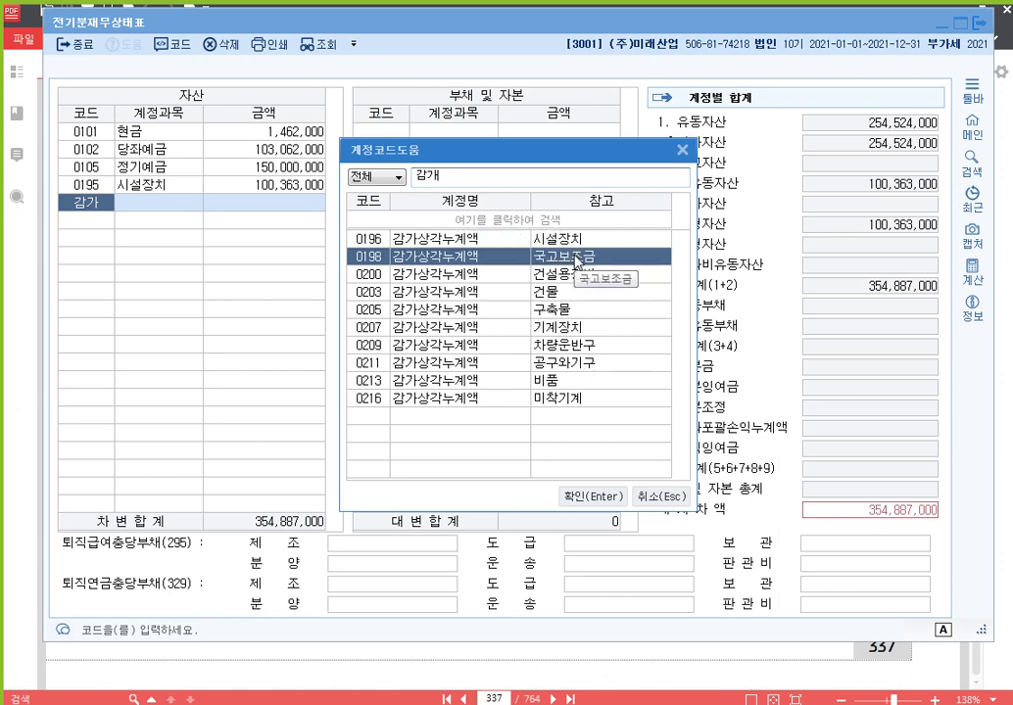
click(571, 239)
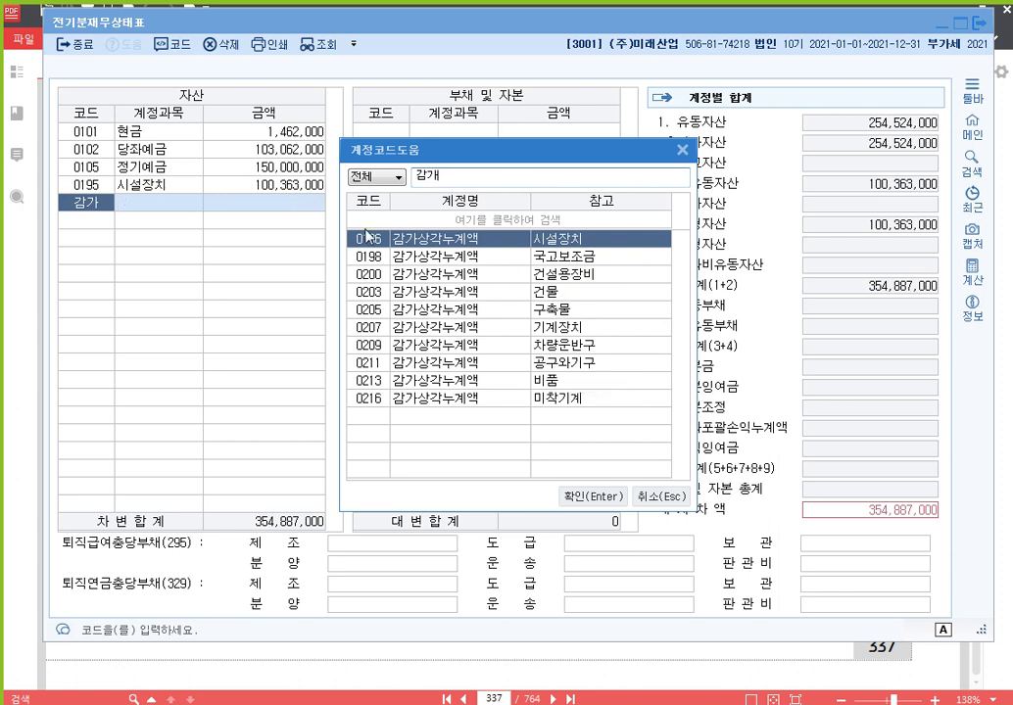
click(600, 495)
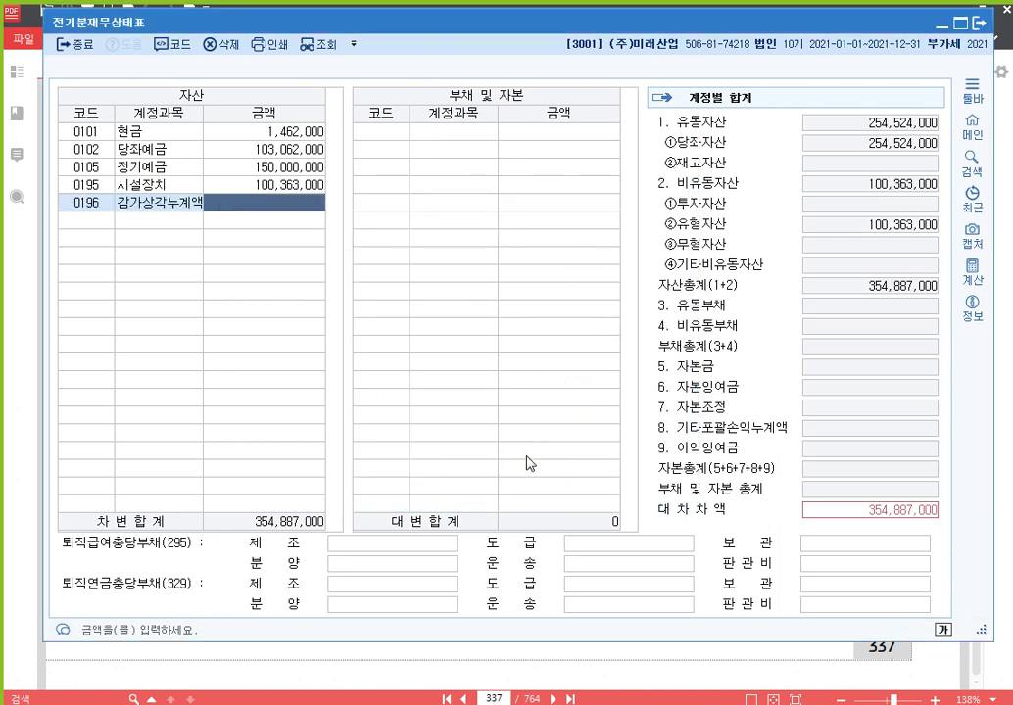
text(1)
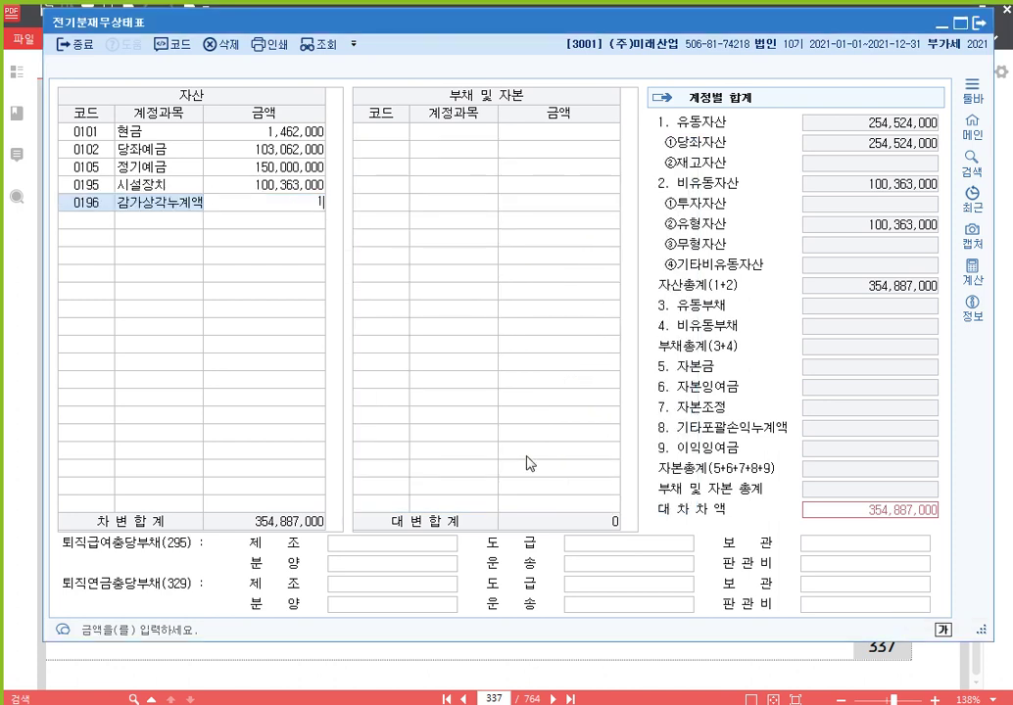
text(1,664,000)
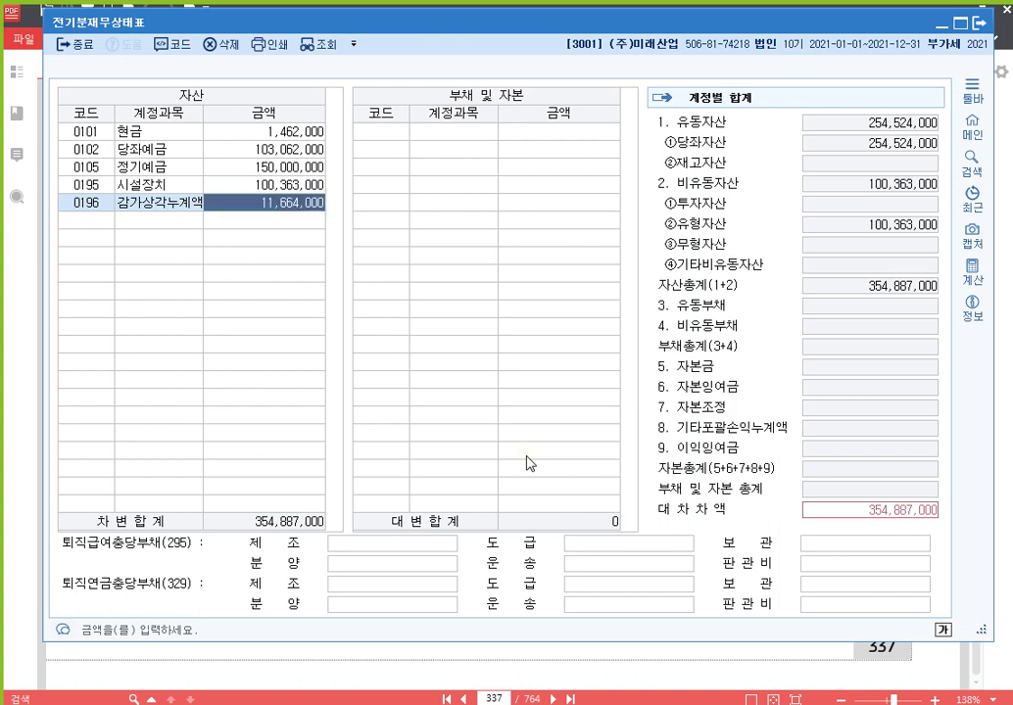
key(Return)
- Look up 국고 and add account 0197 국고보조금 for 시설장치 to 자산 with an amount of 15,356,000
text(국고)
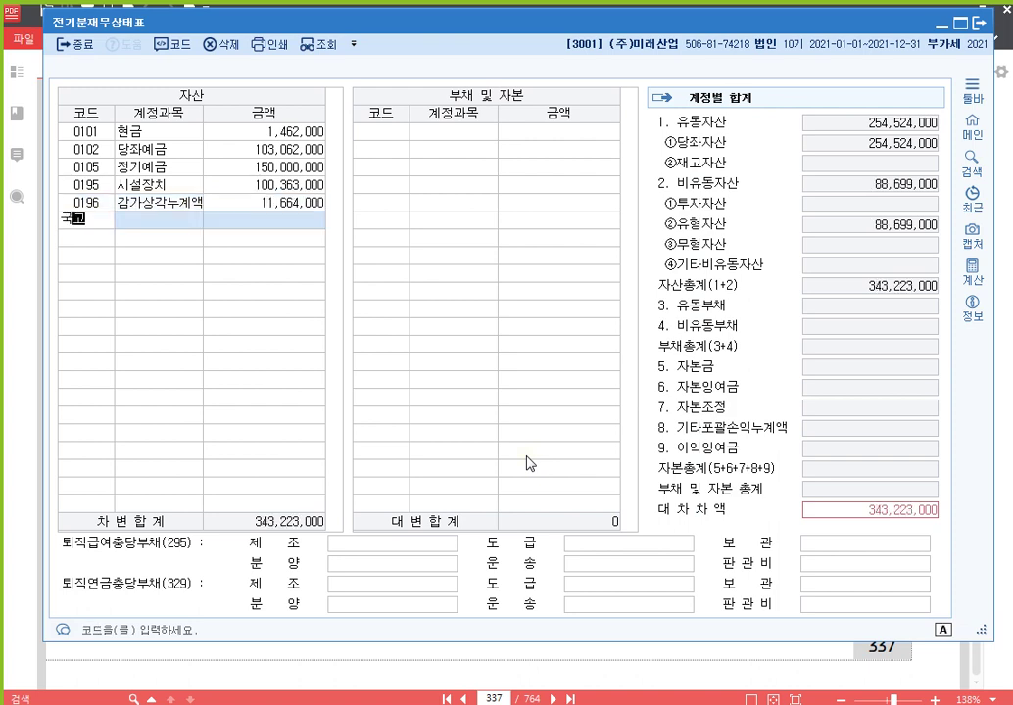
key(Return)
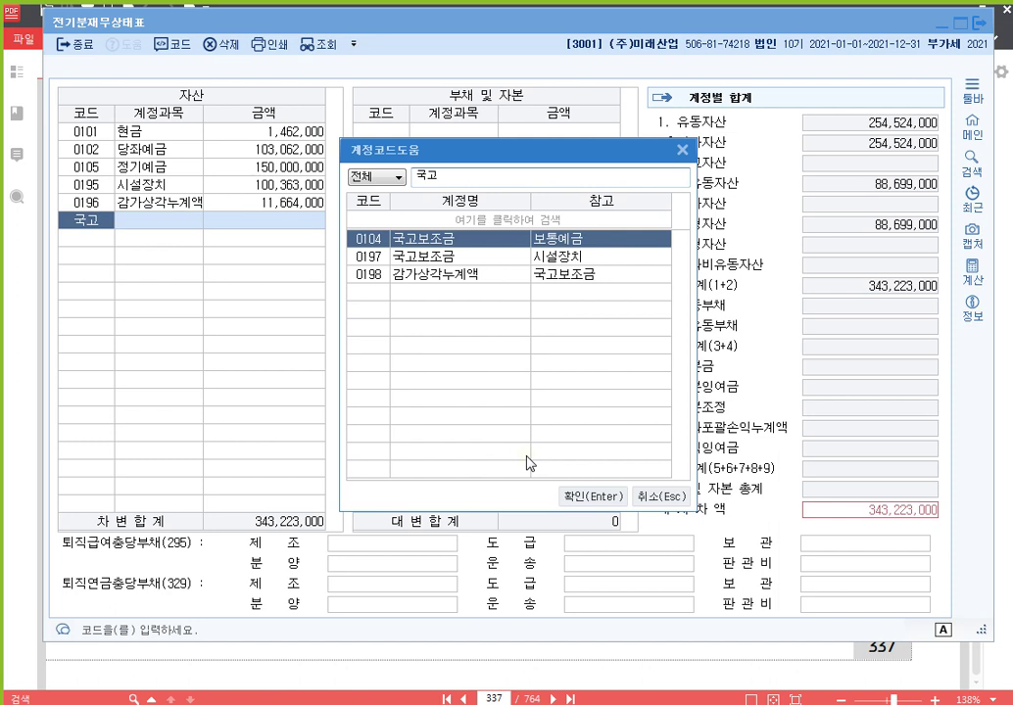
key(Down)
key(Up)
key(Down)
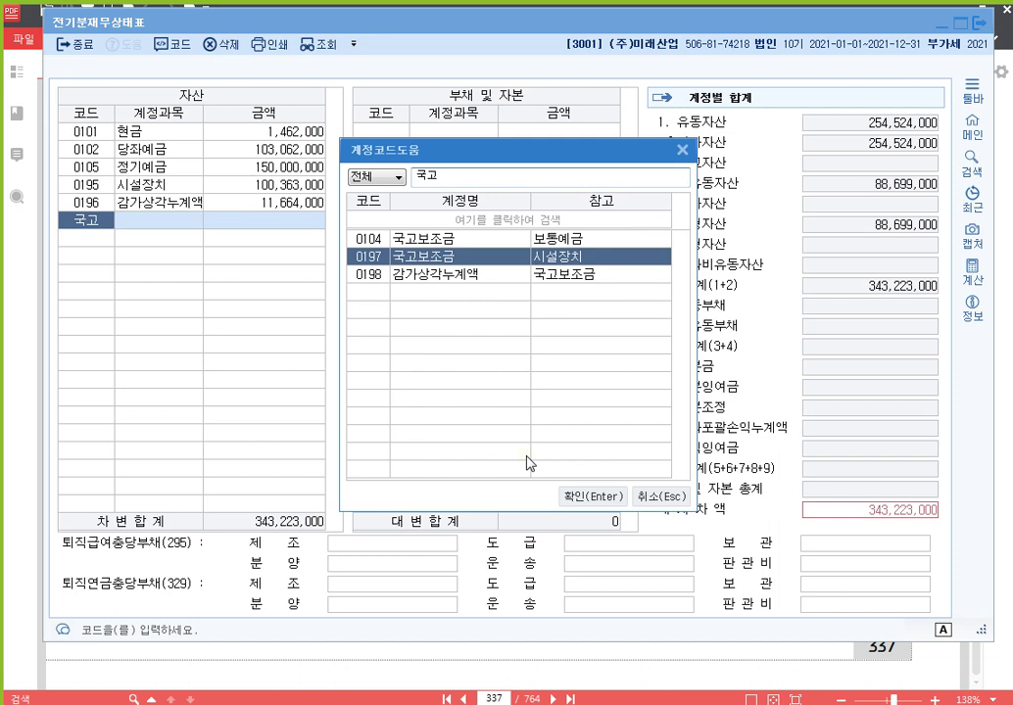
key(Return)
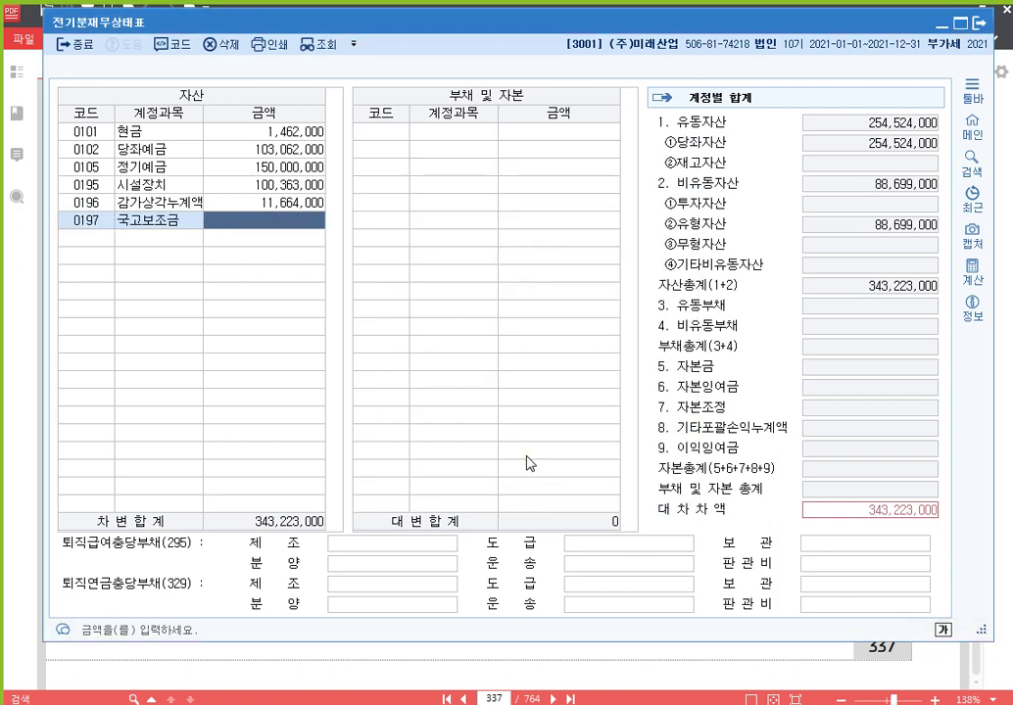
text(15356000)
key(Return)
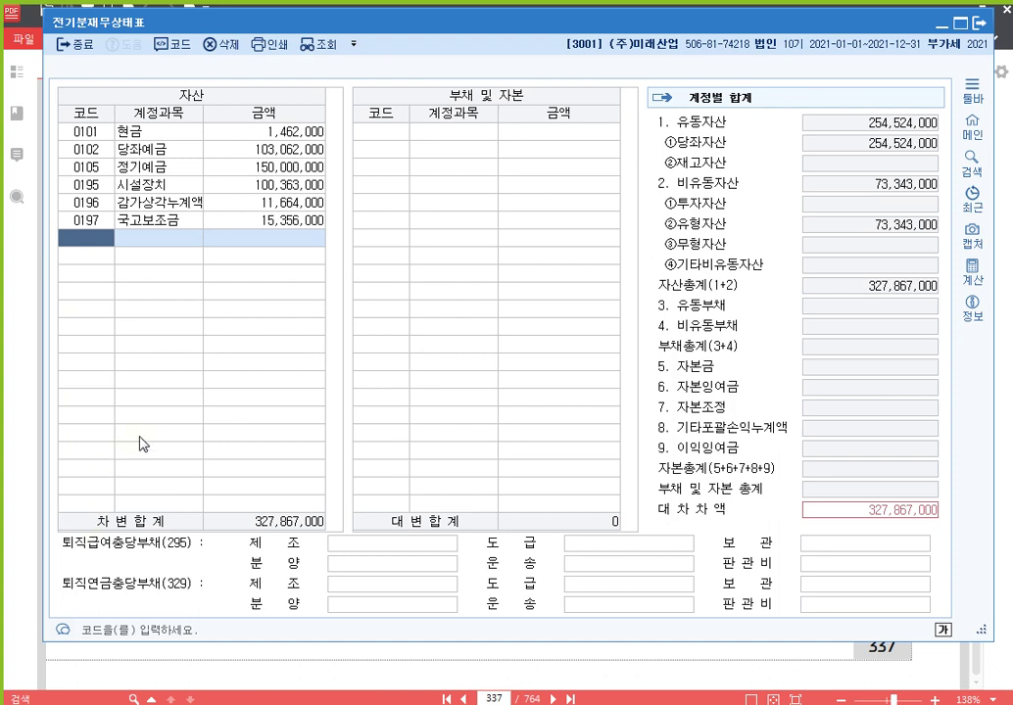
- Review the entered 시설장치 and 감가상각누계액 amounts, and switch to the PDF to compare them with the 재무상태표 on page 337
click(148, 187)
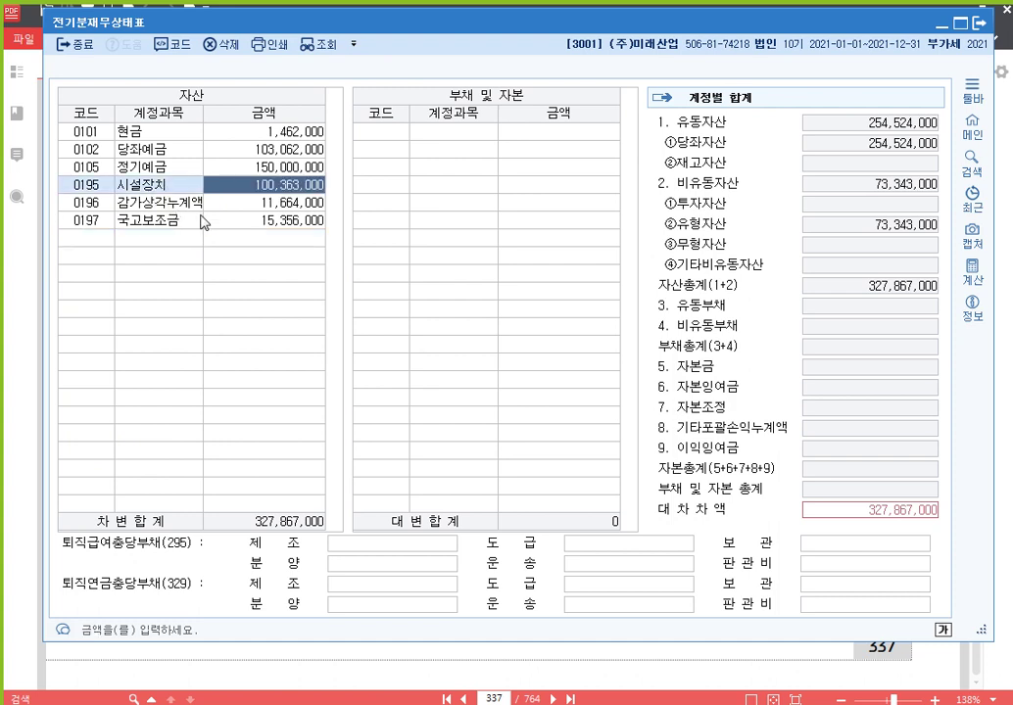
click(261, 204)
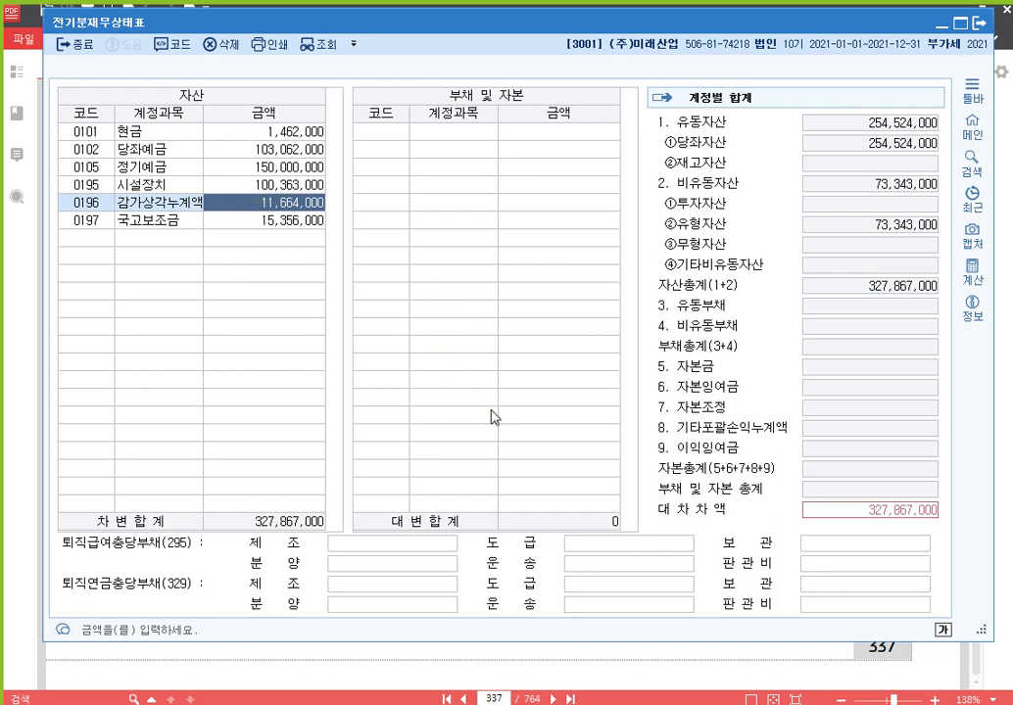
click(698, 678)
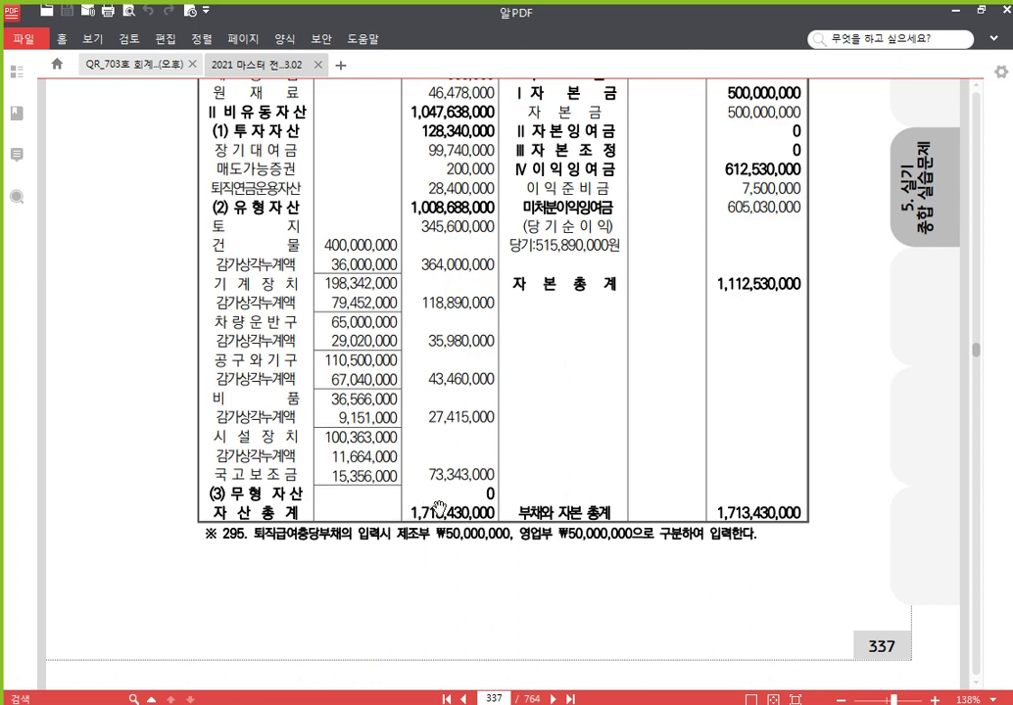
- Return to KcLep and add account 0108 외상매출금 to 자산 with an amount of 155,380,000
key(alt+Tab)
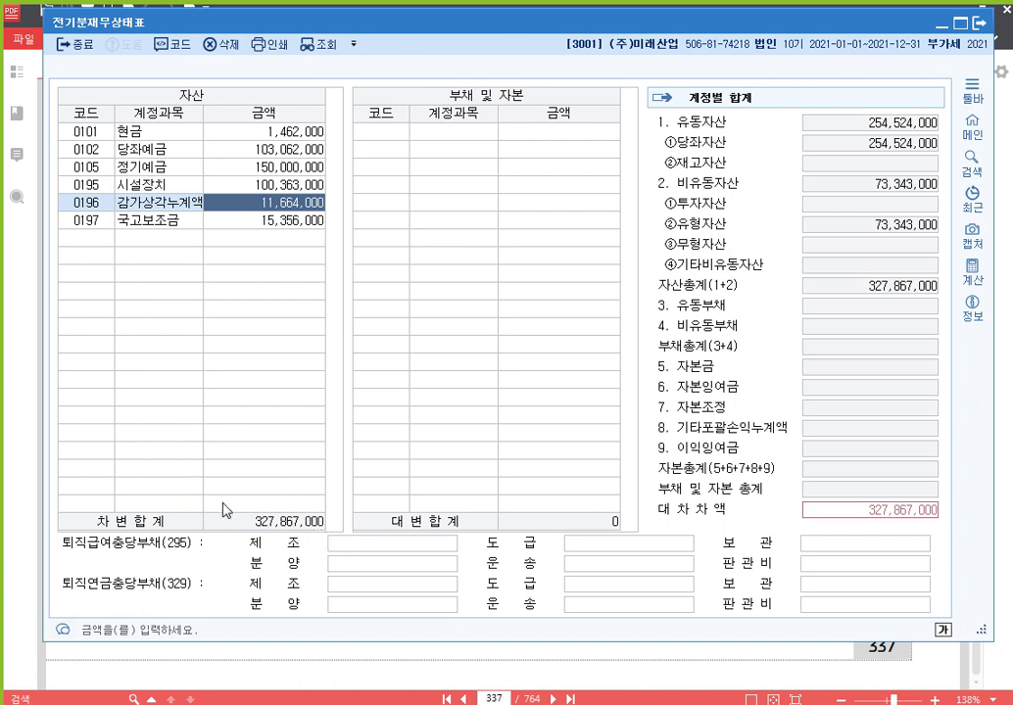
click(100, 237)
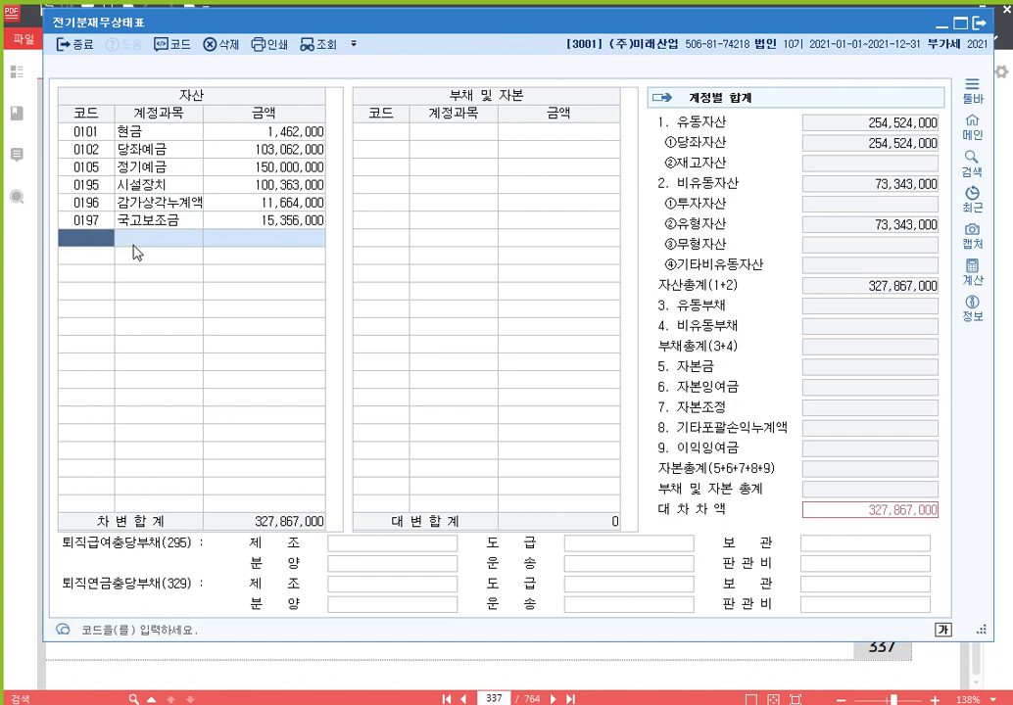
text(108)
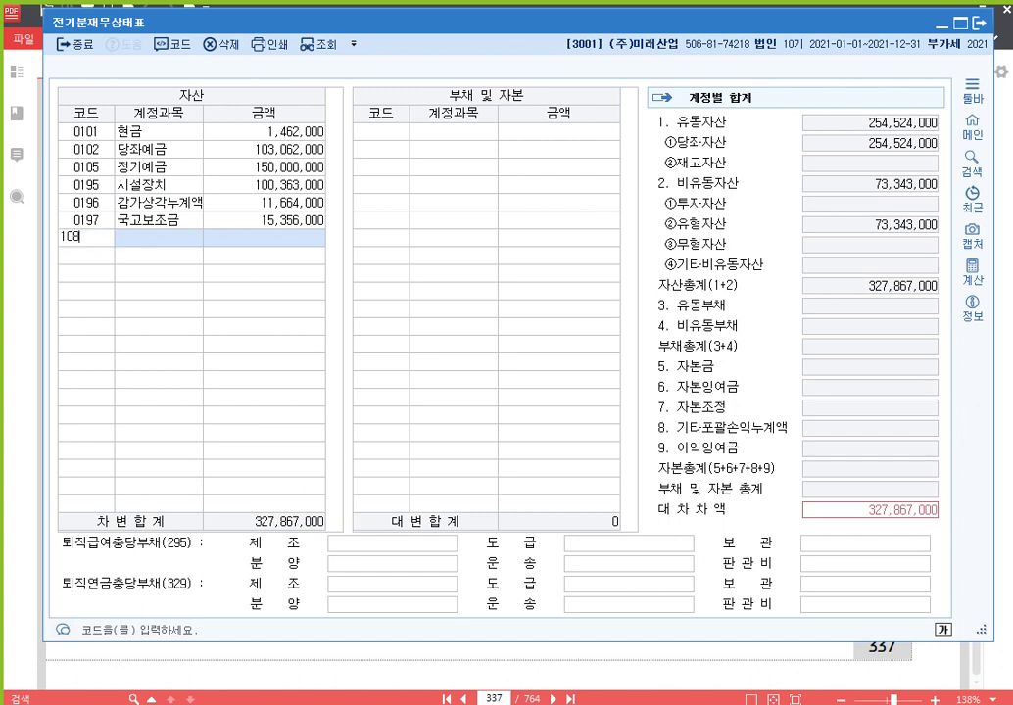
key(Return)
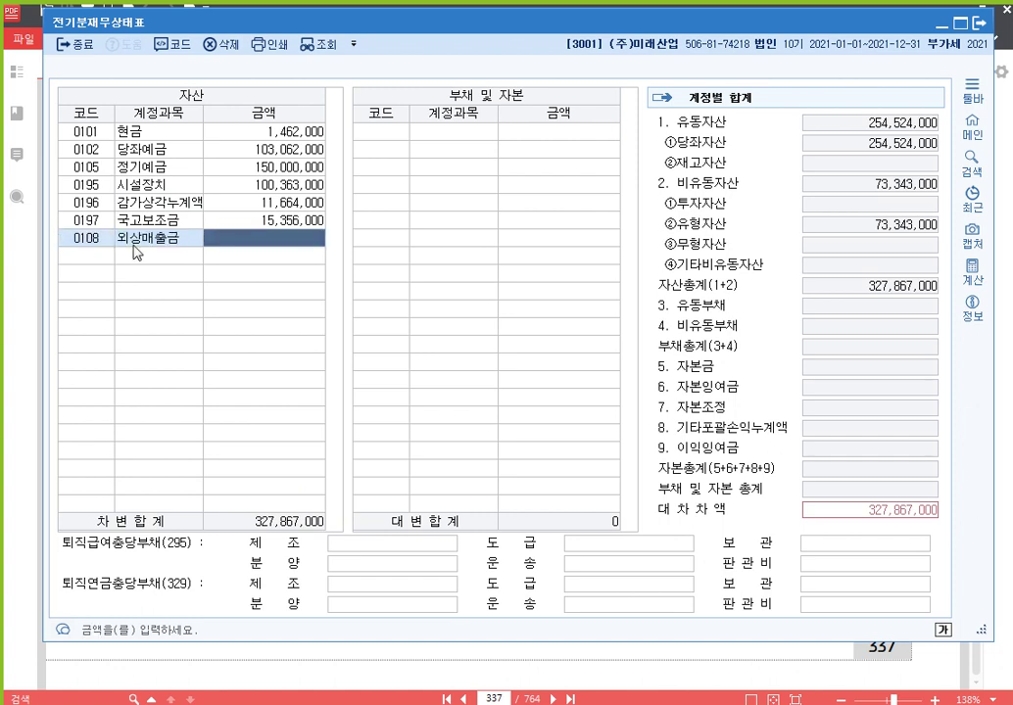
text(155380000)
key(Return)
- Add account 0110 받을어음 to 자산 with an amount of 106,380,000
text(11)
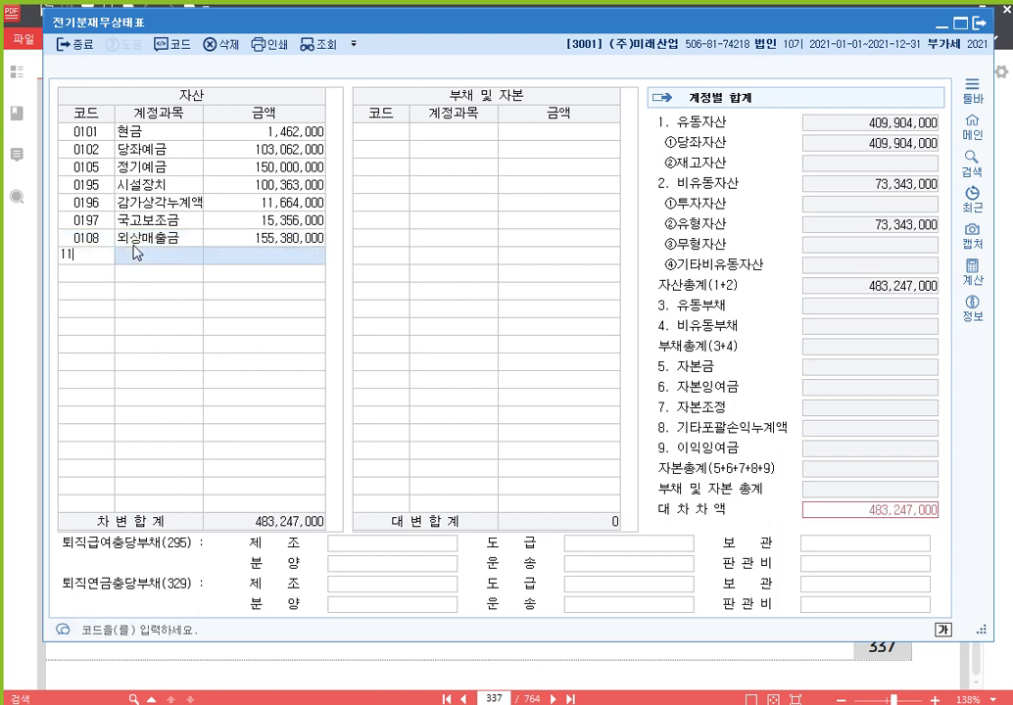
text(0)
key(Return)
text(106380000)
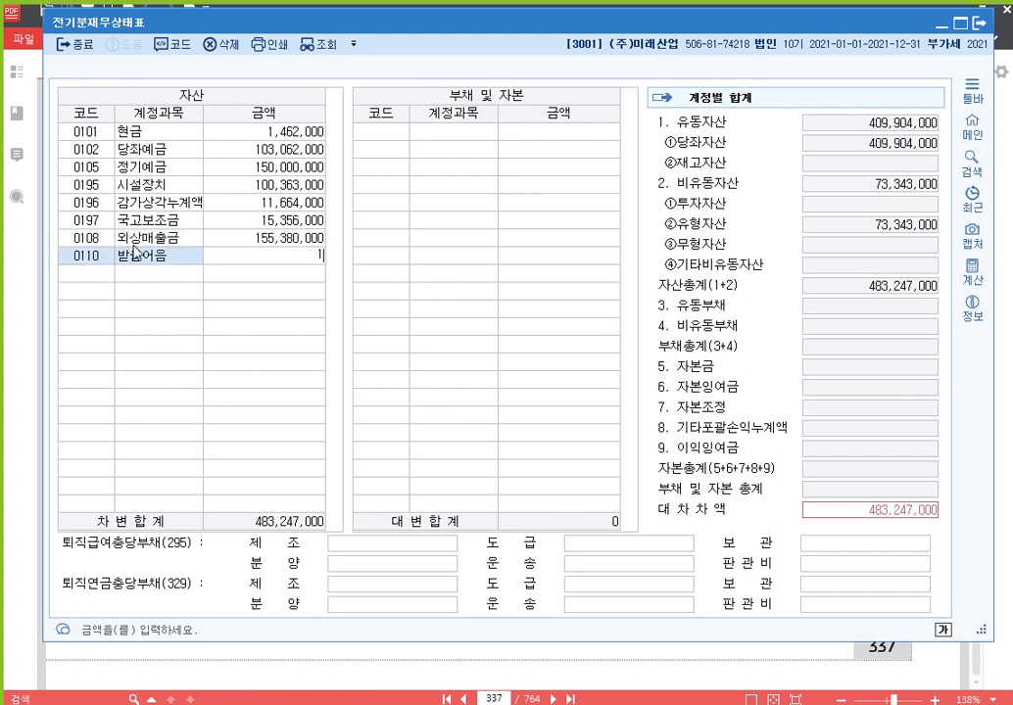
key(Return)
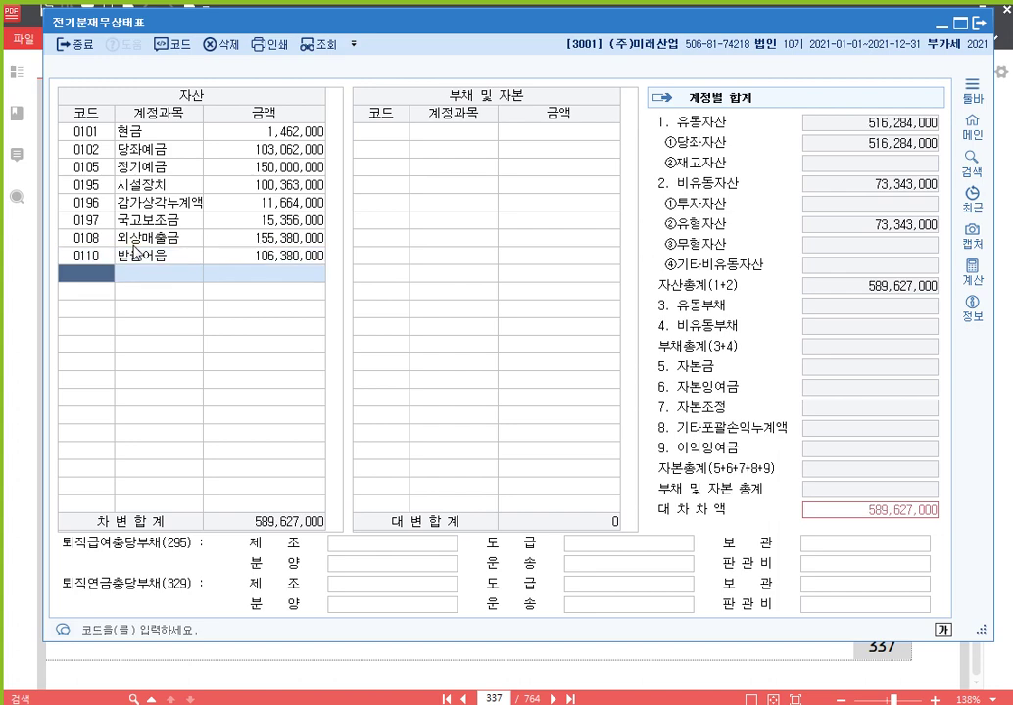
- Add account 0116 미수수익 with an amount of 260,000 and account 0107 단기매매증권 with 1,550,000 to 자산
text(미수수)
key(Return)
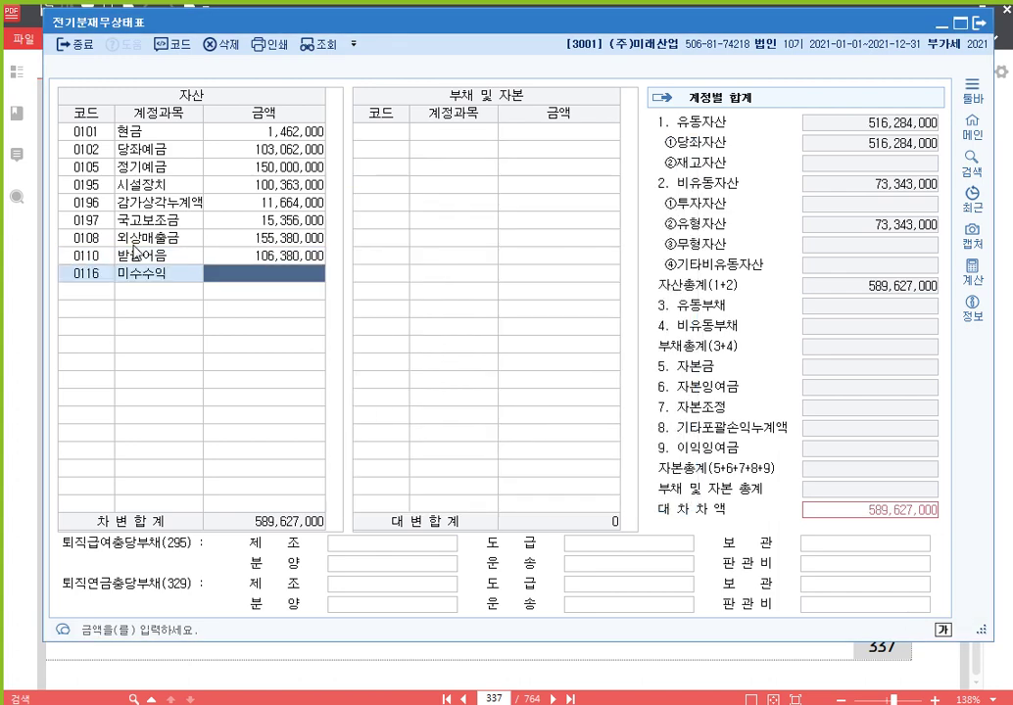
text(2600000)
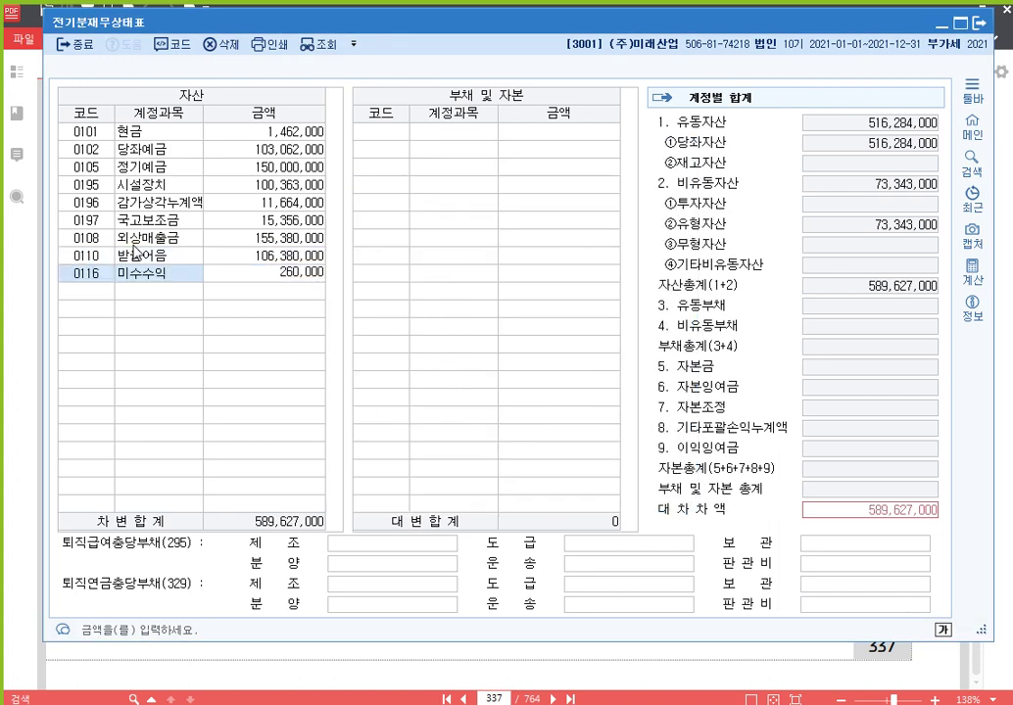
key(Return)
text(0107)
key(Return)
text(1550000)
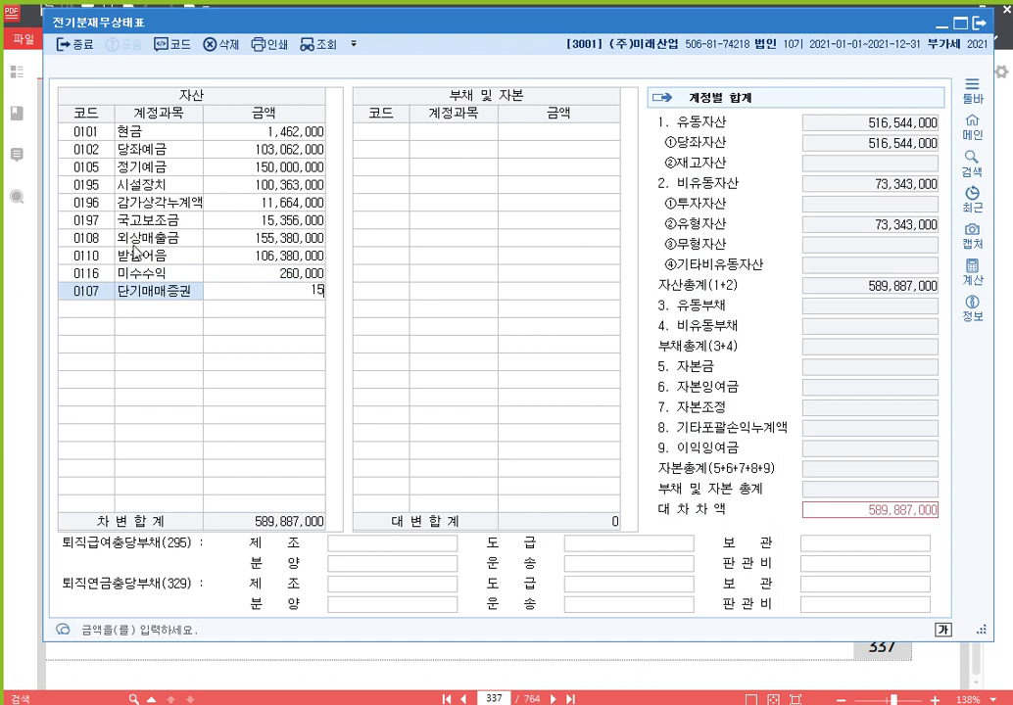
key(Return)
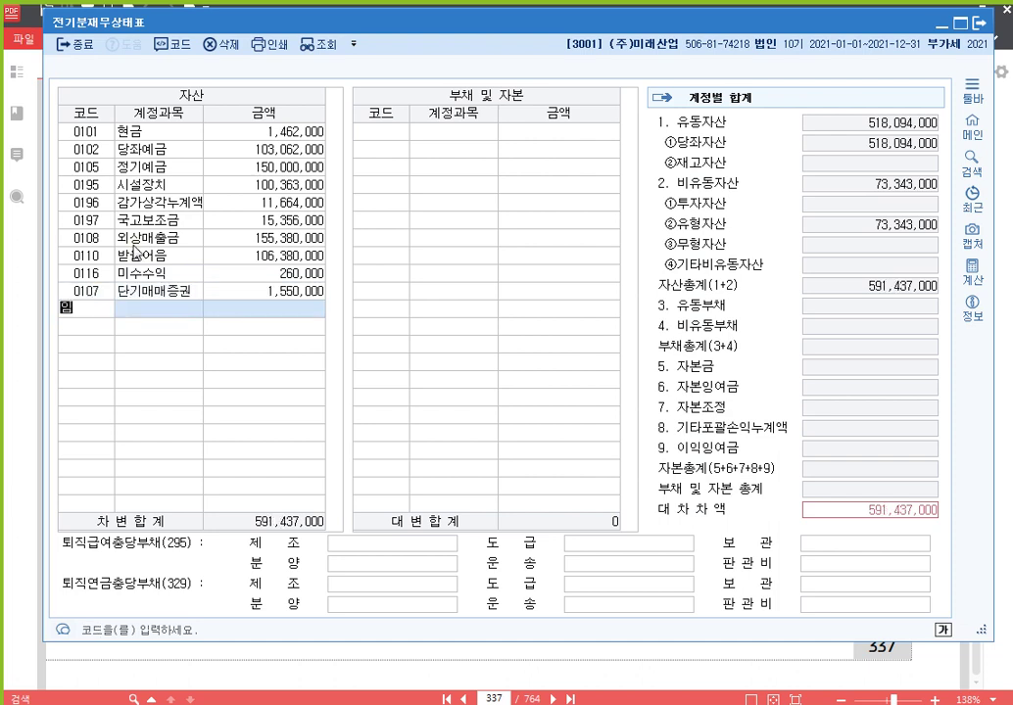
- Look up 임직 and add account 0137 to 자산 with an amount of 2,460,000
text(임직)
key(Return)
key(Return)
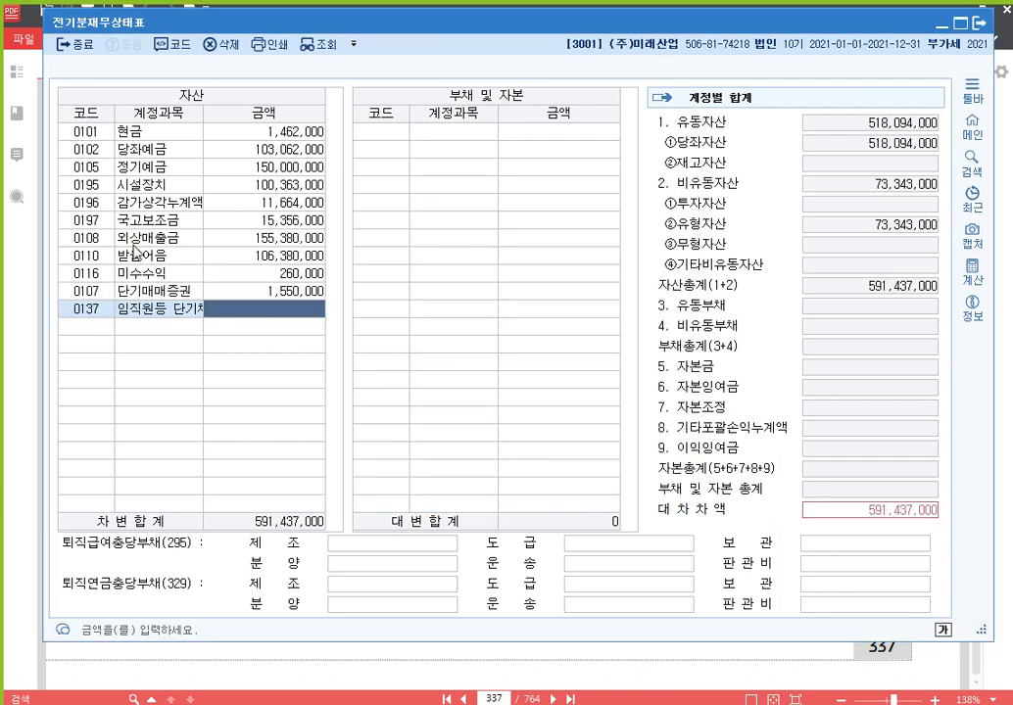
text(2460000)
key(Return)
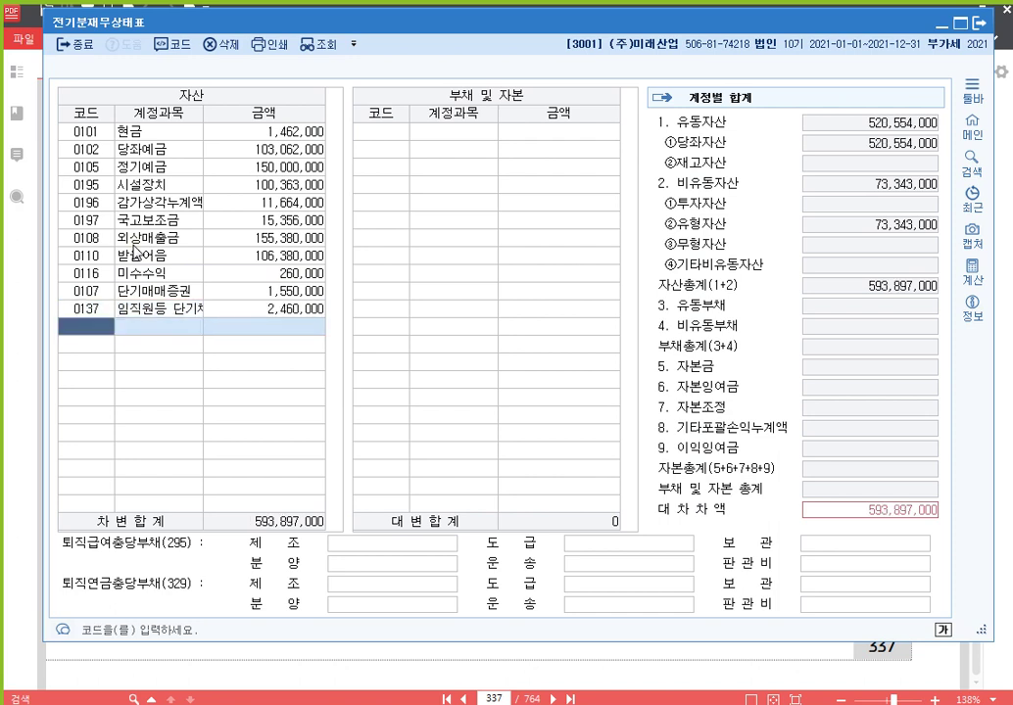
- Add account 0150 제품 with an amount of 8,770,000 and account 0169 재공품 with 600,000 to 자산
text(150)
key(Return)
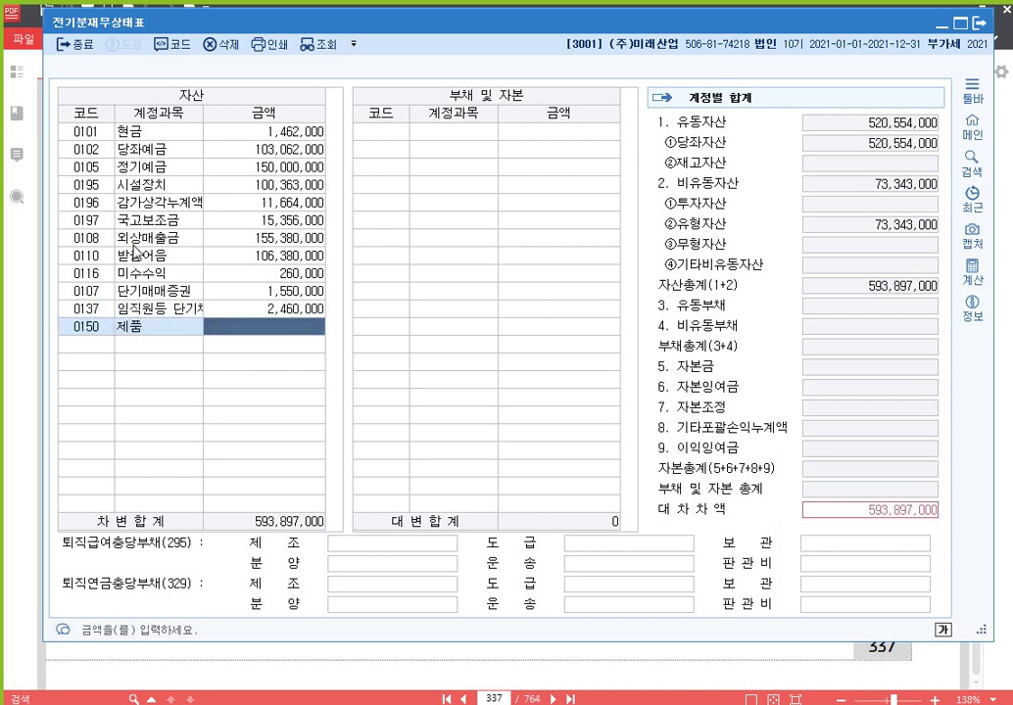
text(8,770,000)
key(Return)
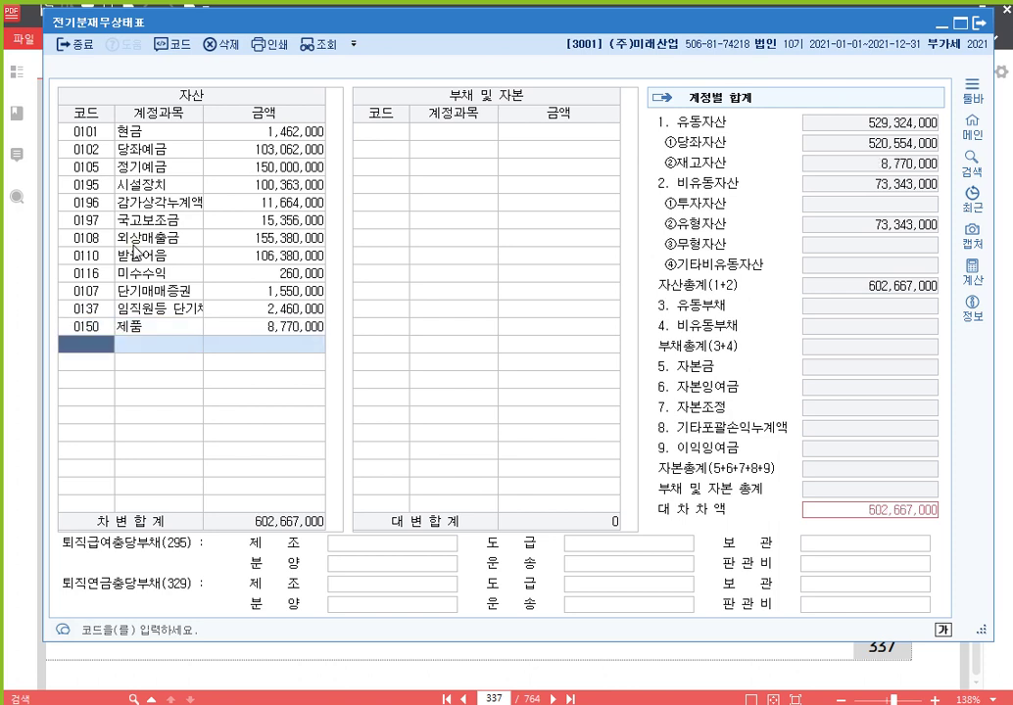
text(169)
key(Return)
text(600,000)
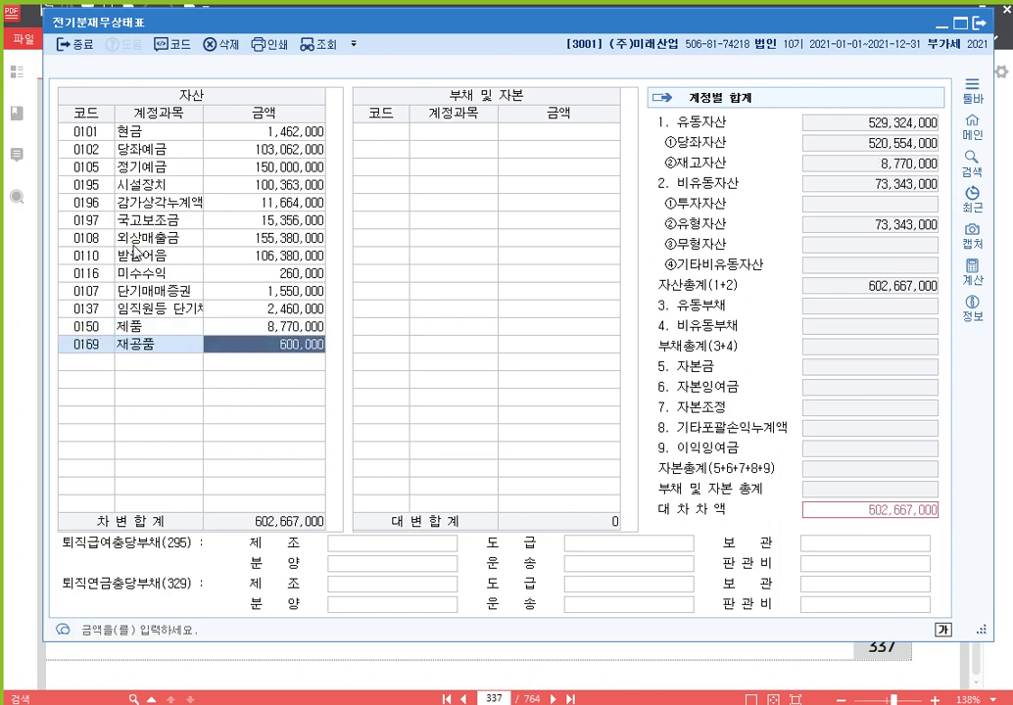
key(Return)
- Add account 0153 원재료 to 자산 with an amount of 46,478,000
text(153)
key(Return)
text(46478000)
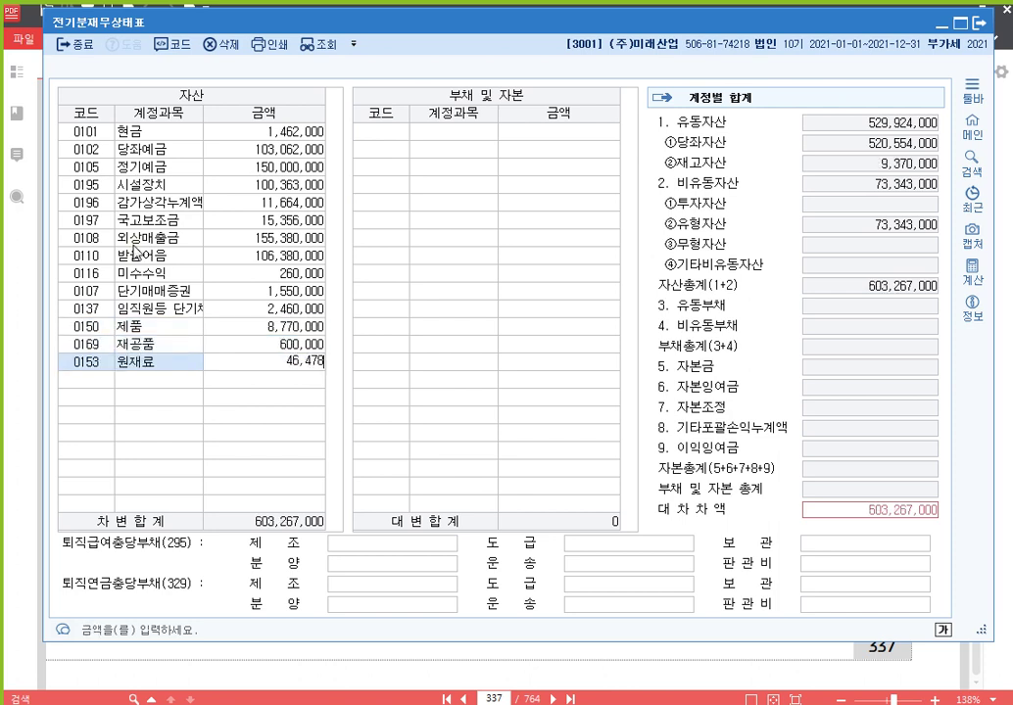
key(Return)
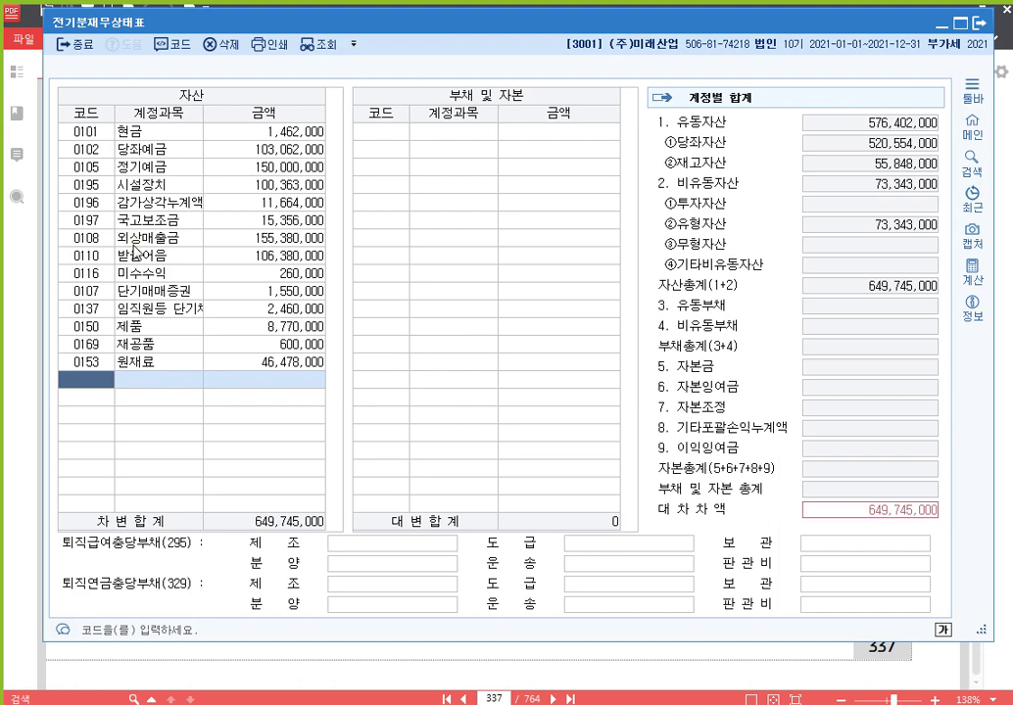
- Look up 장기대 and add account 0179 장기대여금 to 자산 with an amount of 99,740,000
text(자기)
key(Return)
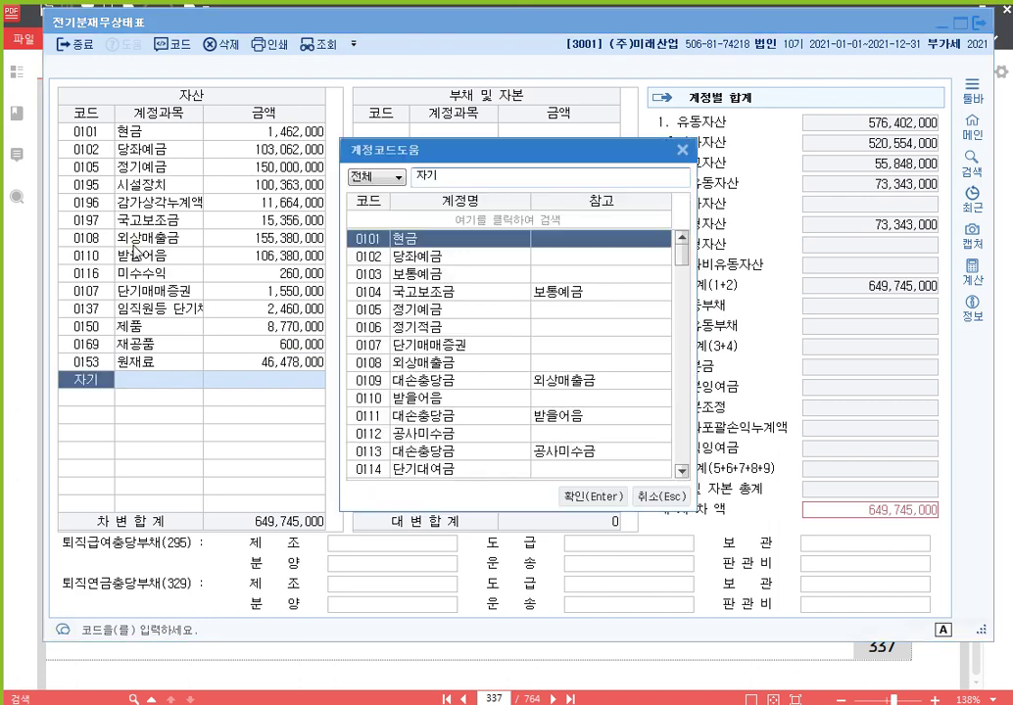
key(BackSpace)
key(BackSpace)
text(장기대)
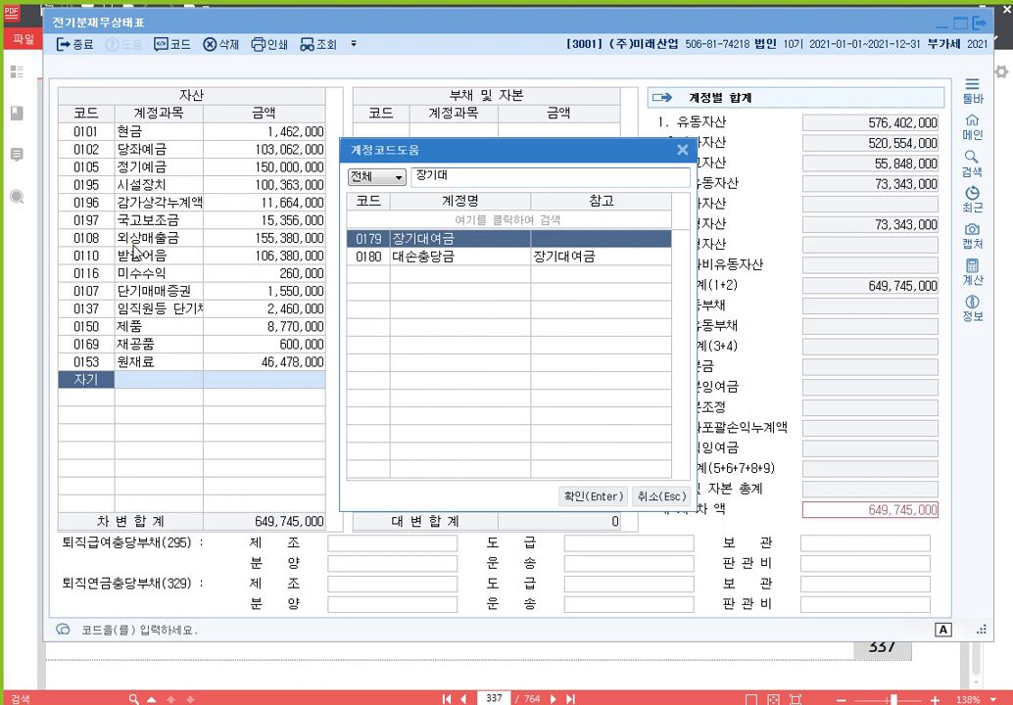
key(Return)
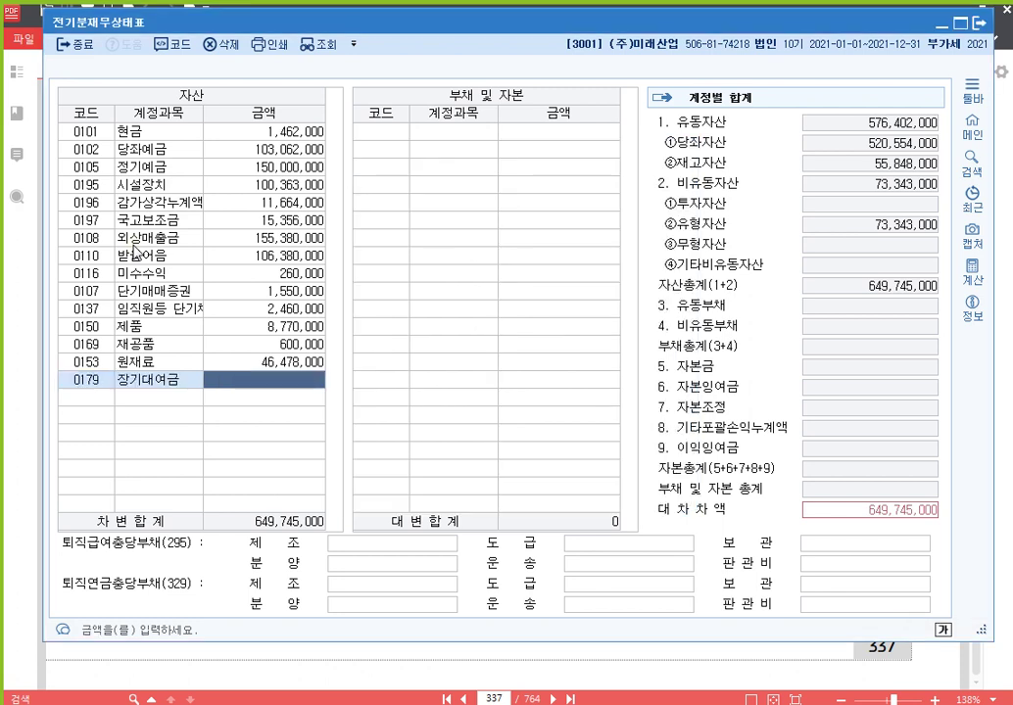
text(99740000)
key(Return)
- Add account 0178 매도가능증권 to 자산 with an amount of 200,000
text(178)
key(Return)
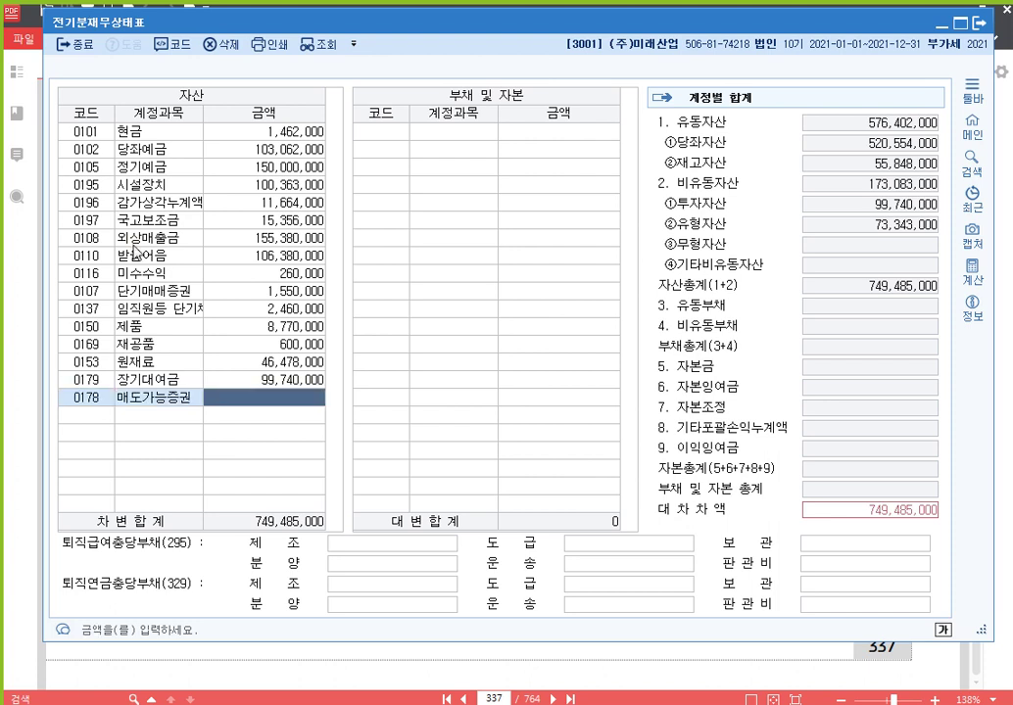
text(200000)
key(Return)
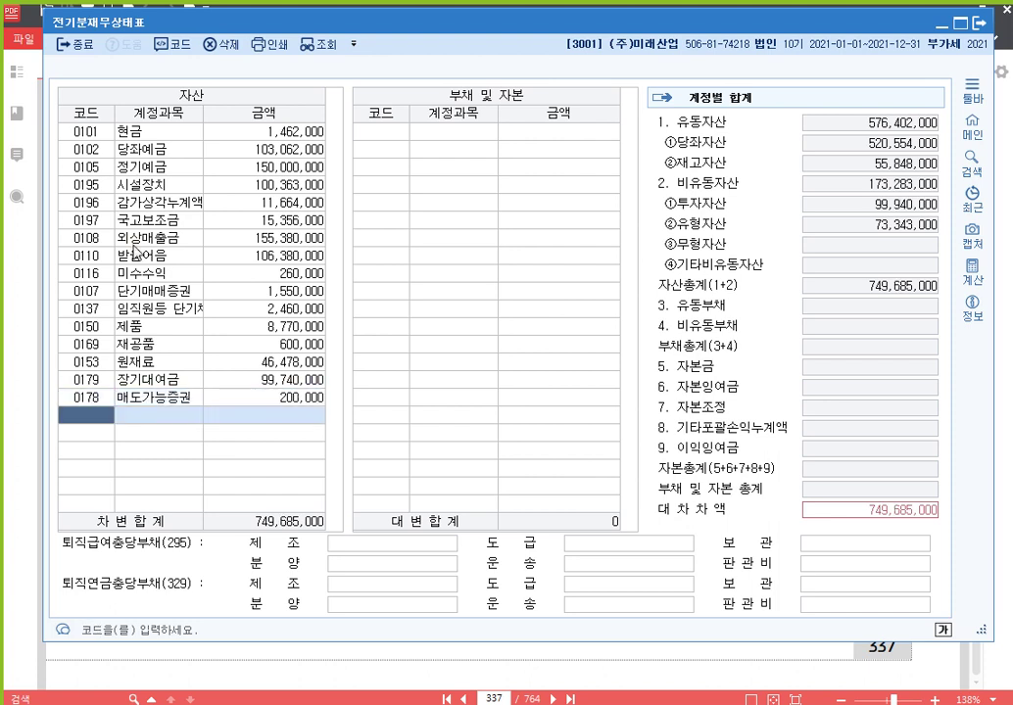
- Look up 퇴직연 and add account 0186 to 자산 with an amount of 28,400,000
text(퇴직)
key(Return)
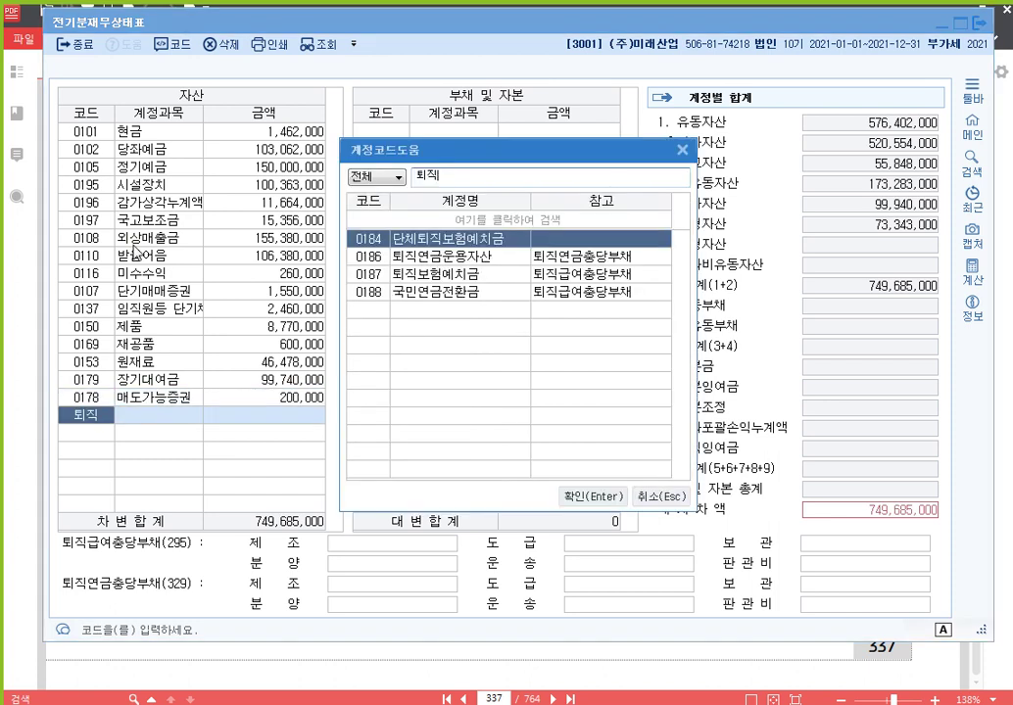
text(연)
key(Return)
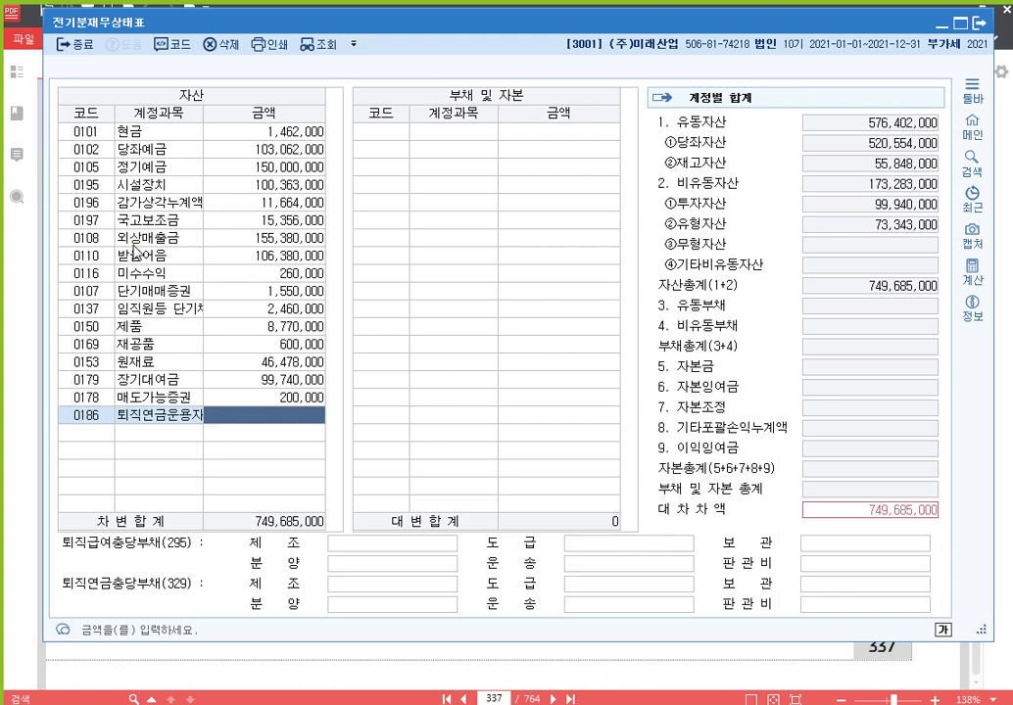
text(28400)
key(Return)
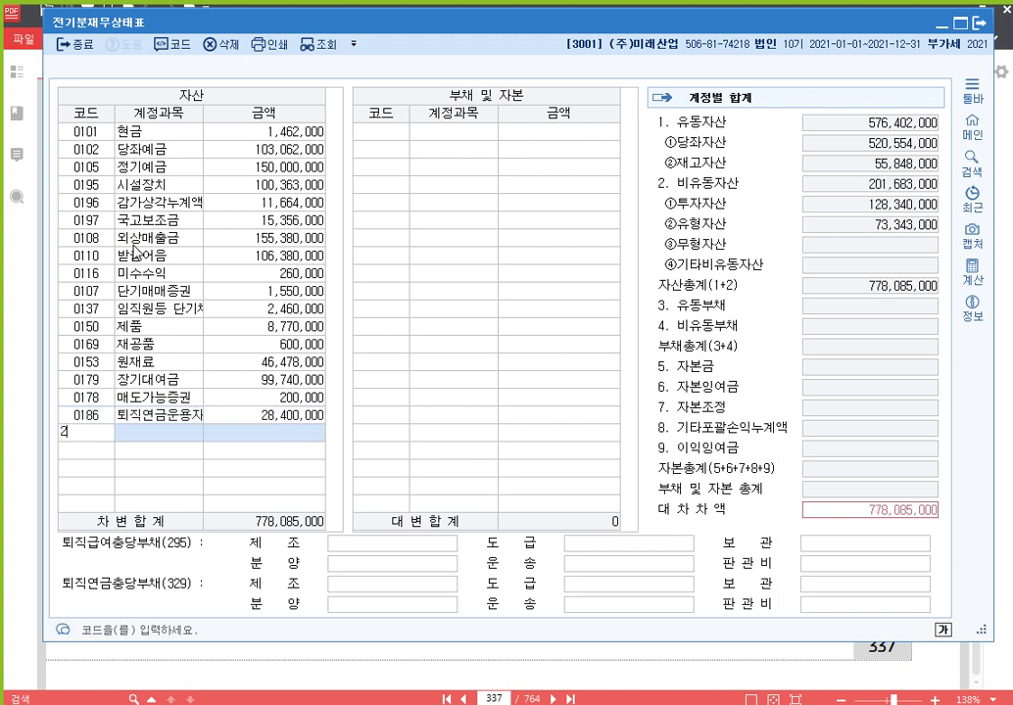
- Add account 0201 토지 with an amount of 345,600,000 and account 0202 건물 with 400,000,000 to 자산
text(0201)
key(Return)
text(345,600,000)
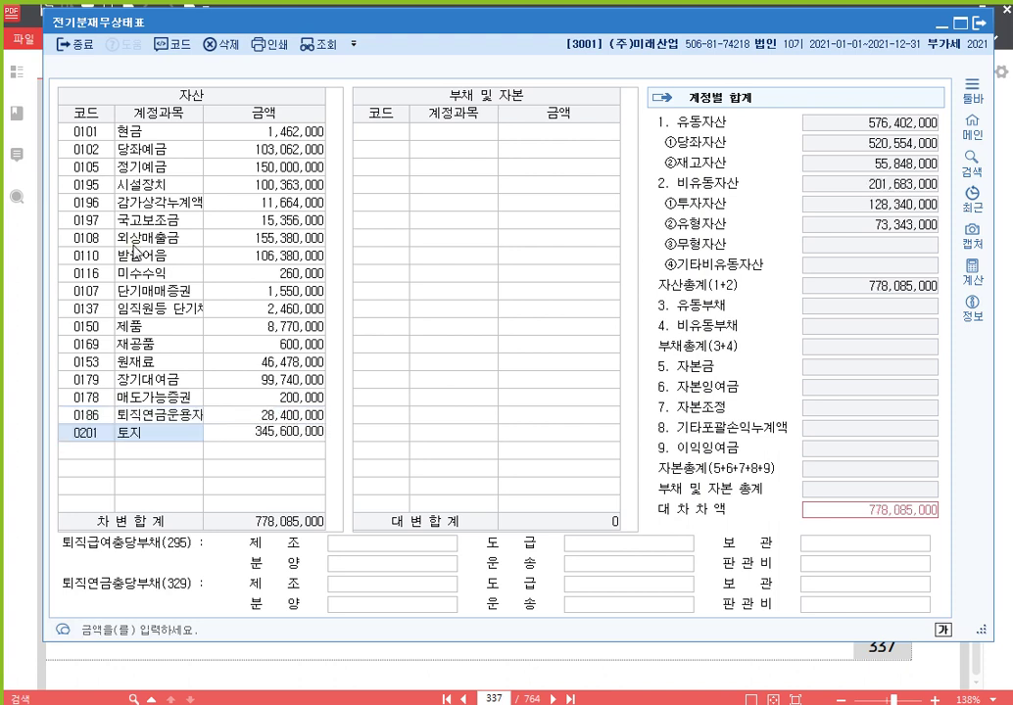
key(Return)
text(0202)
key(Return)
text(400,000,000)
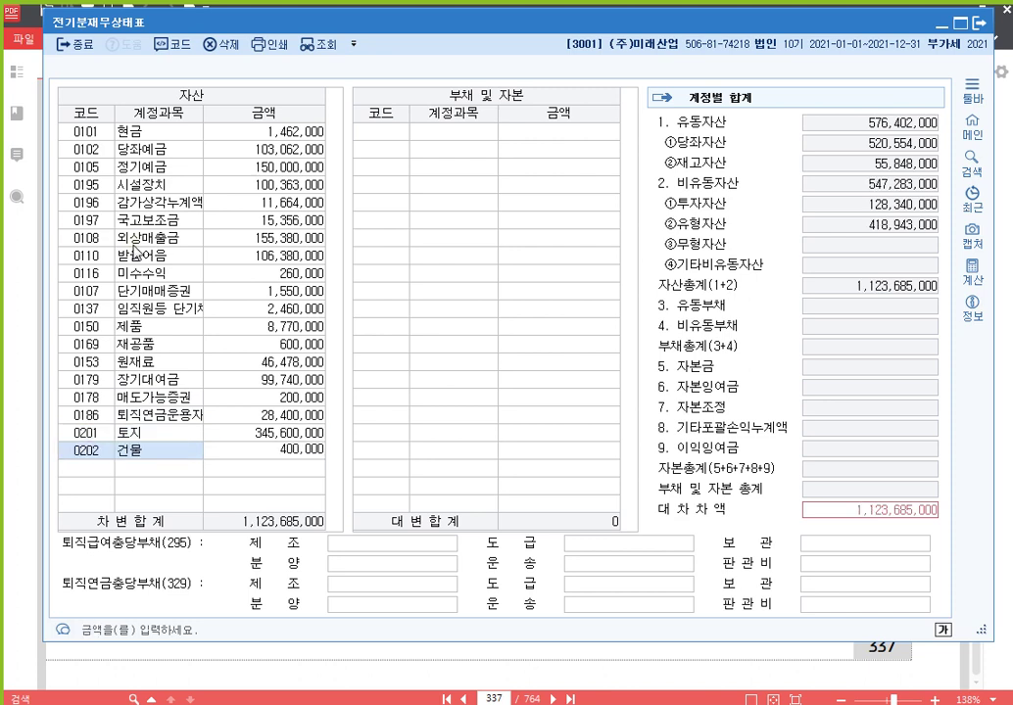
key(Return)
- Add account 0203 감가상각누계액 with an amount of 36,000,000 and account 0206 기계장치 with 198,342,000 to 자산
text(0203)
key(Return)
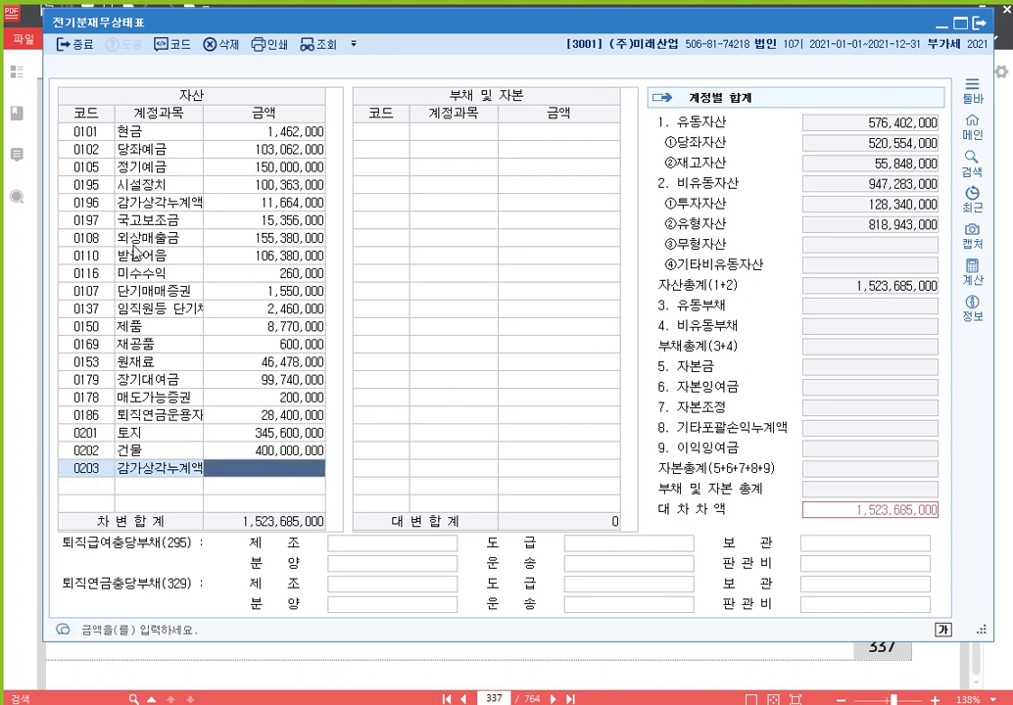
text(36000000)
key(Return)
text(206)
key(Return)
text(198,342,000)
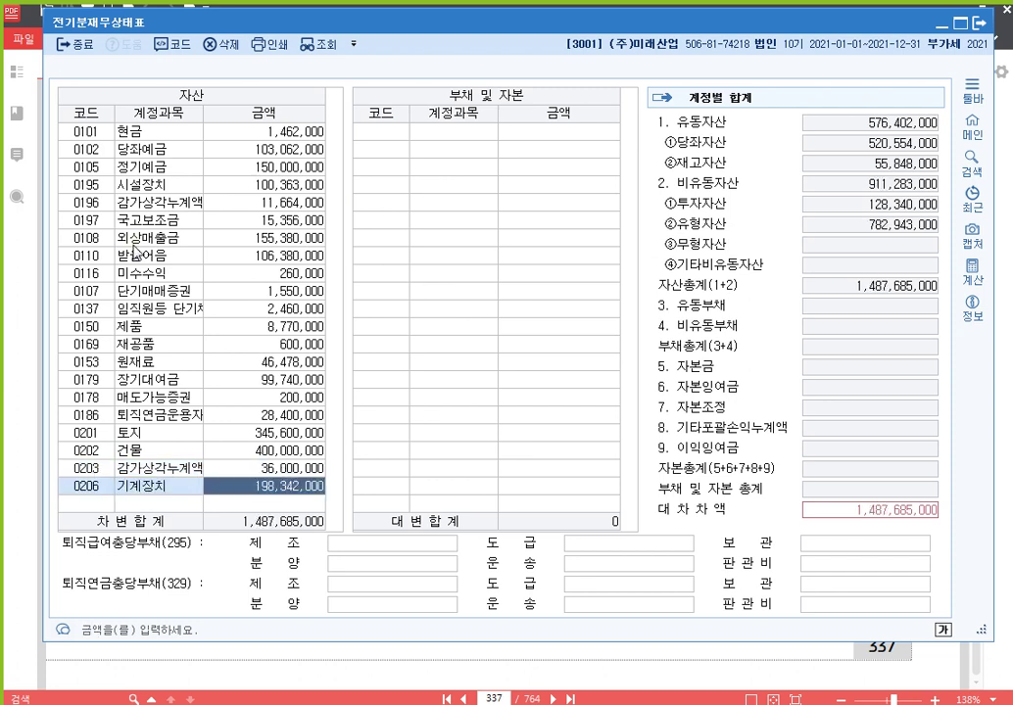
key(Return)
- Add account 0207 감가상각누계액 with an amount of 79,452,000 and account 0208 차량운반구 with 65,000,000 to 자산
text(207)
key(Return)
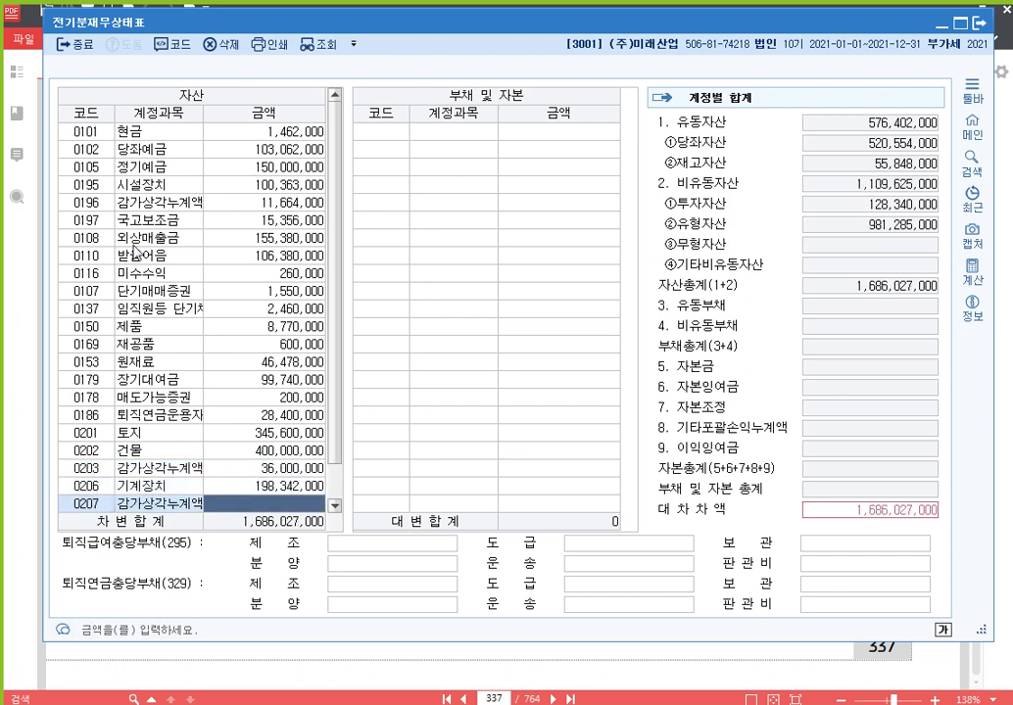
text(79452000)
key(Return)
text(208)
key(Return)
text(65000000)
key(Return)
- Add account 0209 감가상각누계액 to 자산 with an amount of 29,020,000
text(209)
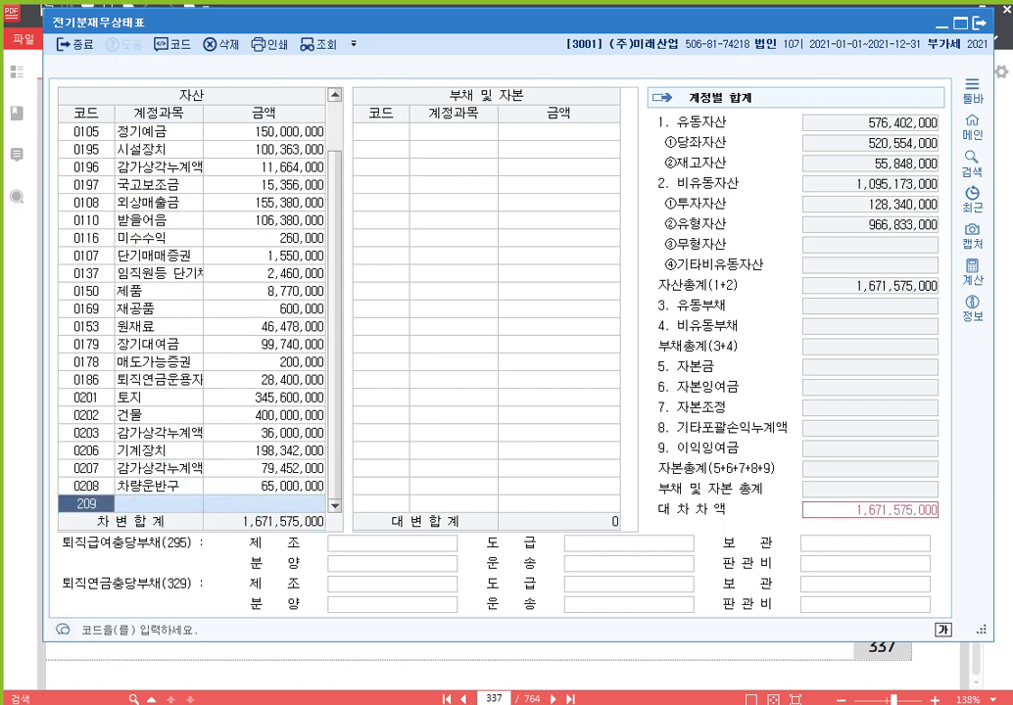
key(Return)
text(29,020,000)
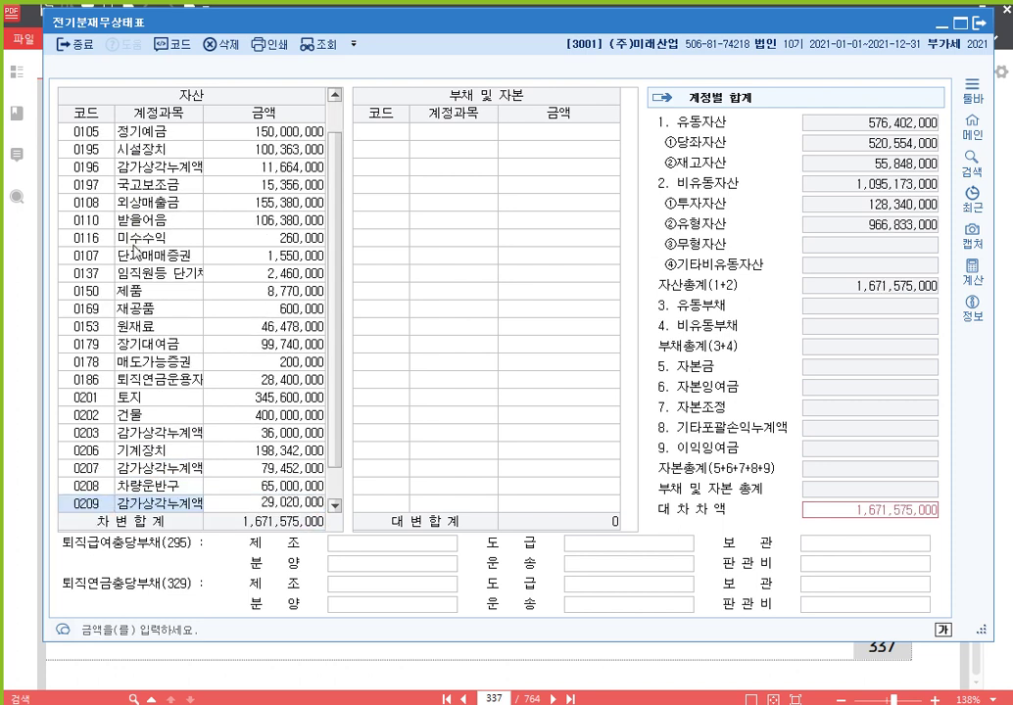
key(Return)
- Look up 공구 and add account 0210 공구와기구 to 자산 with an amount of 110,500,000
text(고)
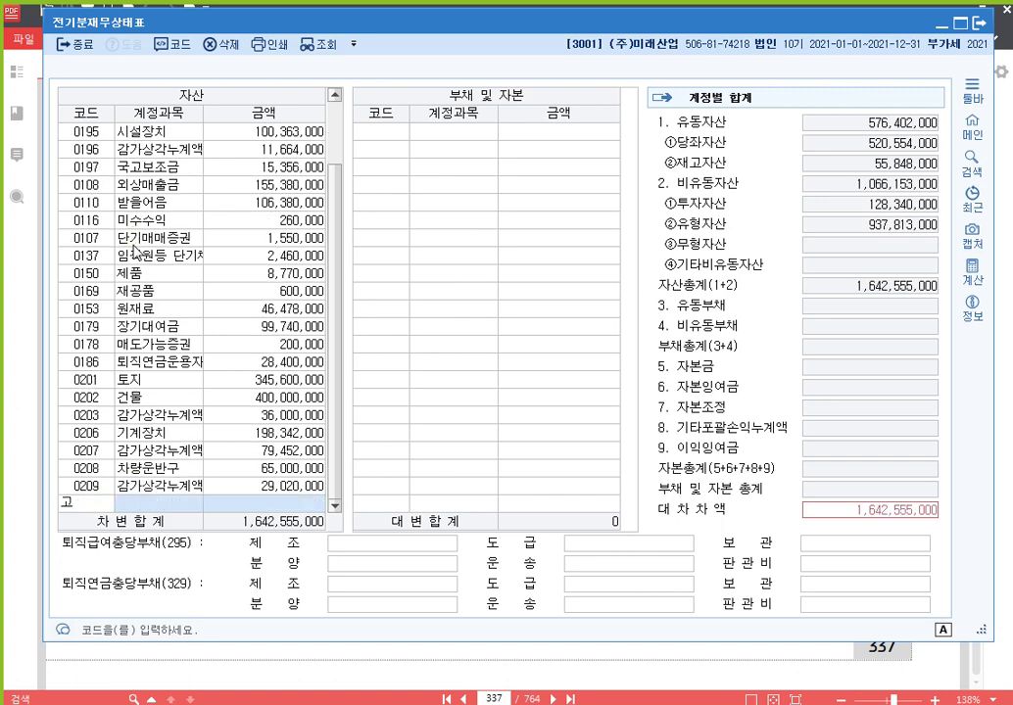
text(ㅇ구)
key(Return)
key(Return)
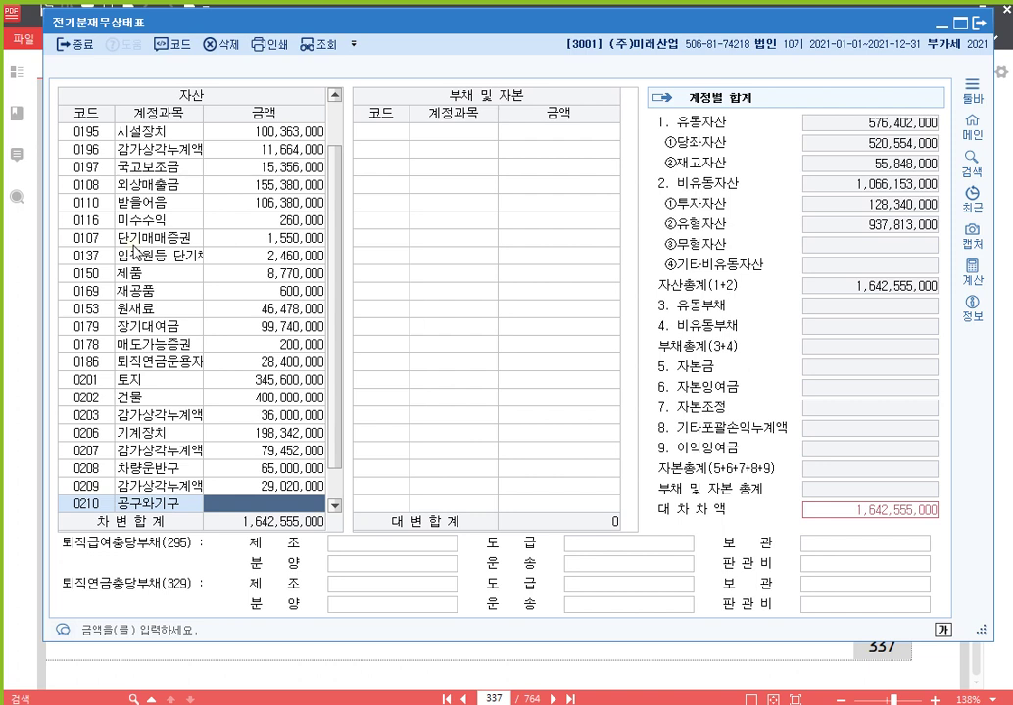
text(110,500,000)
key(Return)
- Add account 0211 감가상각누계액 with an amount of 67,040,000 and account 0212 비품 with 36,566,000 to 자산
text(211)
key(Return)
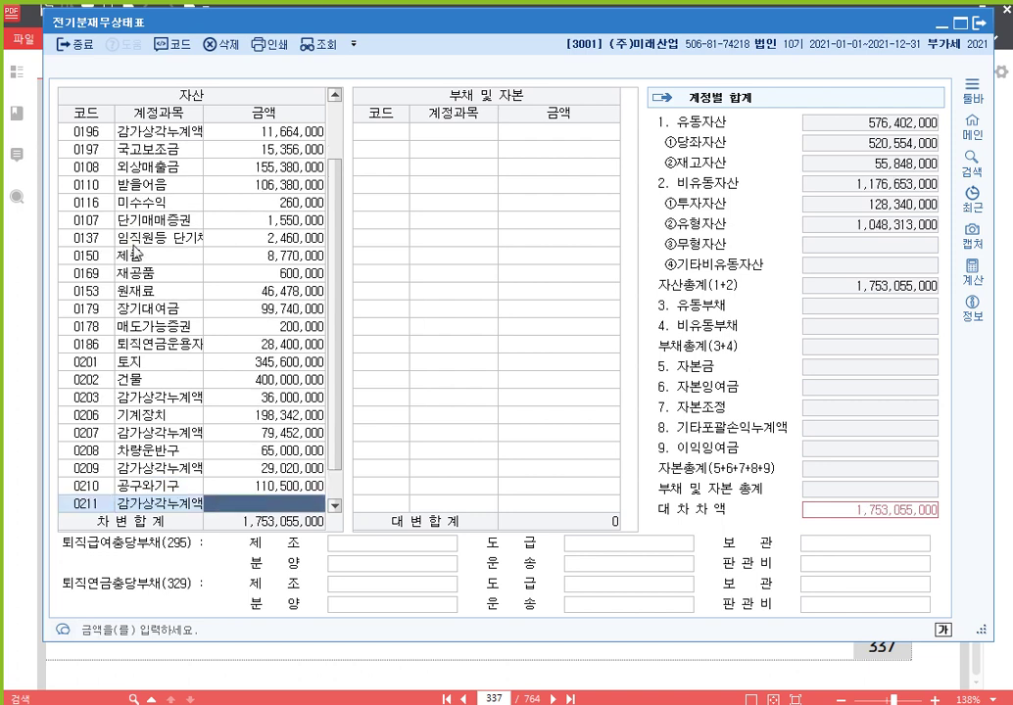
text(67040000)
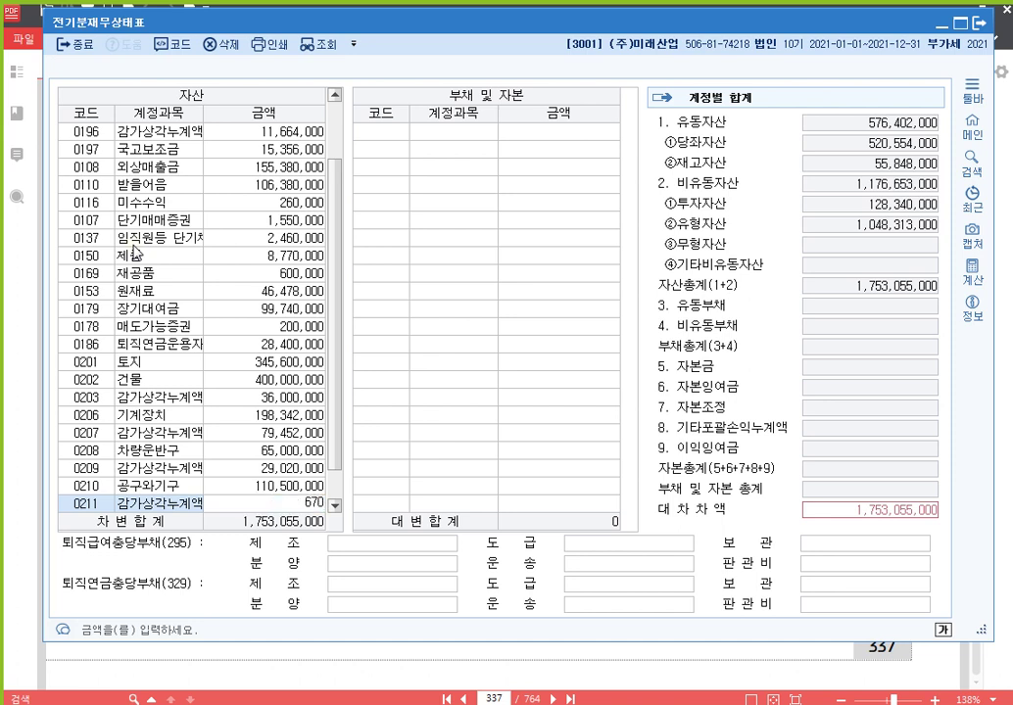
key(Return)
text(212)
key(Return)
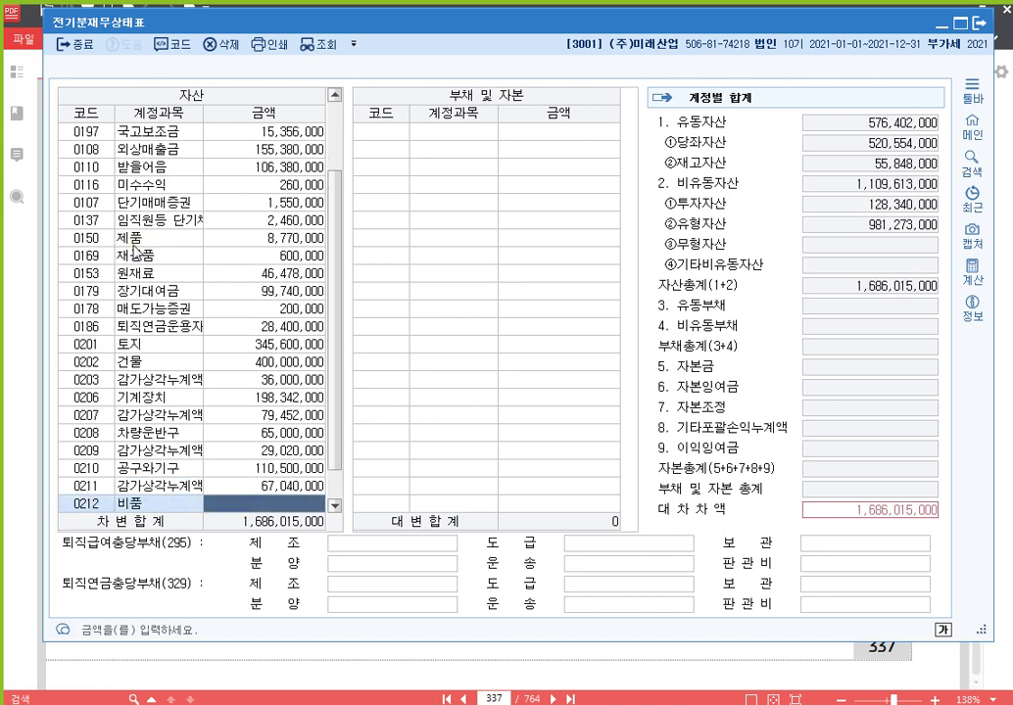
text(36,566,000)
key(Return)
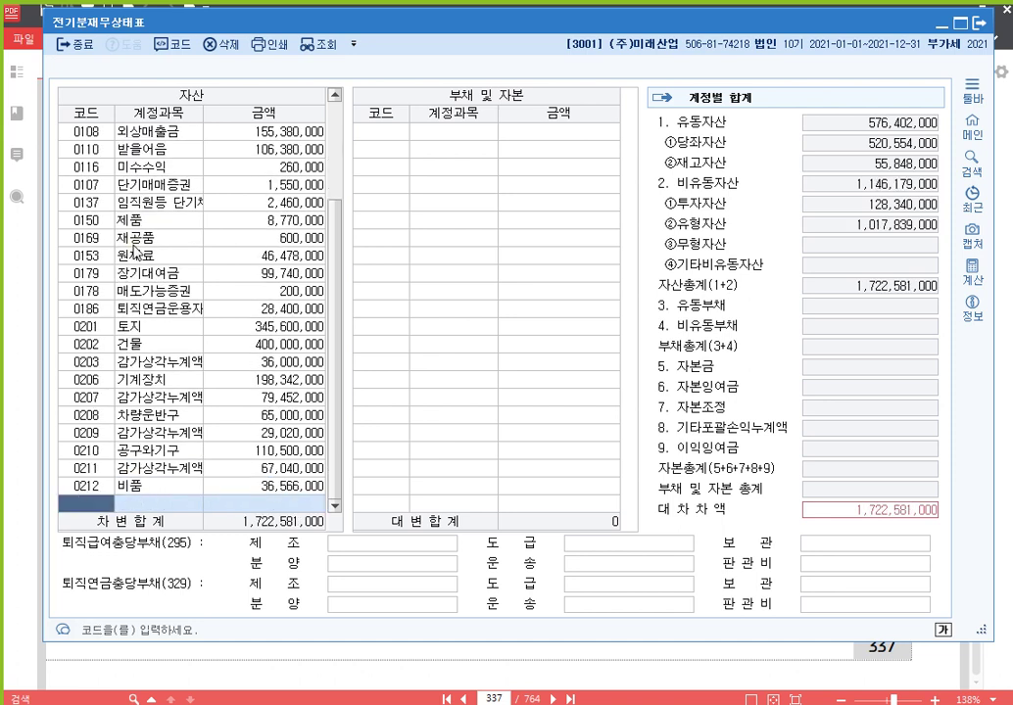
- Add account 0213 감가상각누계액 to 자산 with an amount of 9,151,000
text(213)
key(Return)
text(9,151,000)
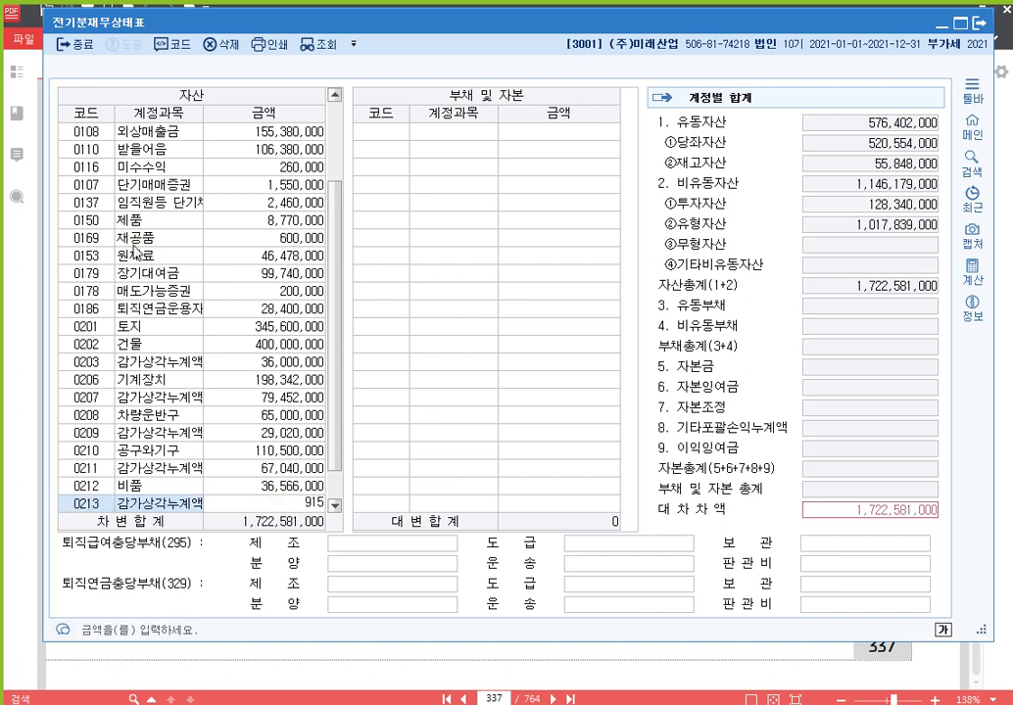
key(Return)
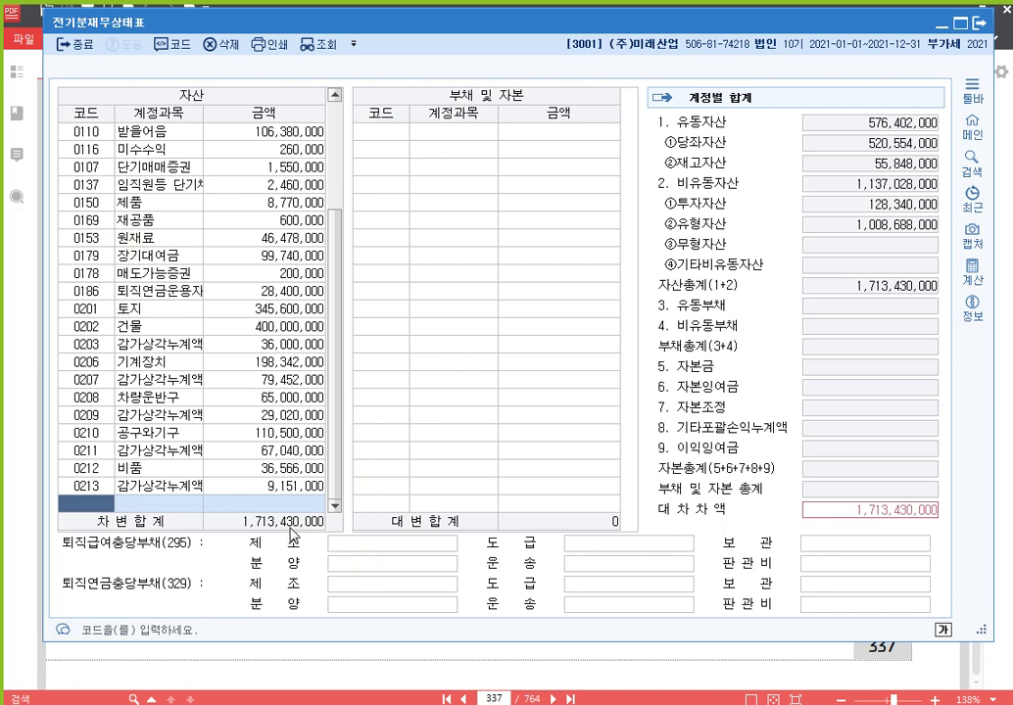
- Look up 매도 in 계정코드도움 from the 0178 row to compare the 매도가능증권 codes, leaving the row's code as it is
click(86, 273)
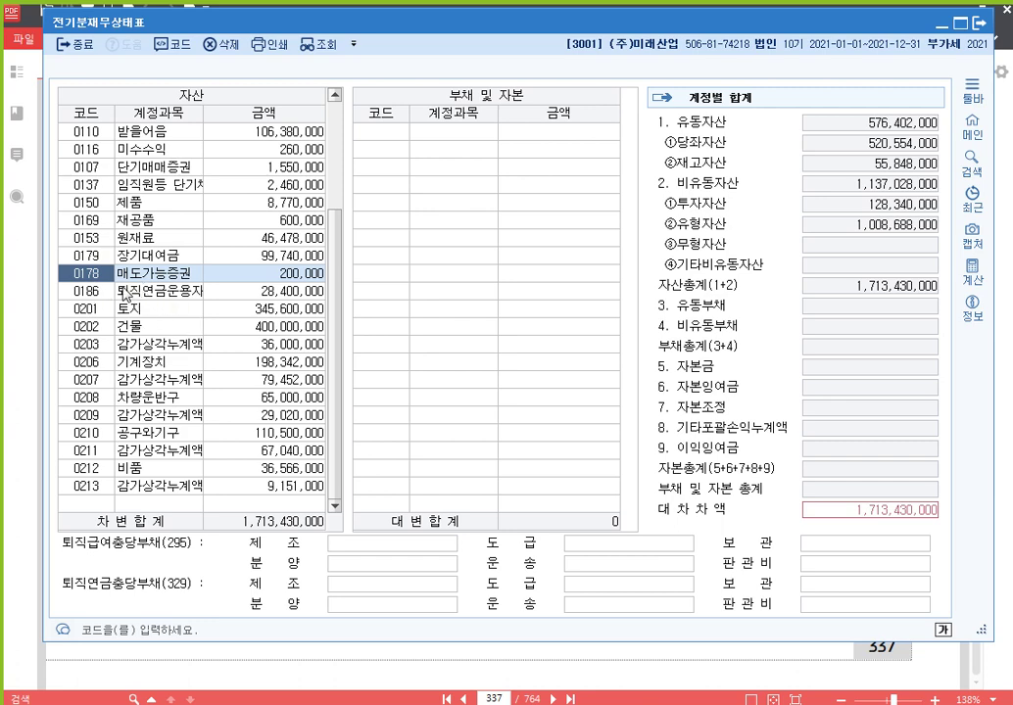
key(F2)
text(매도)
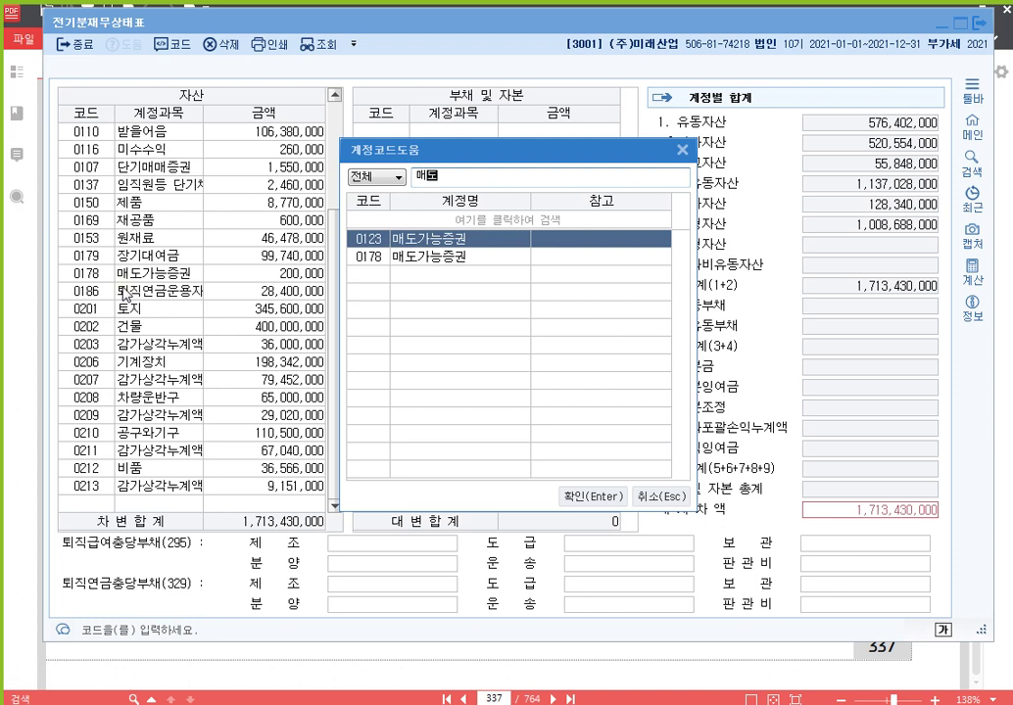
click(461, 257)
click(464, 259)
click(662, 497)
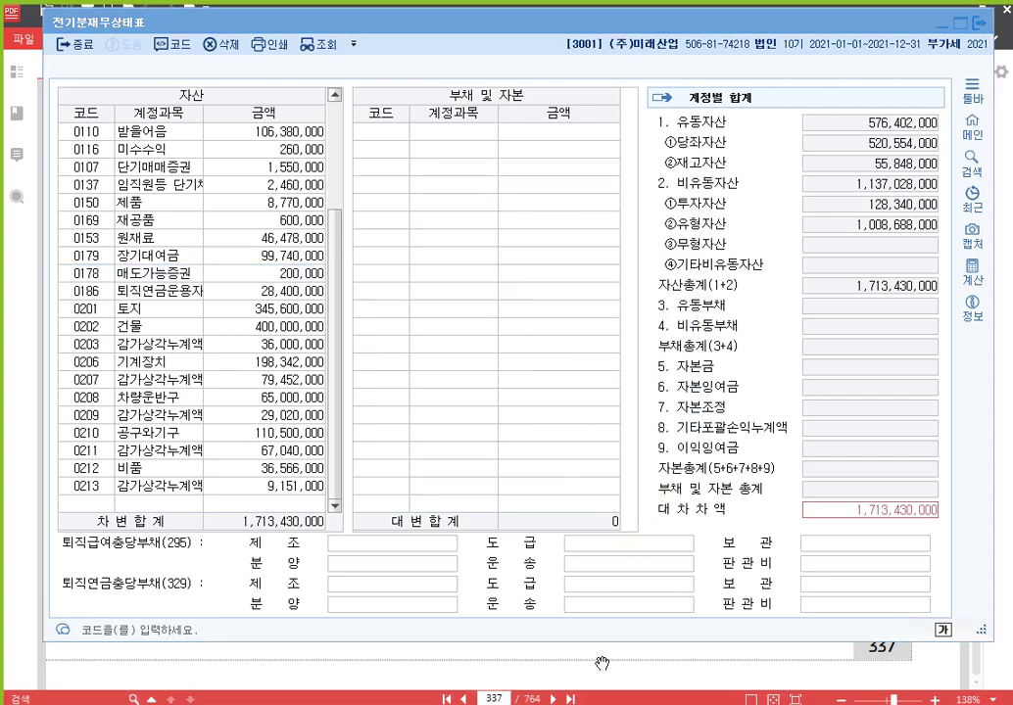
- Check the page 337 재무상태표 in 알PDF, including its 매도가능증권 entry, and return to KcLep
click(602, 664)
scroll(232, 310, up, 3)
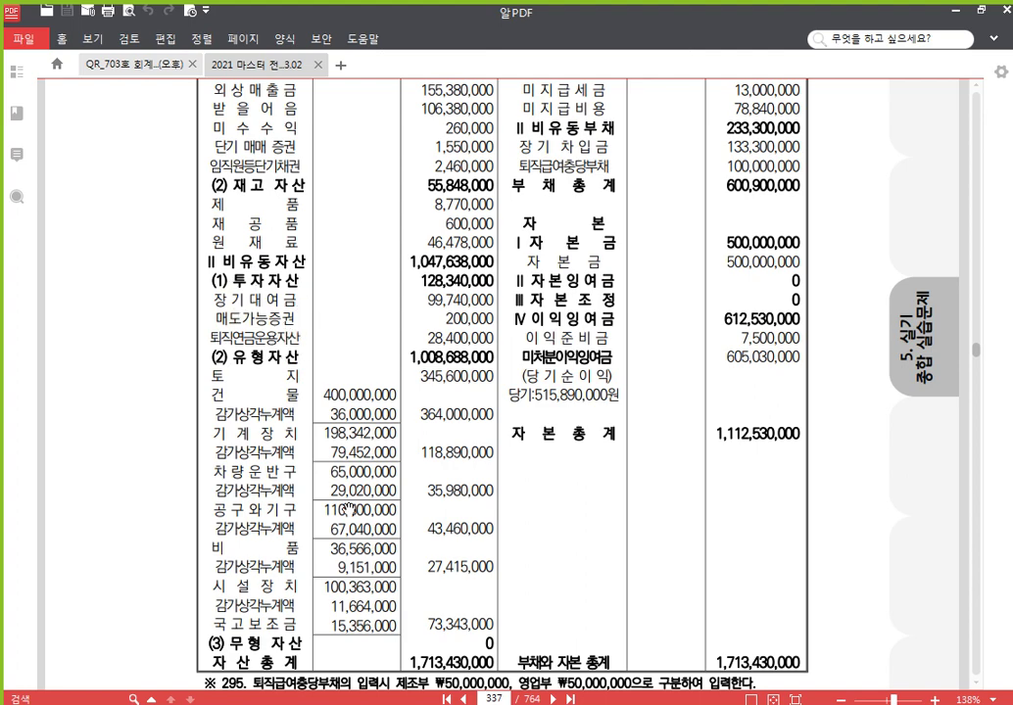
key(alt+Tab)
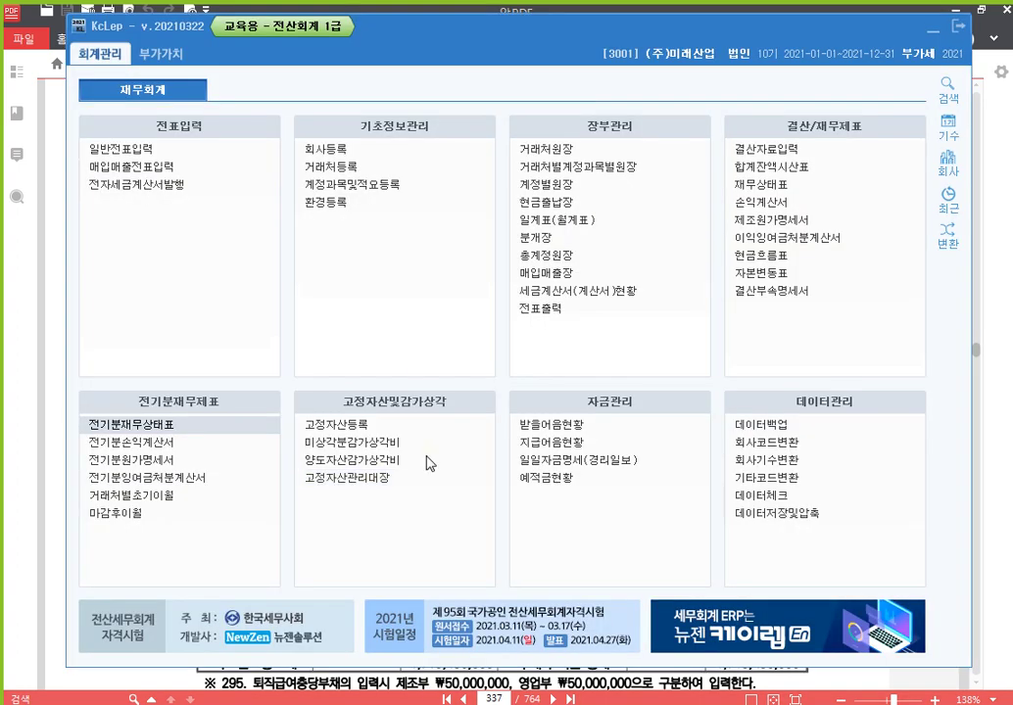
- Open 계정과목및적요등록 and compare the 당좌자산 and 투자자산 account code ranges
click(386, 186)
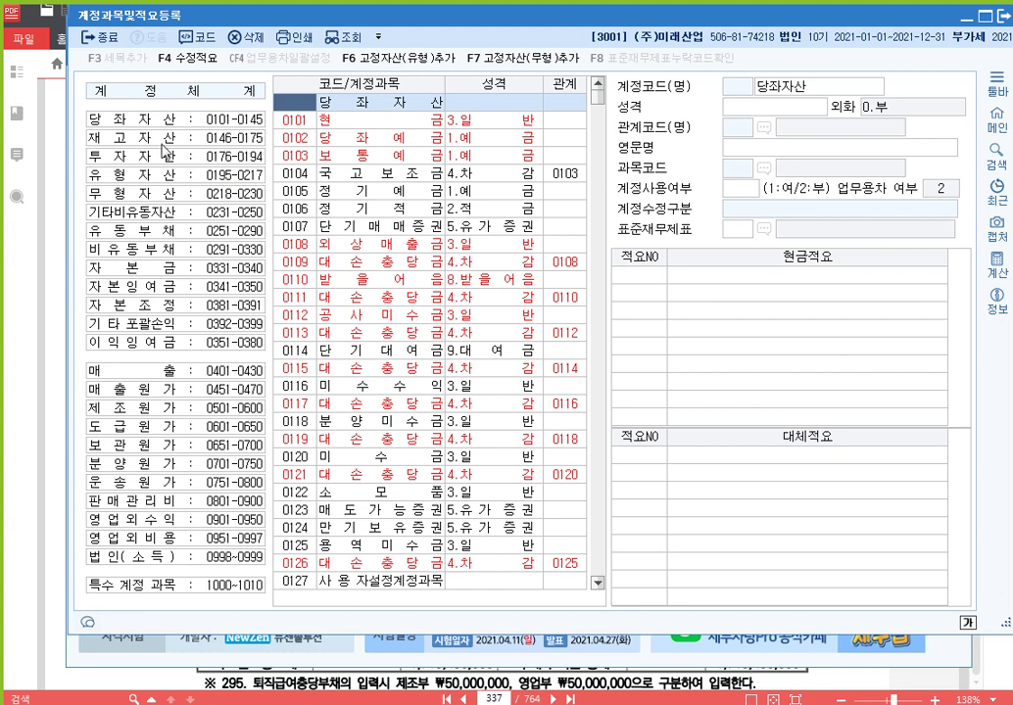
click(192, 122)
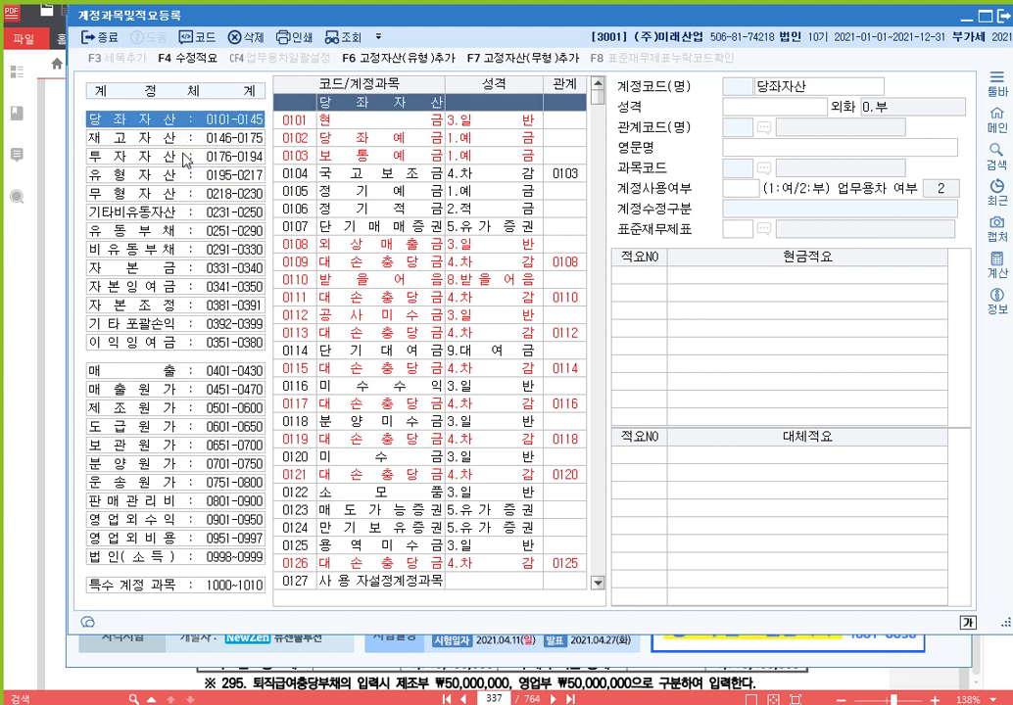
click(187, 158)
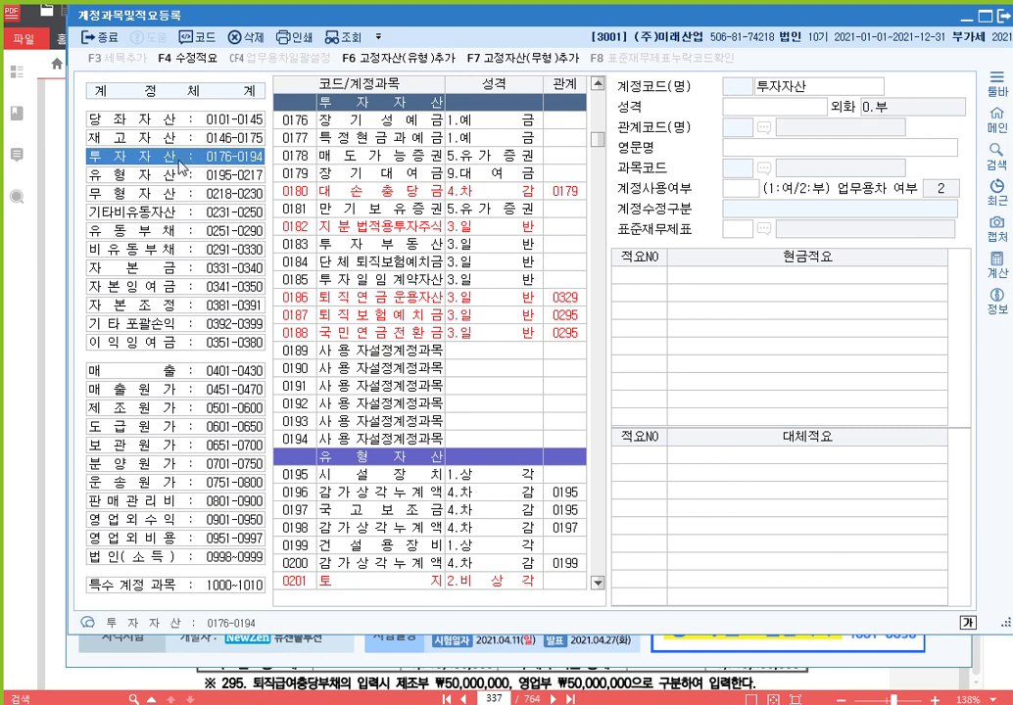
click(151, 118)
click(189, 164)
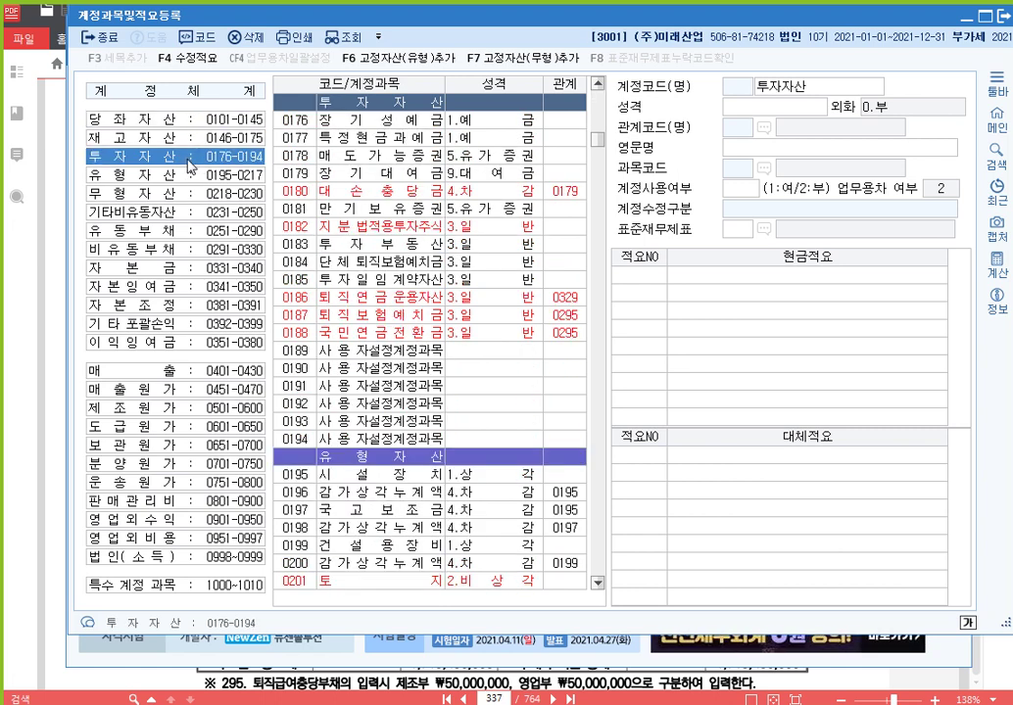
- Return to 전기분재무상태표 and review the 0202 건물 row and its 0203 감가상각누계액 row
click(477, 704)
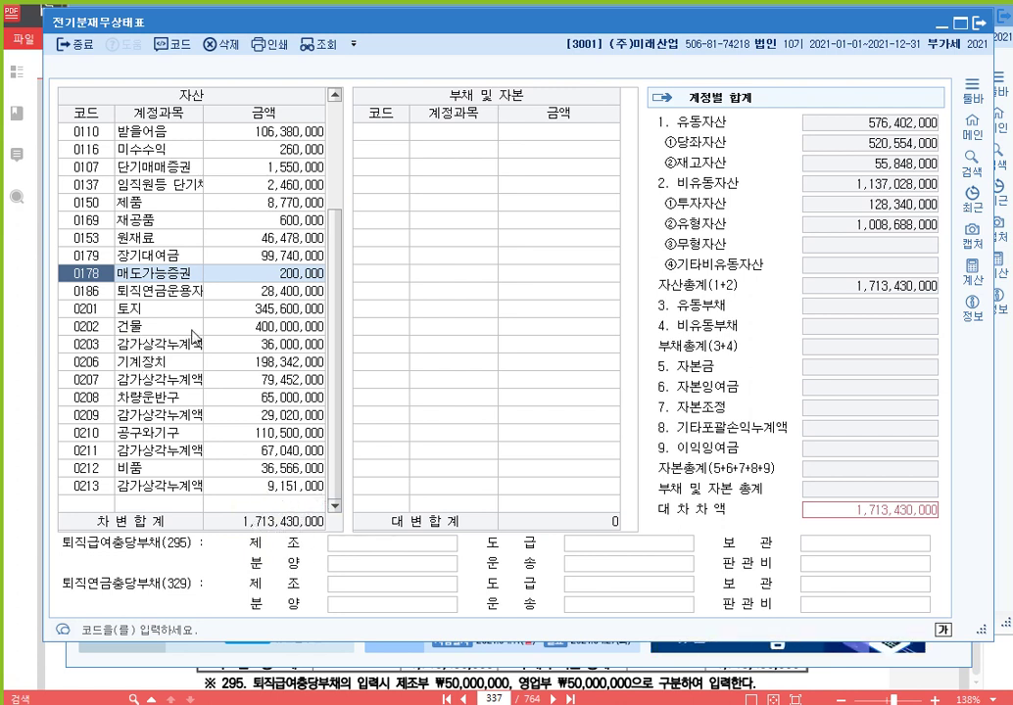
click(90, 326)
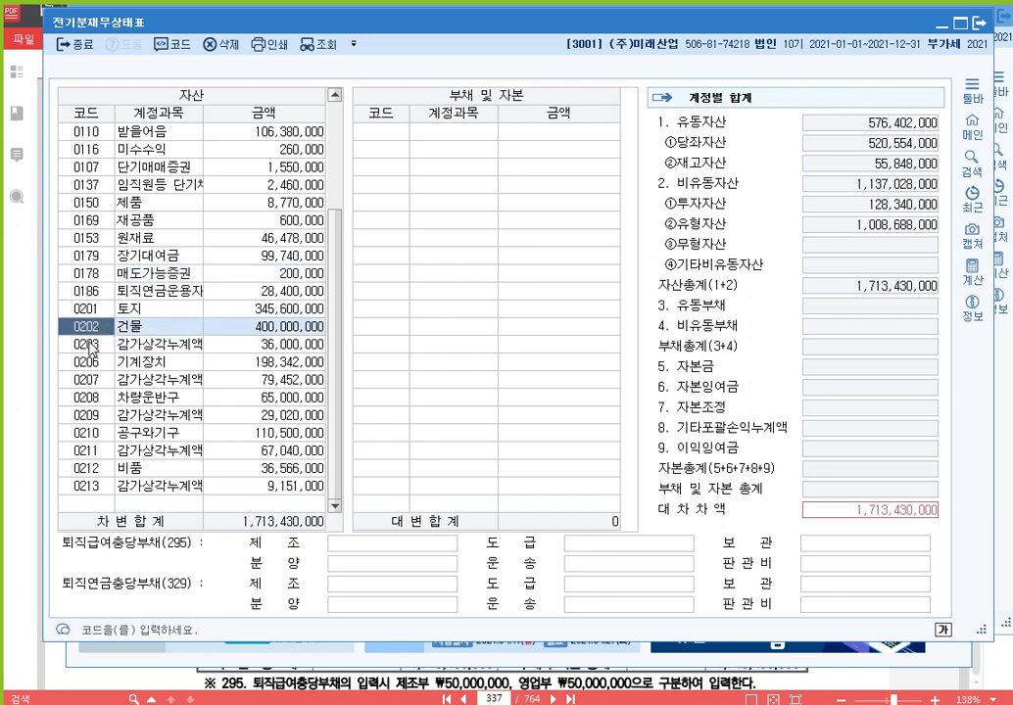
click(97, 347)
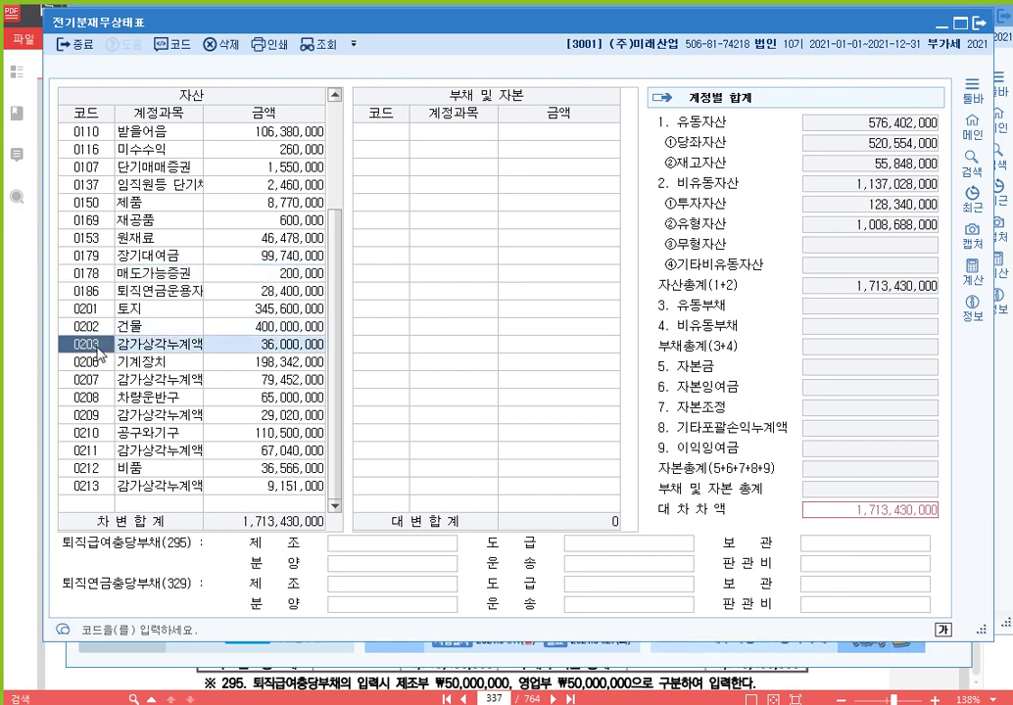
- Review the 0206 기계장치, 0208 차량운반구 and 0210 공구와기구 rows together with the 감가상각누계액 row following each
click(96, 363)
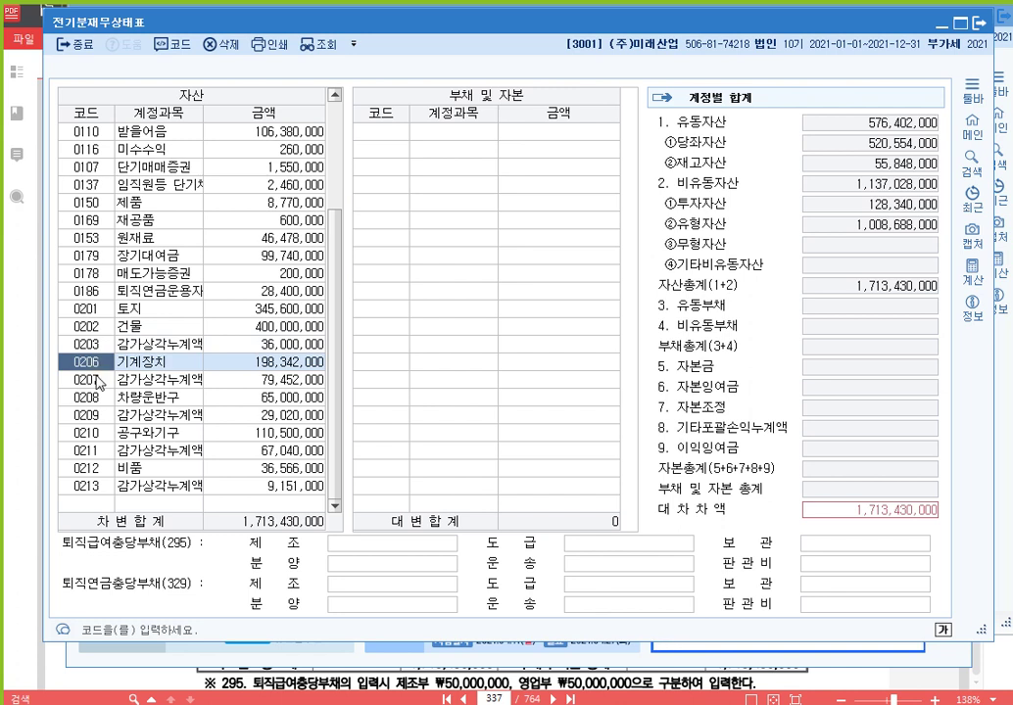
click(95, 380)
click(94, 397)
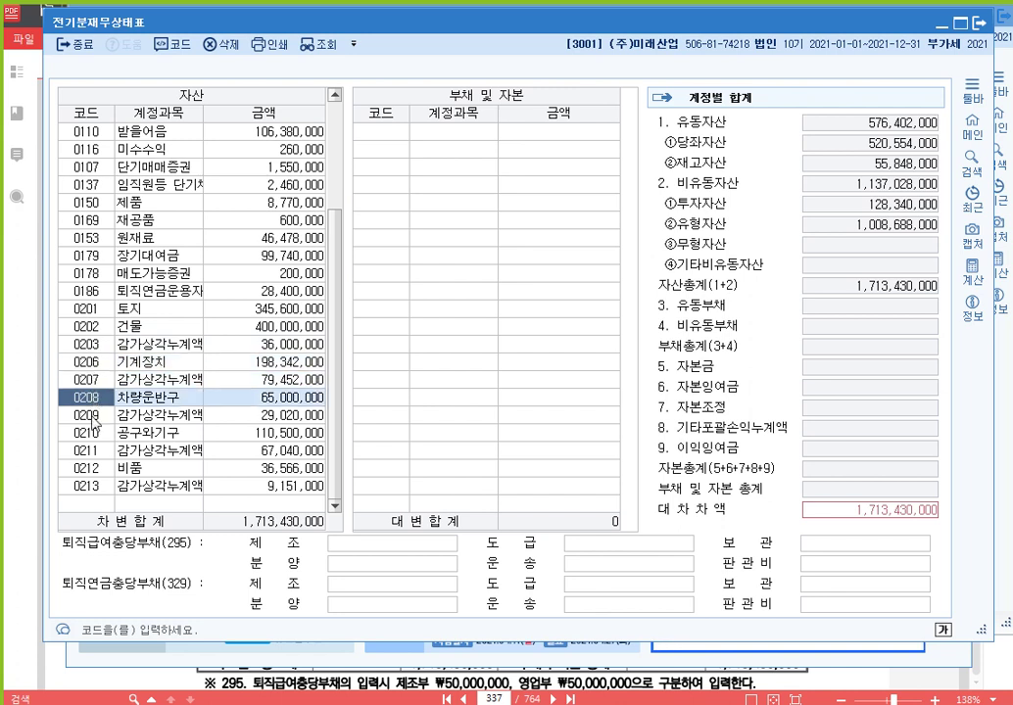
click(95, 414)
click(98, 432)
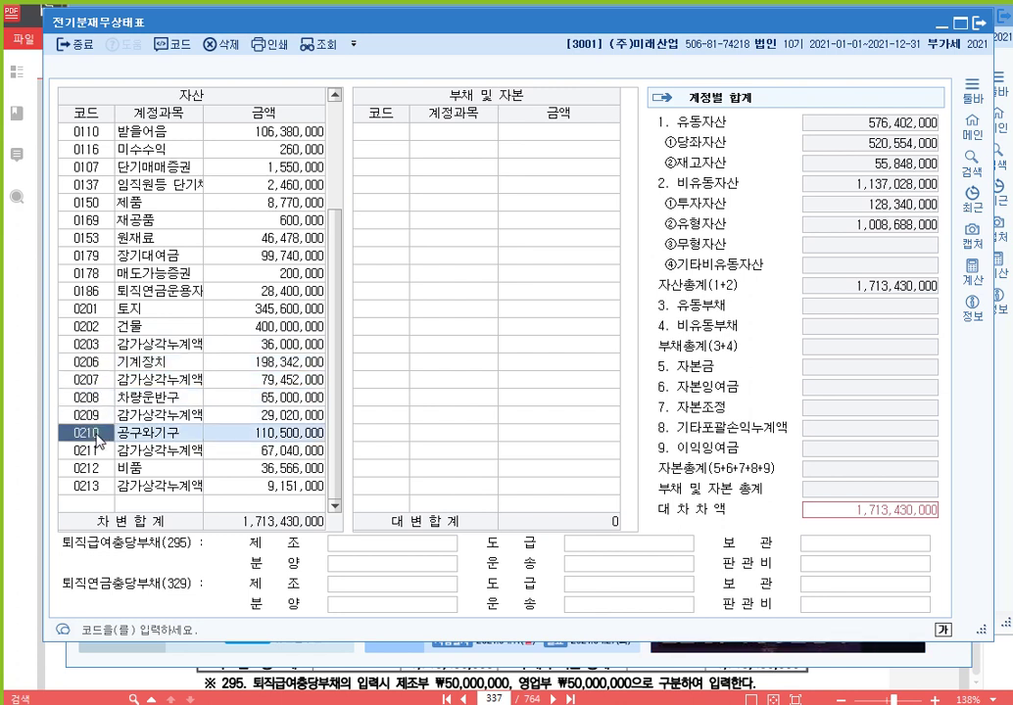
click(89, 450)
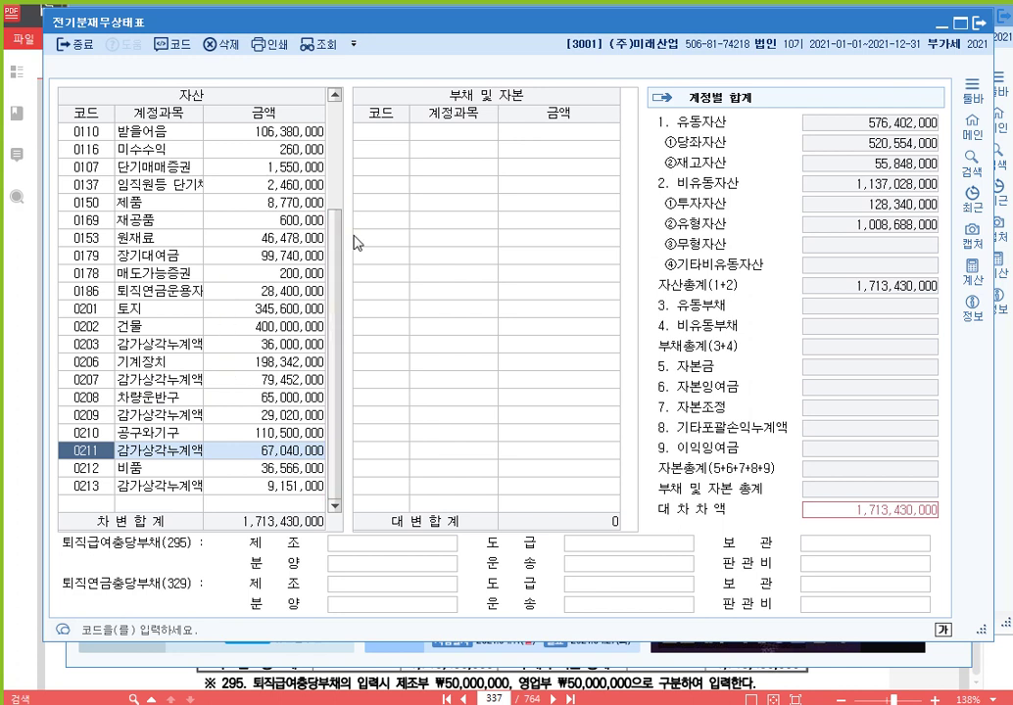
- Select the first empty 부채 및 자본 row and check the liabilities and equity side of the page 337 재무상태표 in 알PDF
click(388, 135)
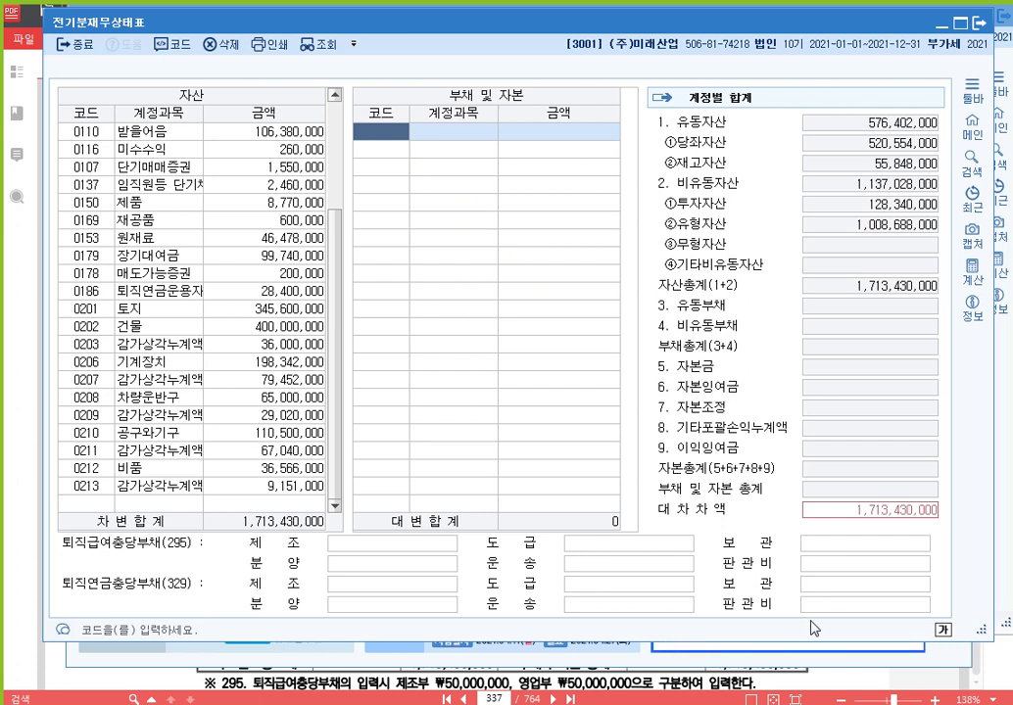
key(alt+Tab)
scroll(575, 197, up, 3)
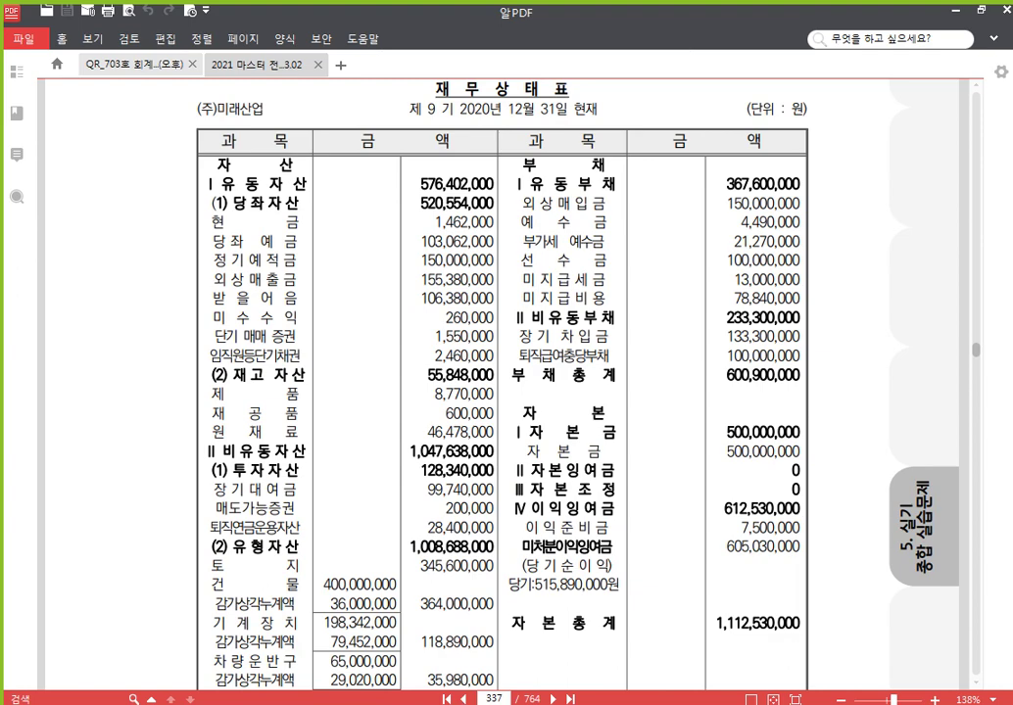
- Switch to KcLep, close 계정과목및적요등록 and return to the empty 부채 및 자본 list in 전기분재무상태표
key(alt+Tab)
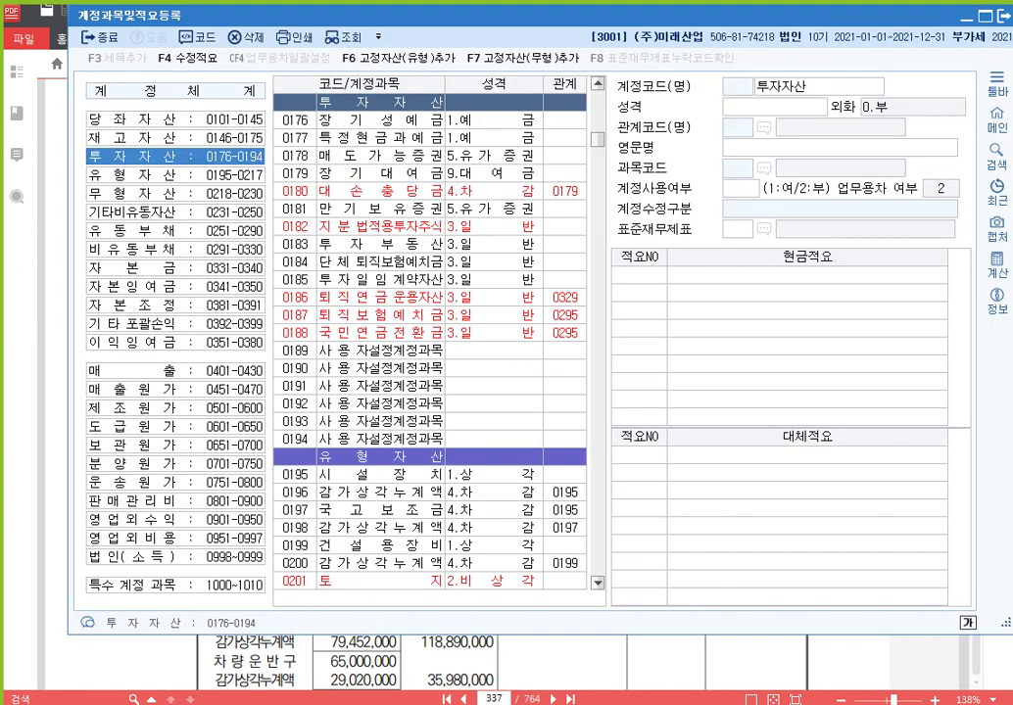
click(1005, 16)
key(alt+Tab)
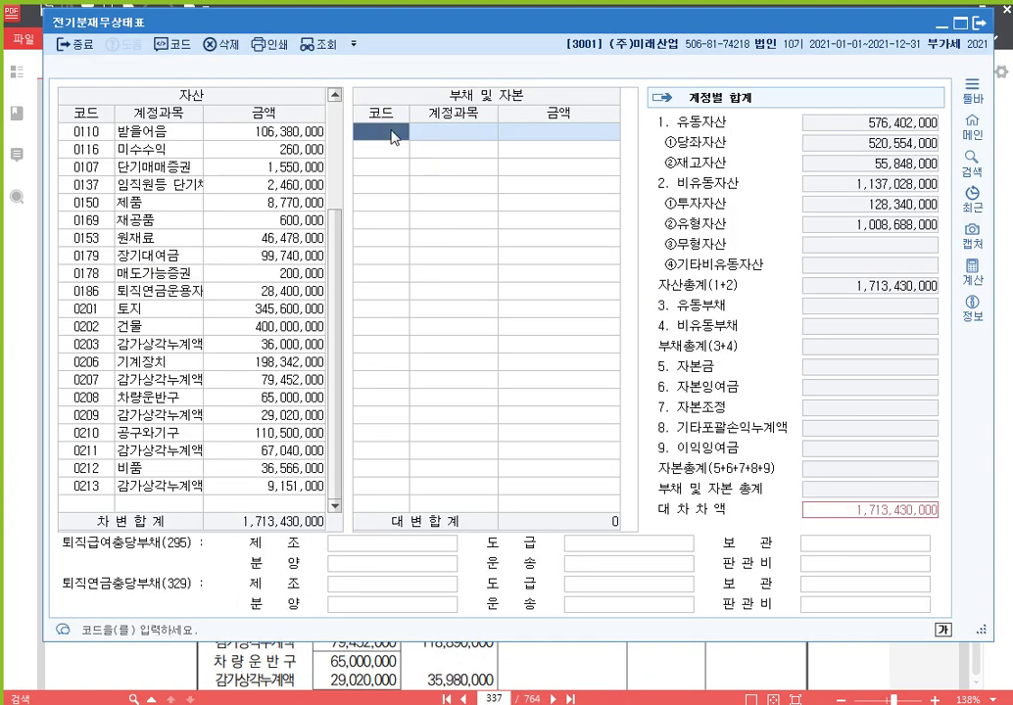
- Enter 외상매입금 (0251) at 150,000,000 and 예수금 (0254) at 4,490,000 in the liabilities and equity list
text(251)
key(Return)
text(150000000)
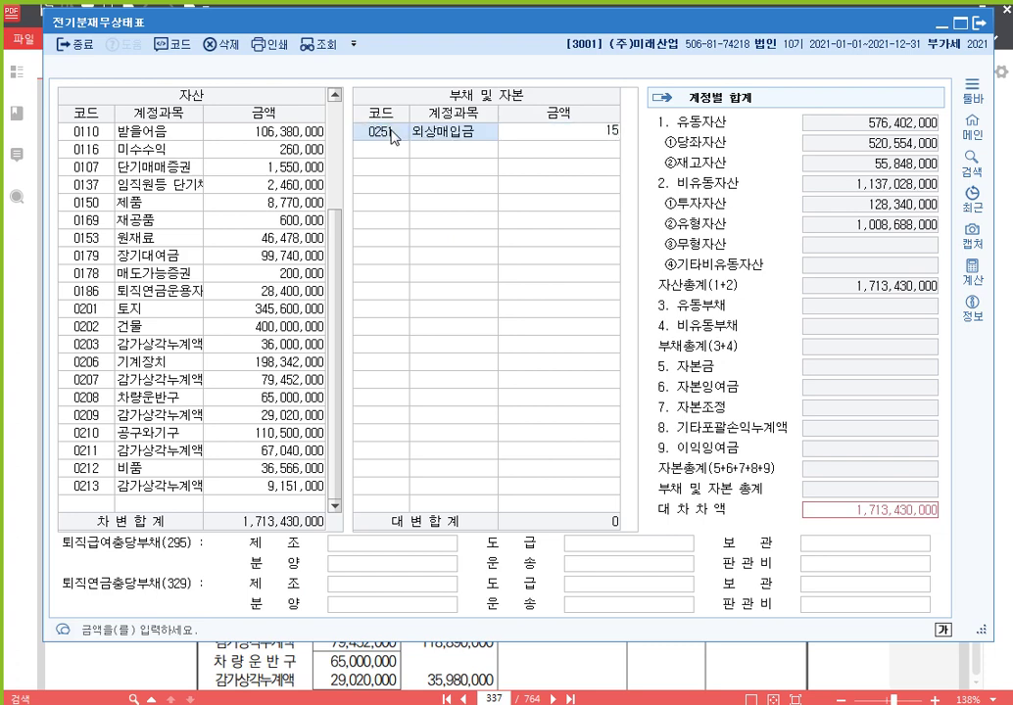
key(Return)
text(254)
key(Return)
text(4490000)
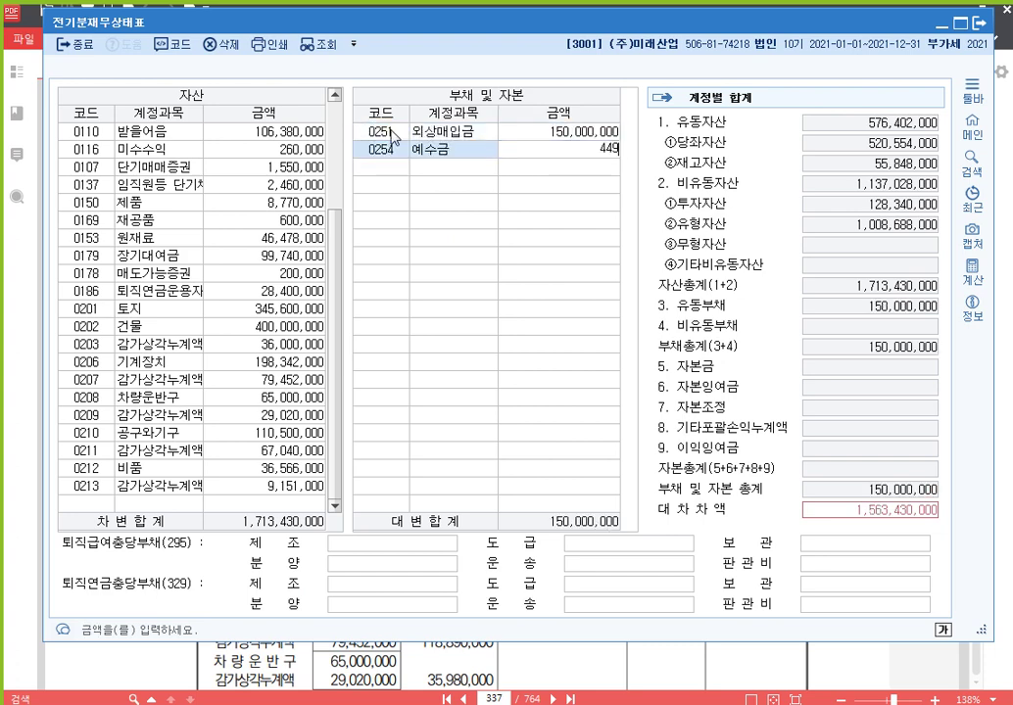
key(Return)
- Look up the account 부가세예수금 (0255) and record it at 21,270,000 in the liabilities and equity list
text(부가)
key(Return)
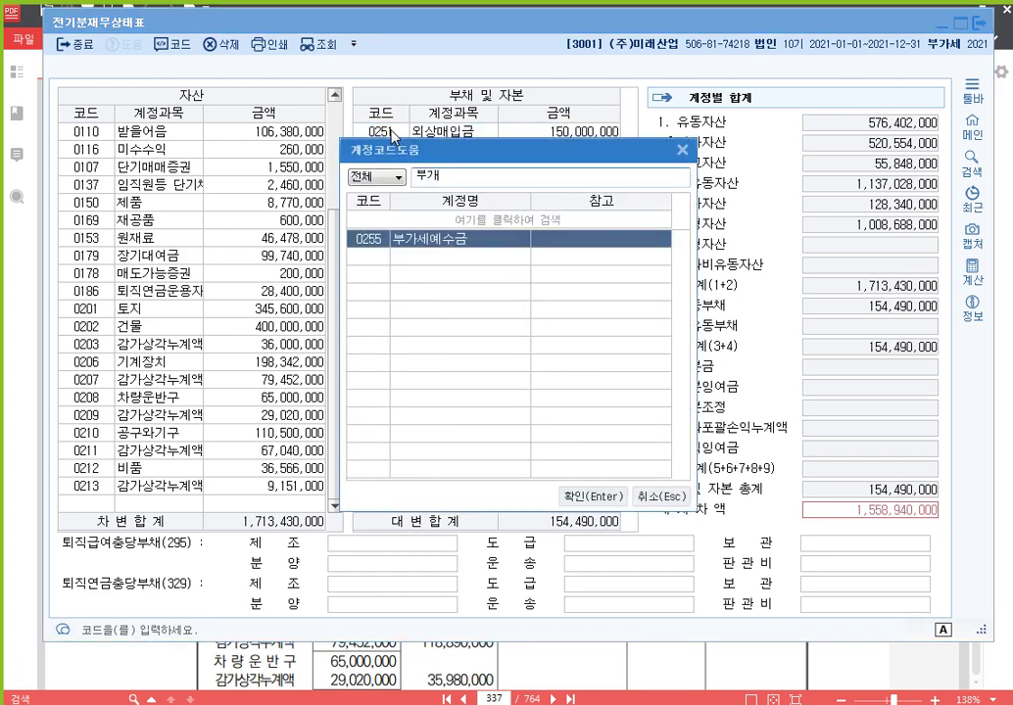
key(Return)
text(21)
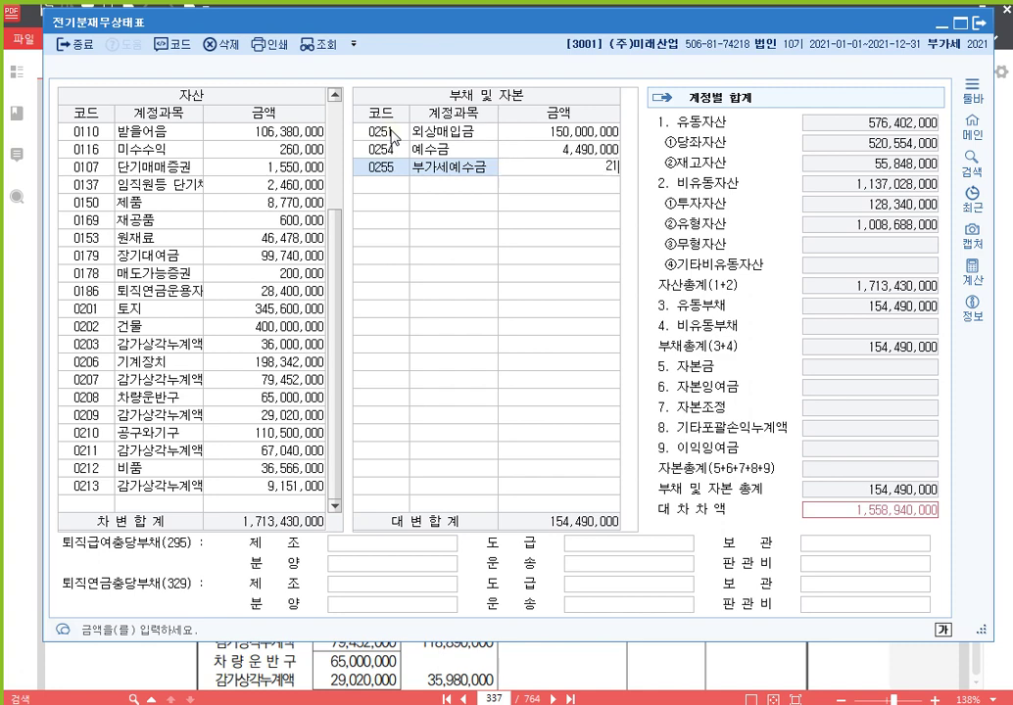
text(270000)
key(Return)
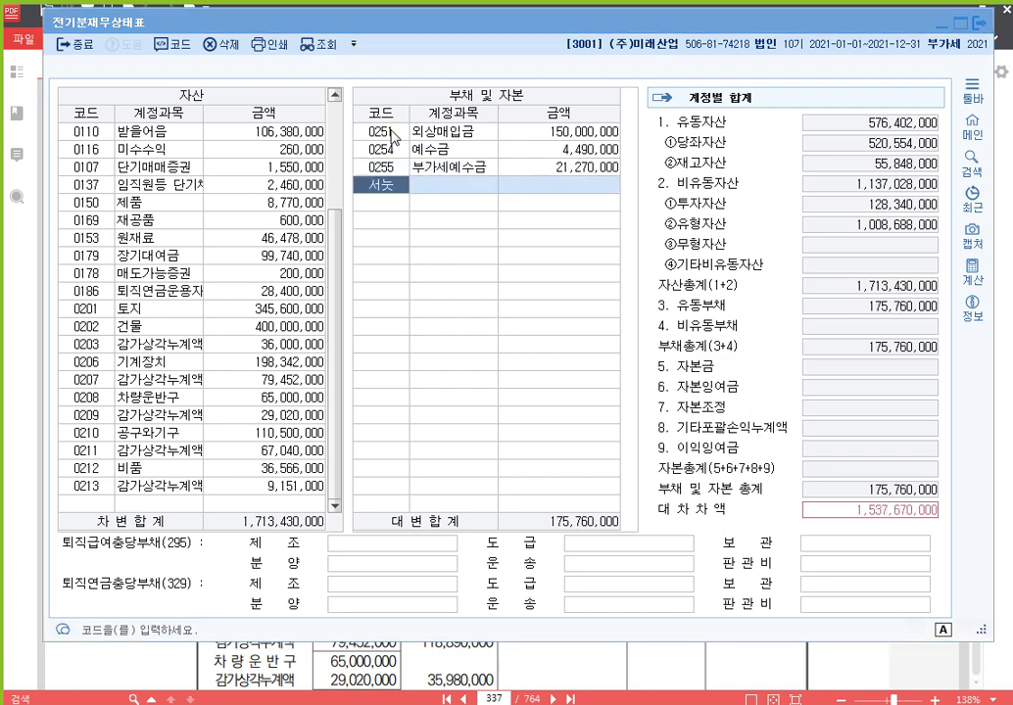
- Look up the account 선수금 (0259) and record it at 100,000,000 in the liabilities and equity list
text(서춰)
key(Return)
text(선수)
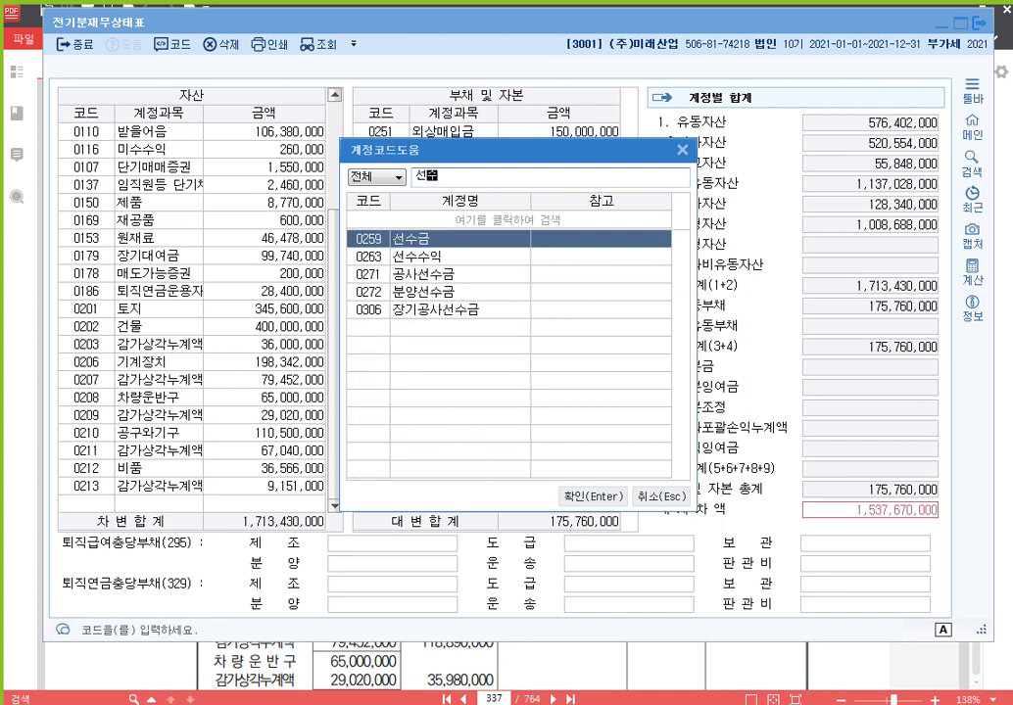
key(Return)
text(100000000)
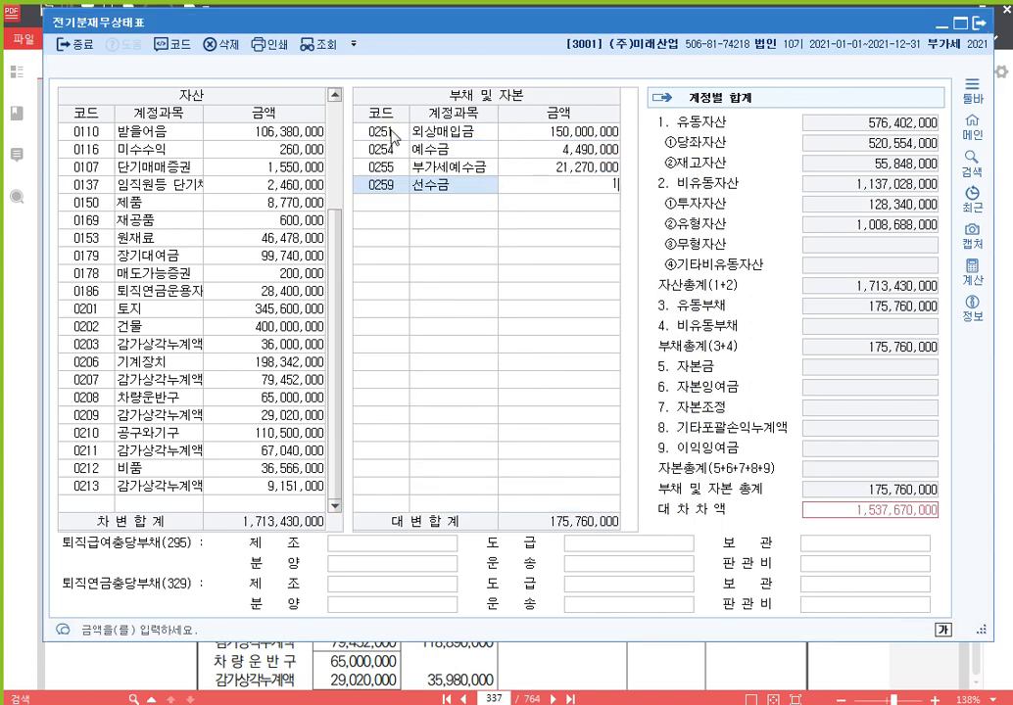
key(Return)
- Look up accounts containing 미지, choose 미지급세금 (0261) and record it at 13,000,000
text(미지)
key(Return)
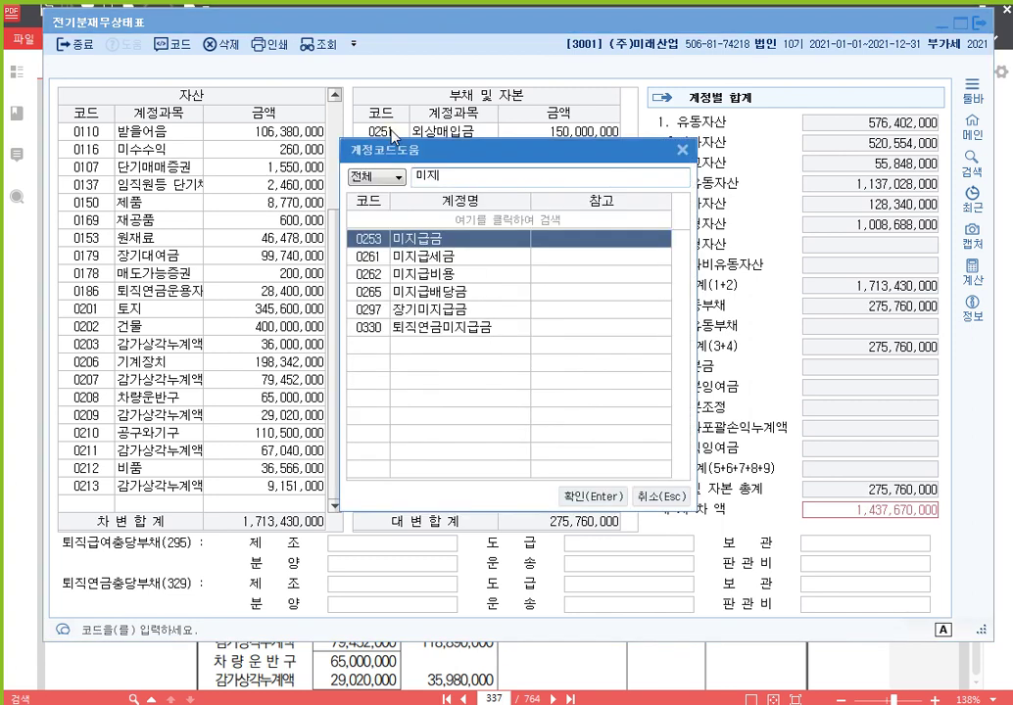
key(Down)
key(Return)
text(13000000)
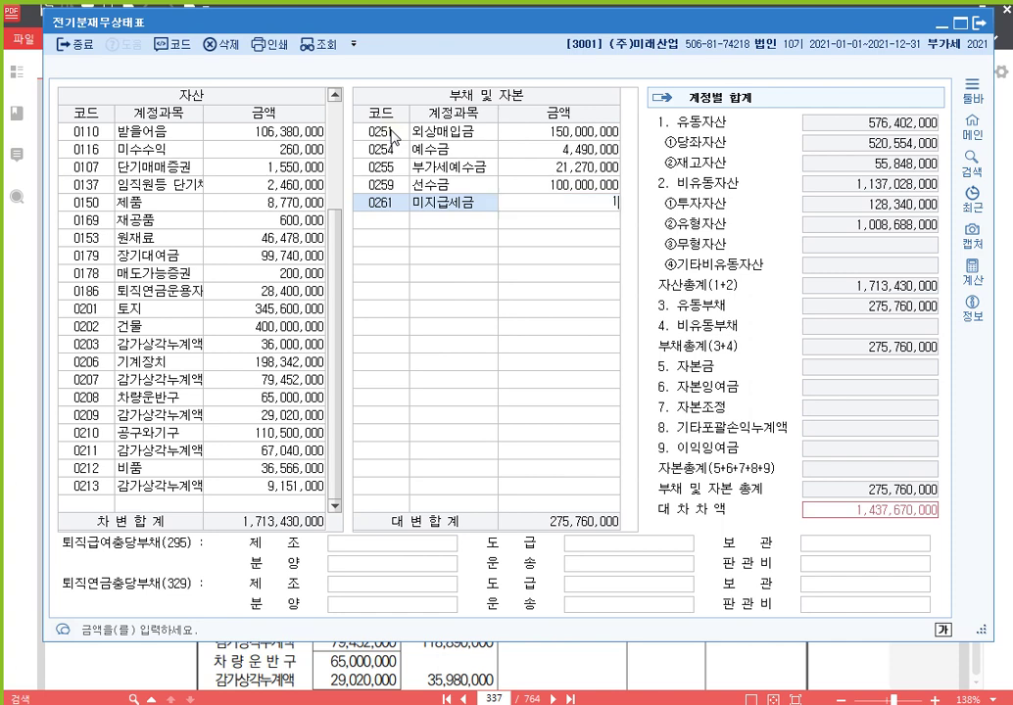
key(Return)
- Look up accounts containing 미지, choose 미지급비용 (0262) and record it at 78,840,000
text(미지)
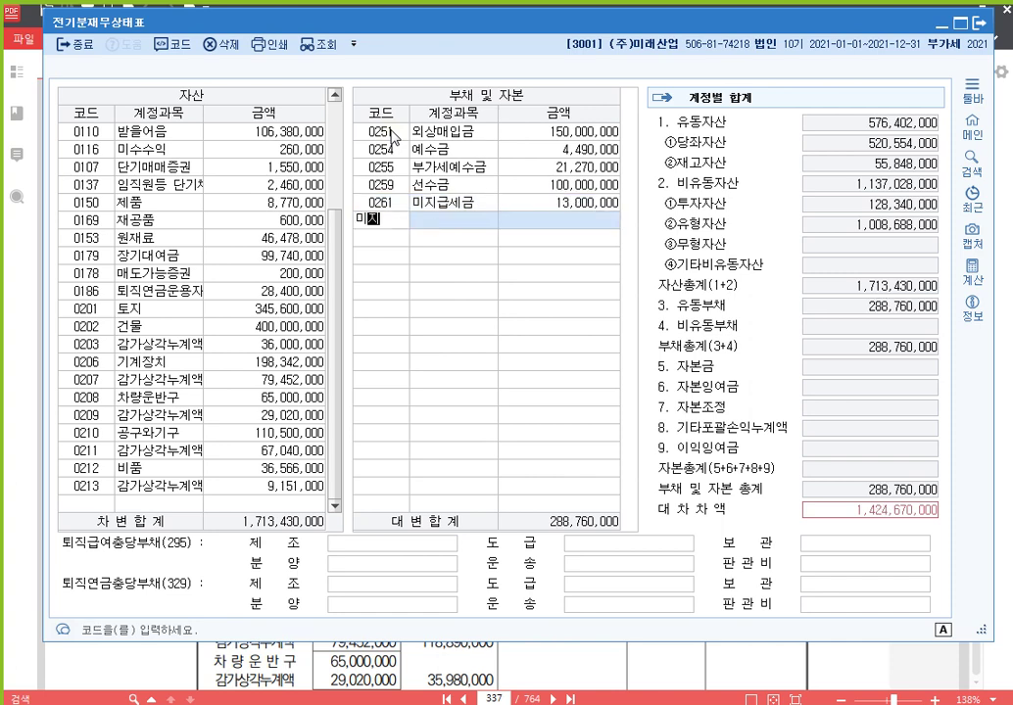
key(Return)
key(Down)
key(Return)
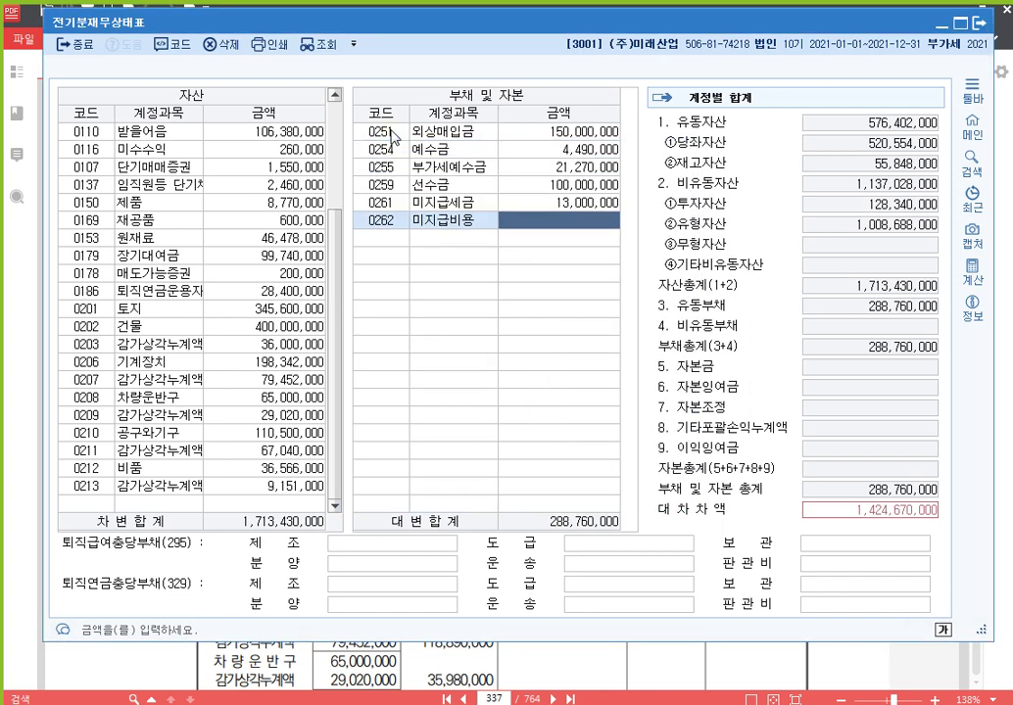
text(78840000)
key(Return)
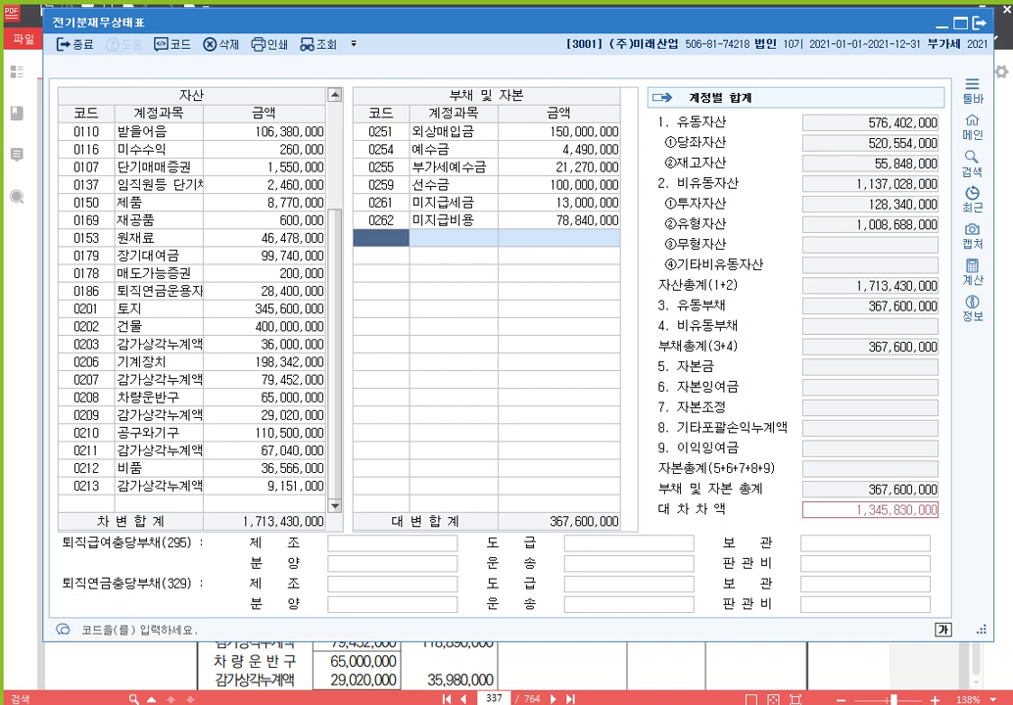
- Add 장기차입금 (0293) as the next liability through the account lookup and set its amount to 133,300,000
click(975, 666)
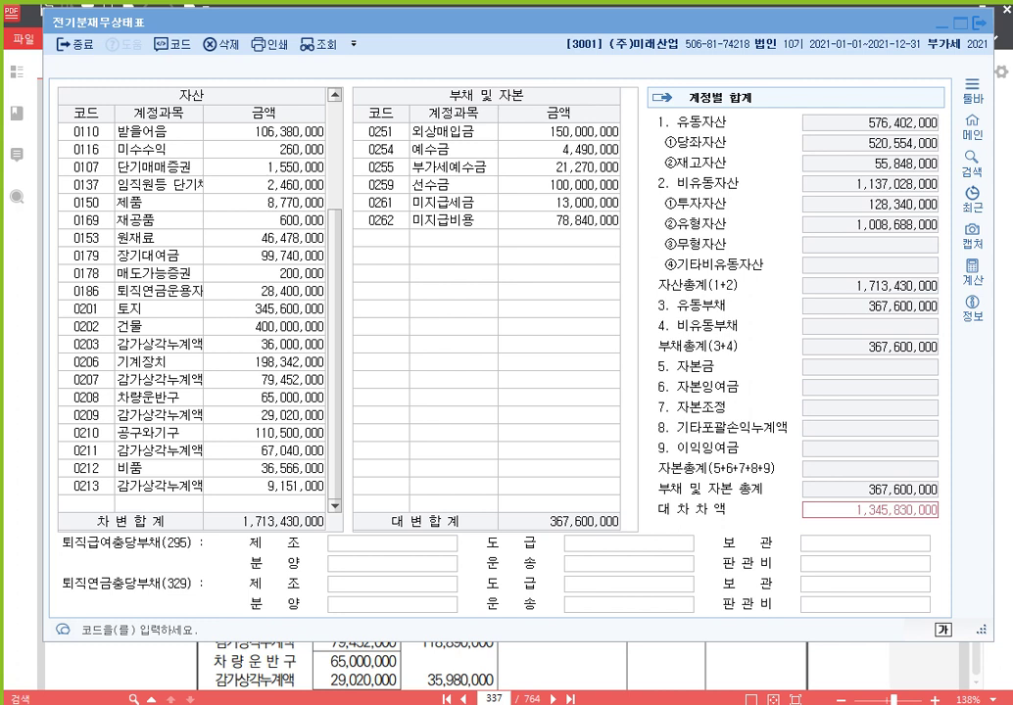
click(389, 235)
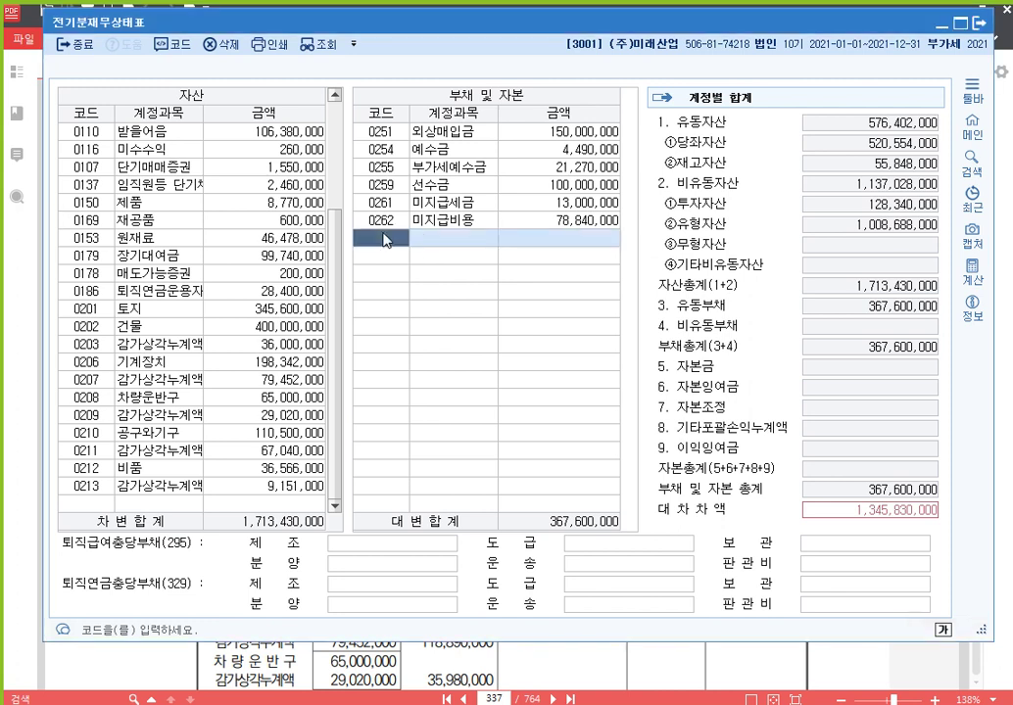
text(자ㅇ기)
key(Return)
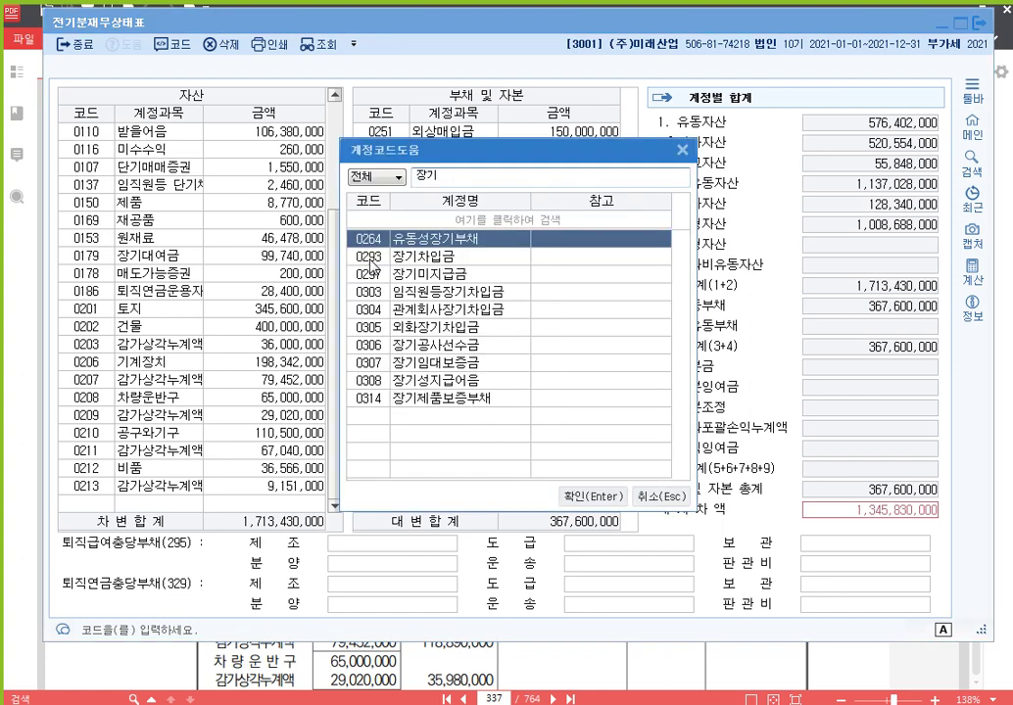
text(차)
key(Return)
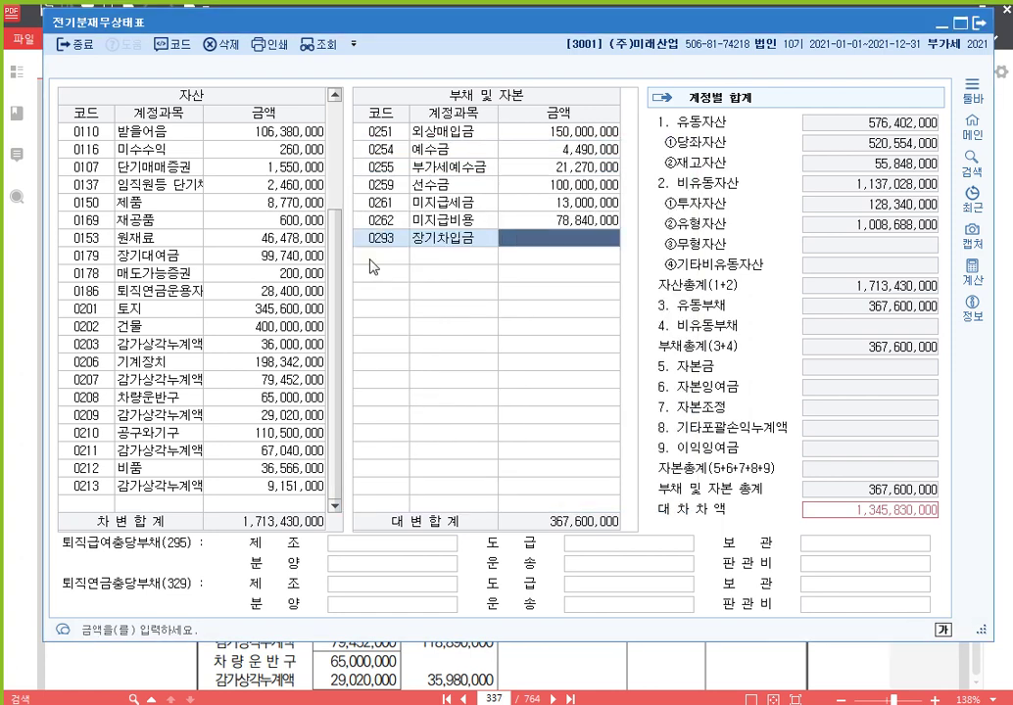
text(133300000)
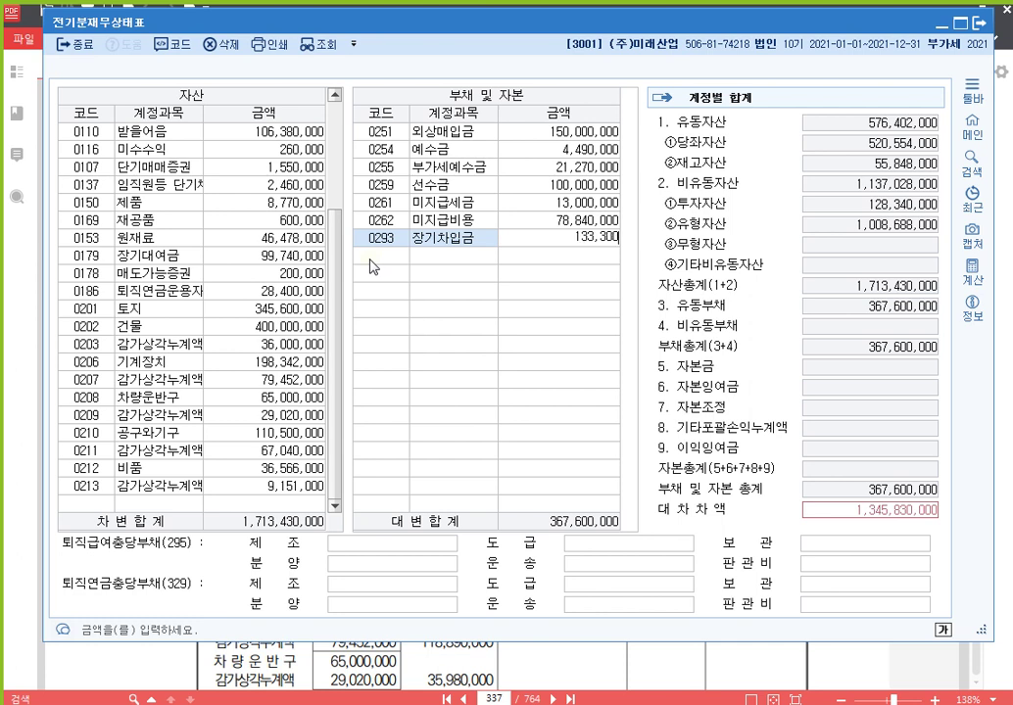
key(Return)
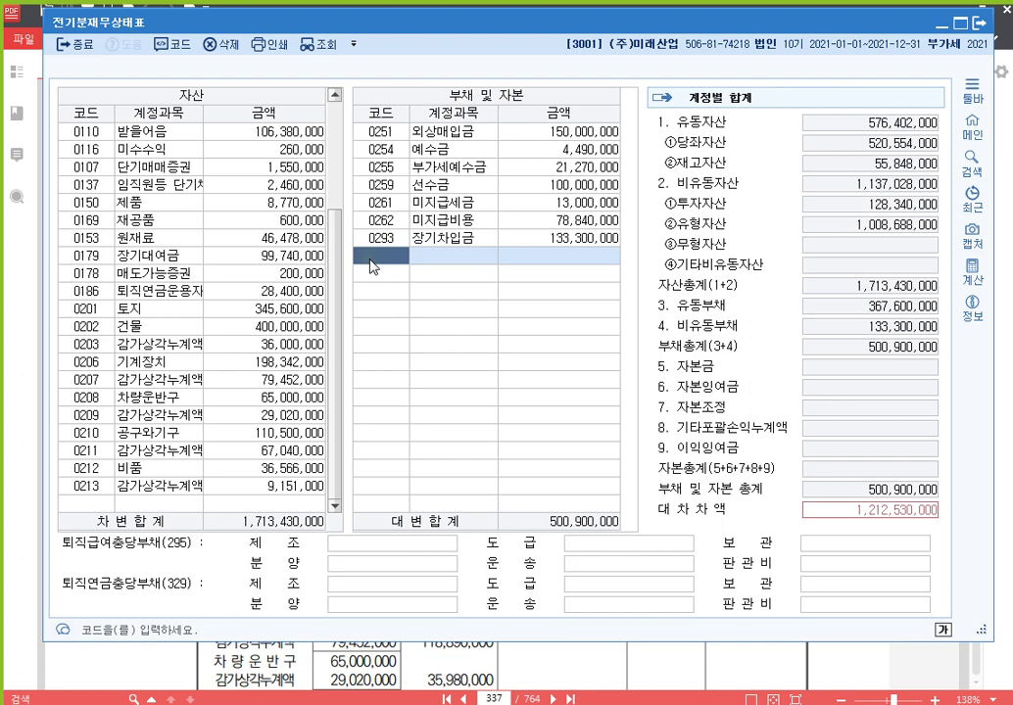
- Switch to 알PDF to examine the source balance sheet and its footnote on entering account 295, and return to the accounting program
key(alt+Tab)
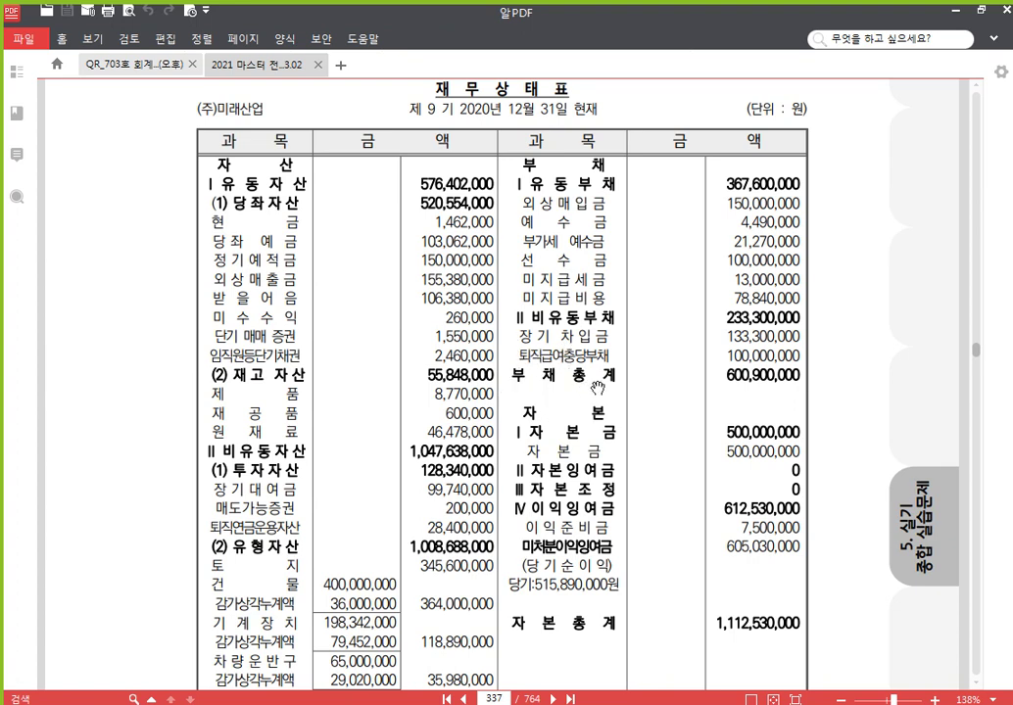
scroll(710, 362, down, 1)
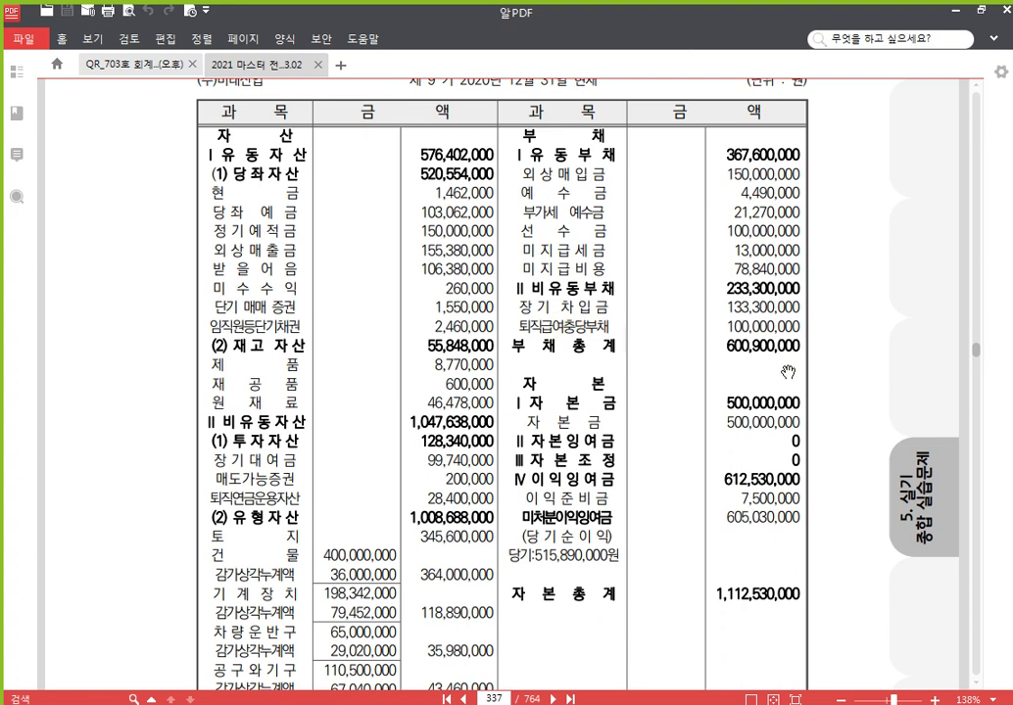
scroll(890, 236, down, 5)
scroll(283, 423, down, 3)
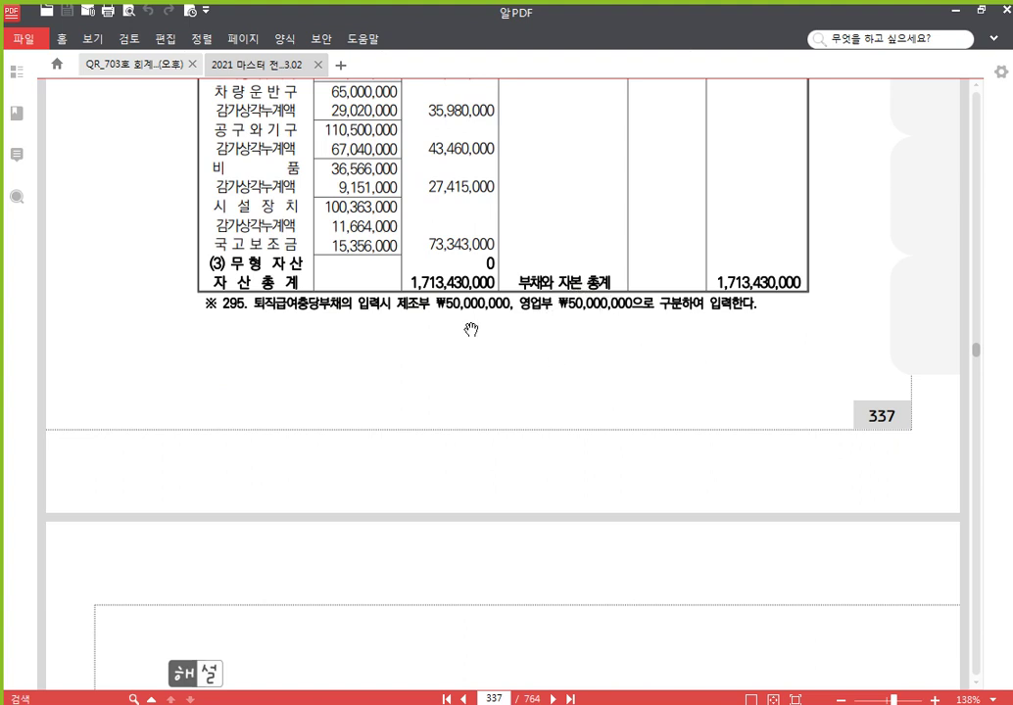
scroll(785, 171, up, 5)
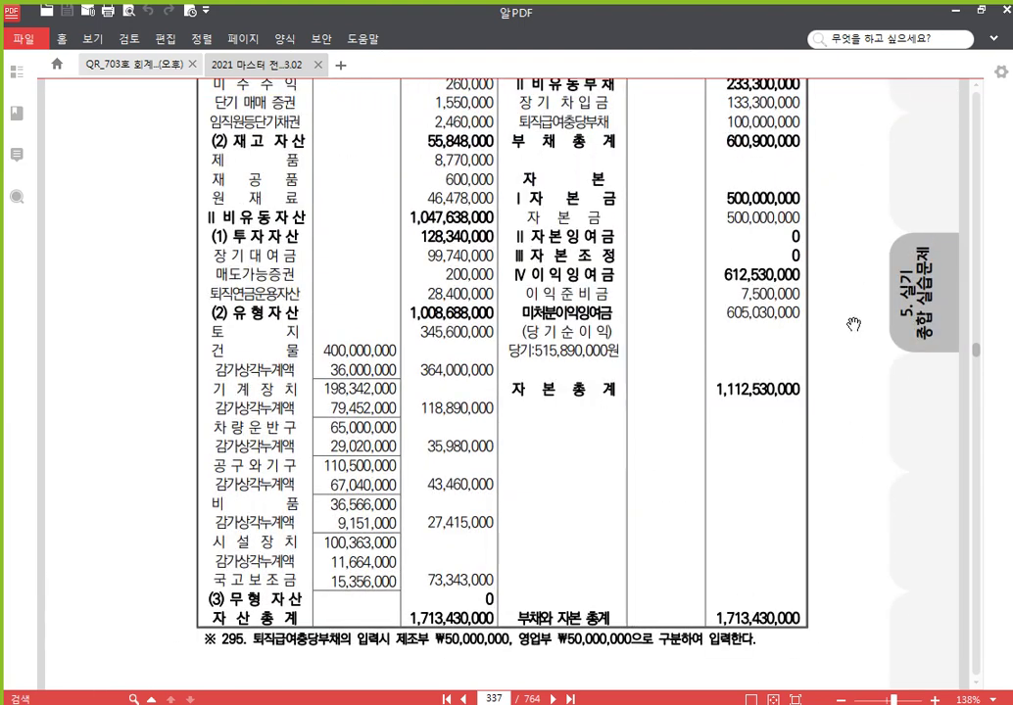
click(573, 704)
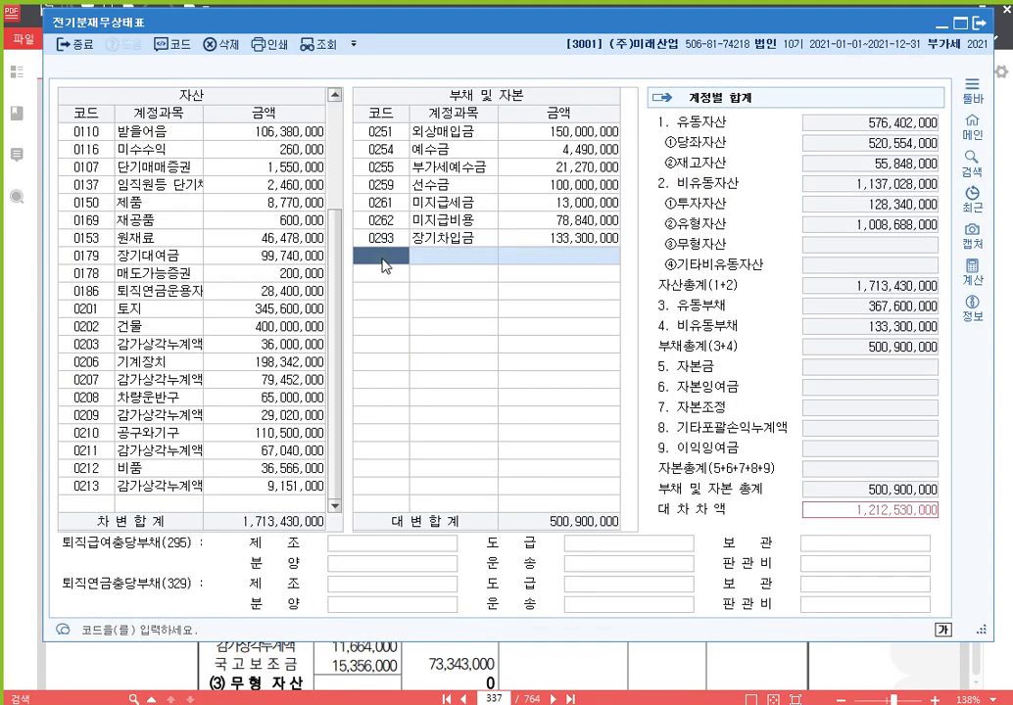
- Add 퇴직급여충당부채 (0295) through the account lookup and set its 제조 portion to 50,000,000
text(퇴직)
key(Return)
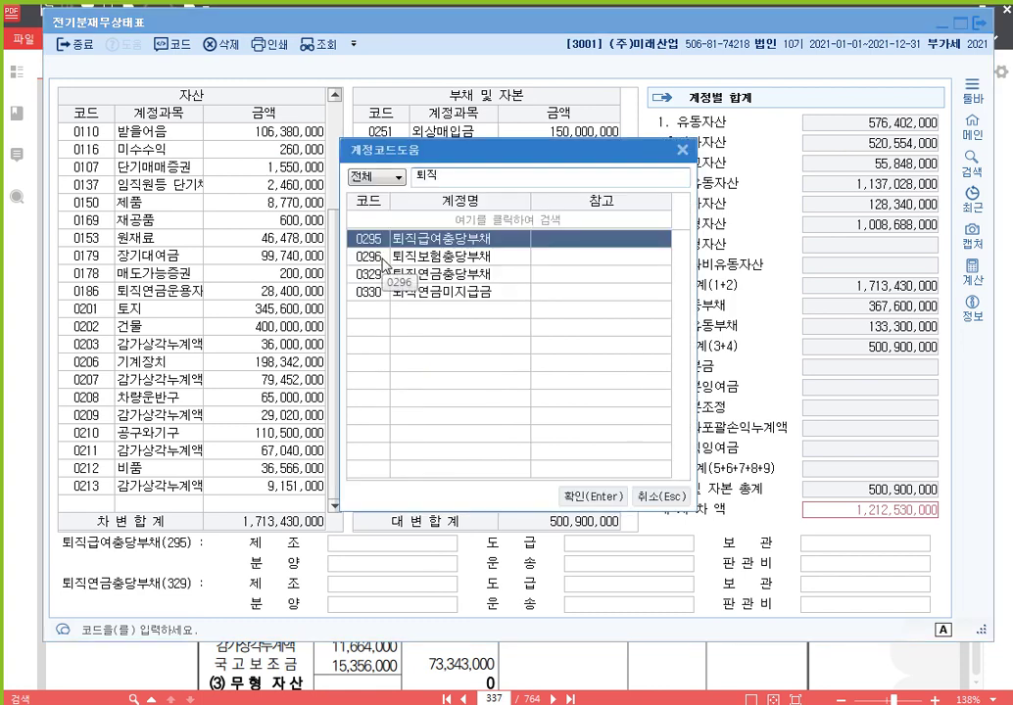
key(Return)
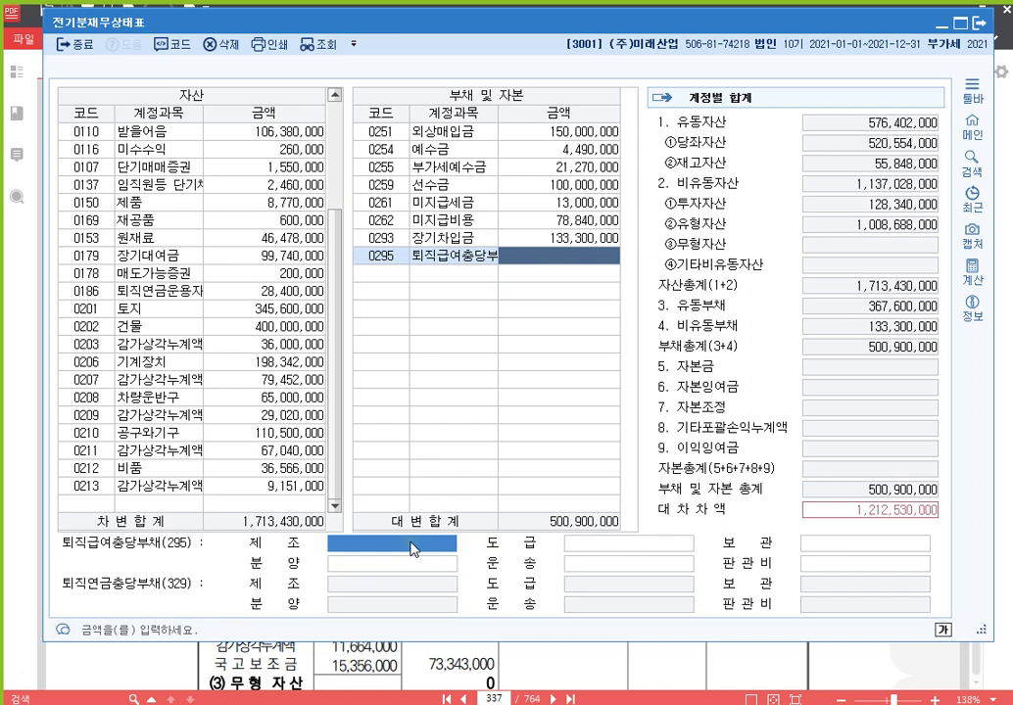
text(50000000)
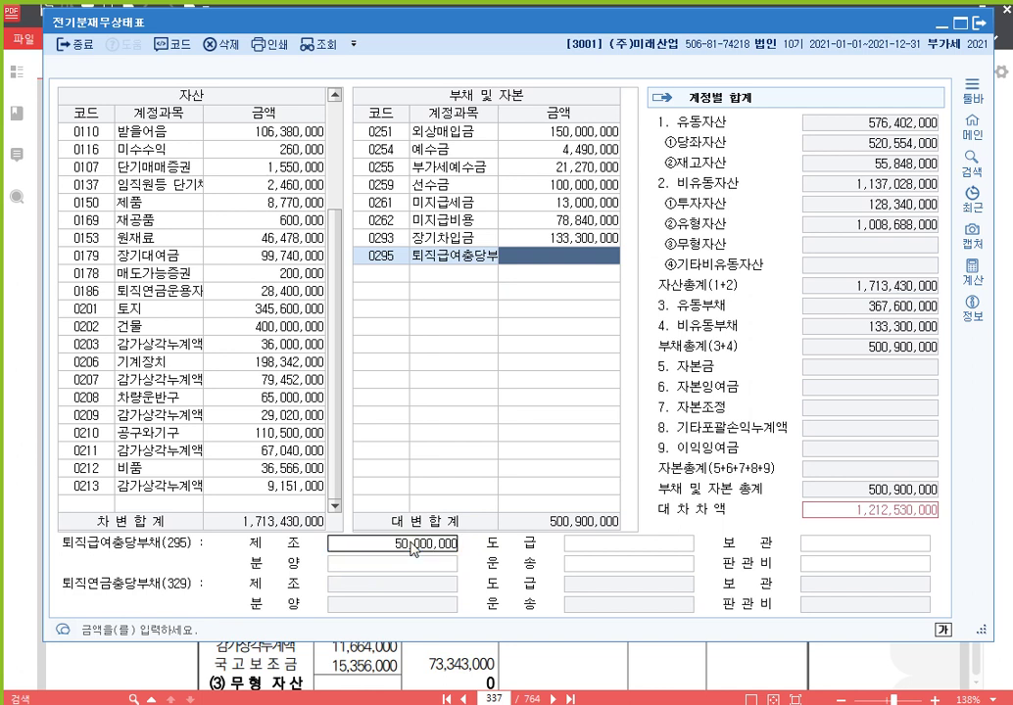
key(Return)
- Set the 판관비 portion of 퇴직급여충당부채 (295) to 50,000,000
click(413, 549)
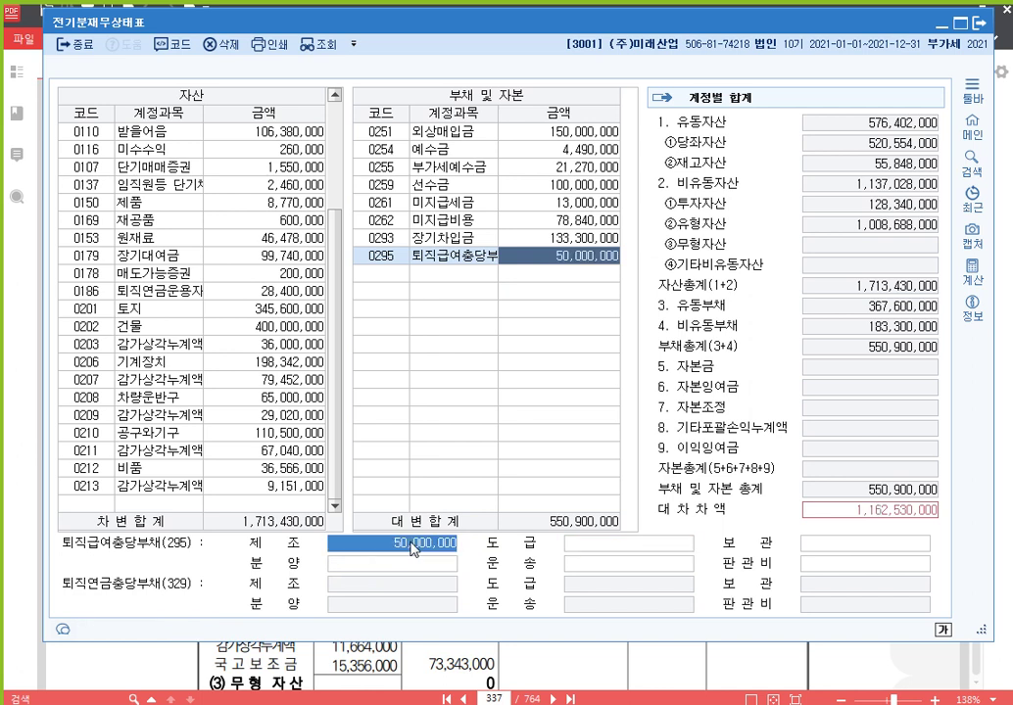
key(Return)
key(Return)
key(Return)
key(Return)
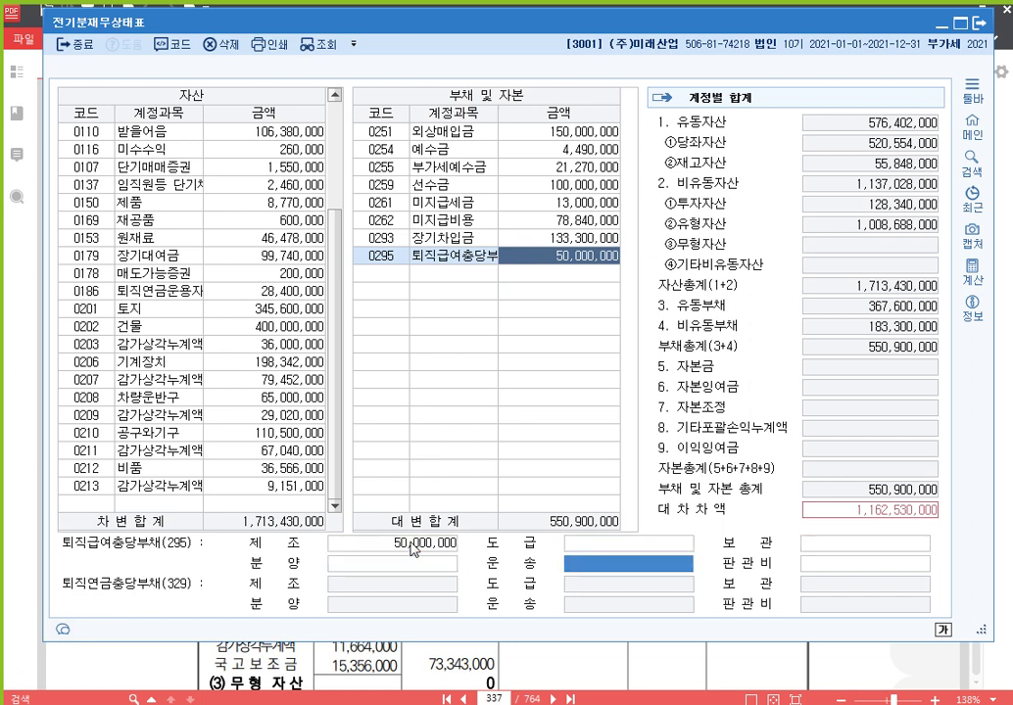
key(Return)
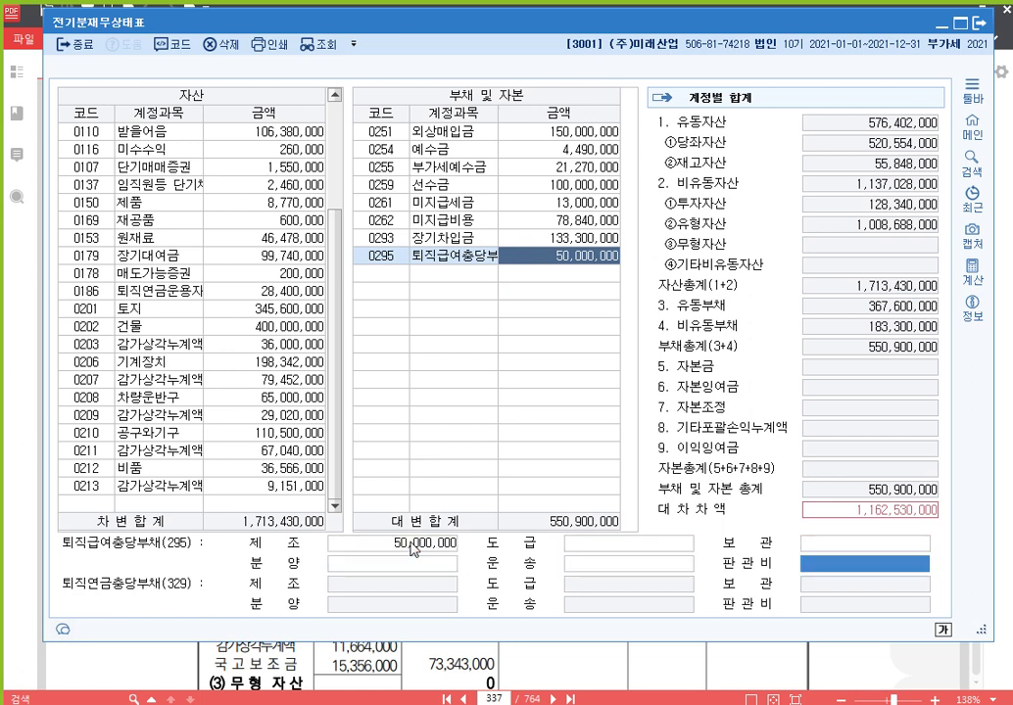
click(413, 549)
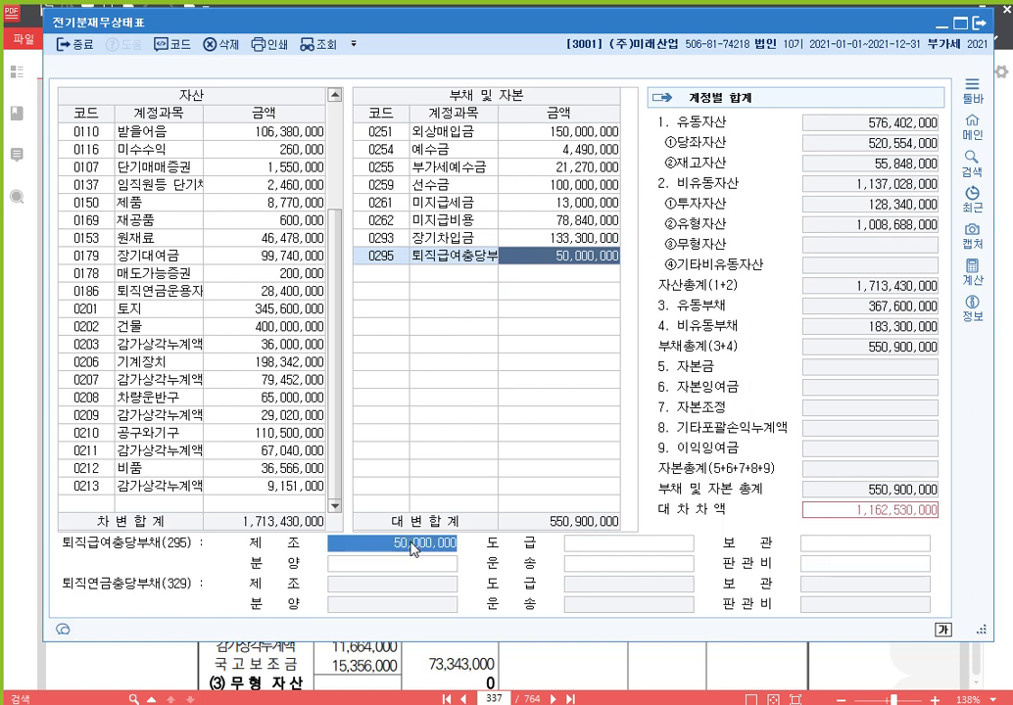
click(831, 566)
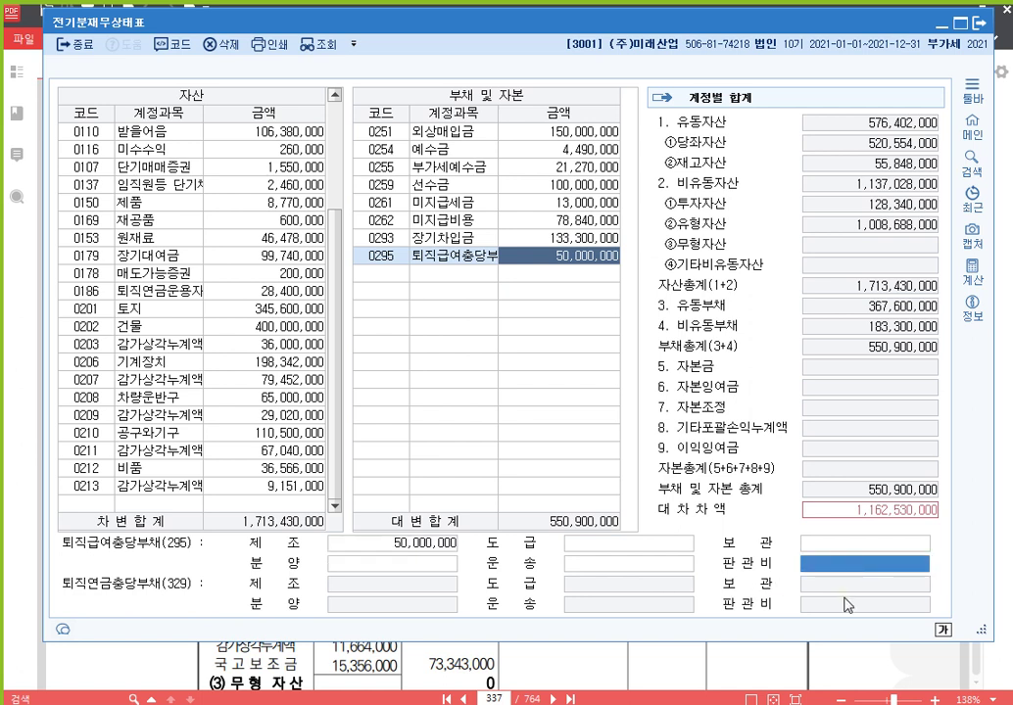
text(50000000)
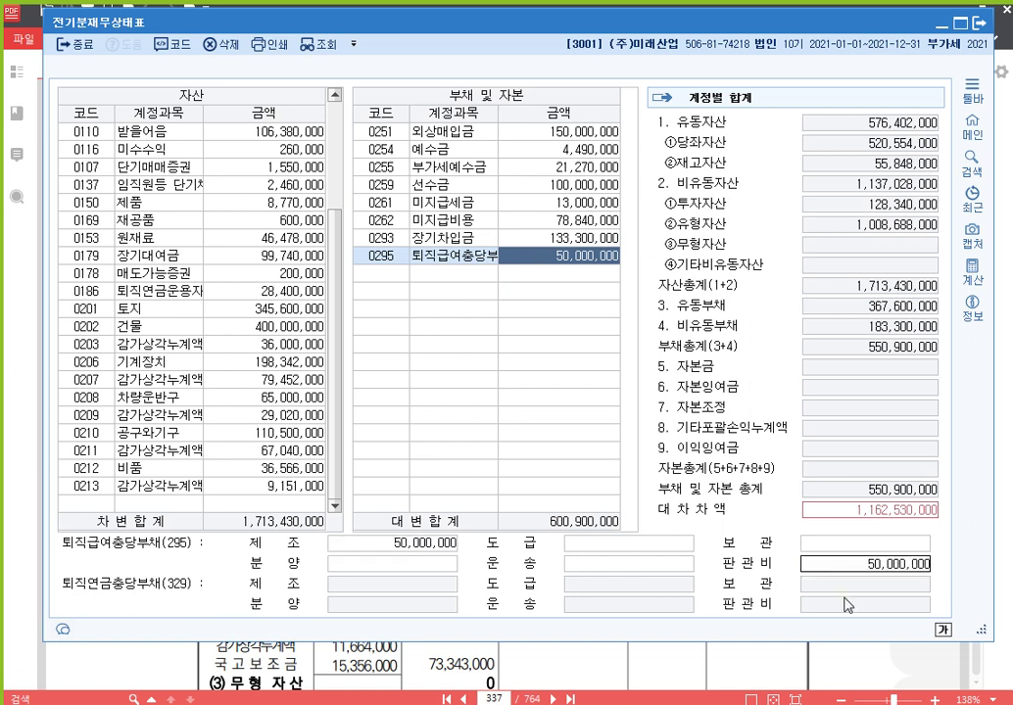
key(Return)
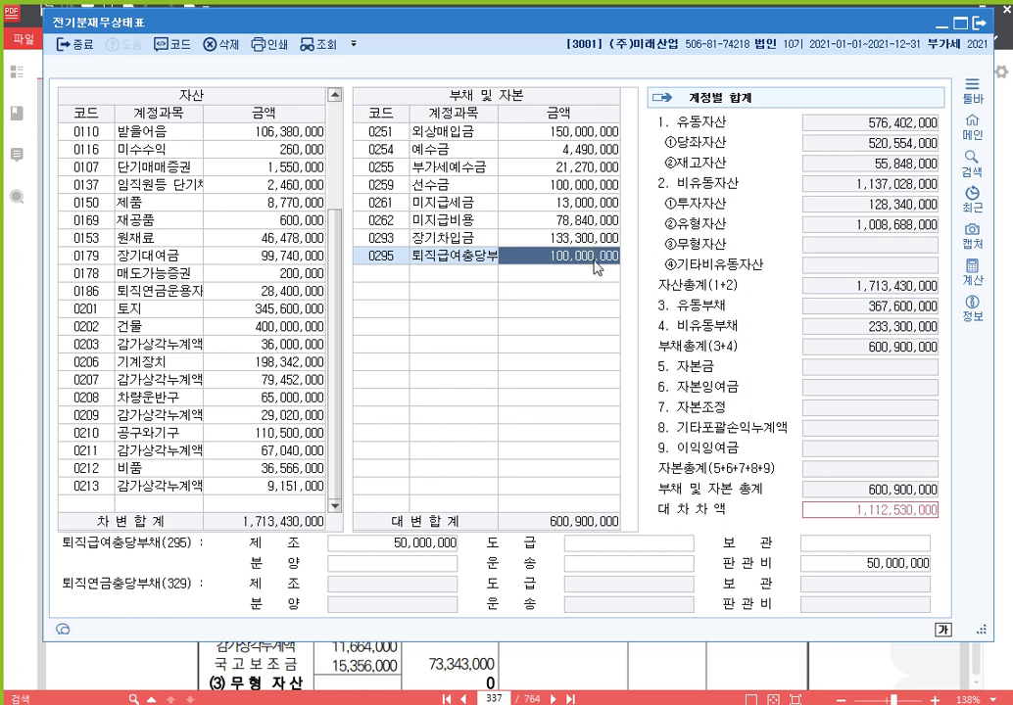
click(384, 263)
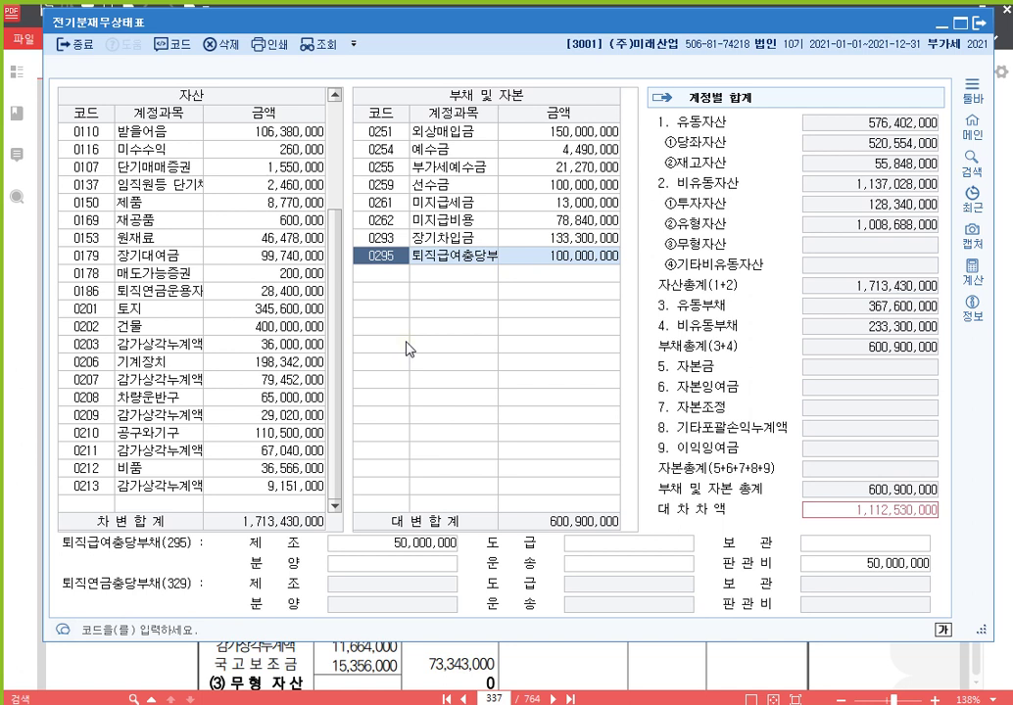
key(Return)
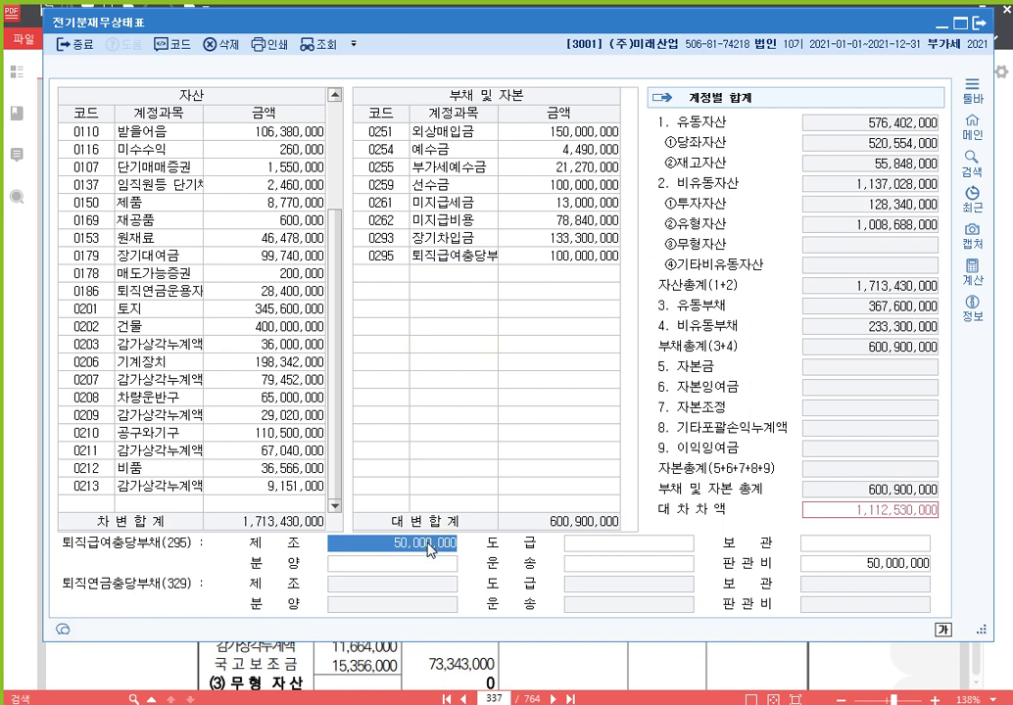
- Add 자본금 (0331) as the next entry under 부채 및 자본 and set its amount to 500,000,000
click(872, 566)
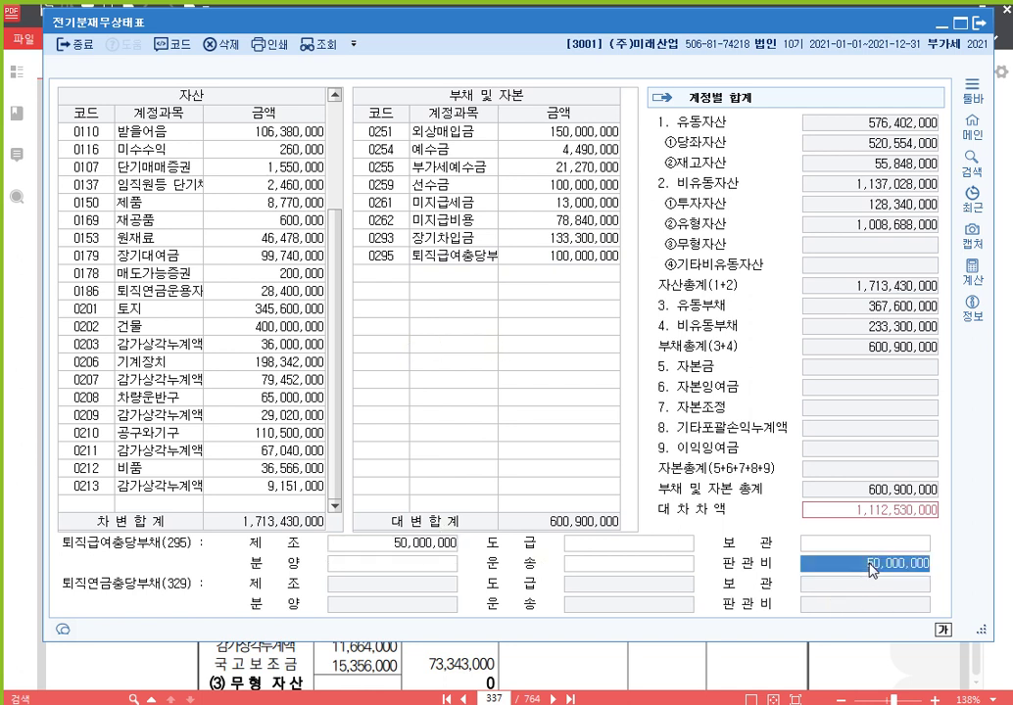
click(568, 259)
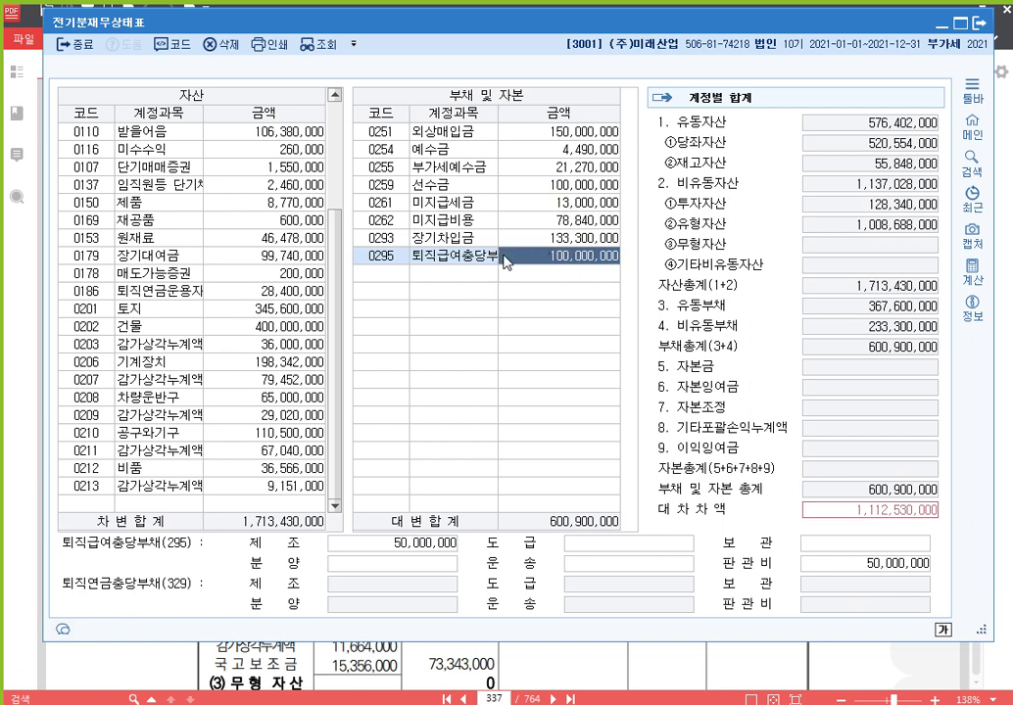
click(383, 274)
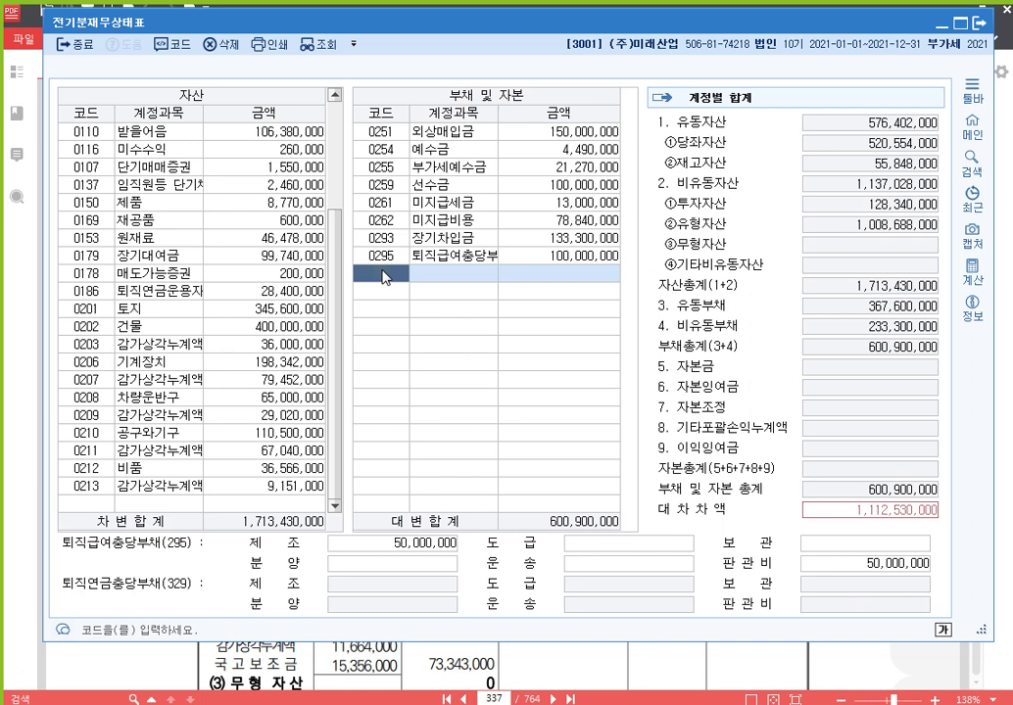
text(331)
key(Return)
text(500000000)
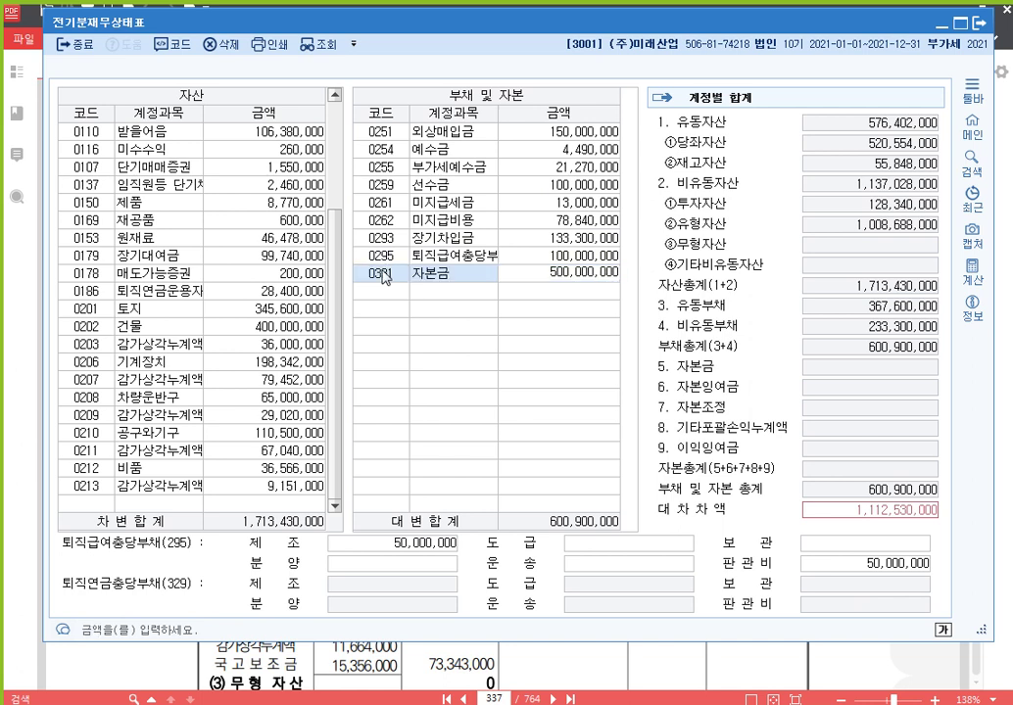
key(Return)
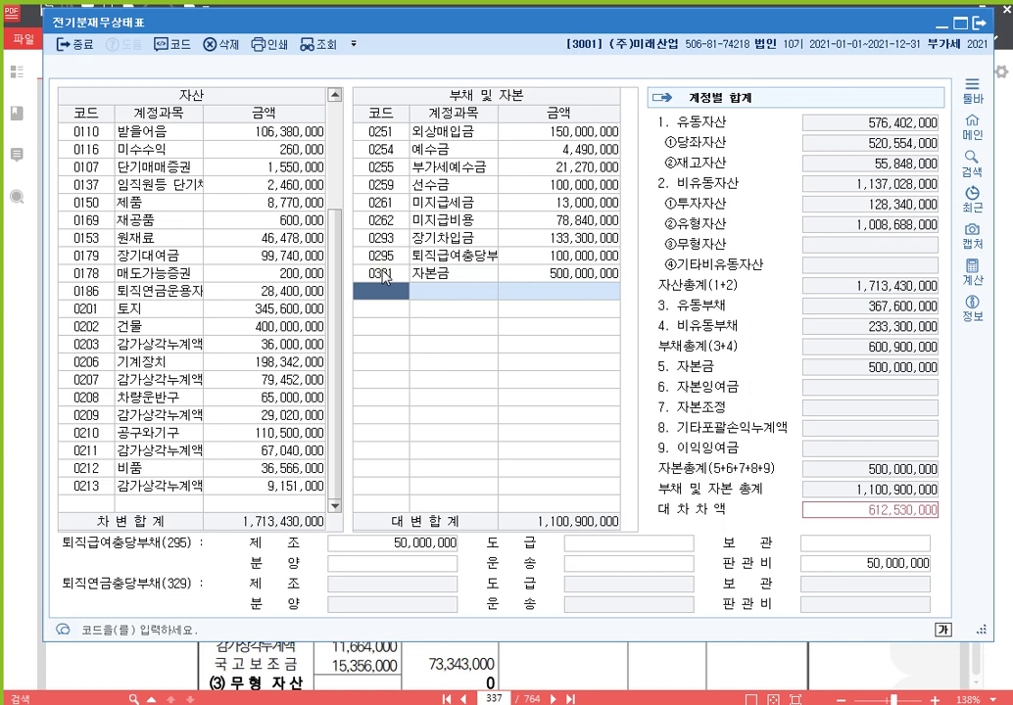
- Add 이익준비금 (0351) through an account lookup for 이익 and set its amount to 7,500,000
text(이익)
key(Return)
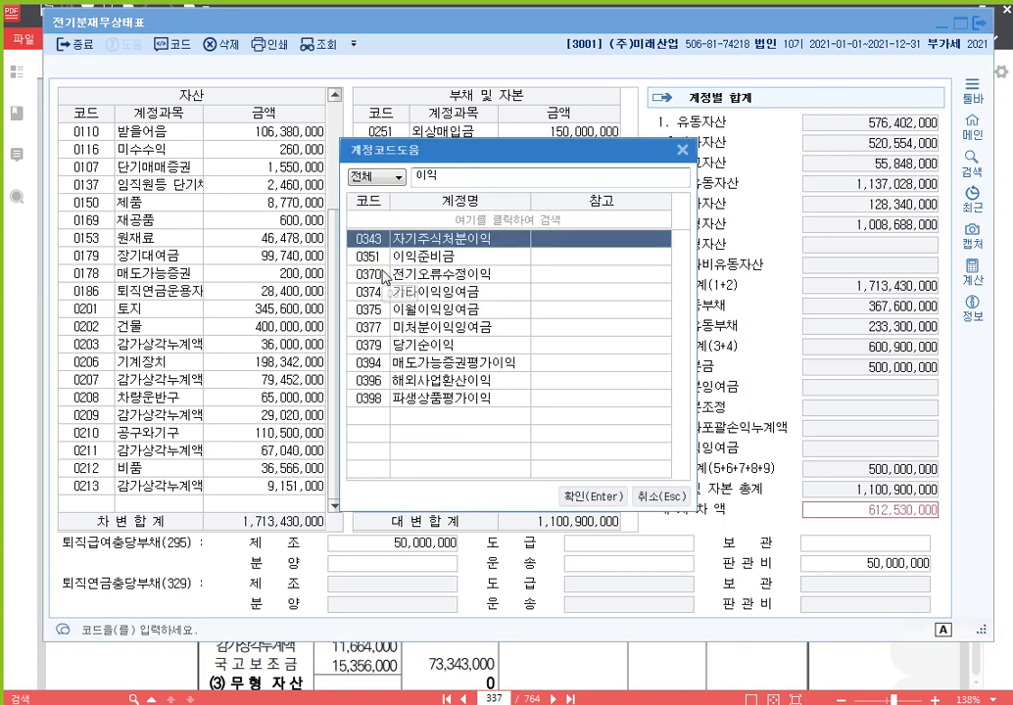
key(Down)
key(Return)
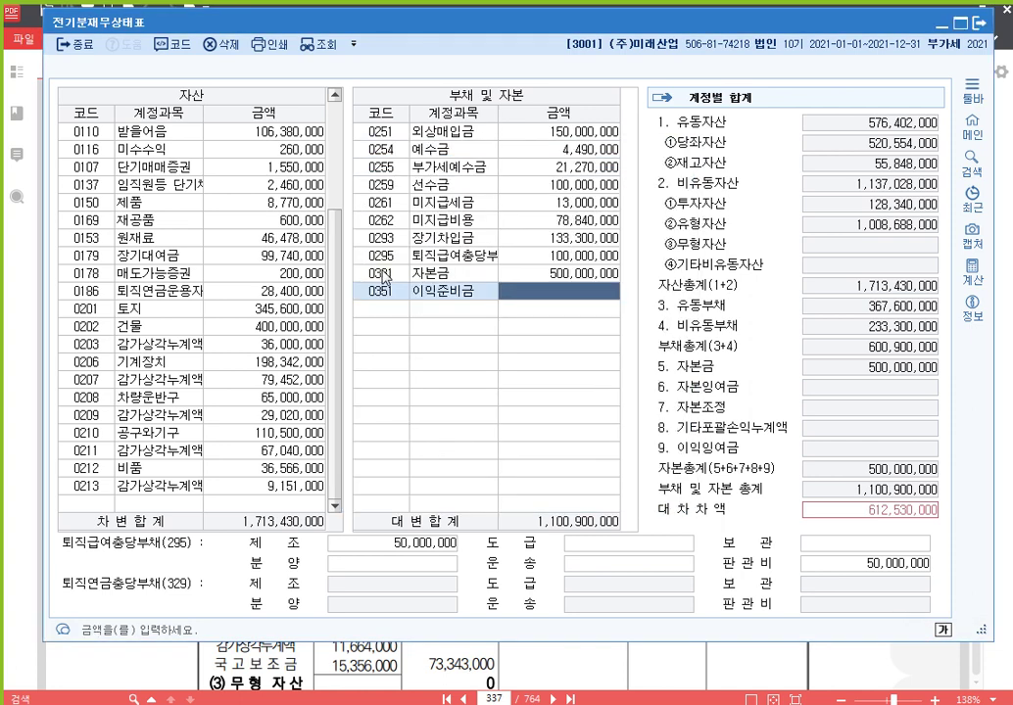
text(7500000)
key(Return)
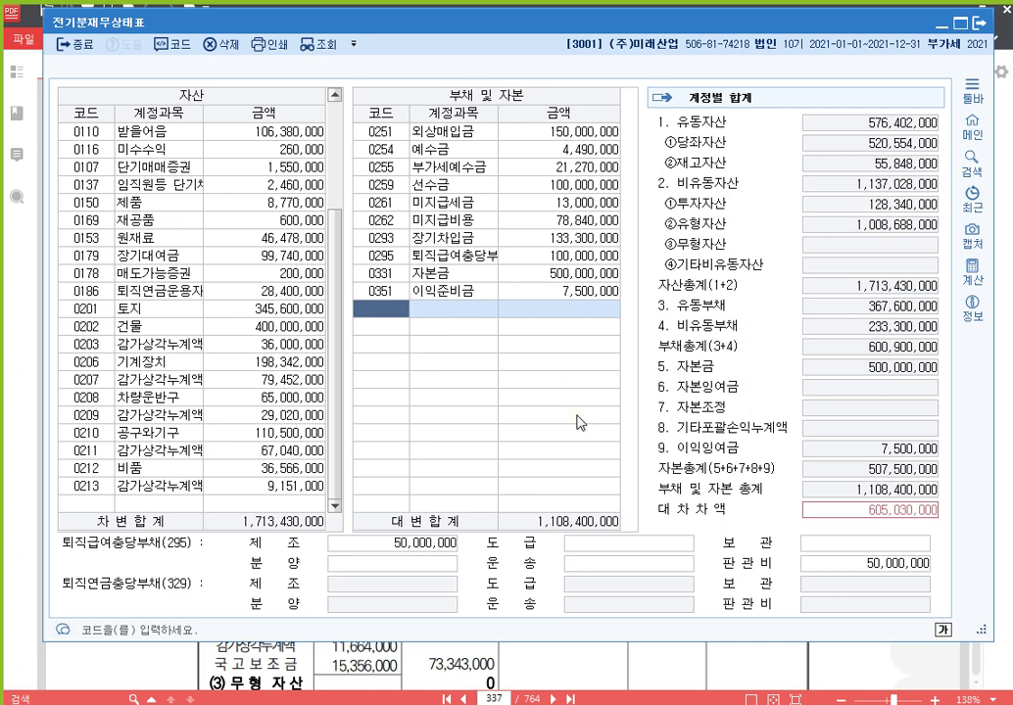
- Add 이월이익잉여금 (0375) through an account lookup for 이월 and set its amount to 605,030,000
text(이월)
key(Return)
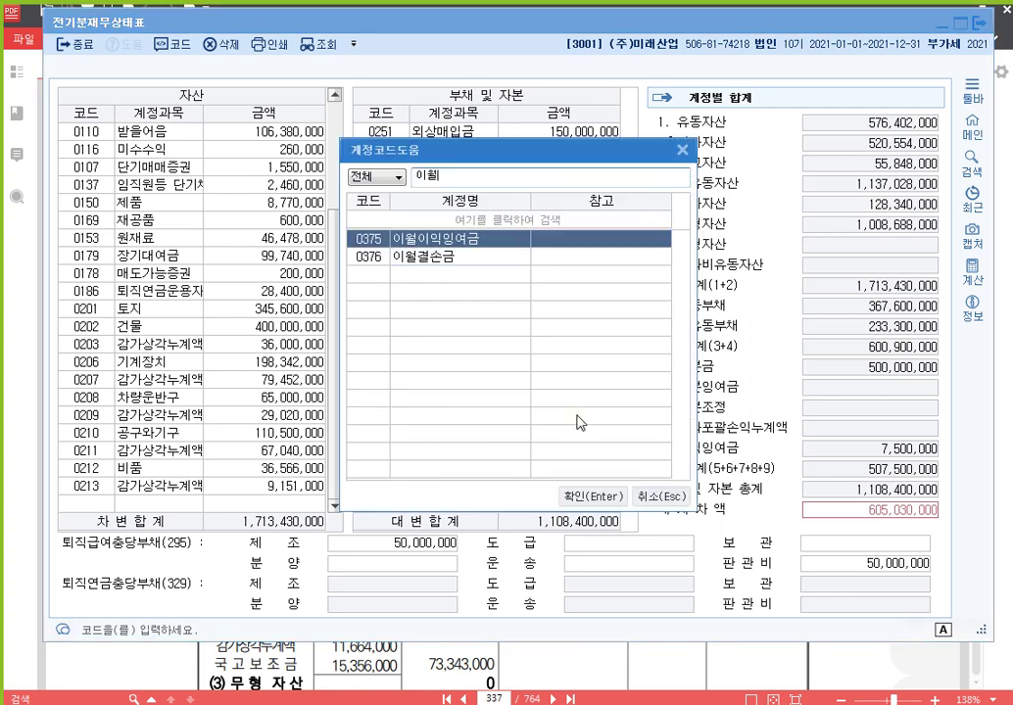
key(Return)
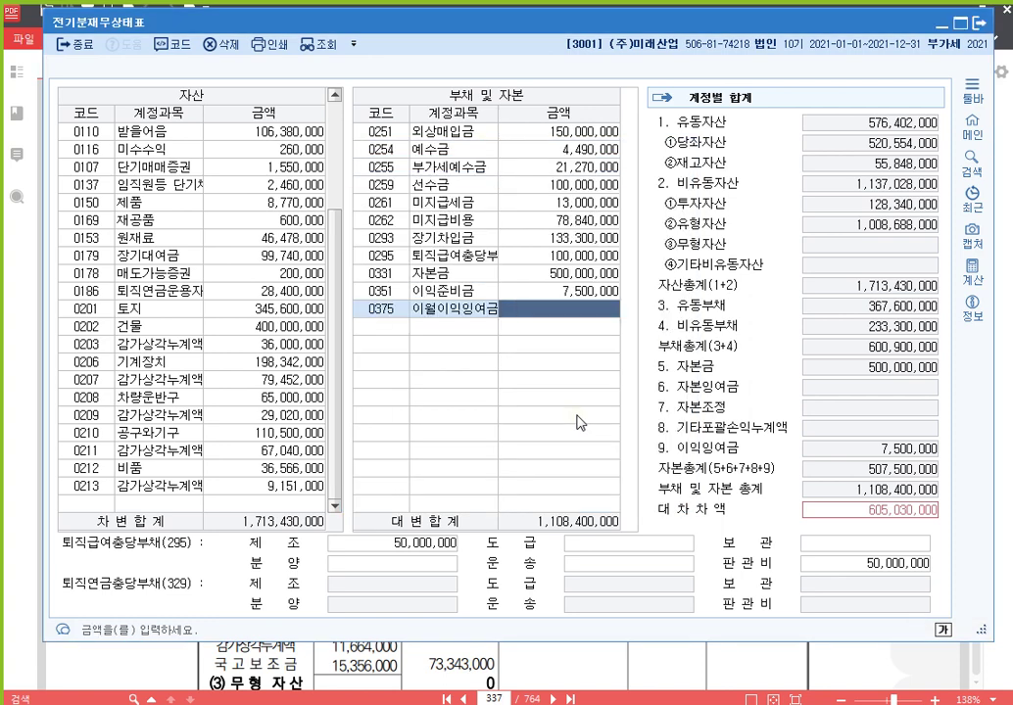
text(605)
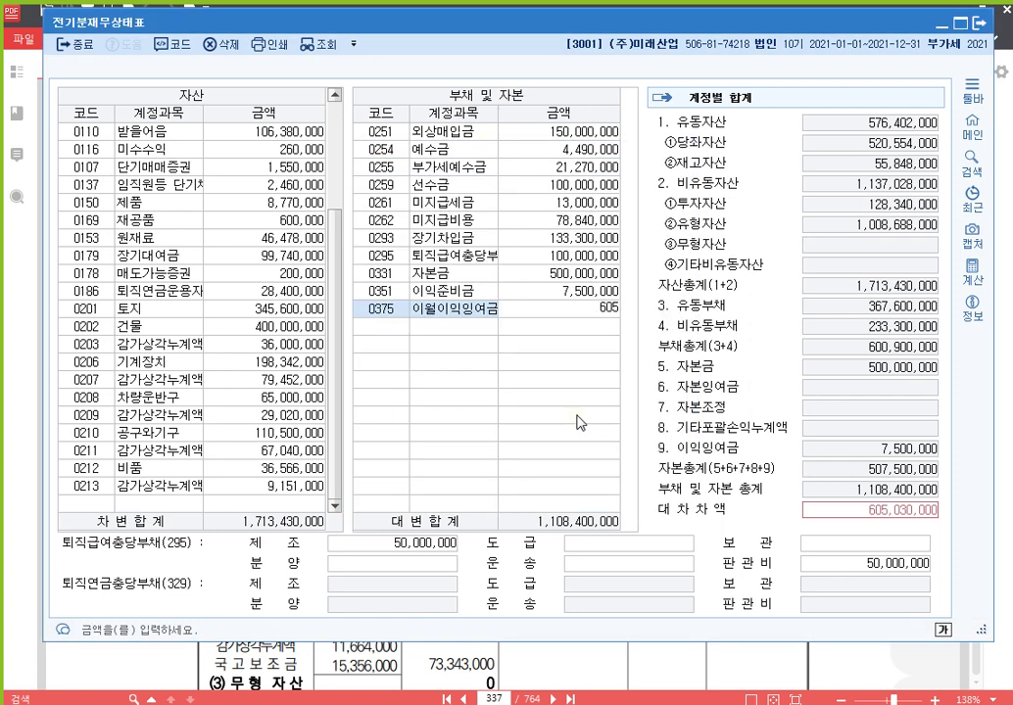
text(,030,000)
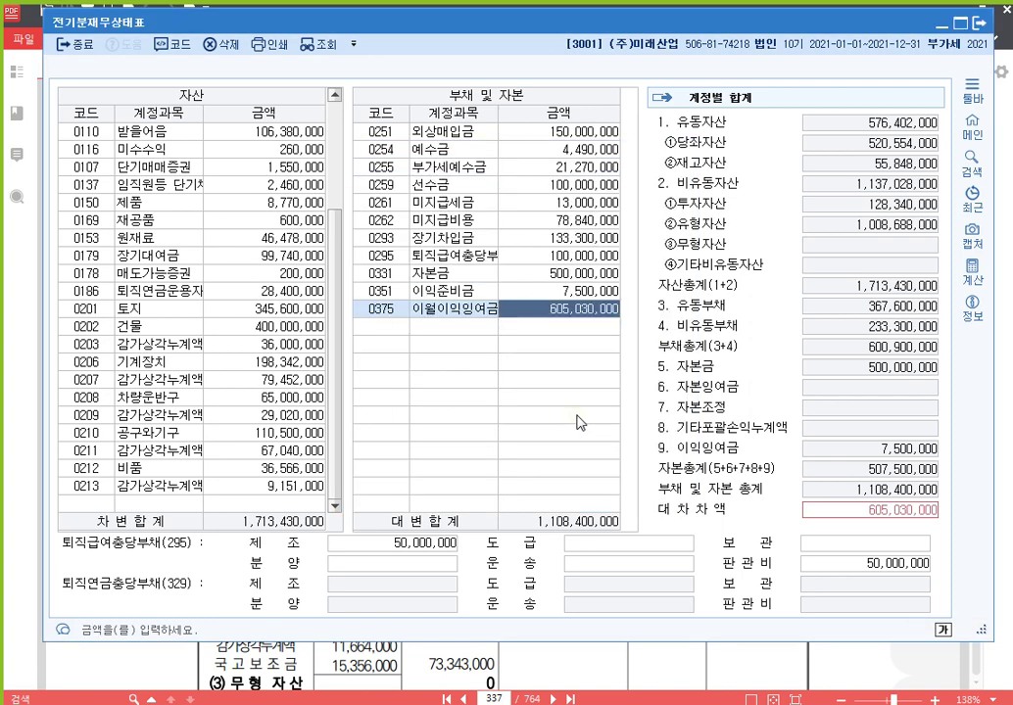
key(Return)
key(Up)
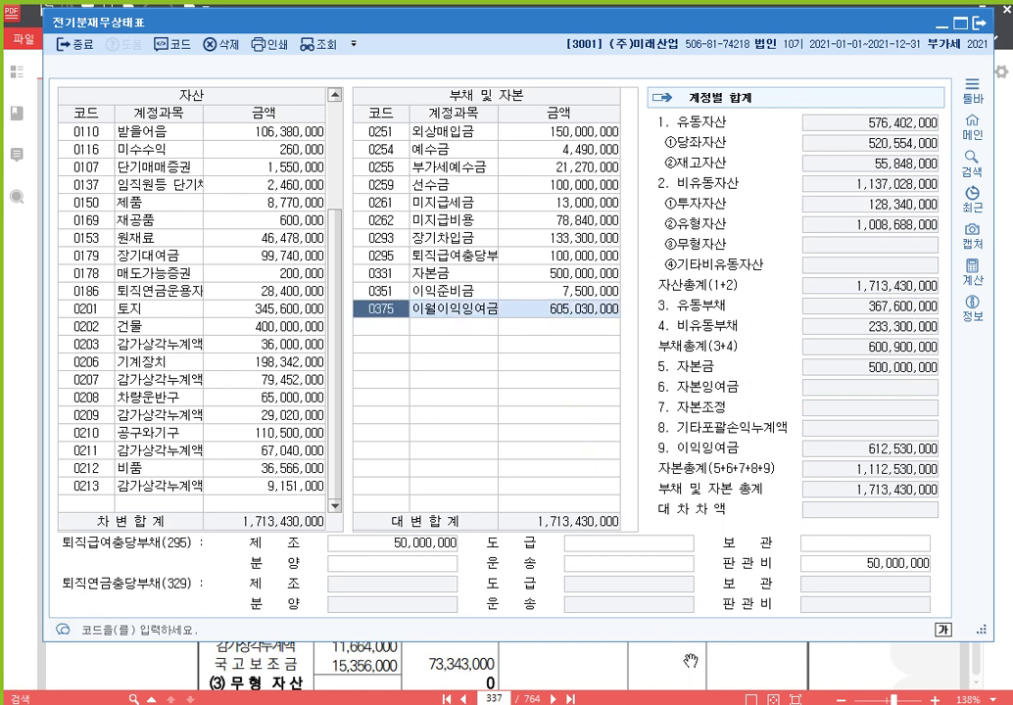
- Switch to 알PDF and examine the 제조원가명세서 for (주)미래산업 in 문제6 on page 343
mouse_move(647, 490)
mouse_down()
mouse_move(756, 527)
mouse_move(955, 530)
mouse_up()
click(703, 669)
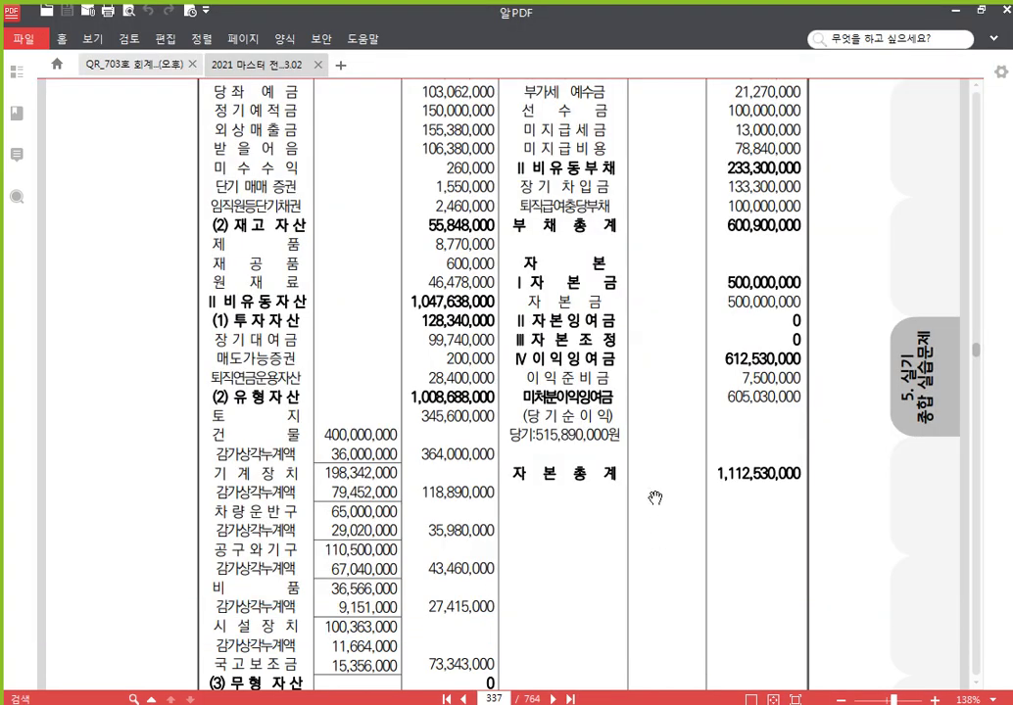
scroll(657, 490, down, 15)
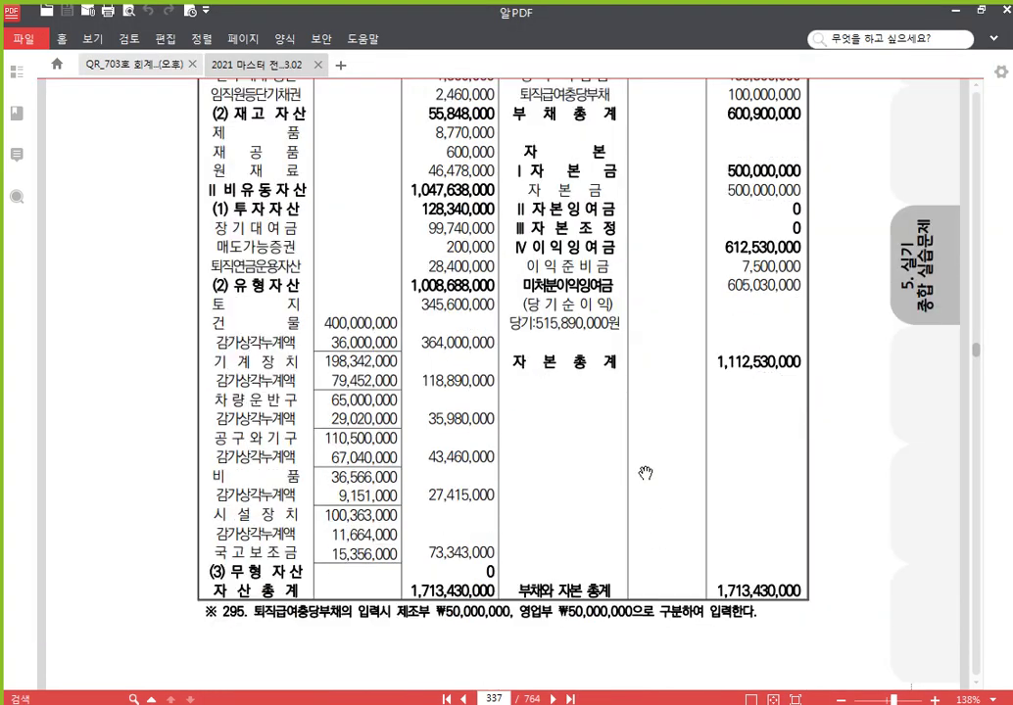
scroll(557, 456, down, 10)
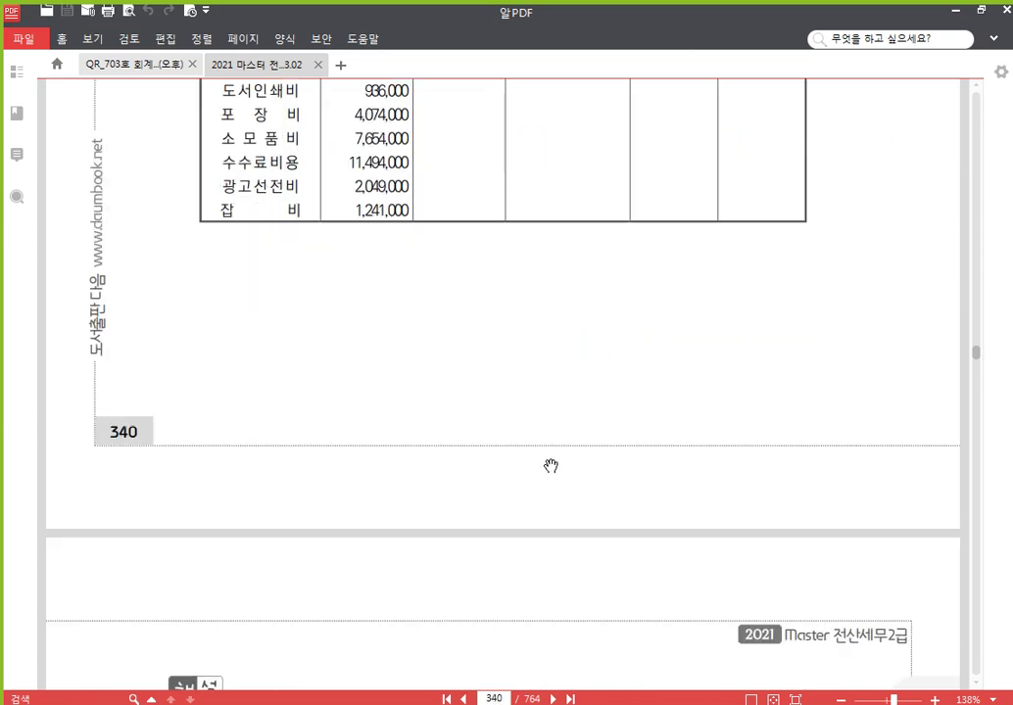
scroll(564, 455, down, 8)
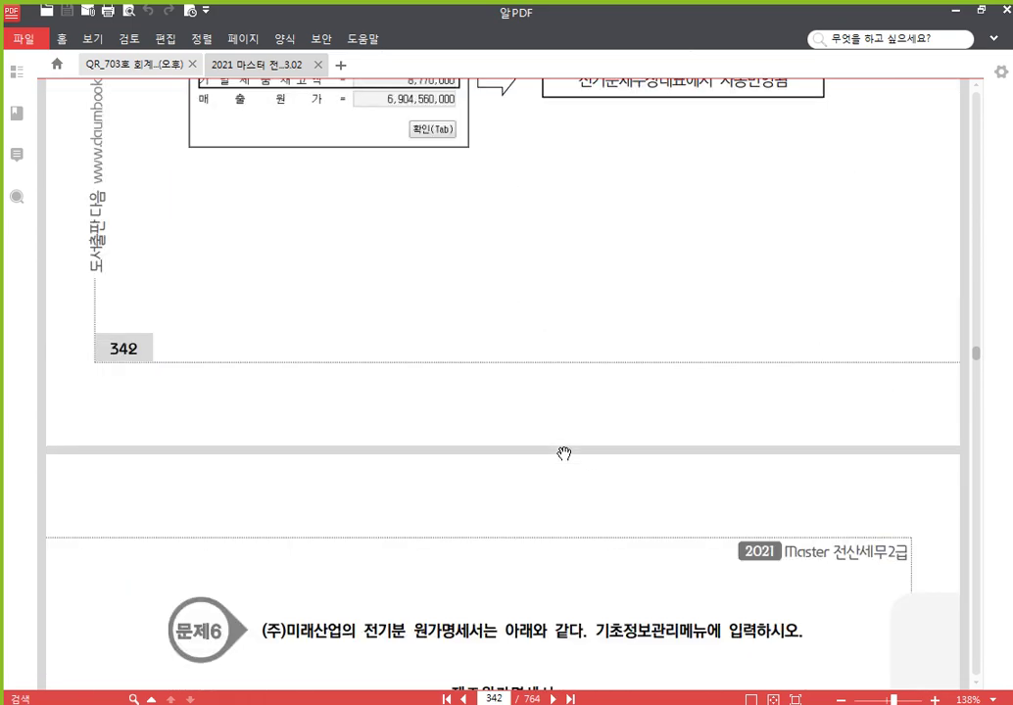
scroll(568, 453, down, 1)
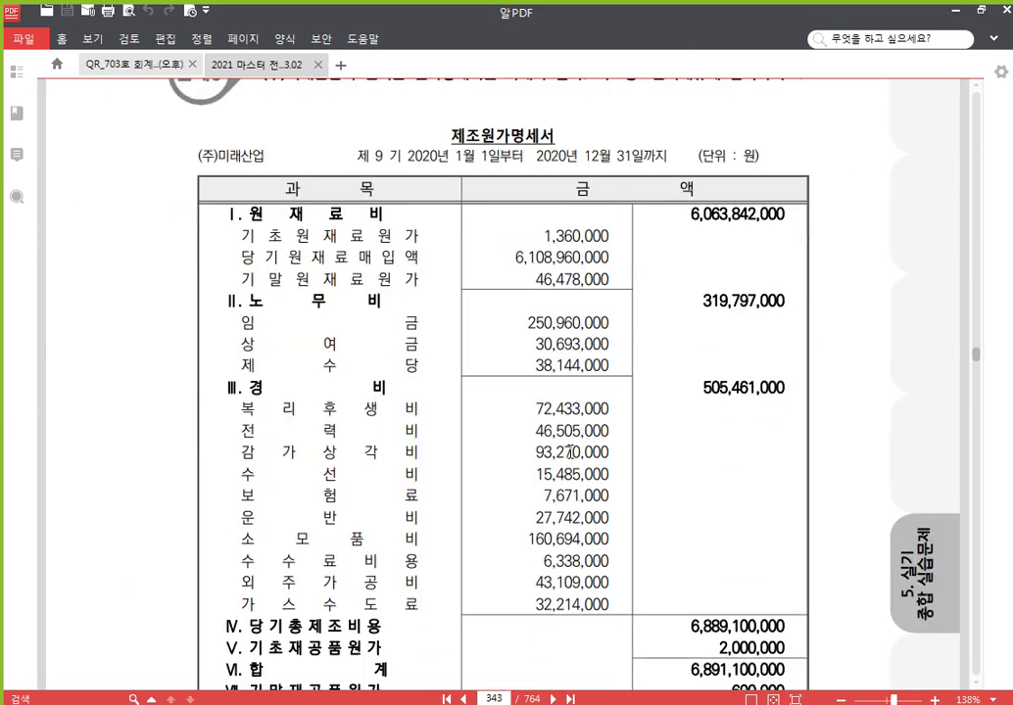
scroll(570, 452, up, 1)
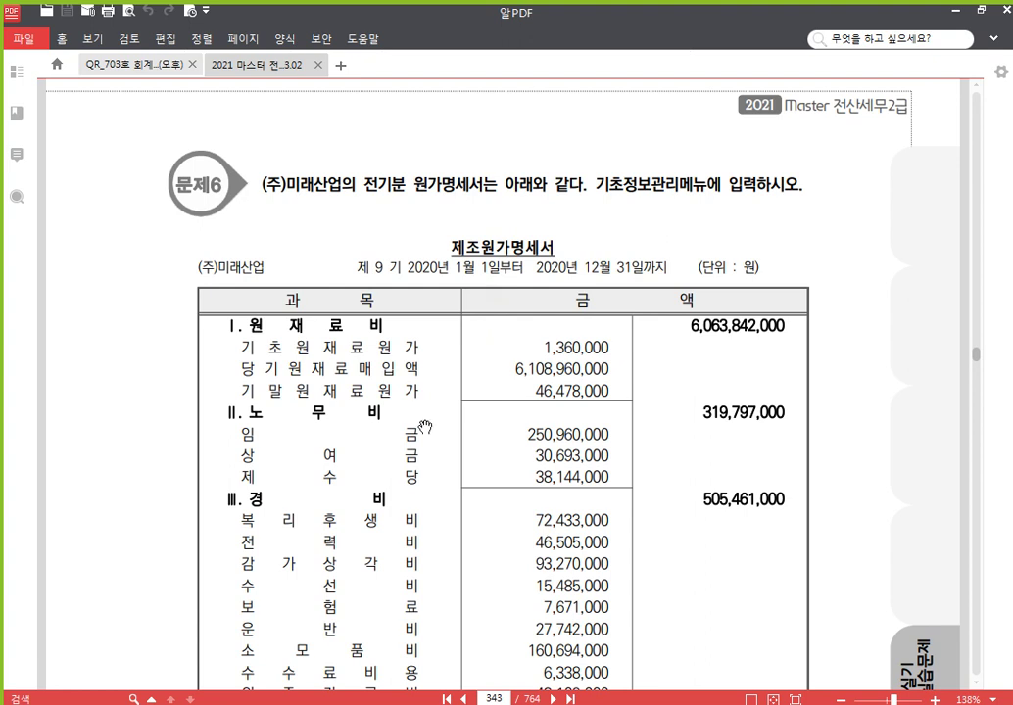
scroll(108, 461, down, 1)
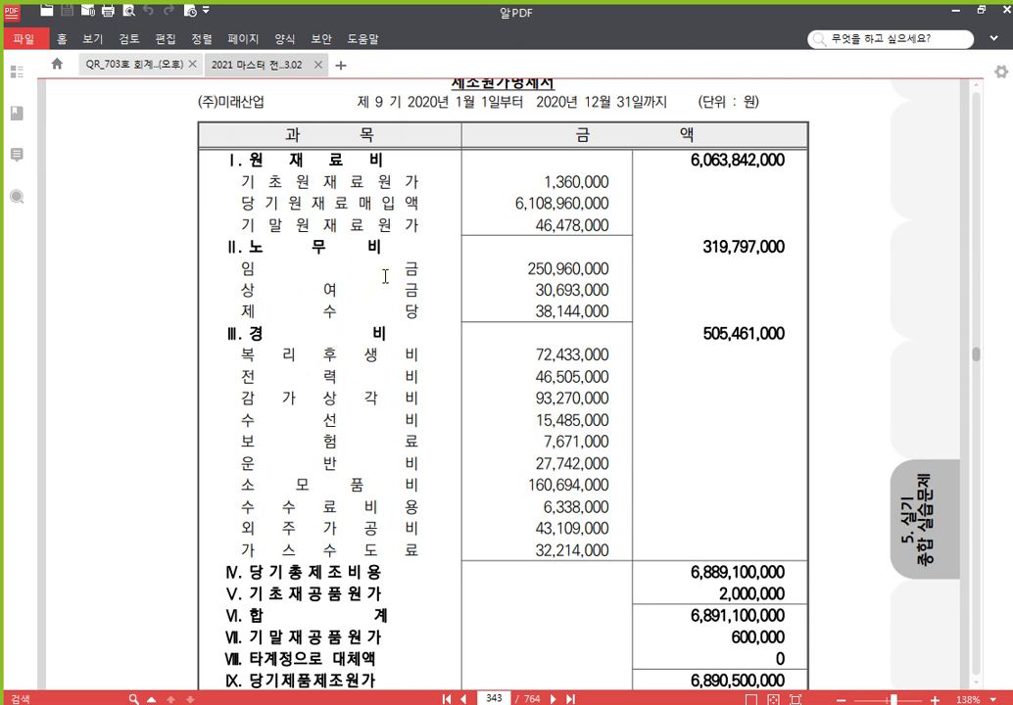
scroll(175, 196, up, 1)
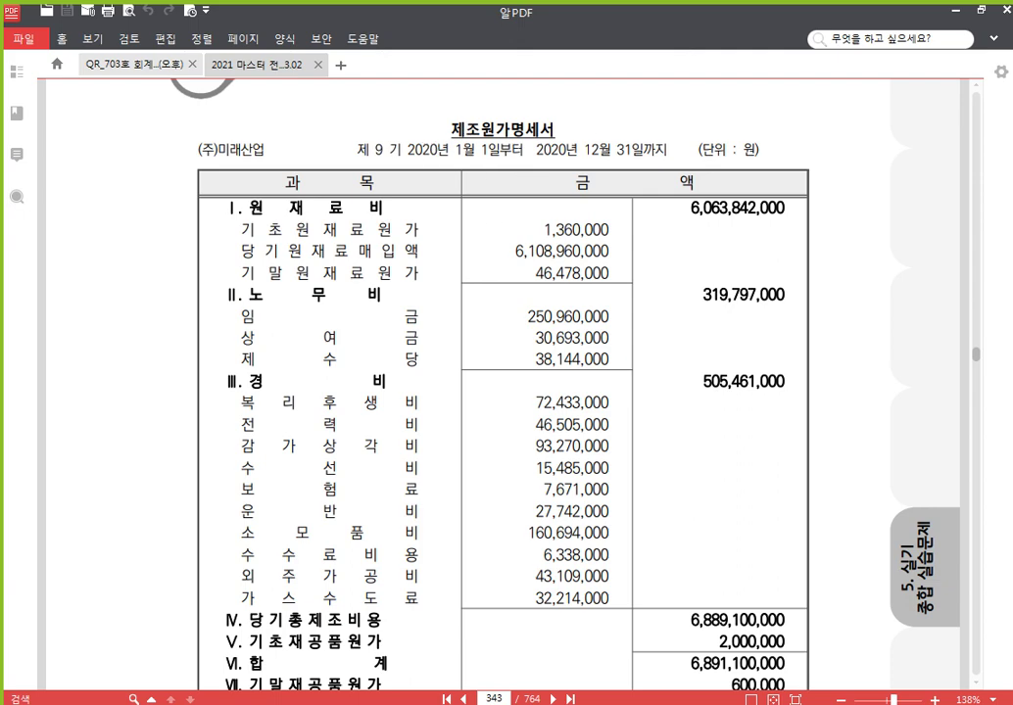
- Switch back to KcLep's main menu and open 전기분원가명세서
key(alt+Tab)
key(alt+Tab)
key(alt+Tab)
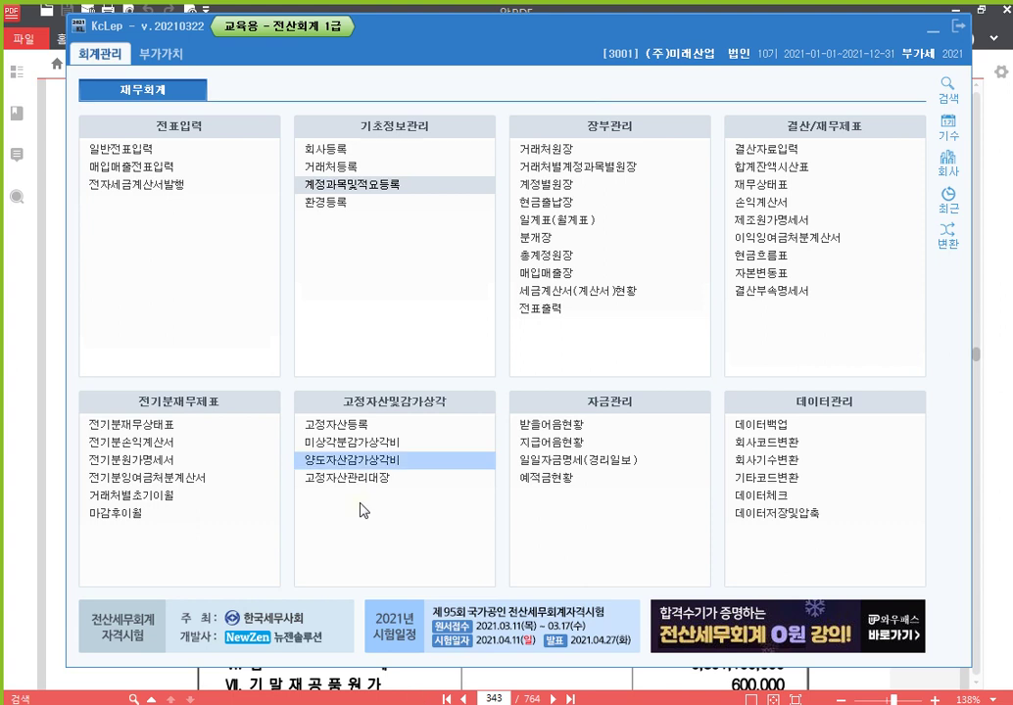
click(219, 468)
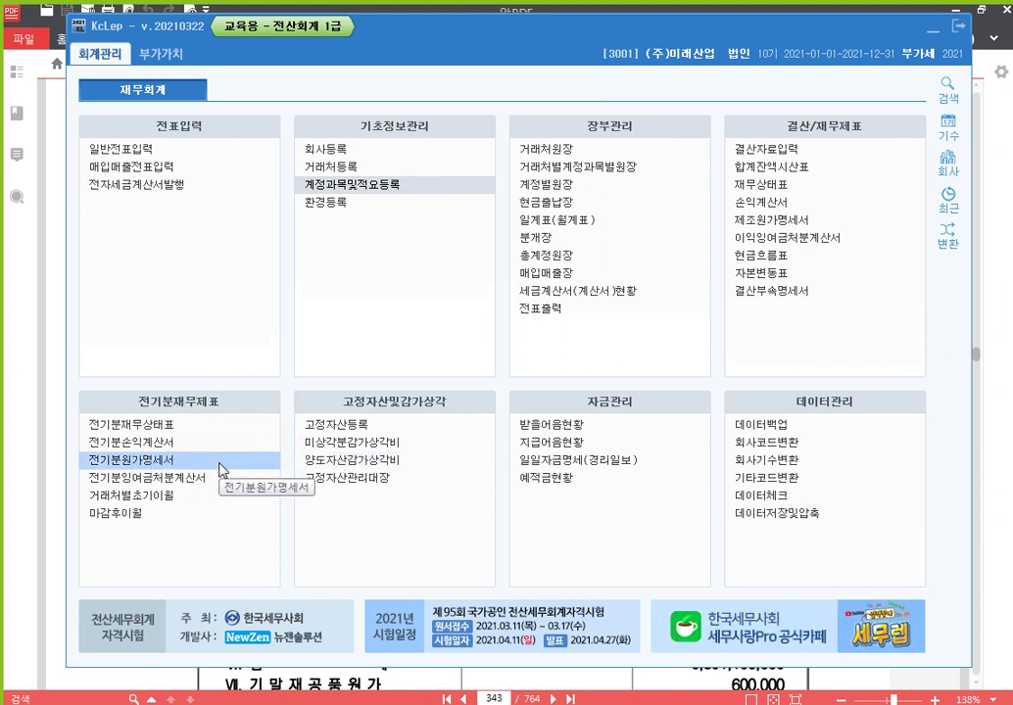
click(219, 468)
click(220, 469)
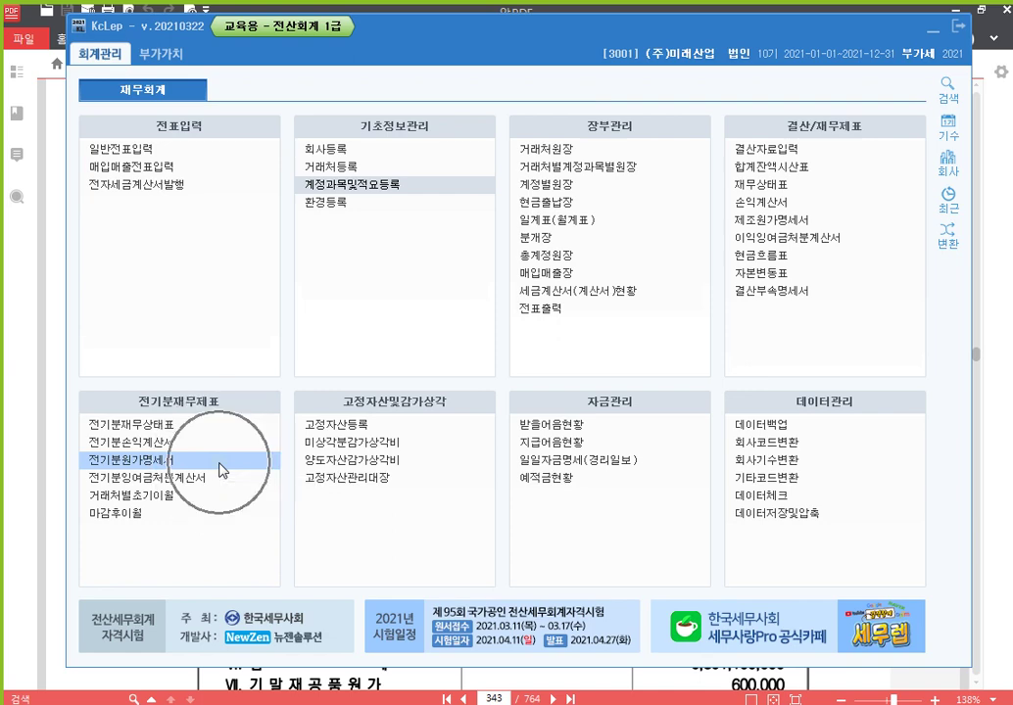
click(219, 468)
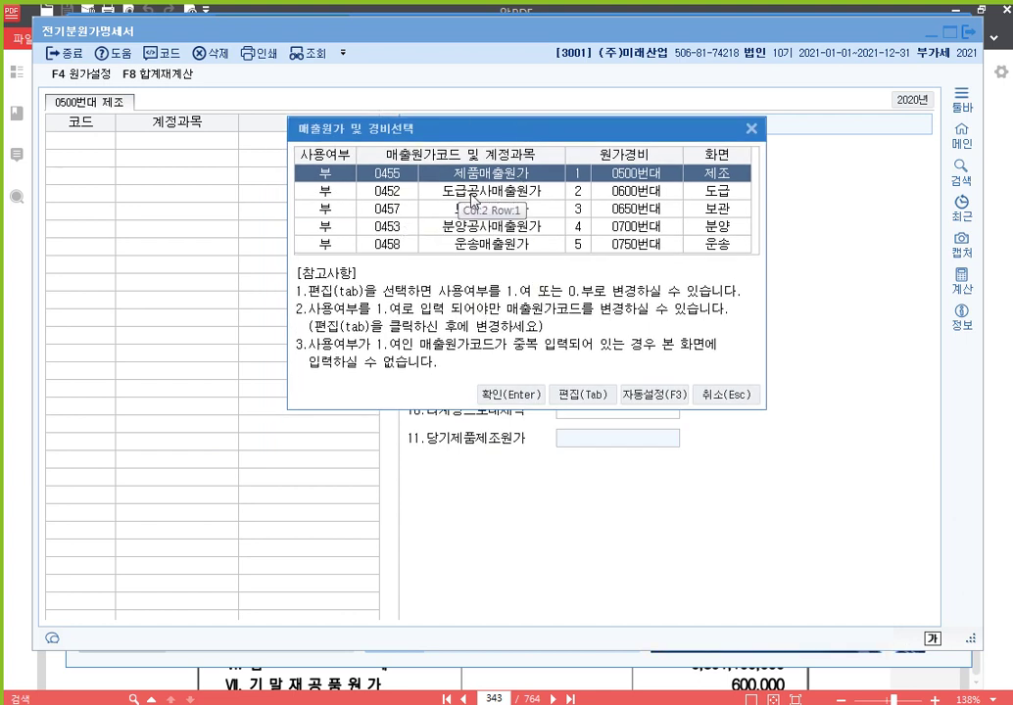
- Look through the 도급, 보관, 분양 and 운송 cost types in 매출원가 및 경비선택
click(727, 193)
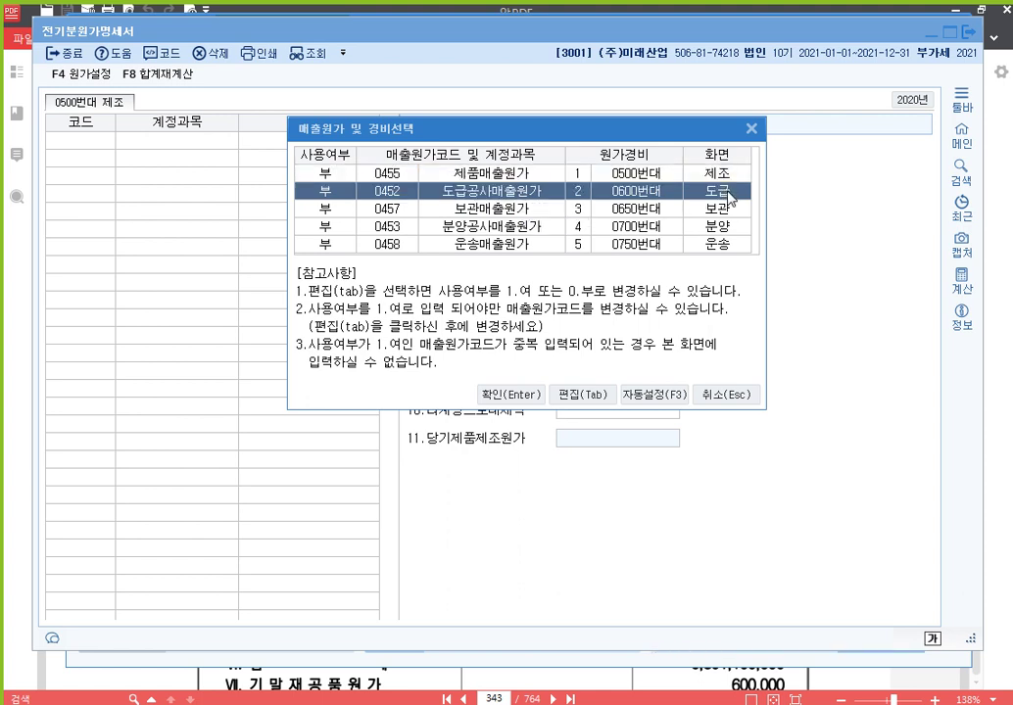
click(726, 212)
click(727, 226)
click(727, 244)
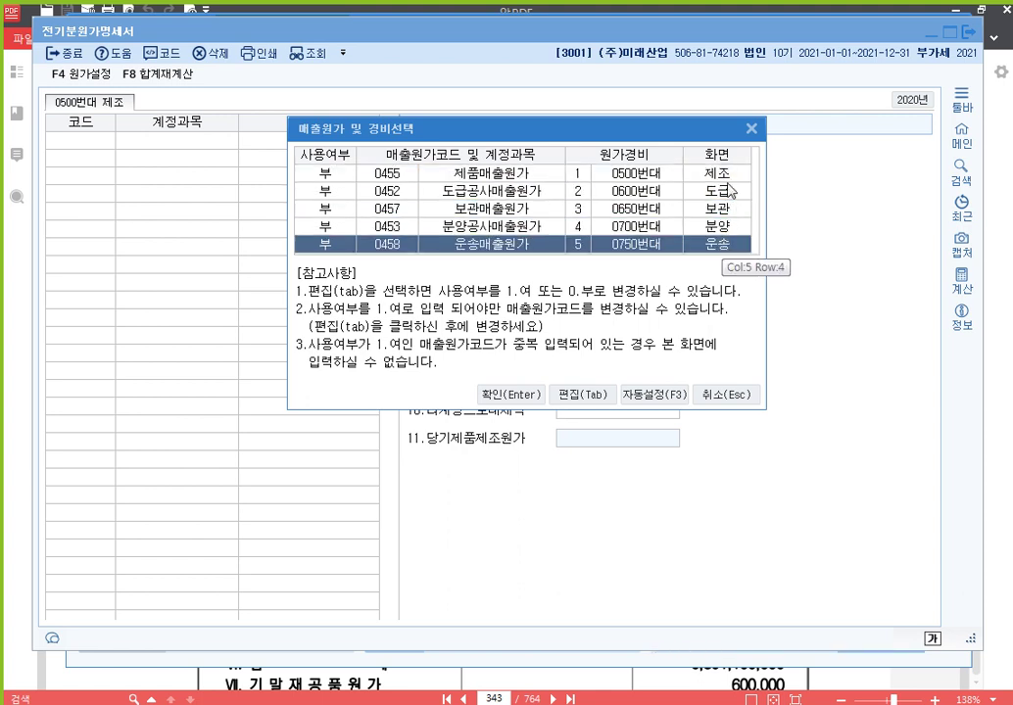
- Set 사용여부 to 여 for 제품매출원가 (0455, 0500번대 제조), confirm the cost selection and acknowledge the notice
click(713, 178)
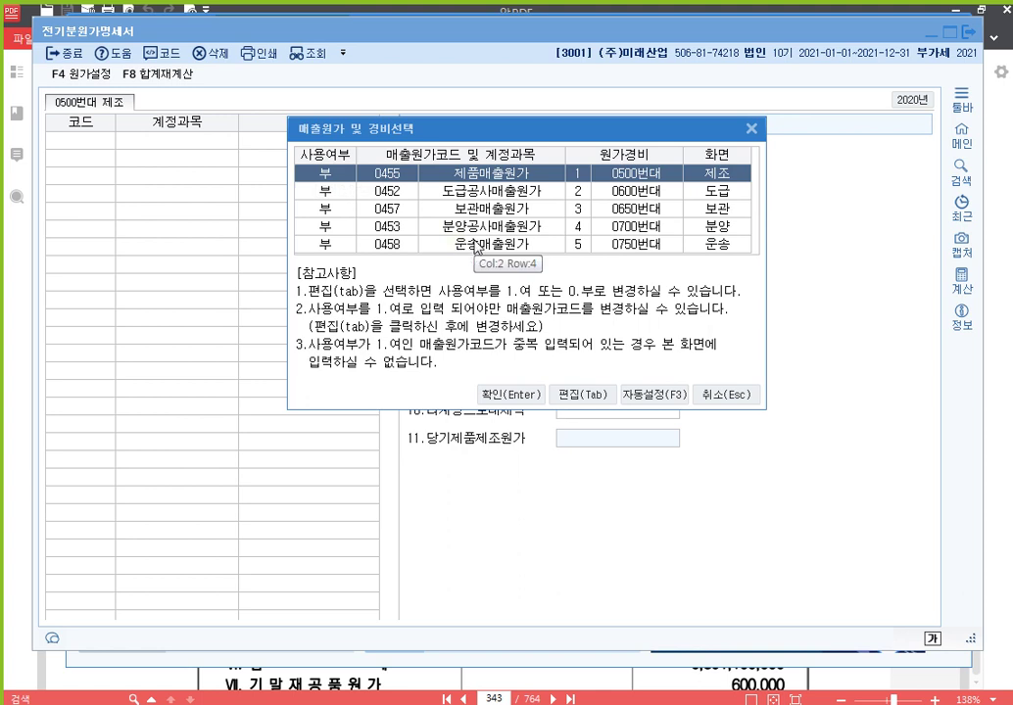
click(592, 400)
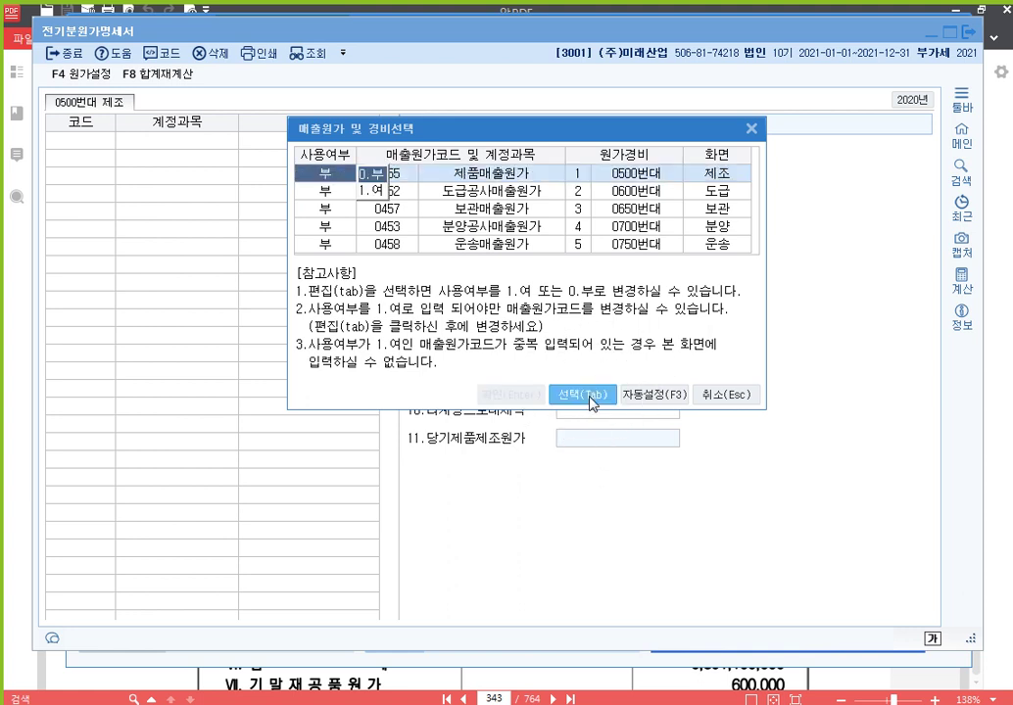
click(377, 191)
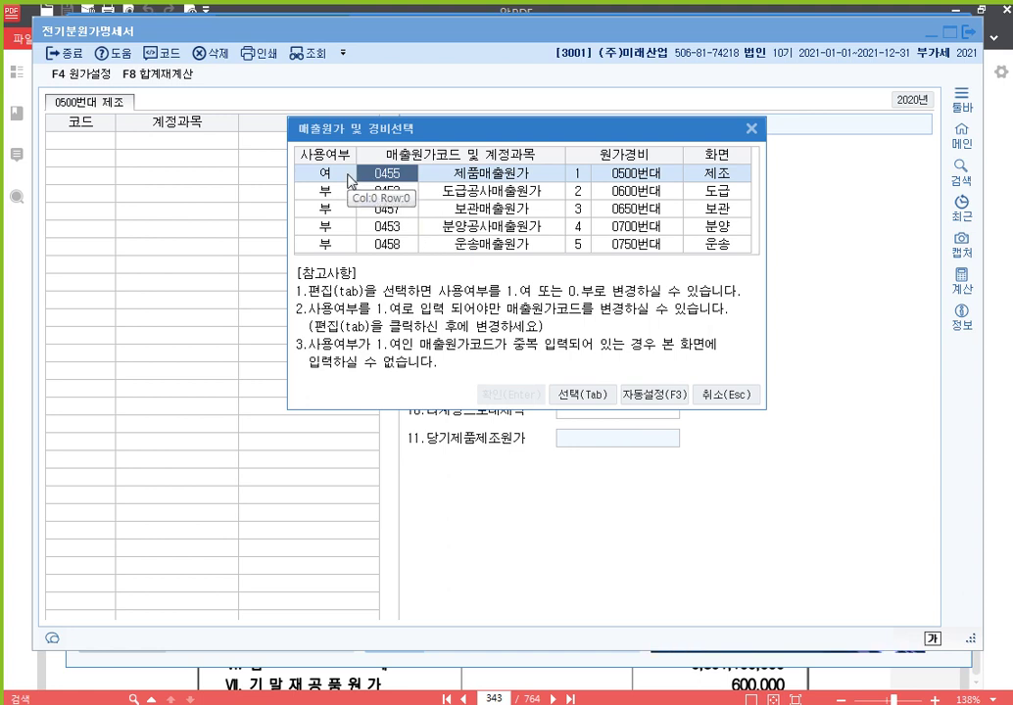
click(586, 395)
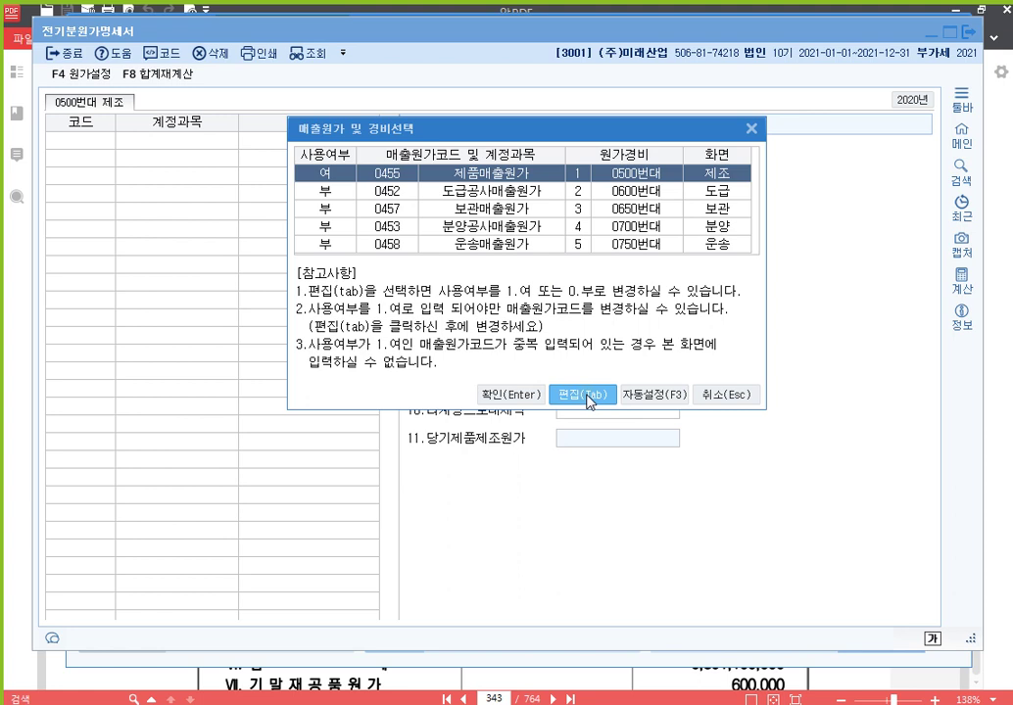
click(496, 394)
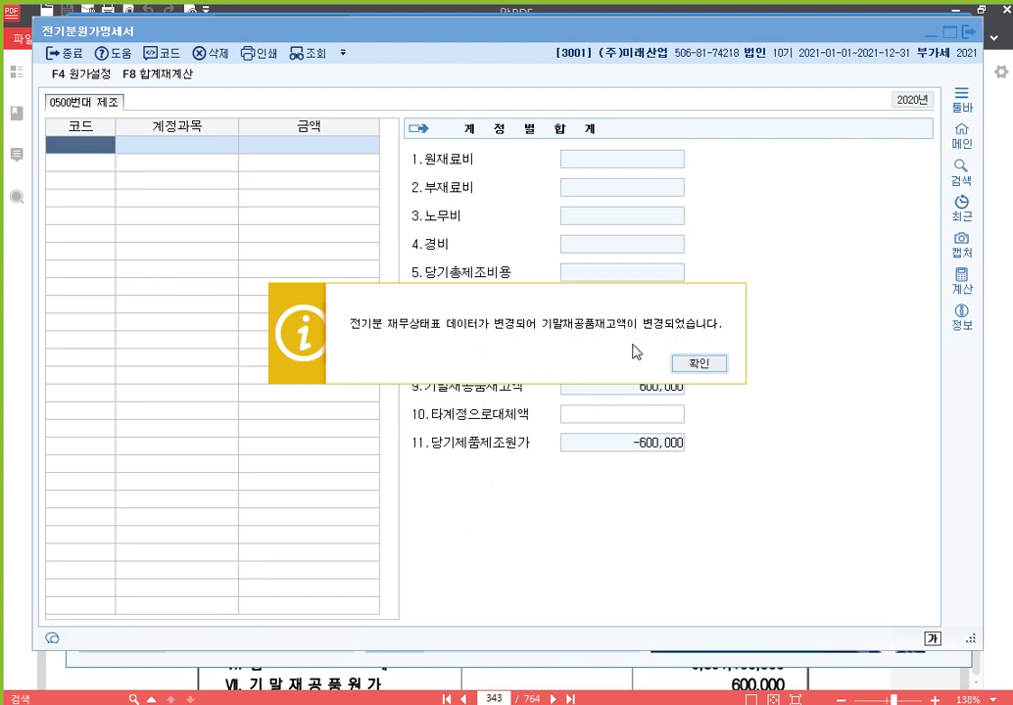
click(695, 370)
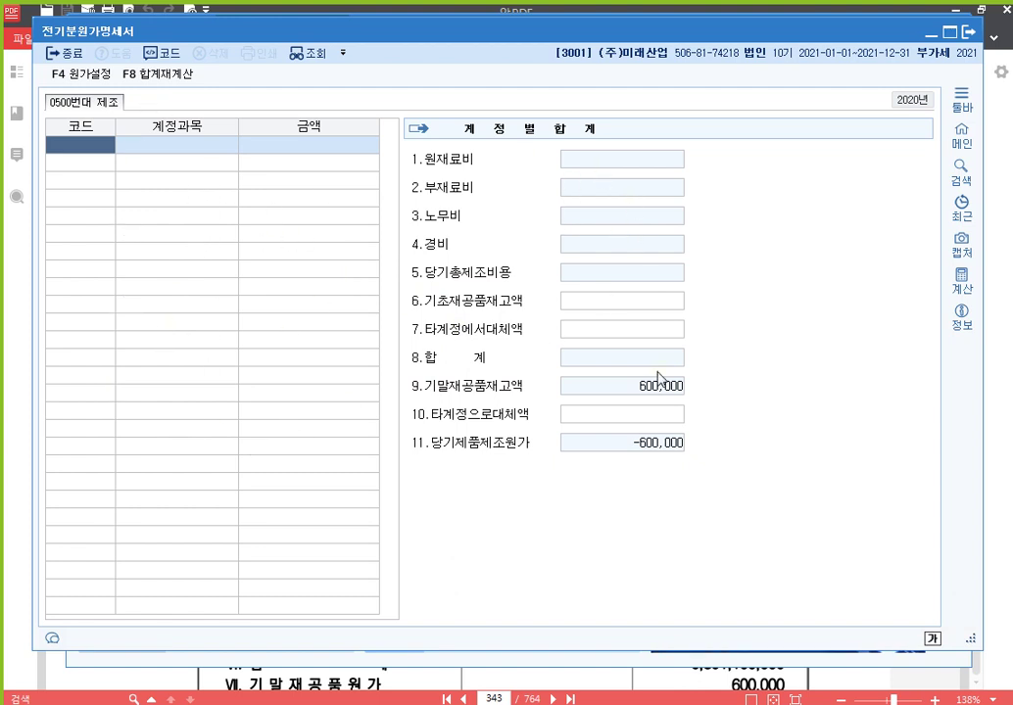
- Return to 알PDF and examine the 제조원가명세서 down to its 당기제품제조원가 line
key(Escape)
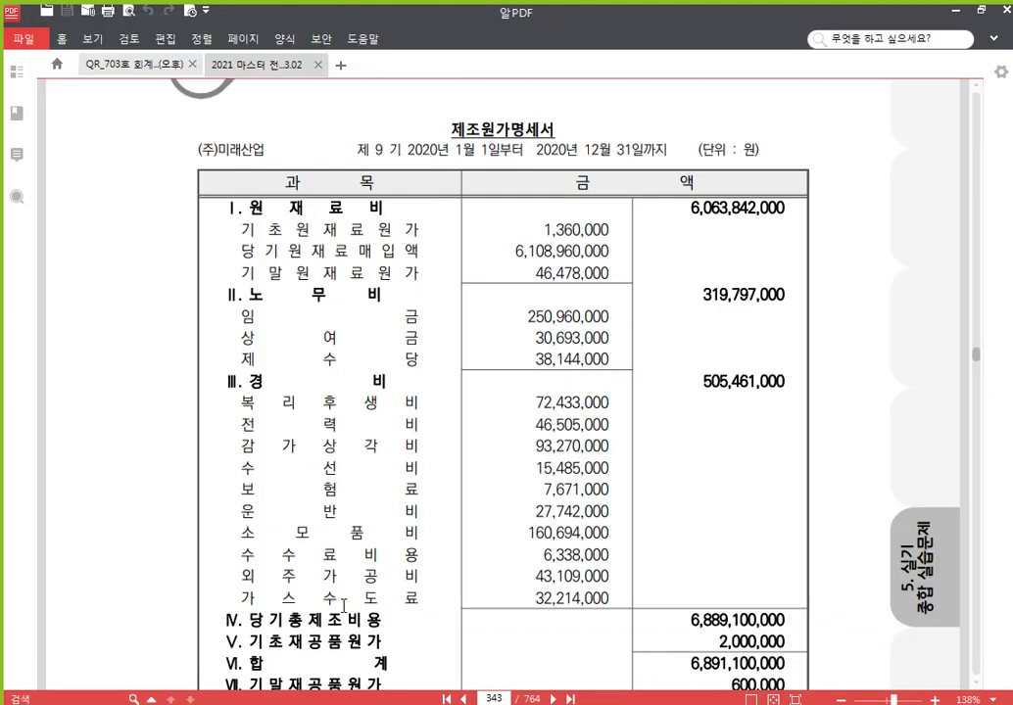
scroll(725, 431, down, 2)
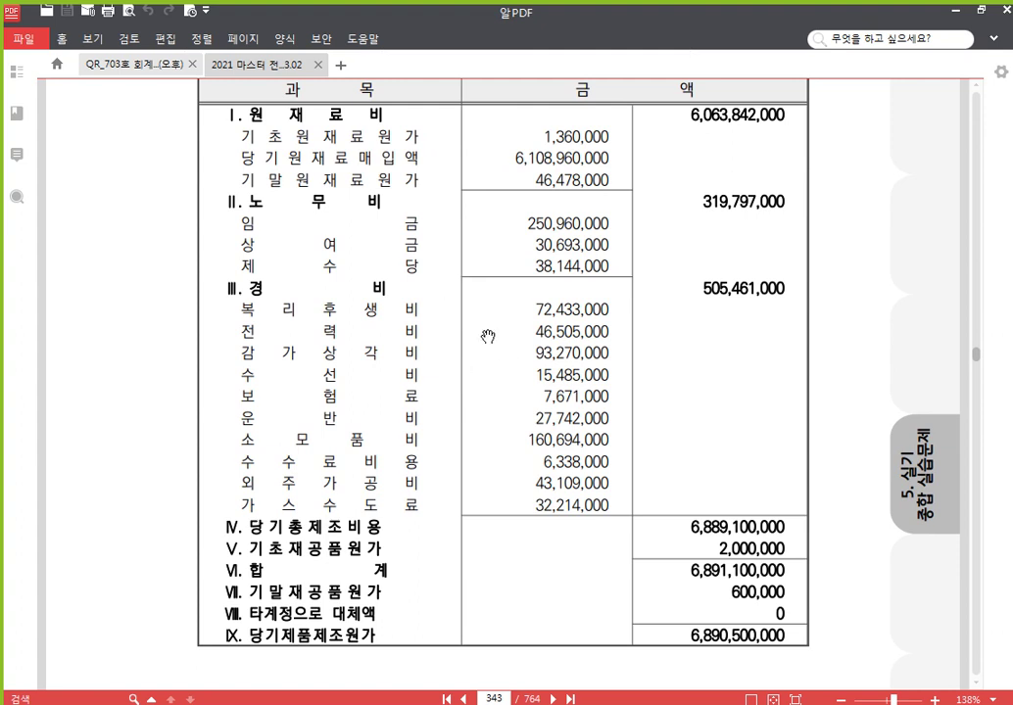
- Switch back to KcLep's 전기분원가명세서 and add the 원재료비 account (0501) on the first row
scroll(313, 313, up, 1)
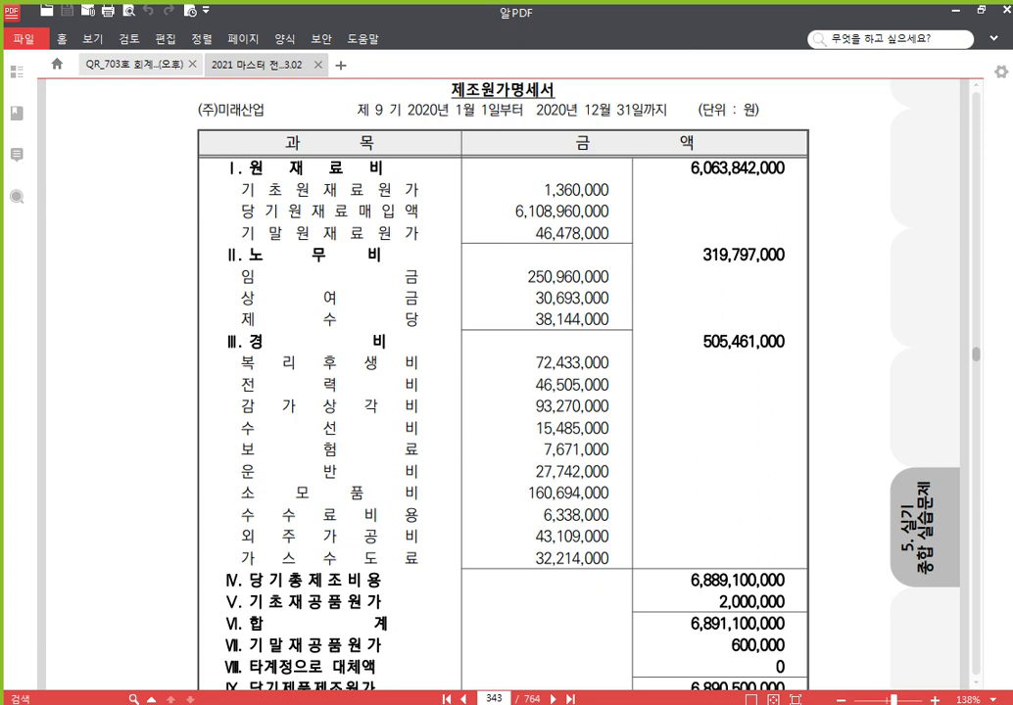
key(alt+Tab)
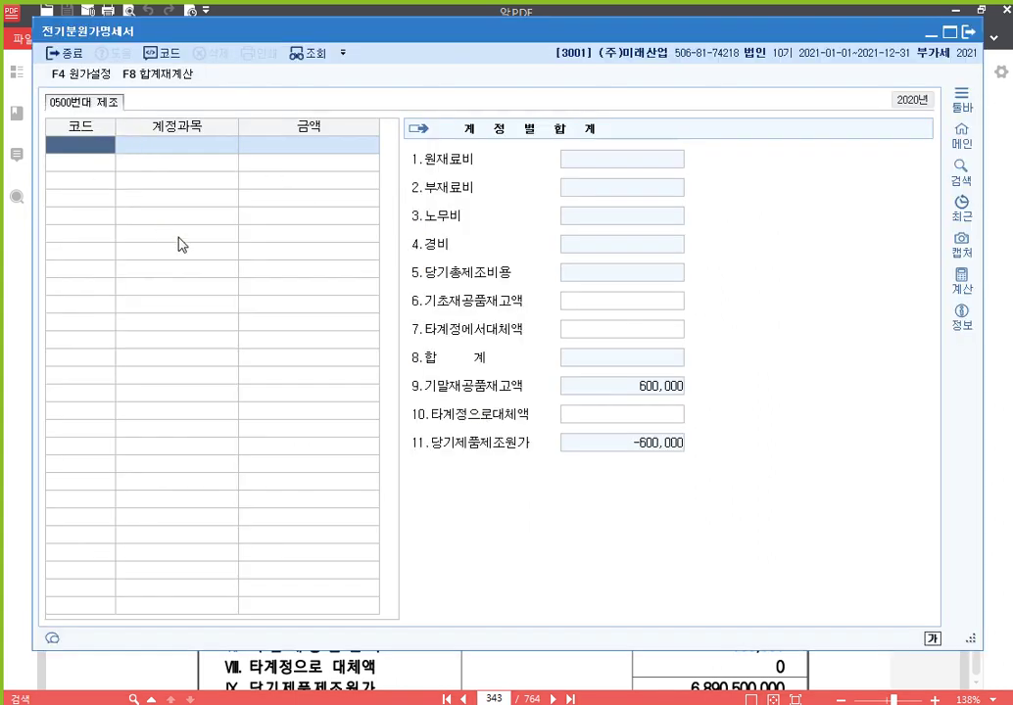
text(원재)
key(Return)
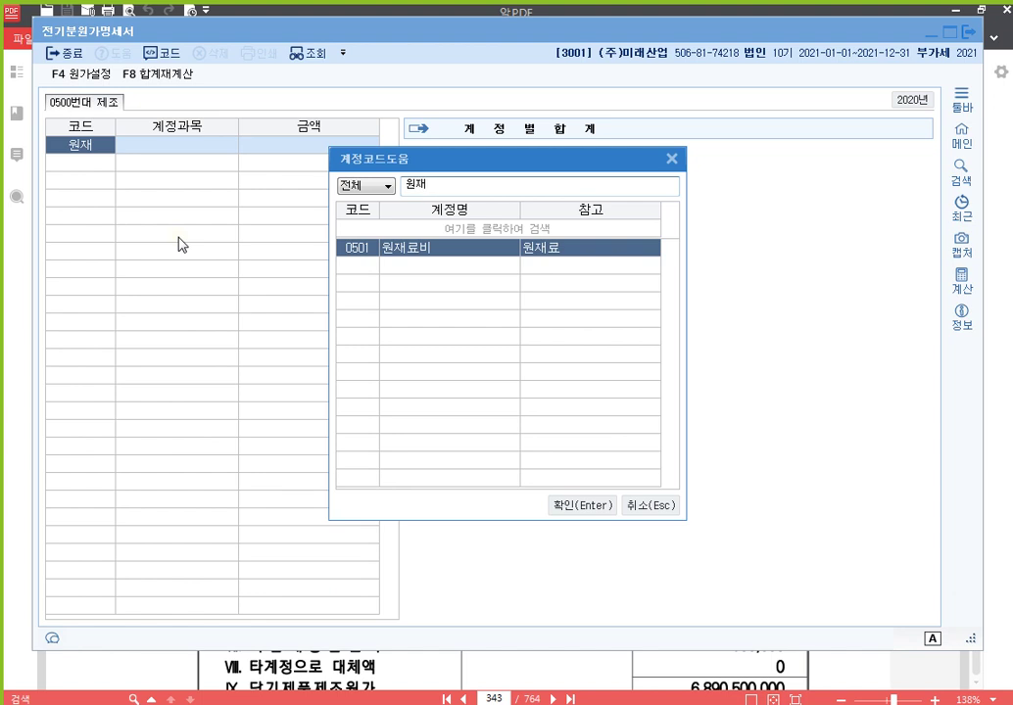
key(Return)
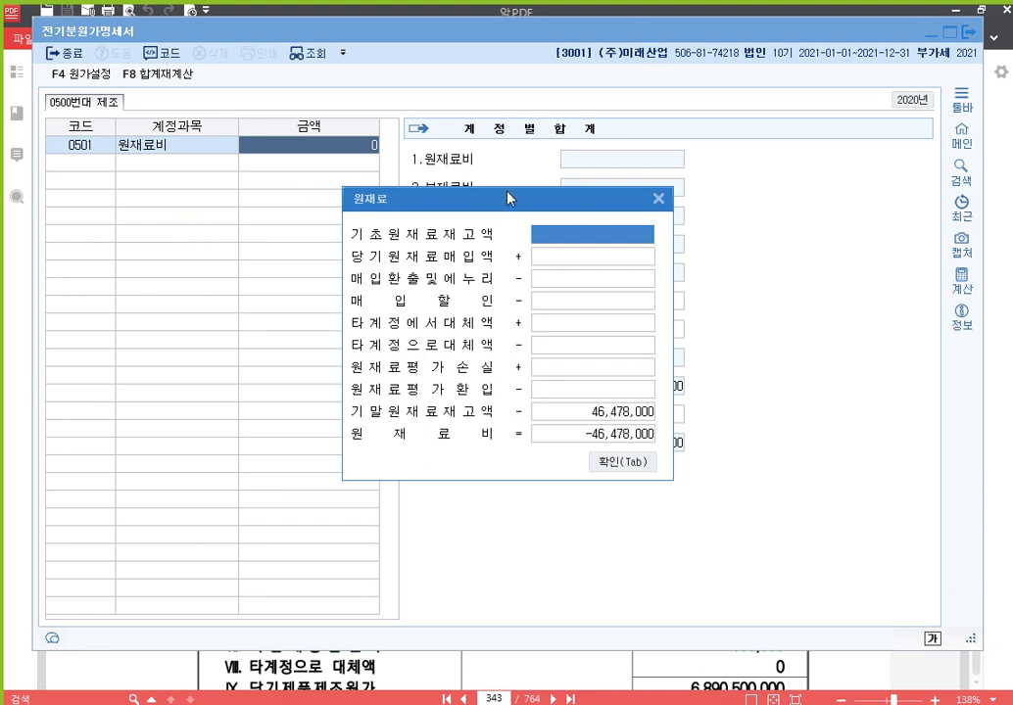
- Fill in the 원재료 breakdown with 기초원재료재고액 1,360,000 and 당기원재료매입액 6,108,960,000, and confirm it
drag(499, 200, 444, 106)
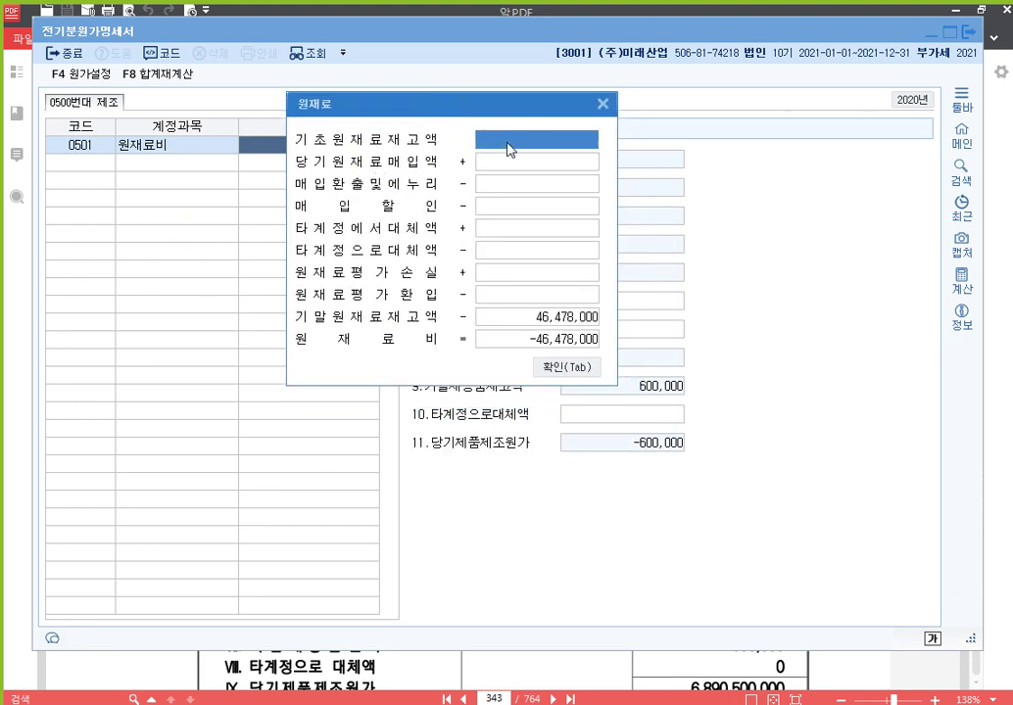
text(1360000)
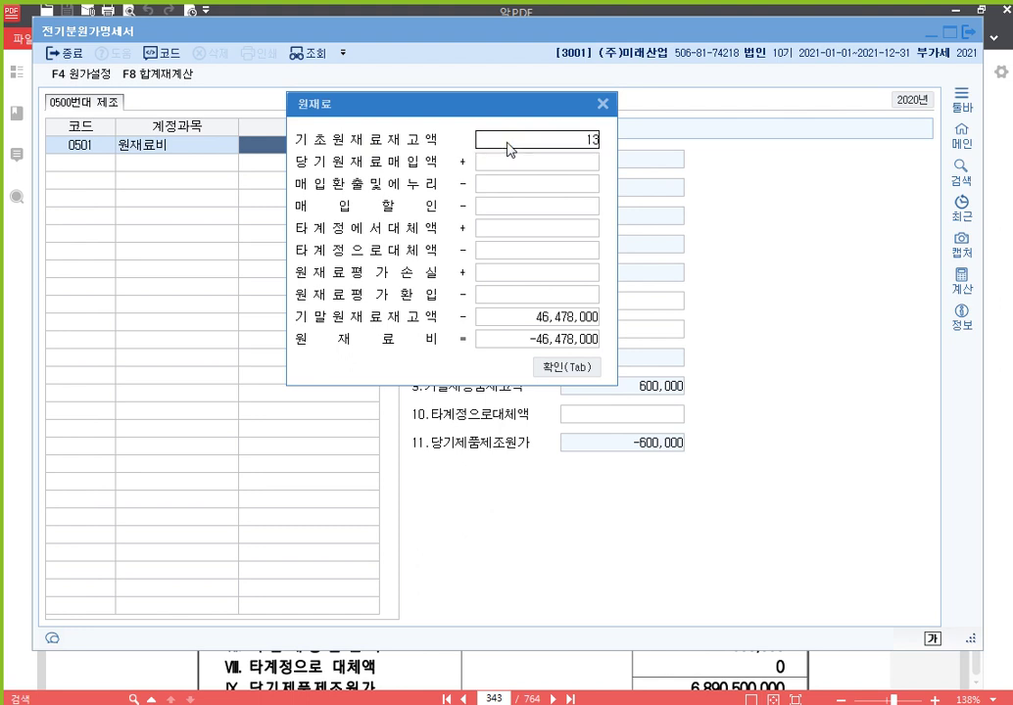
key(Return)
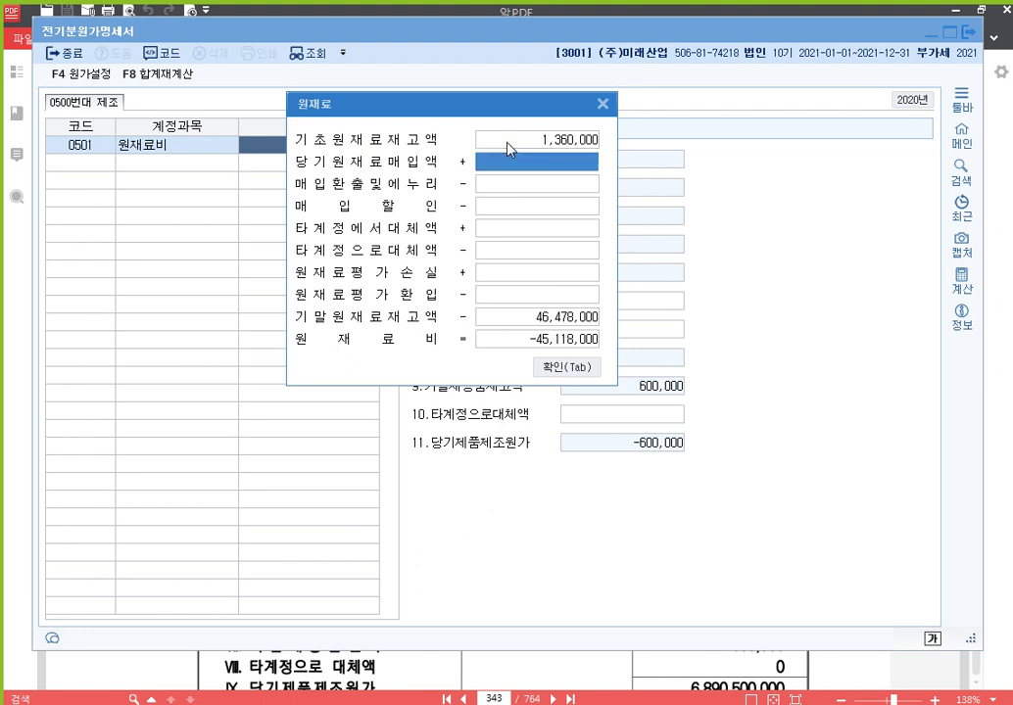
text(6,108,9)
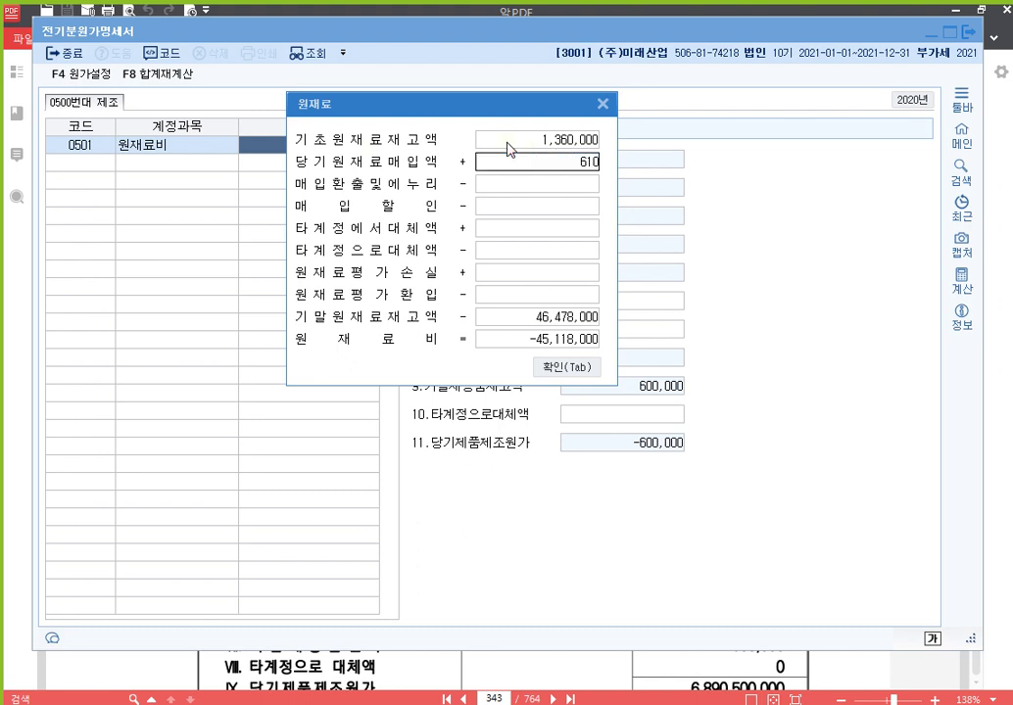
text(60,000)
key(Return)
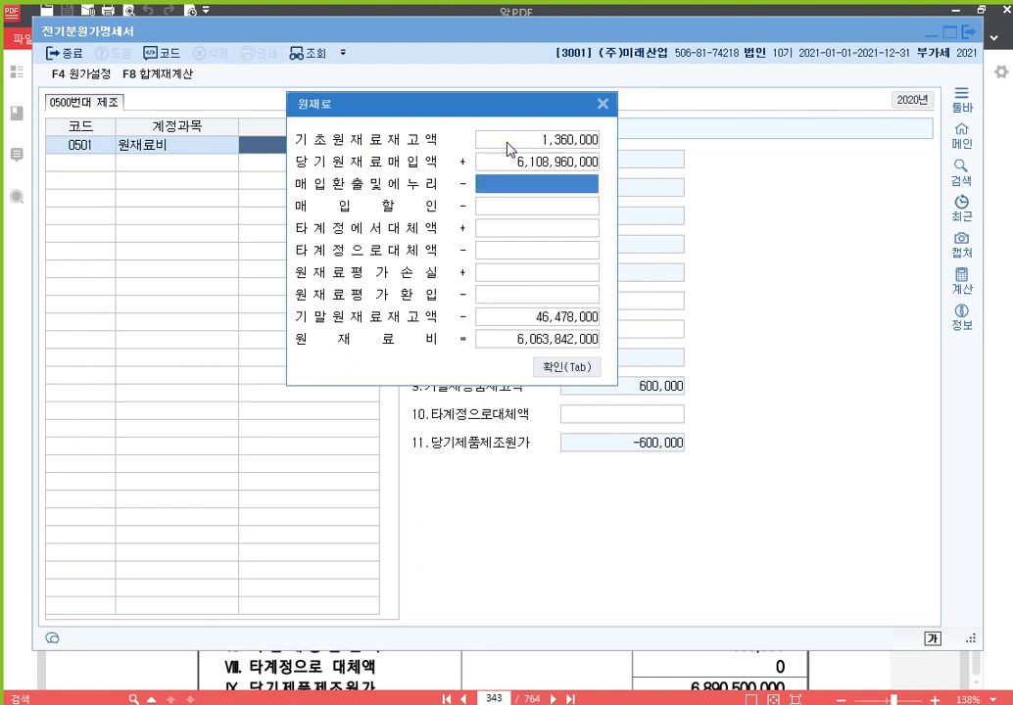
key(Return)
key(Return)
key(Return)
key(Return)
key(Return)
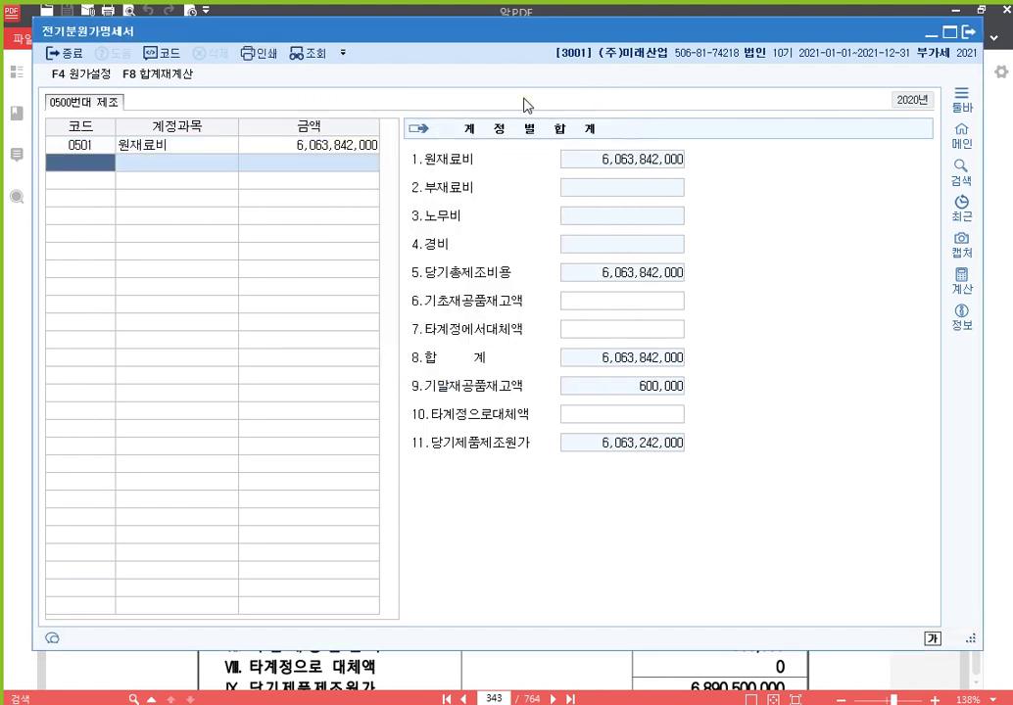
- Reopen the 원재료비 breakdown and compare its 기말원재료재고액 with 원재료 in the PDF's 재무상태표
click(376, 147)
click(645, 419)
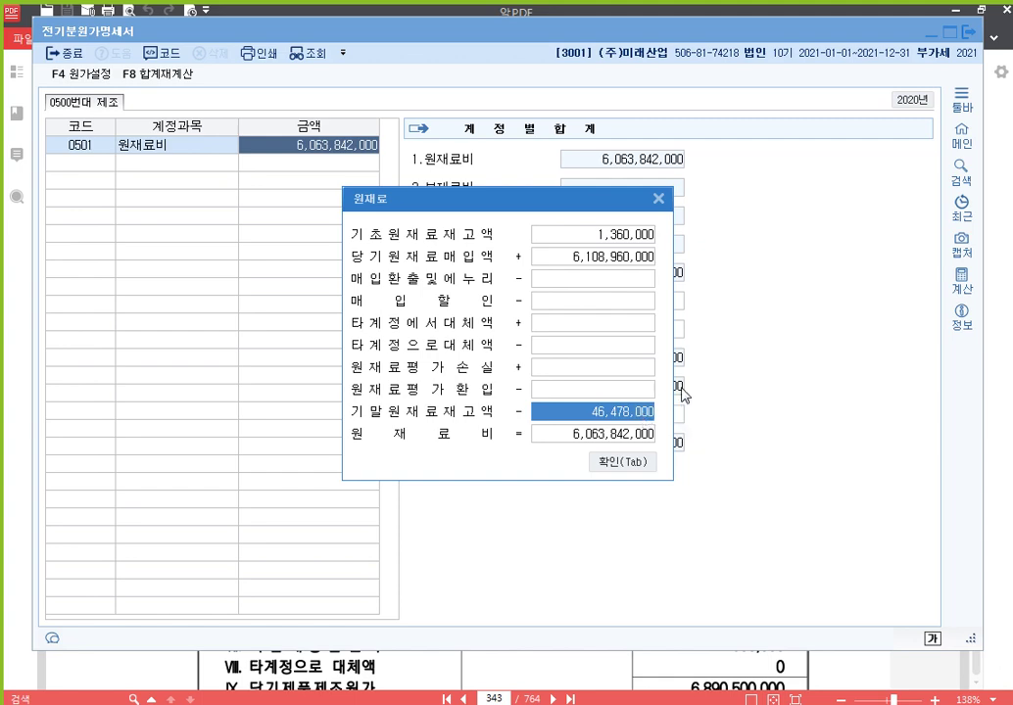
click(690, 672)
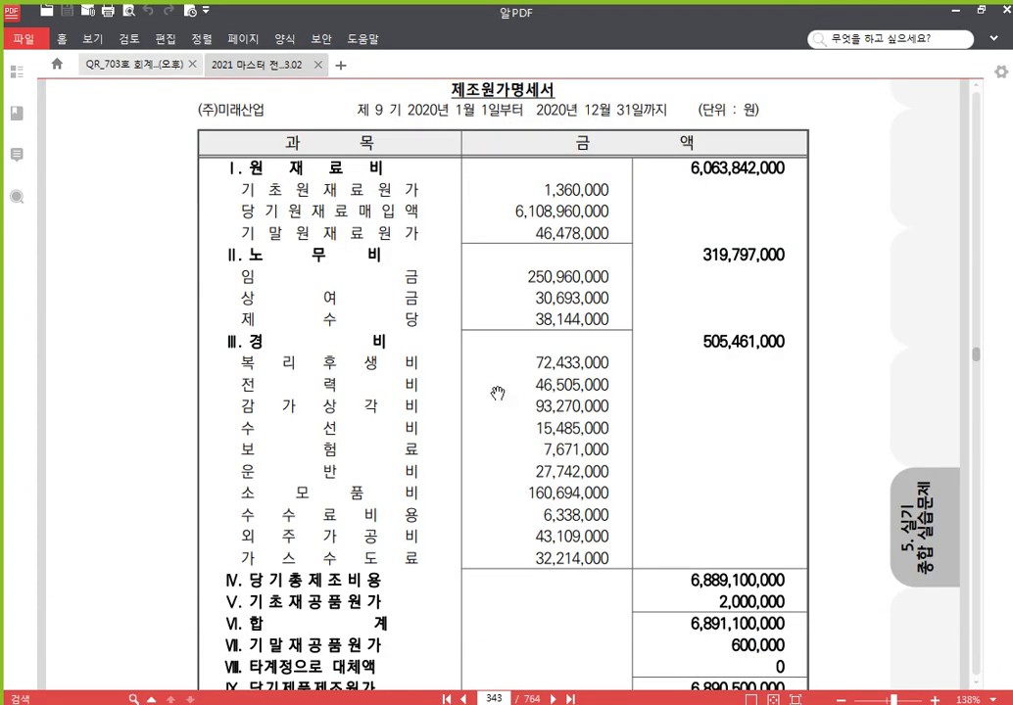
scroll(519, 372, up, 15)
scroll(532, 356, up, 20)
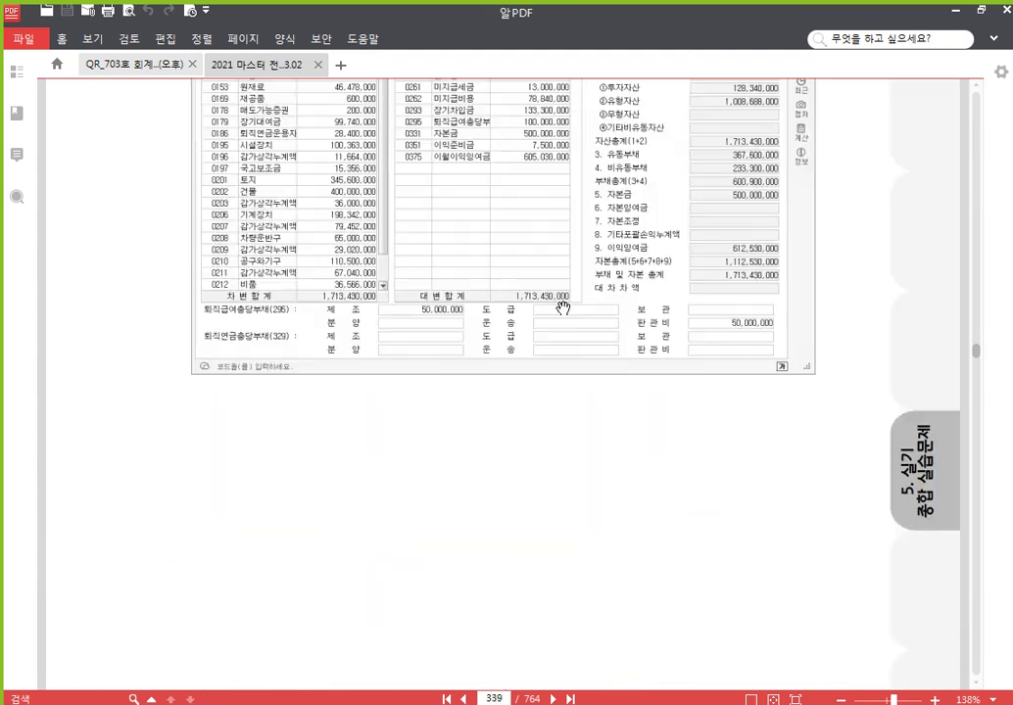
scroll(513, 331, up, 10)
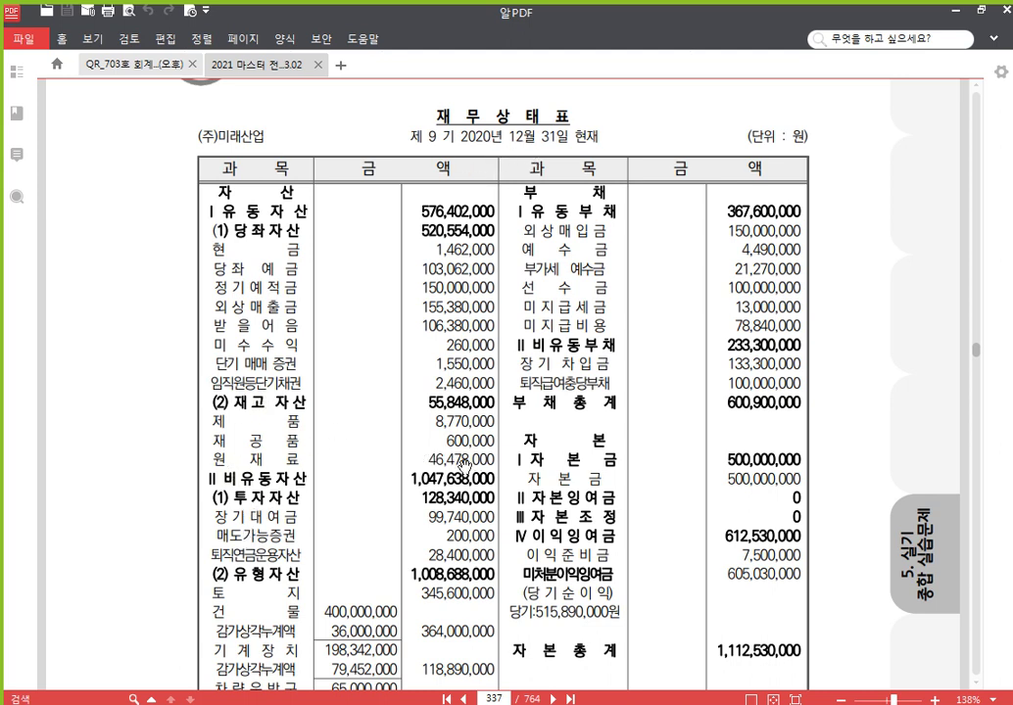
- Return to KcLep and recheck 기말원재료재고액 in the 원재료비 breakdown, closing the breakdown when done
key(alt+Tab)
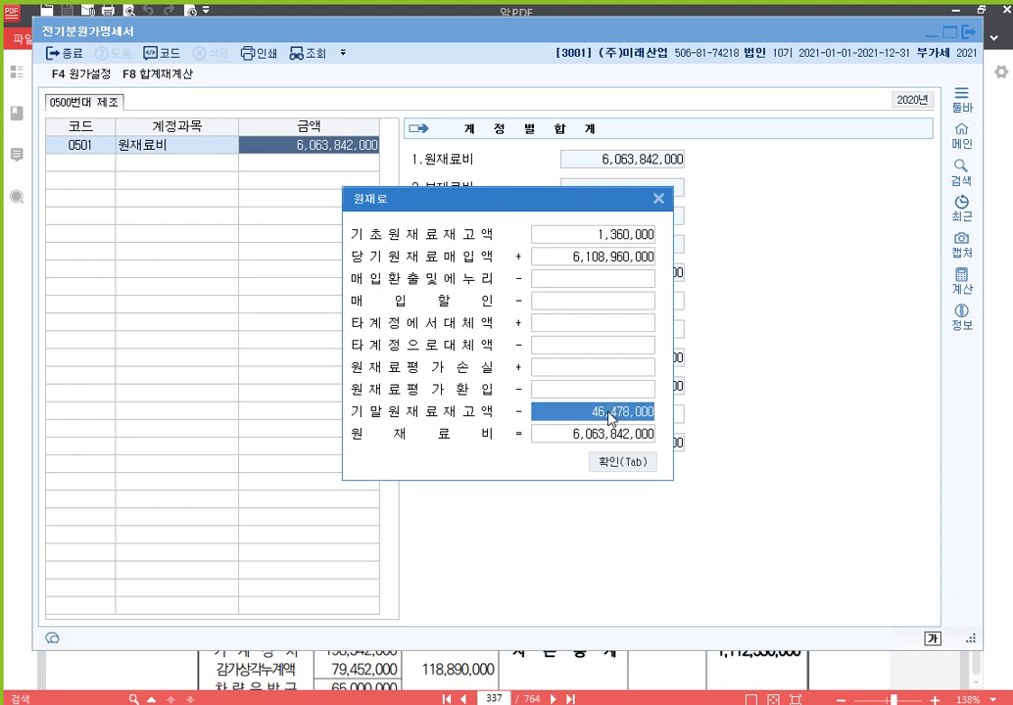
click(632, 469)
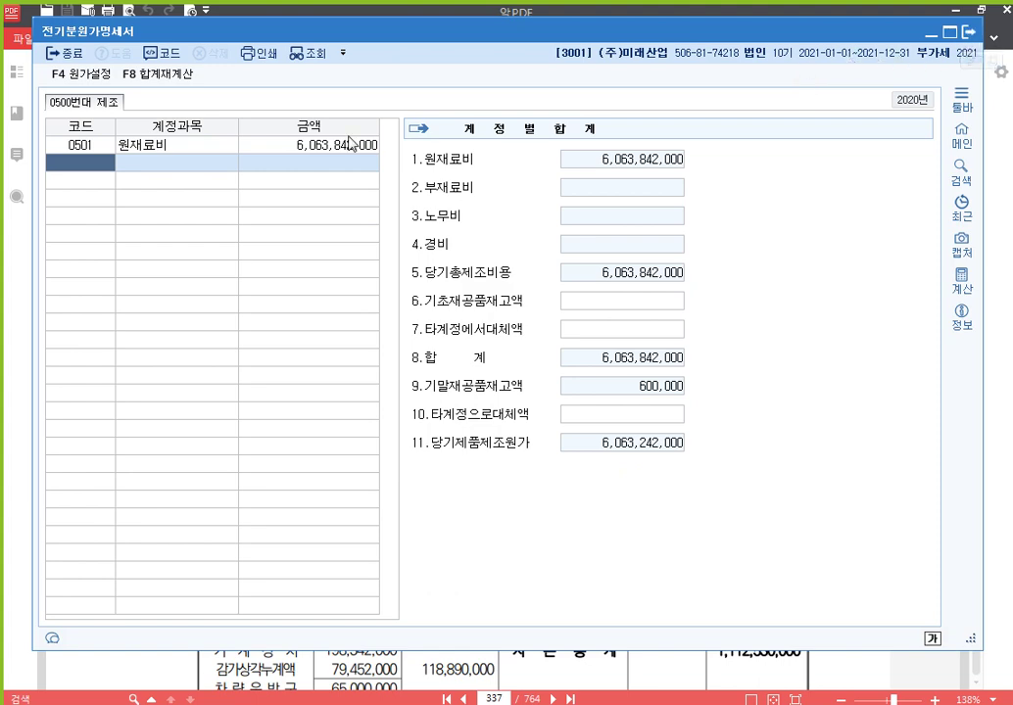
double_click(285, 155)
click(615, 413)
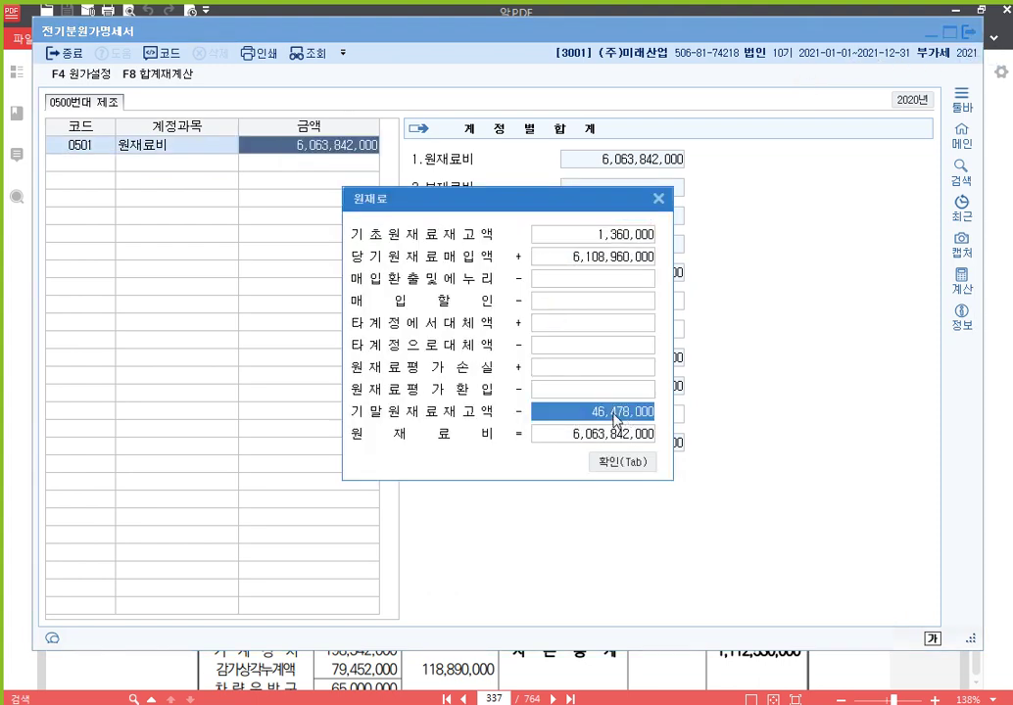
click(640, 464)
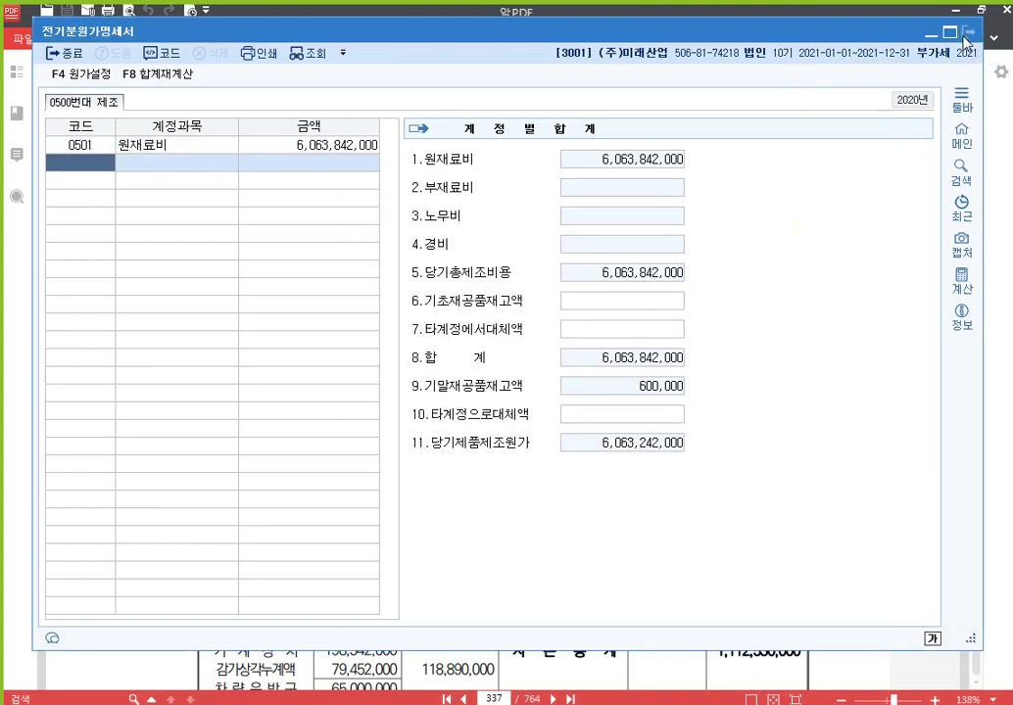
- Leave 전기분원가명세서, set 원재료 (0153) to 30,000,000 in 전기분재무상태표, and close that statement
click(949, 31)
key(alt+Tab)
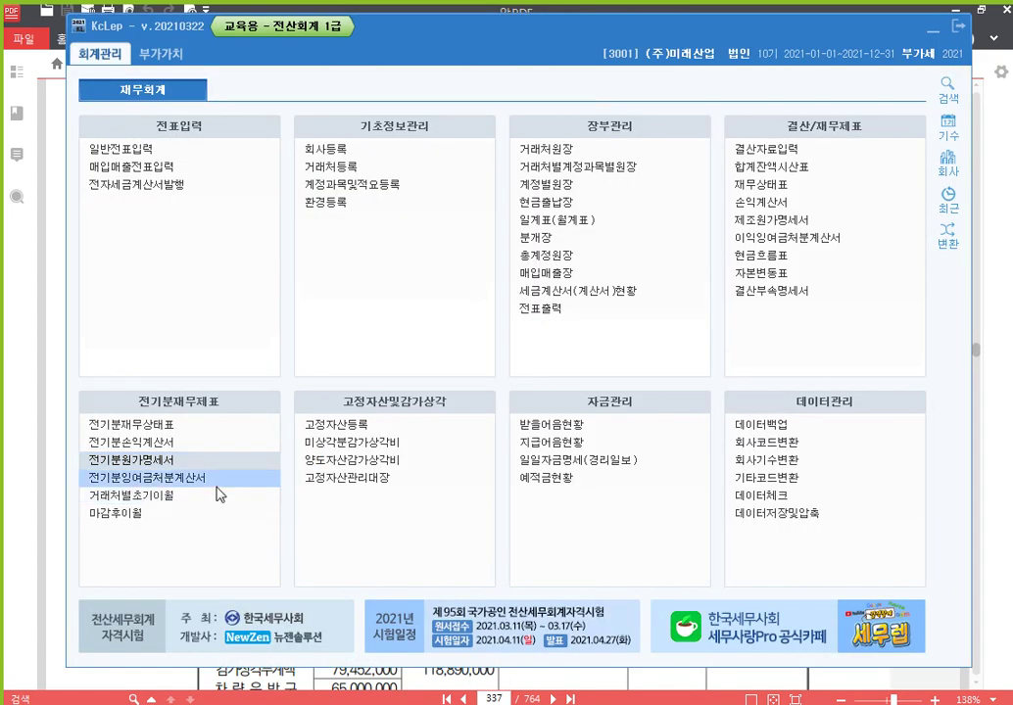
click(180, 431)
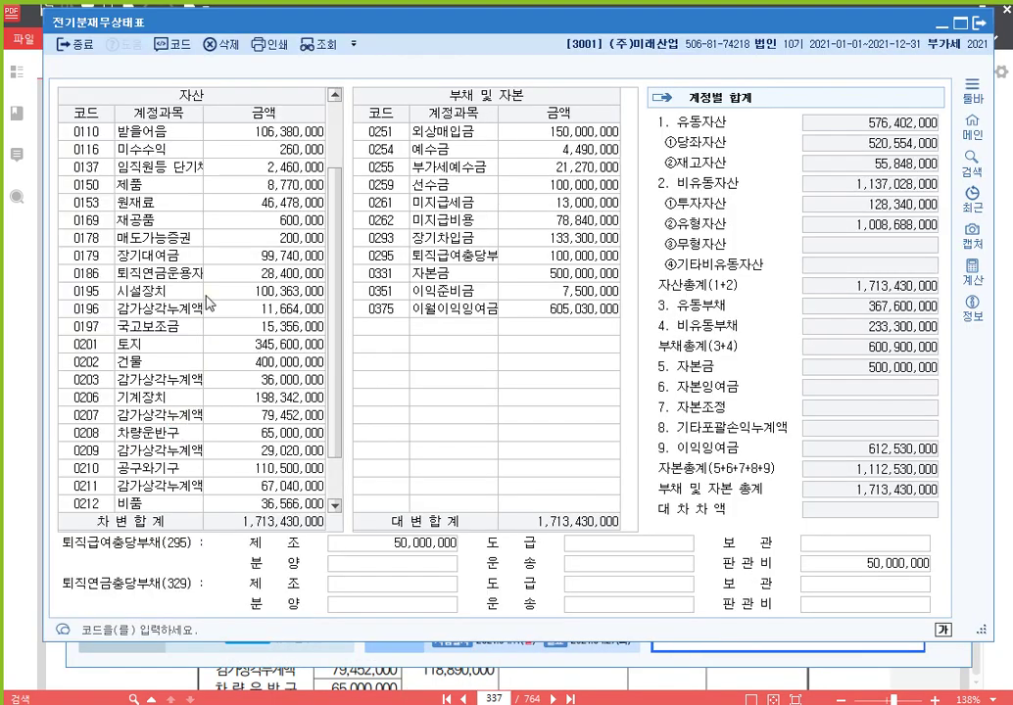
click(263, 201)
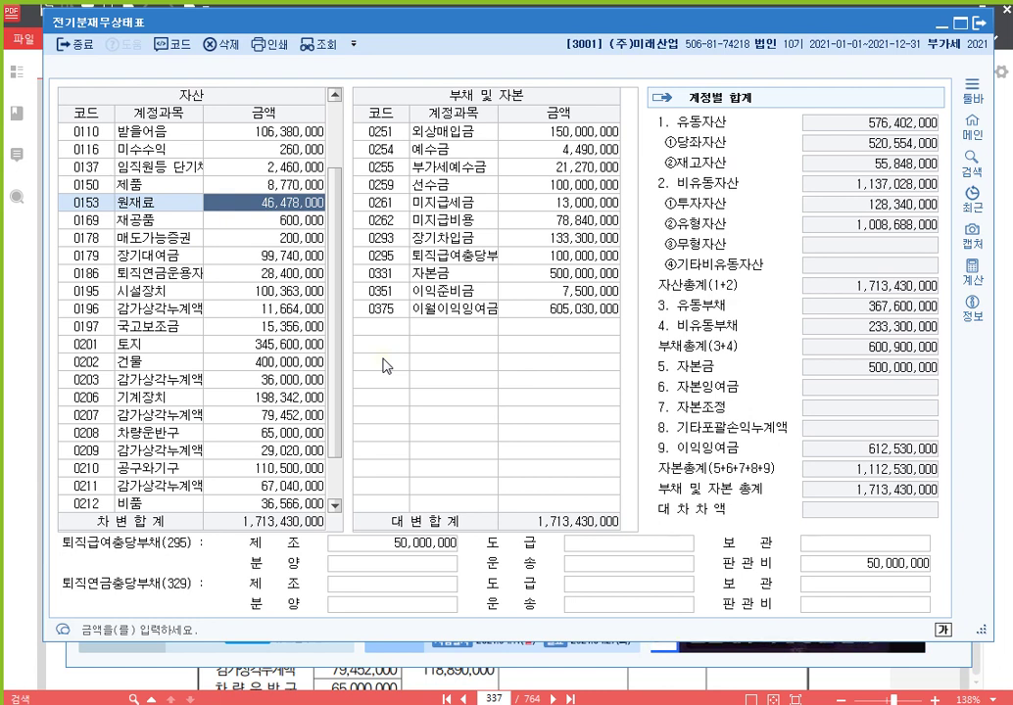
text(30000000)
key(Return)
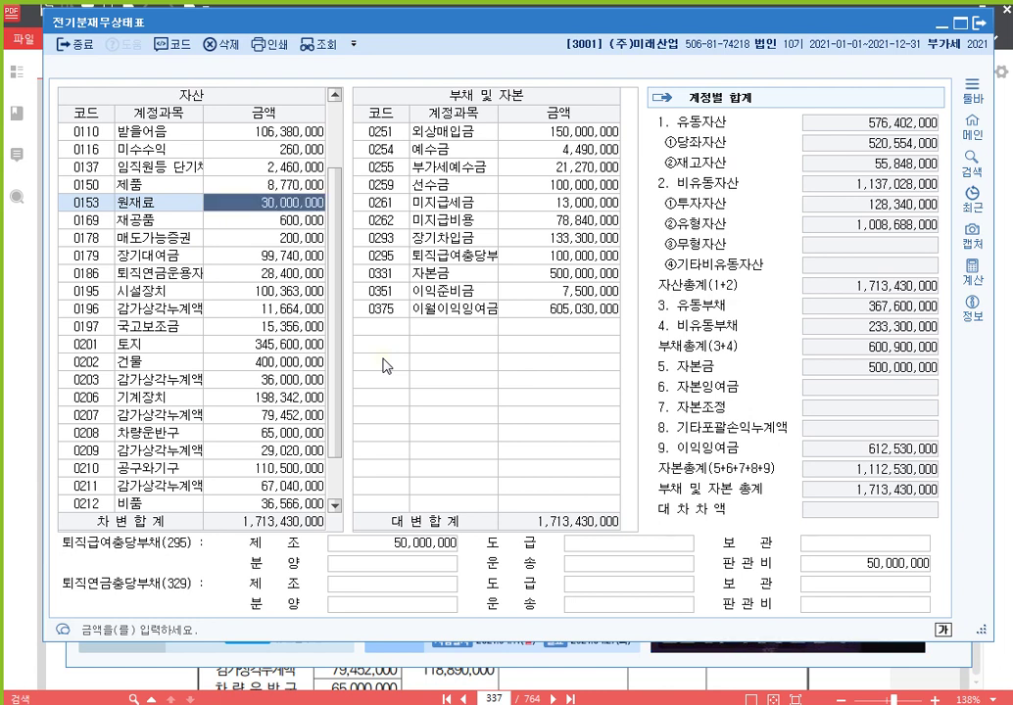
key(Up)
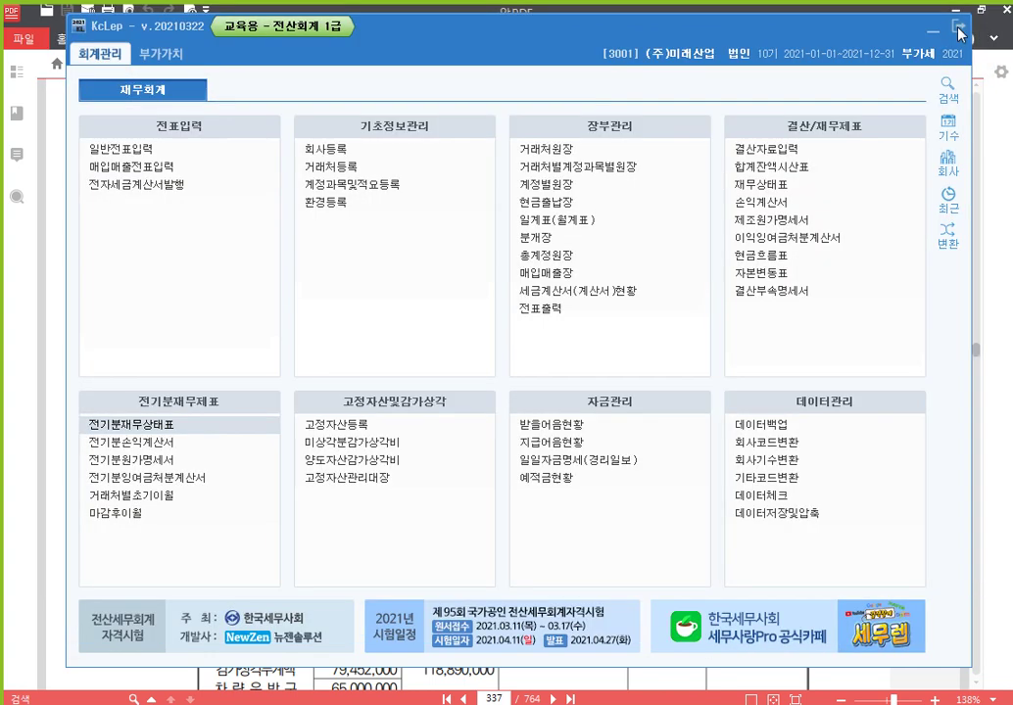
click(983, 22)
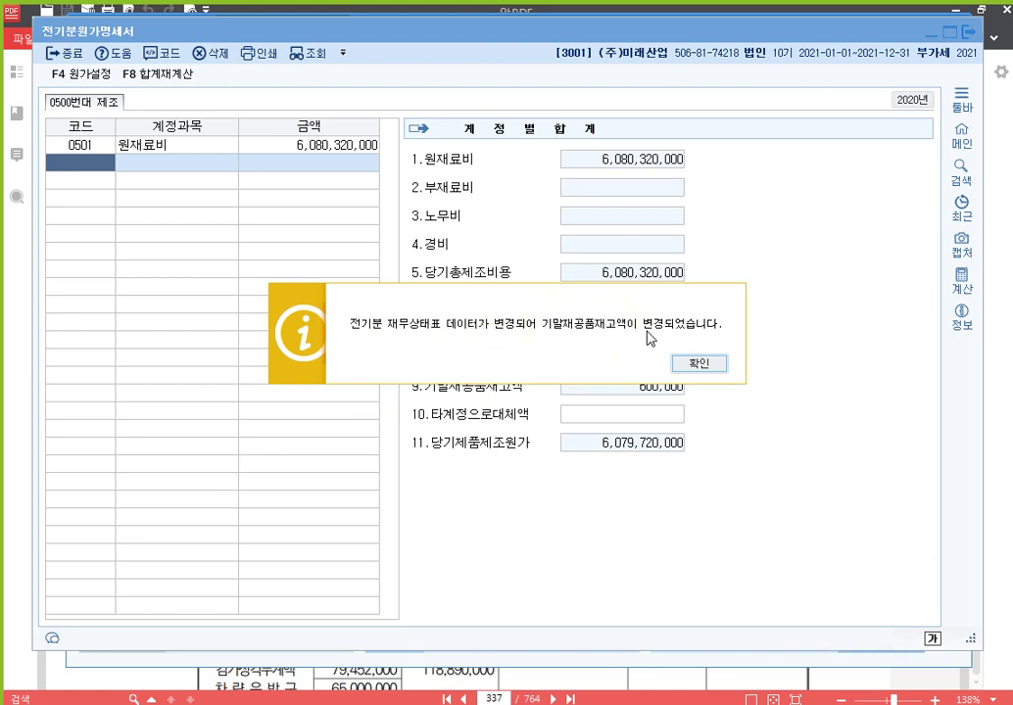
- Acknowledge the notice in 전기분원가명세서 and inspect 기말원재료재고액 in the 원재료비 breakdown
click(693, 362)
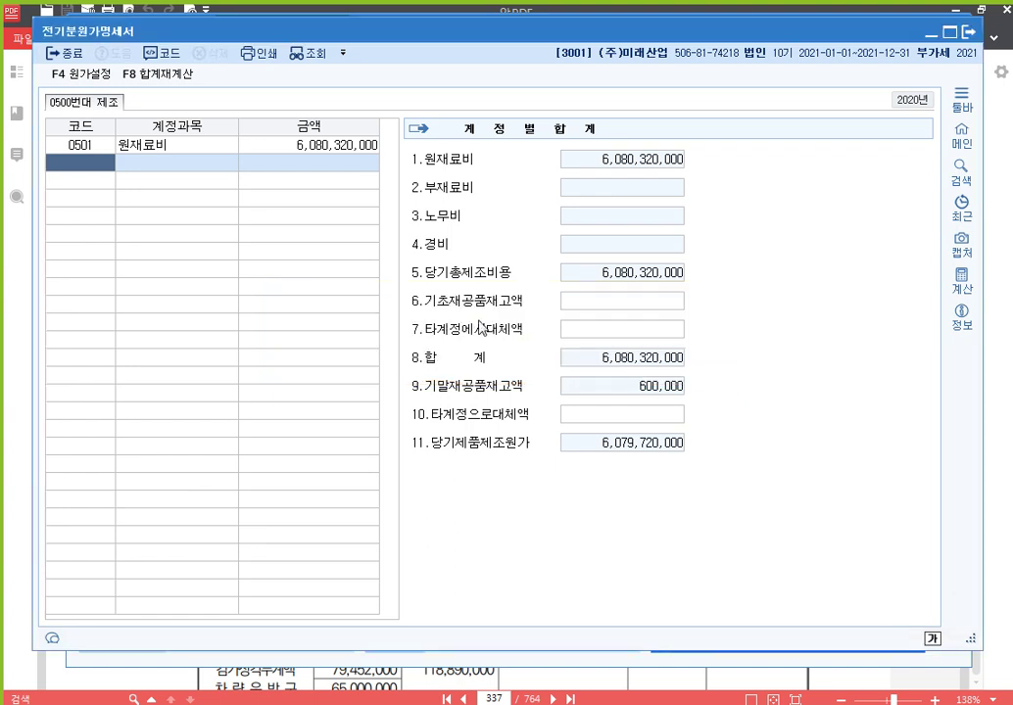
double_click(343, 147)
click(633, 413)
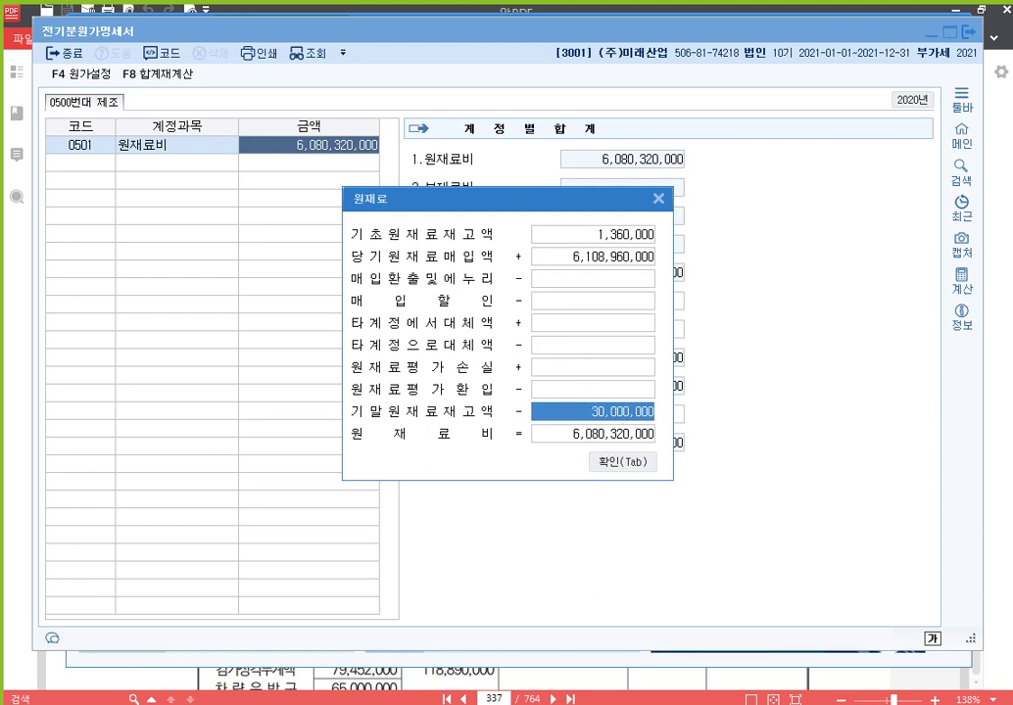
- Switch to the Hangul document 20210414.hwp, widen its window, and write the heading "** 전기분재무제표등 수정 **"
key(alt+Tab)
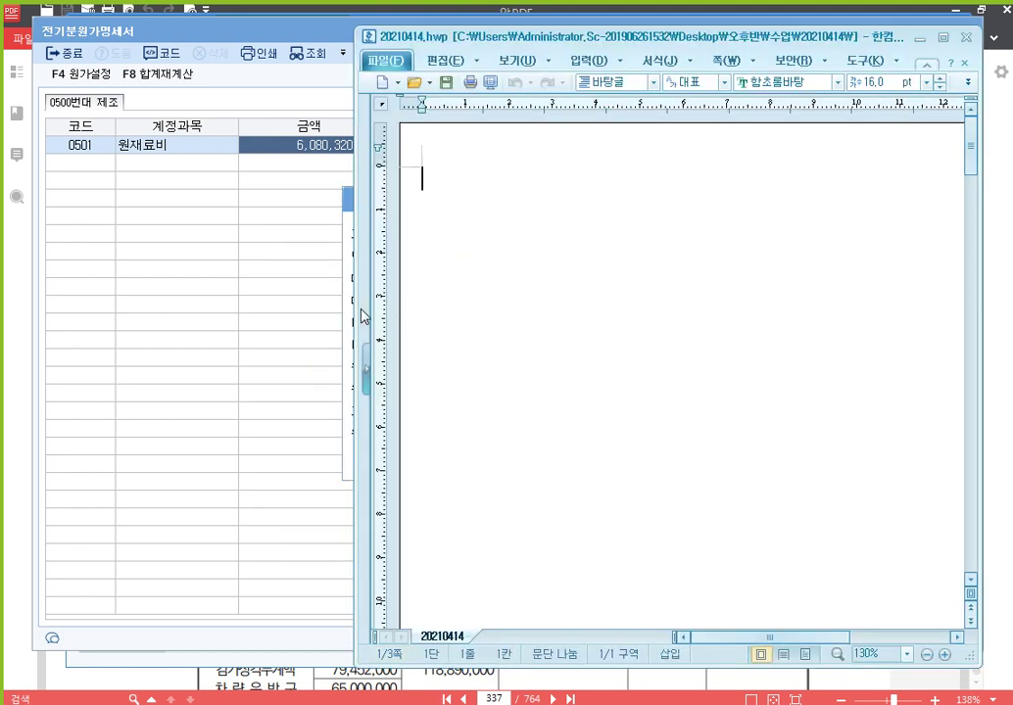
drag(357, 316, 111, 303)
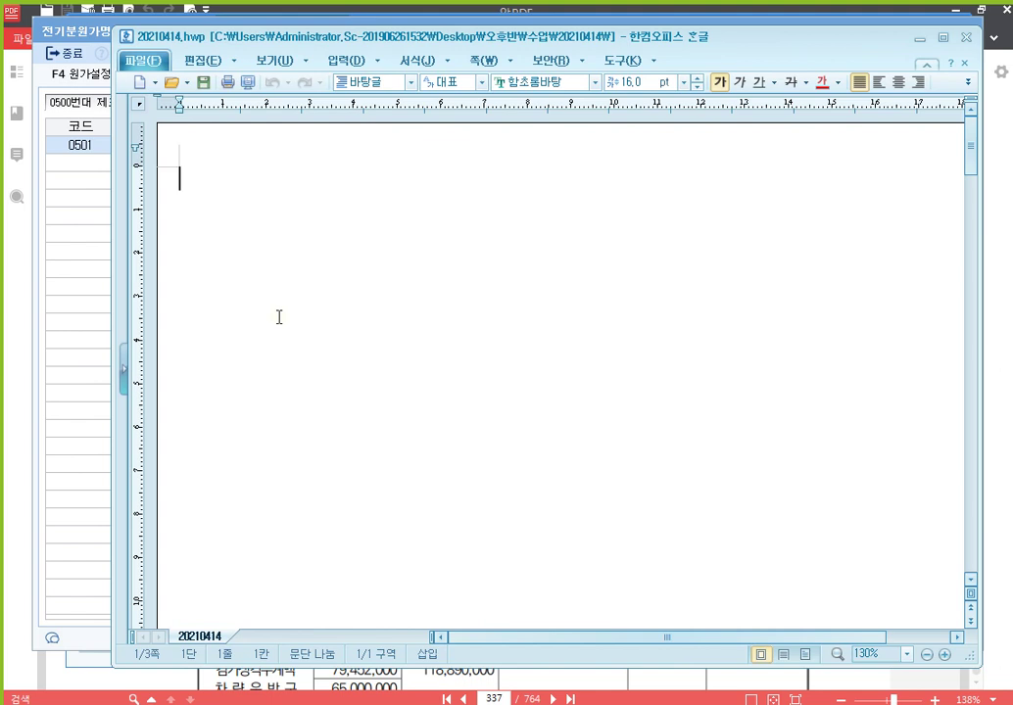
text(* 전기)
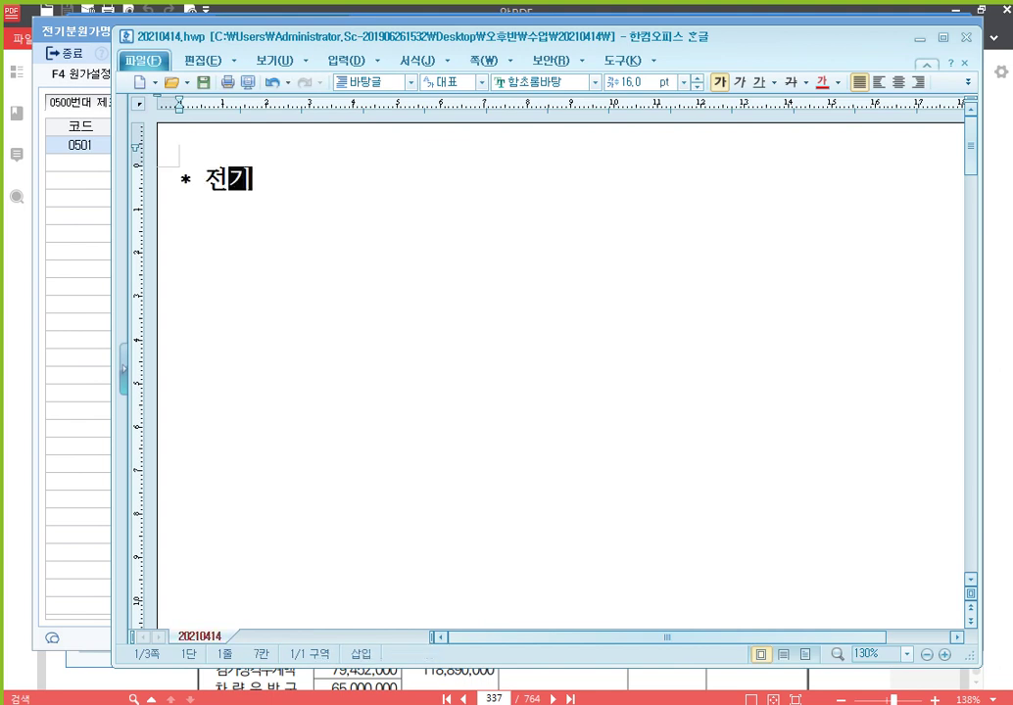
text(분재무제표등 수정)
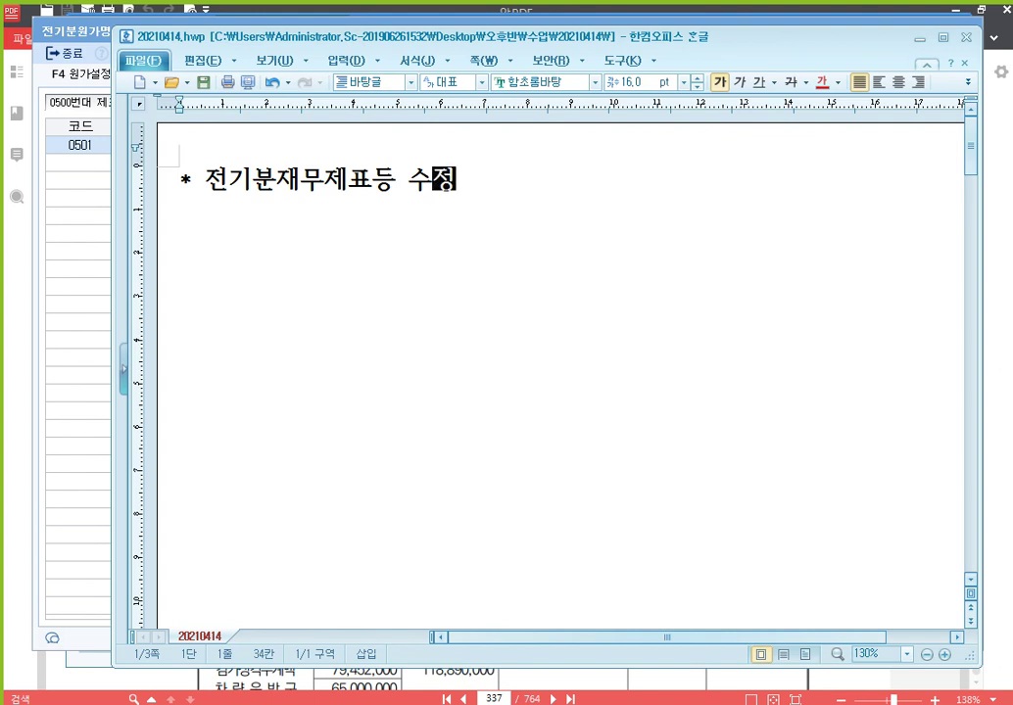
key(Home)
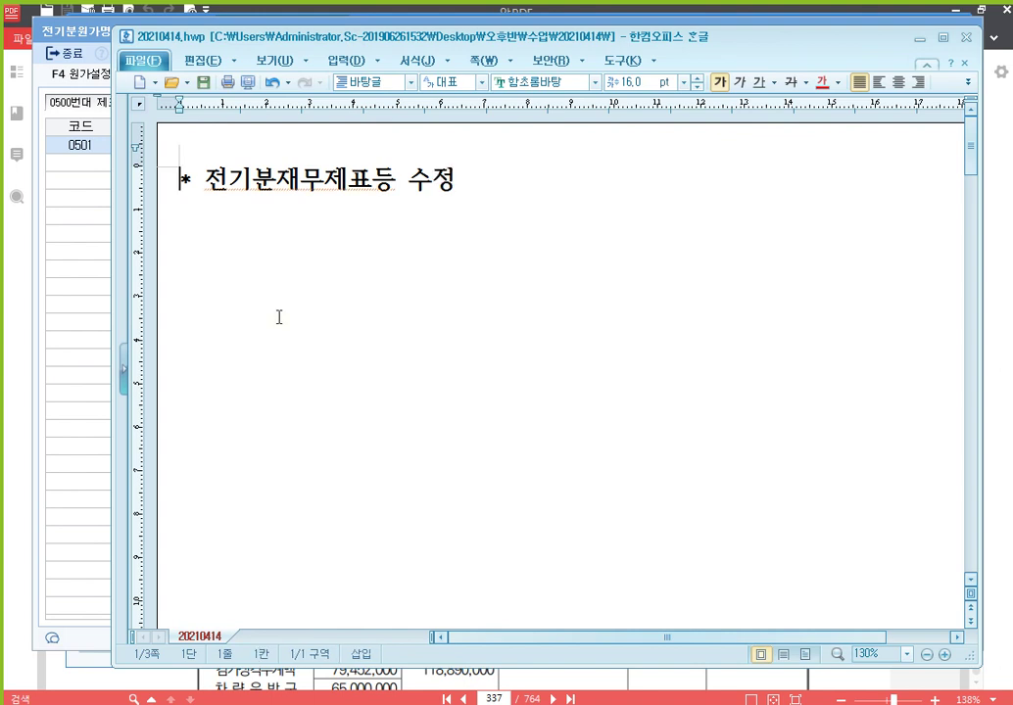
text(*)
key(End)
text(**)
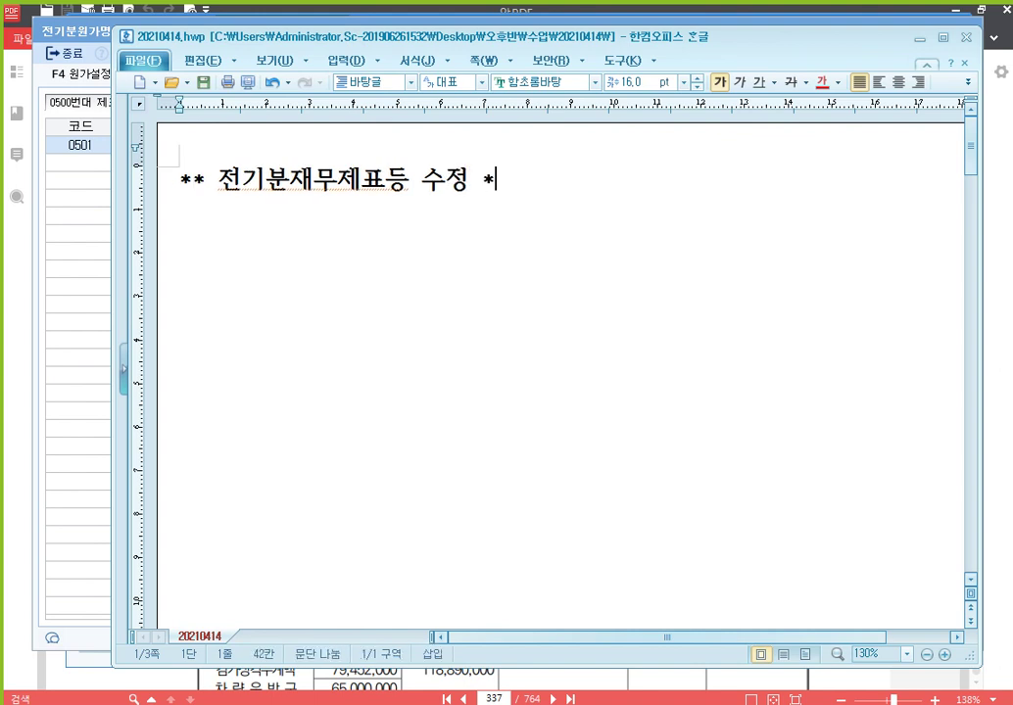
- Add the line "* 전기분원가명세서" below the heading and start a new line
key(Return)
text(*)
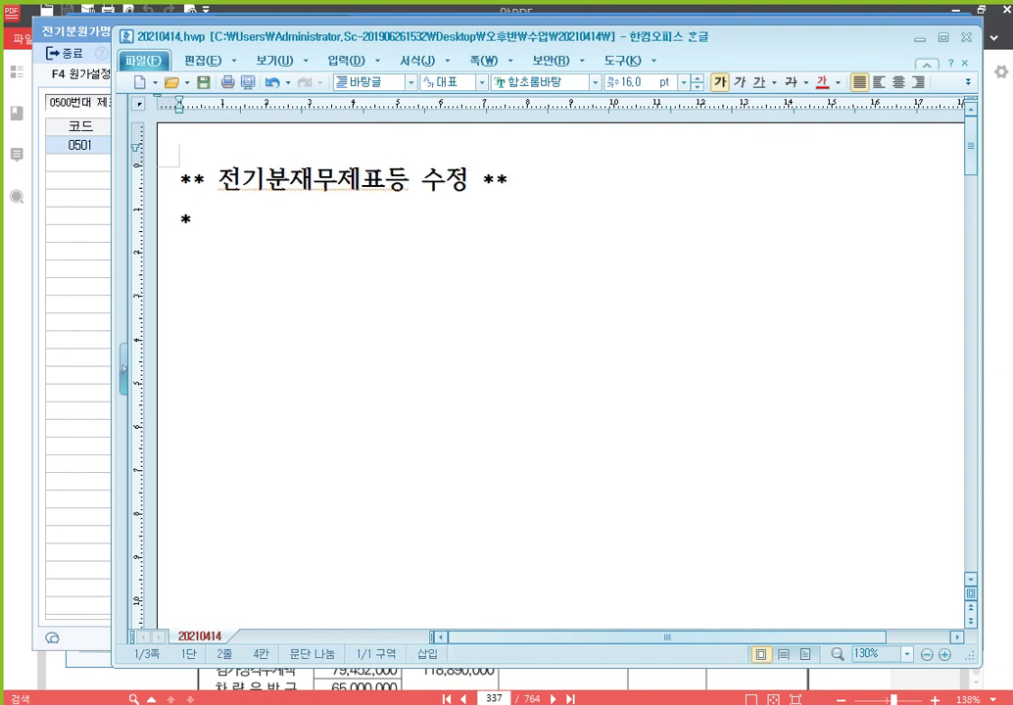
text( 전기분원가명)
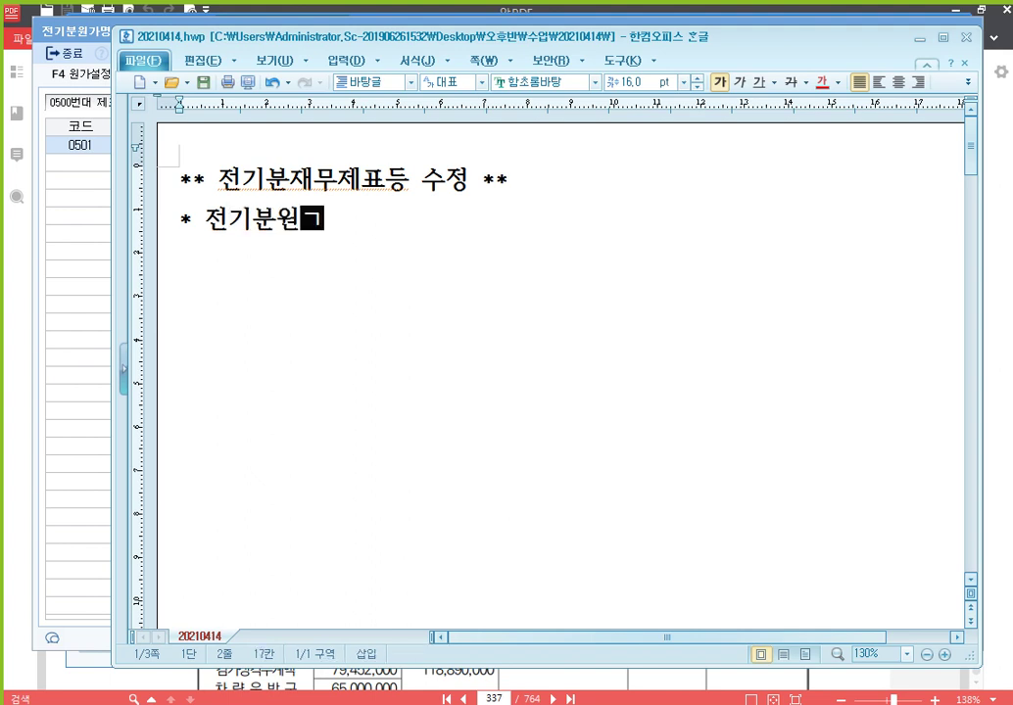
text(세서)
key(Return)
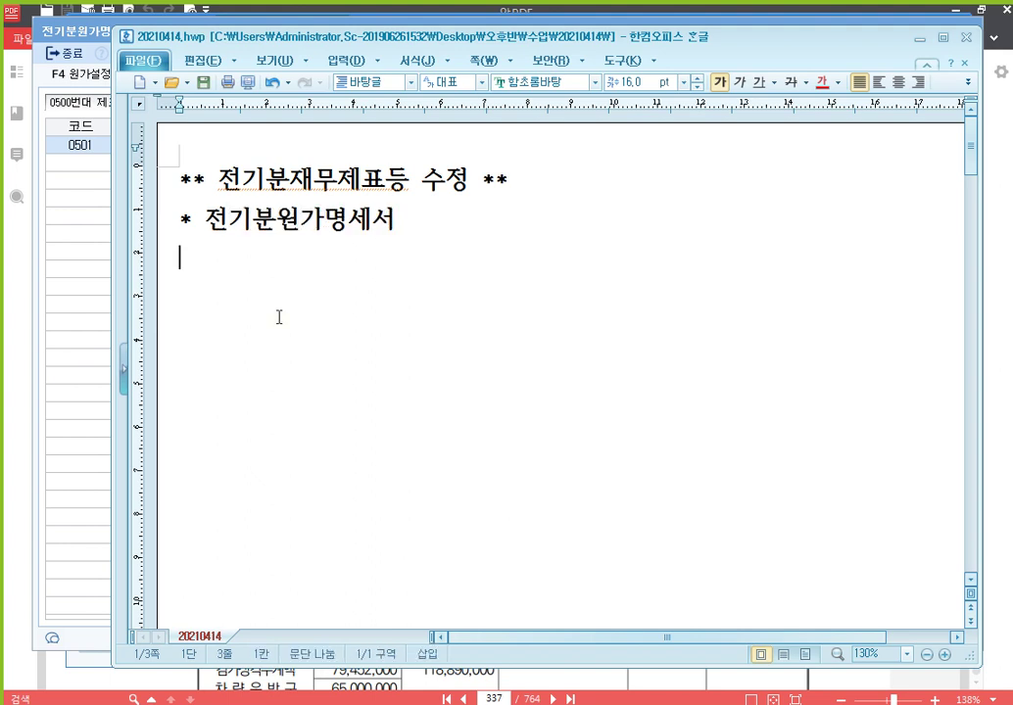
- Write the note line "- 기말원재료재고액 : 재무상태표의 “원재료” 수정 반영" under "* 전기분원가명세서"
text(- 기말원재료)
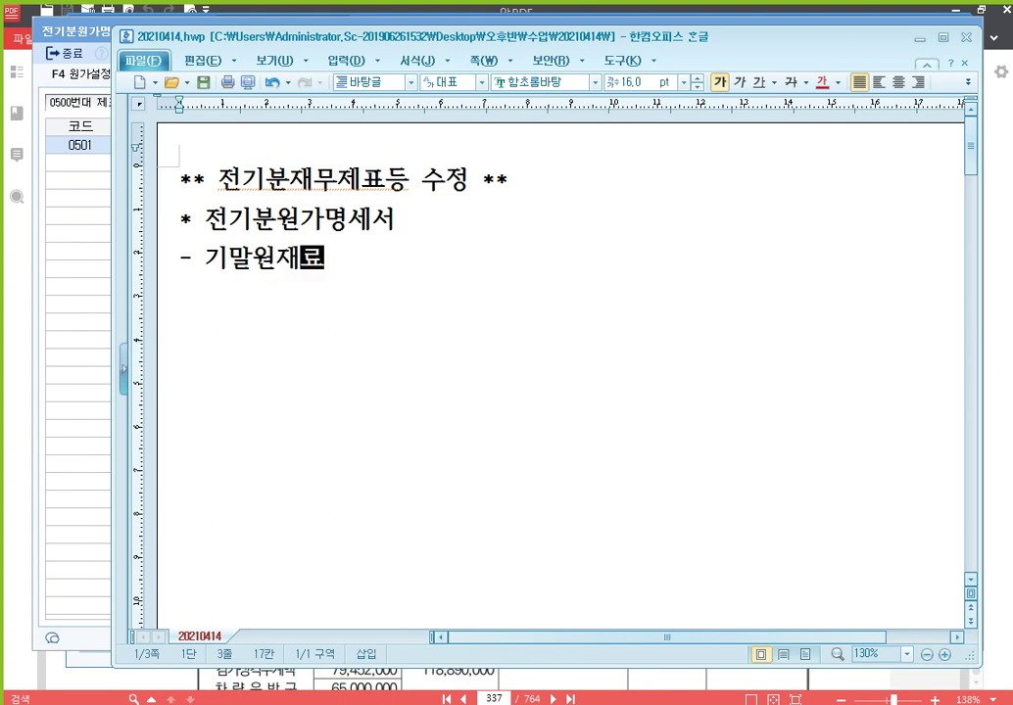
text(재고액 : 수)
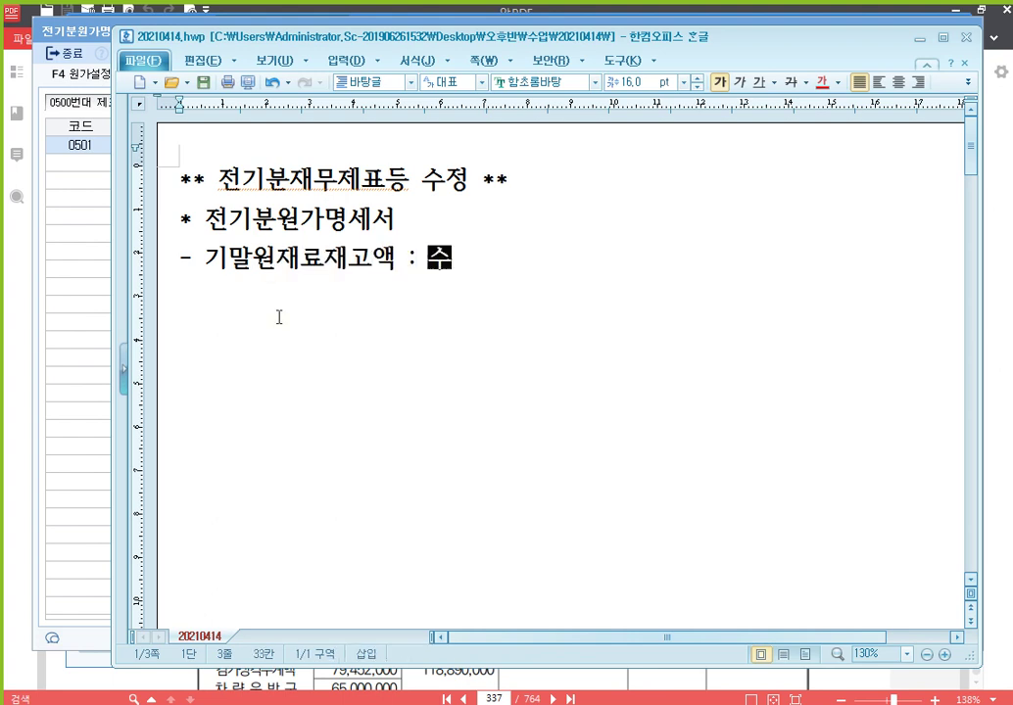
text(정)
key(BackSpace)
key(BackSpace)
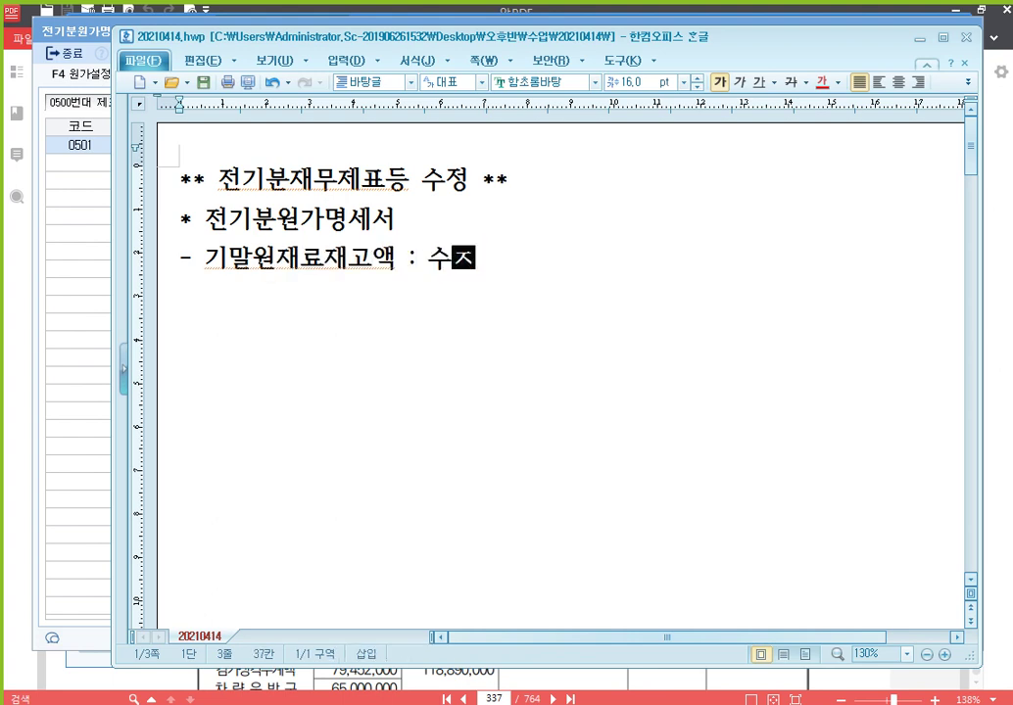
text(재무상태)
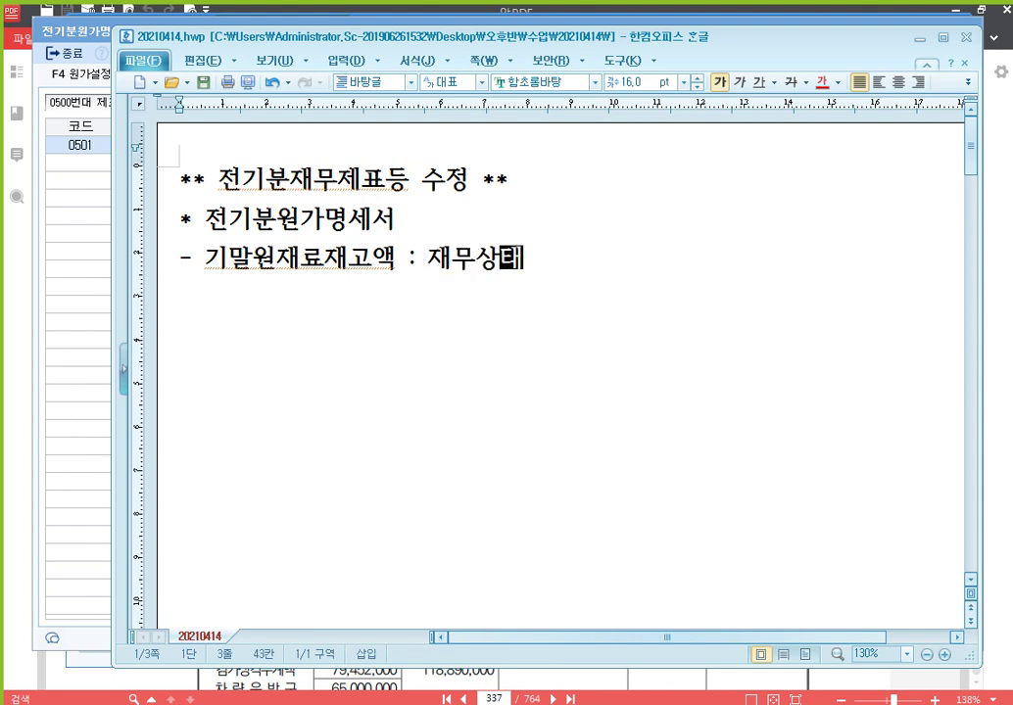
text(표의 )
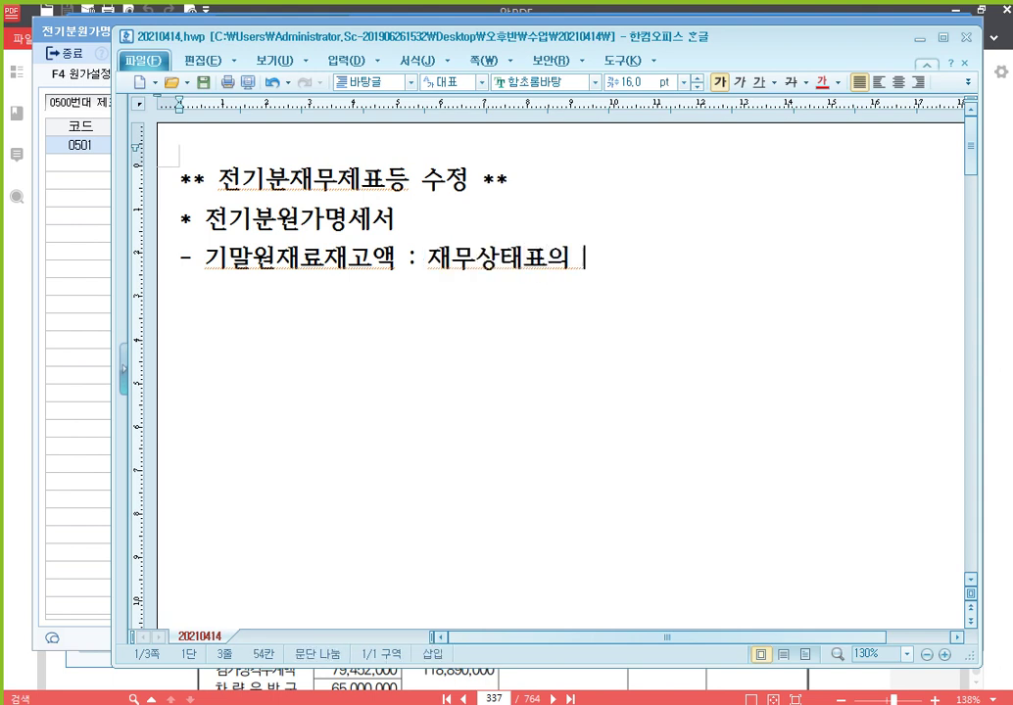
text("원재료")
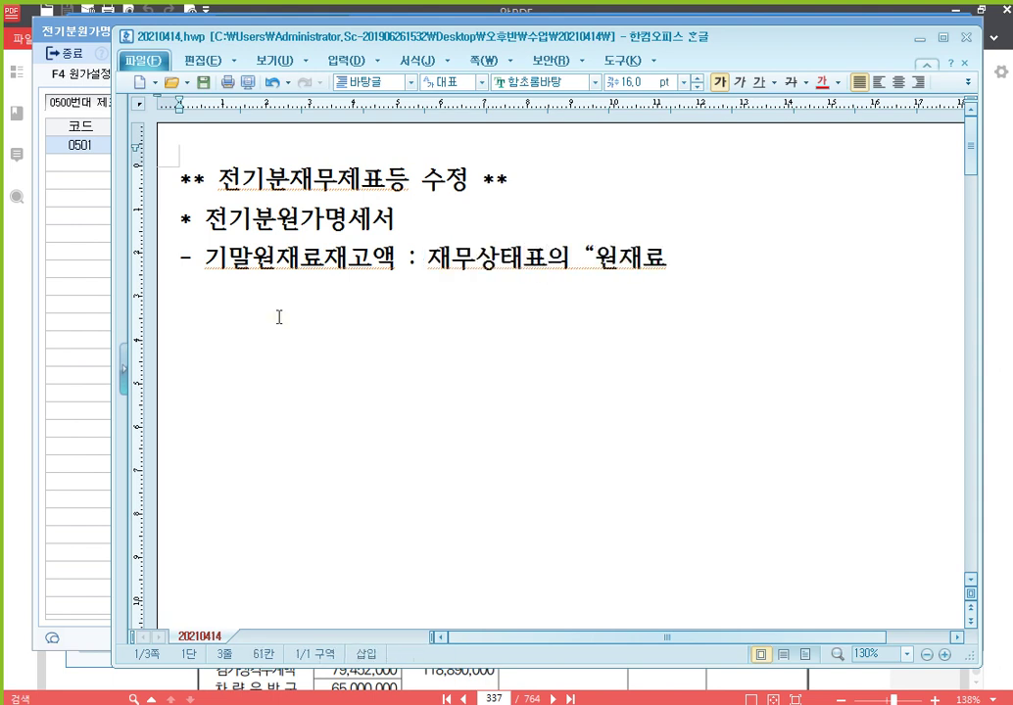
text( 수정 반영)
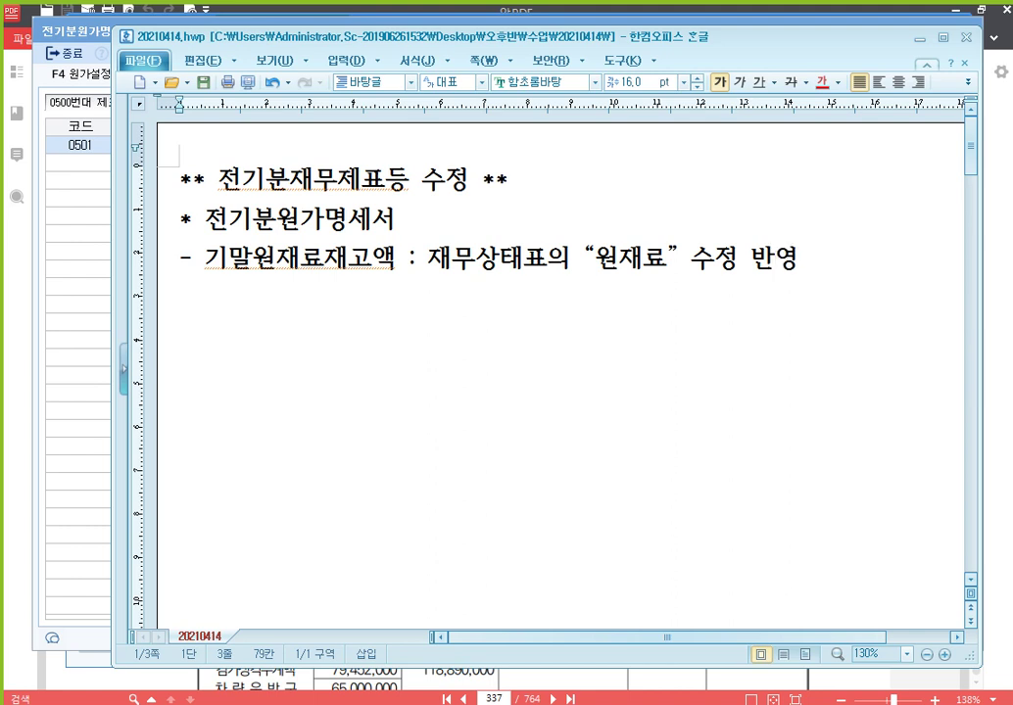
- Insert "전기분" before "재무상태표의" in the 기말원재료재고액 line and widen the document window
click(432, 258)
text(전기분)
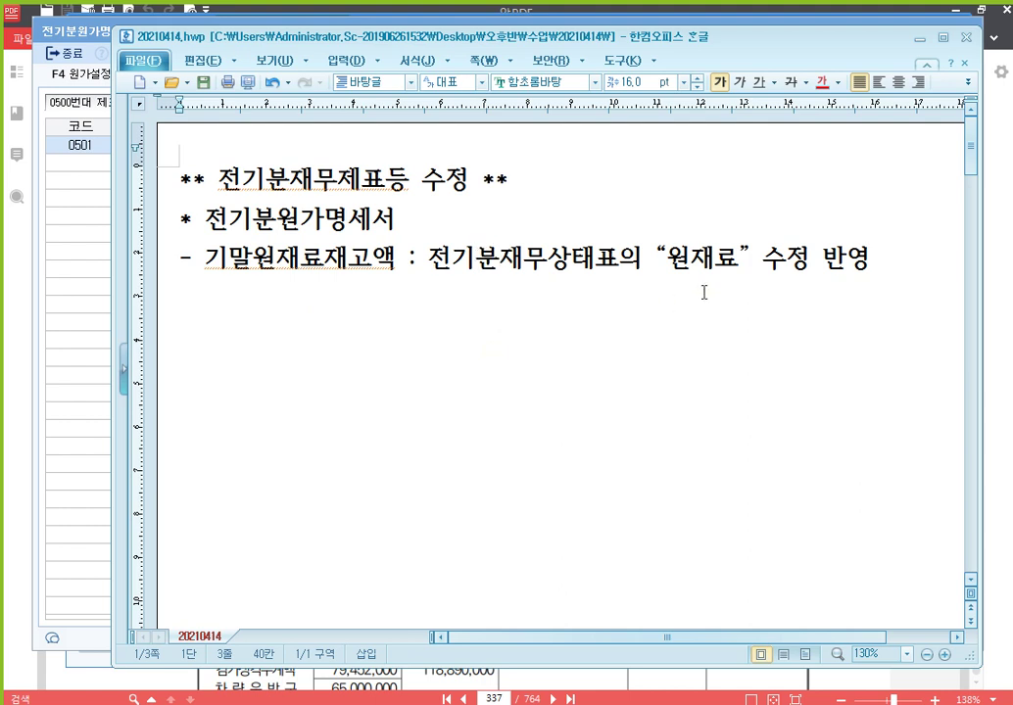
click(323, 260)
drag(115, 351, 49, 350)
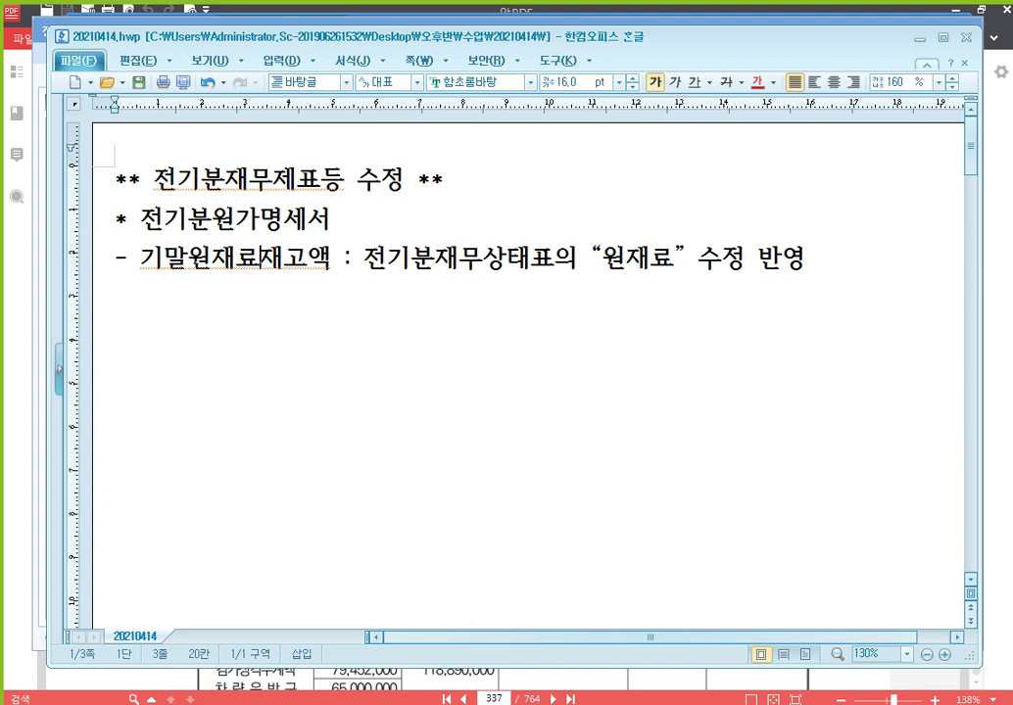
- Switch to KcLep, close the 원재료 breakdown and 전기분원가명세서, and return to the main menu
click(449, 702)
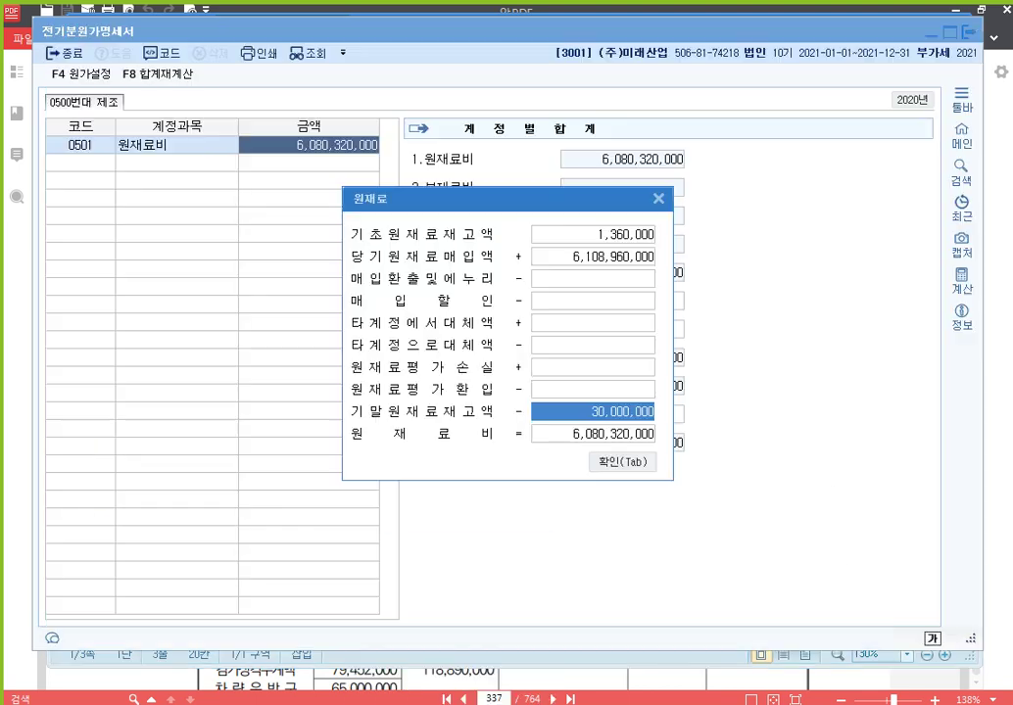
click(658, 199)
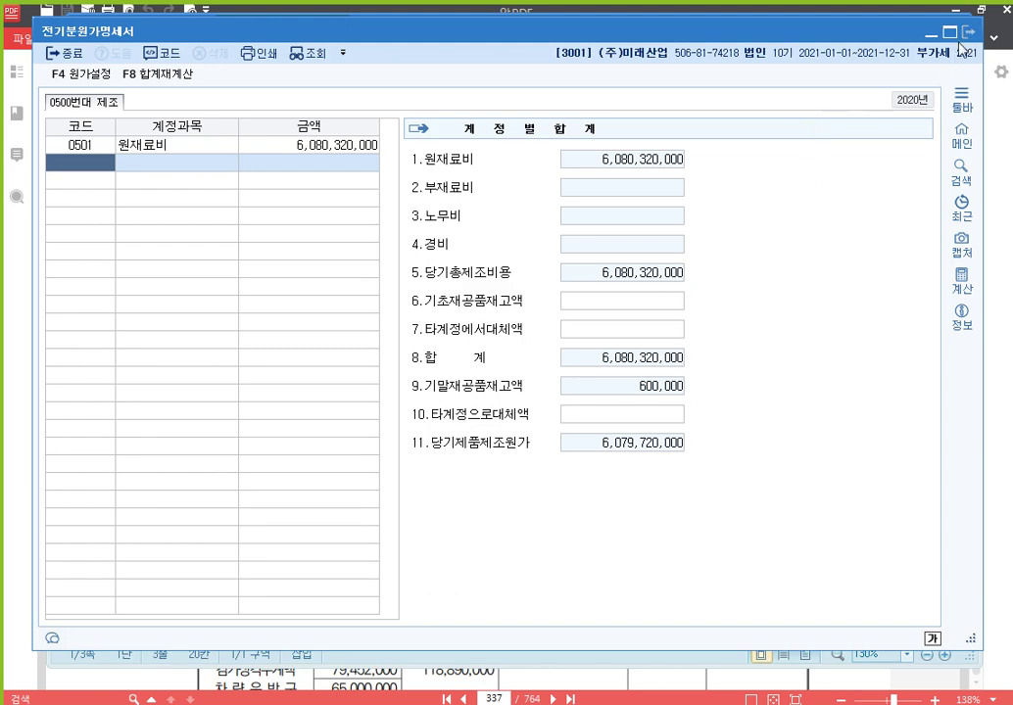
key(alt+Tab)
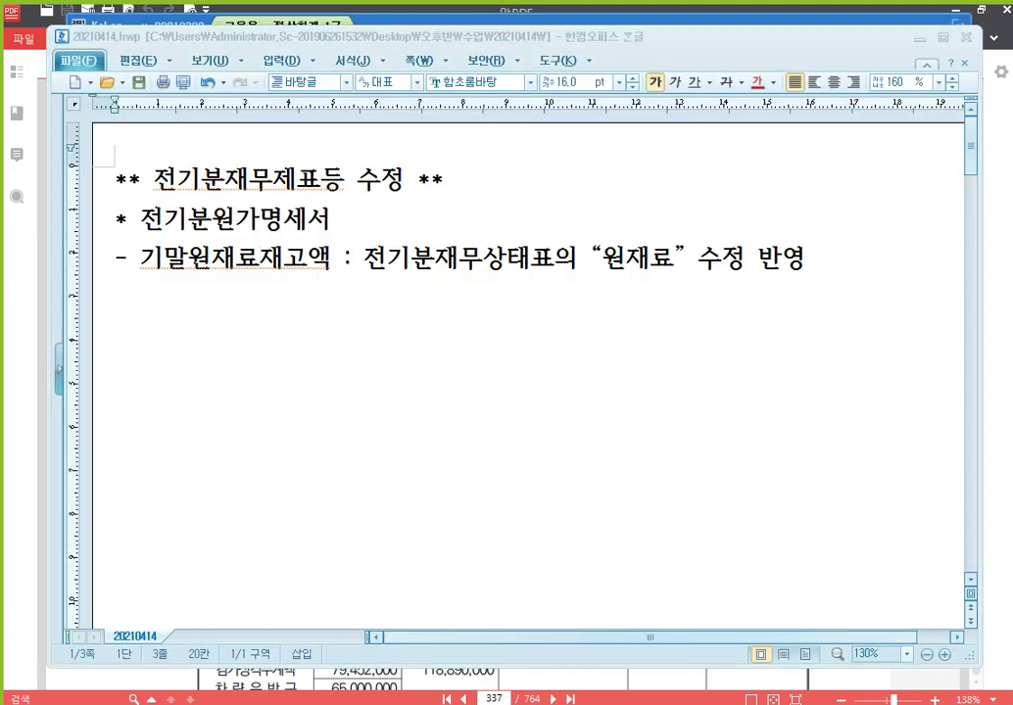
key(alt+Tab)
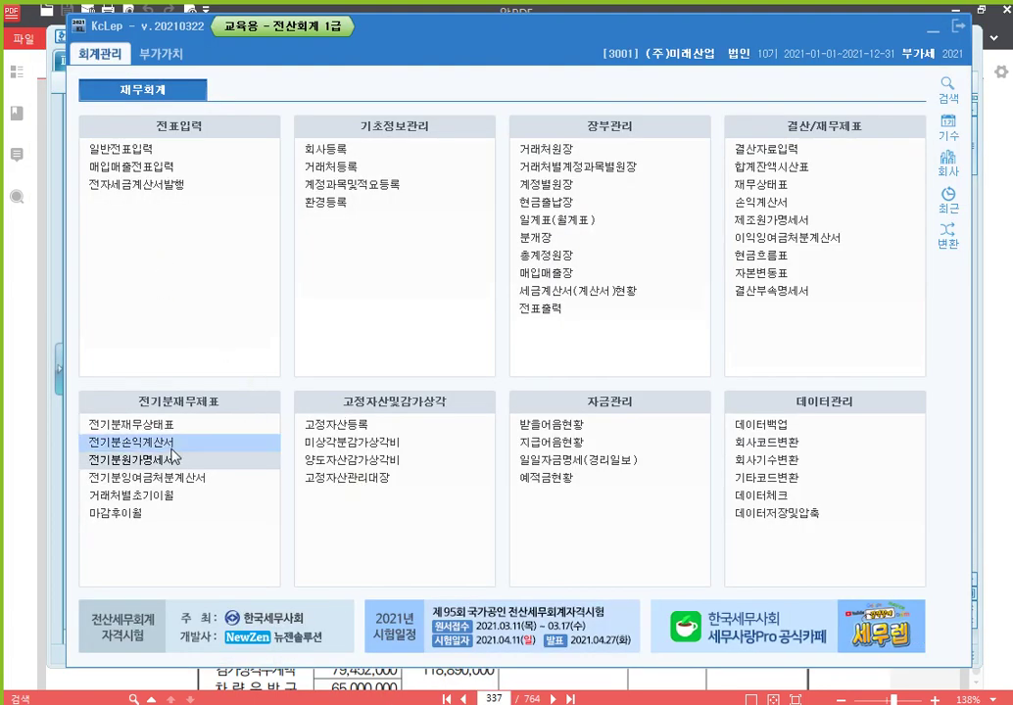
- Open 전기분재무상태표, set 원재료 (0153) to 46,478,000, and close the statement
click(137, 424)
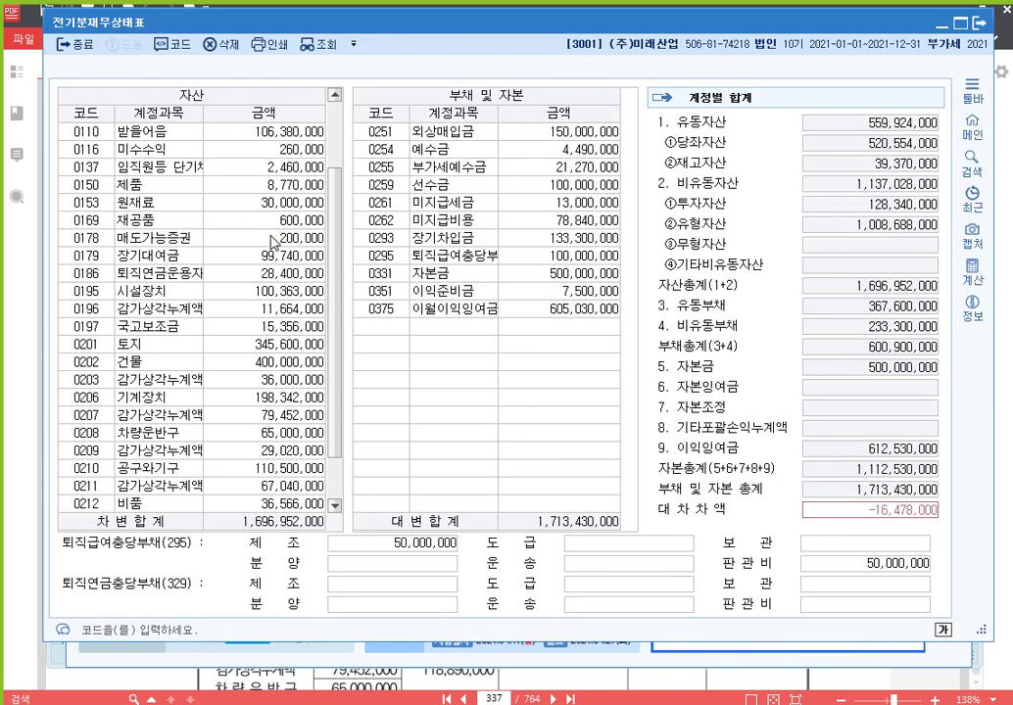
click(290, 203)
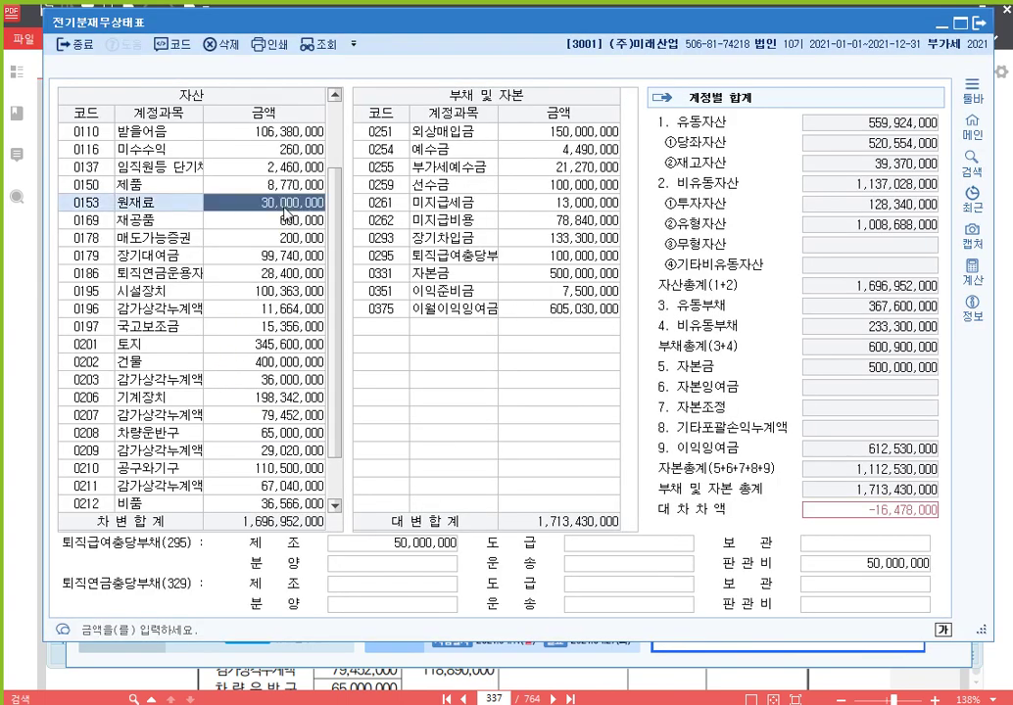
text(46,478,000)
key(Return)
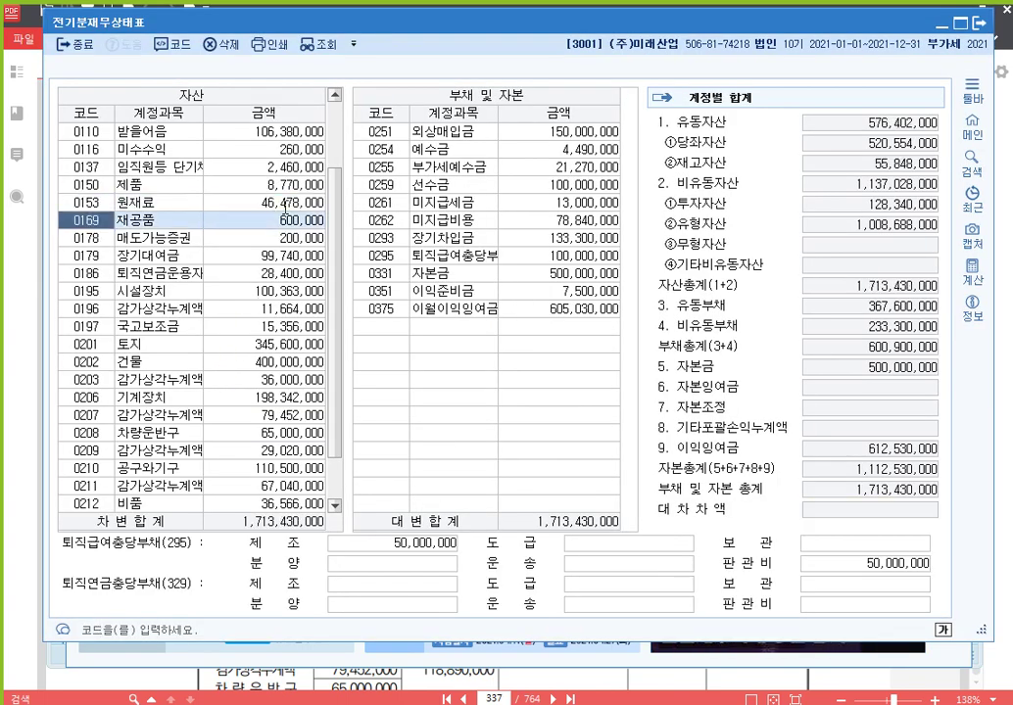
click(283, 205)
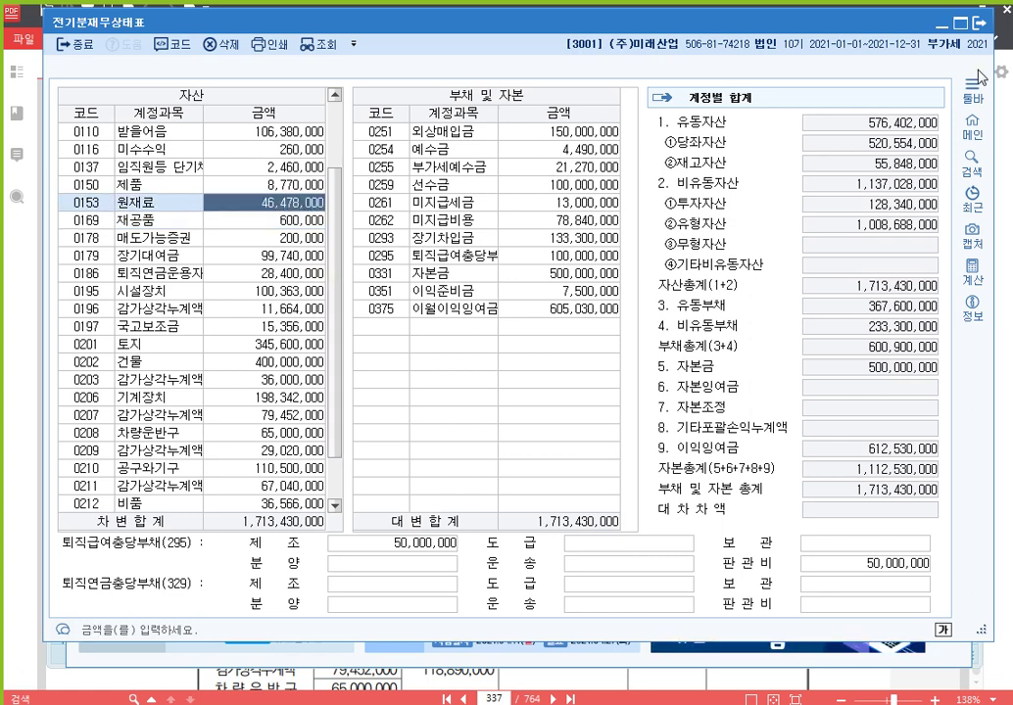
click(984, 28)
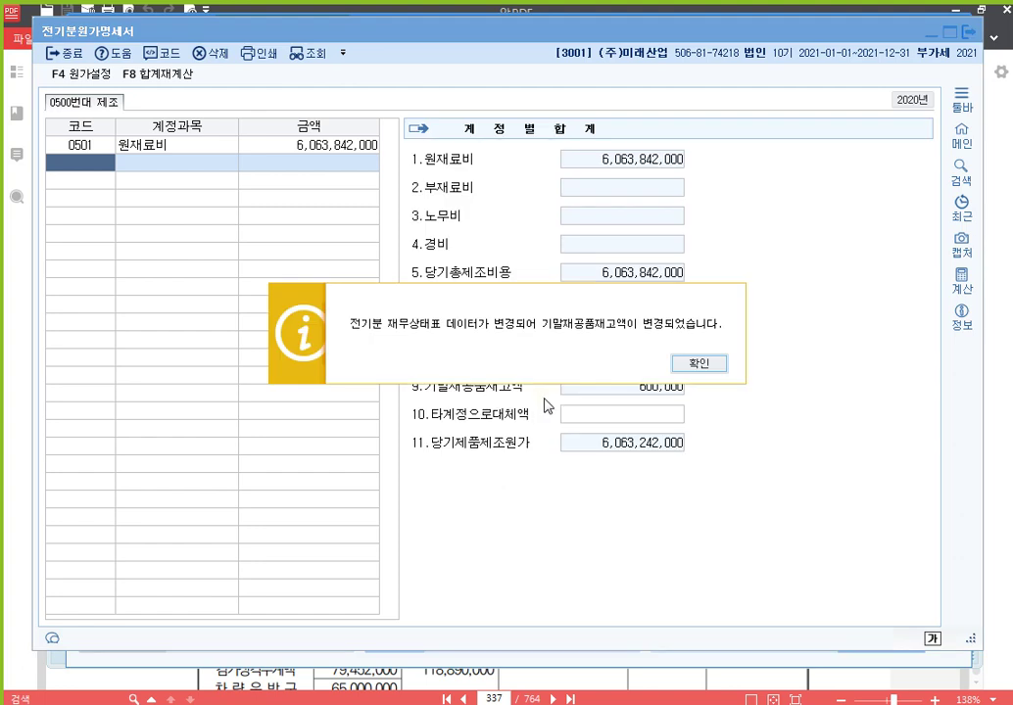
- Acknowledge the data-change notice in 전기분원가명세서, check 기말원재료재고액 in the 원재료비 breakdown, and confirm the breakdown
click(701, 364)
click(362, 147)
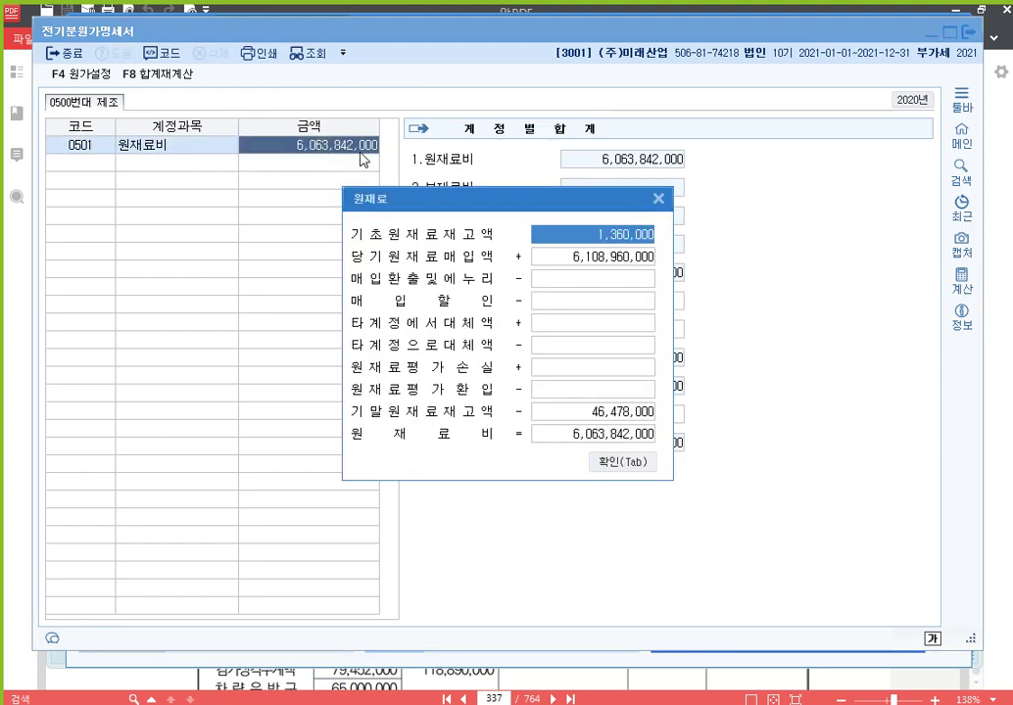
click(630, 417)
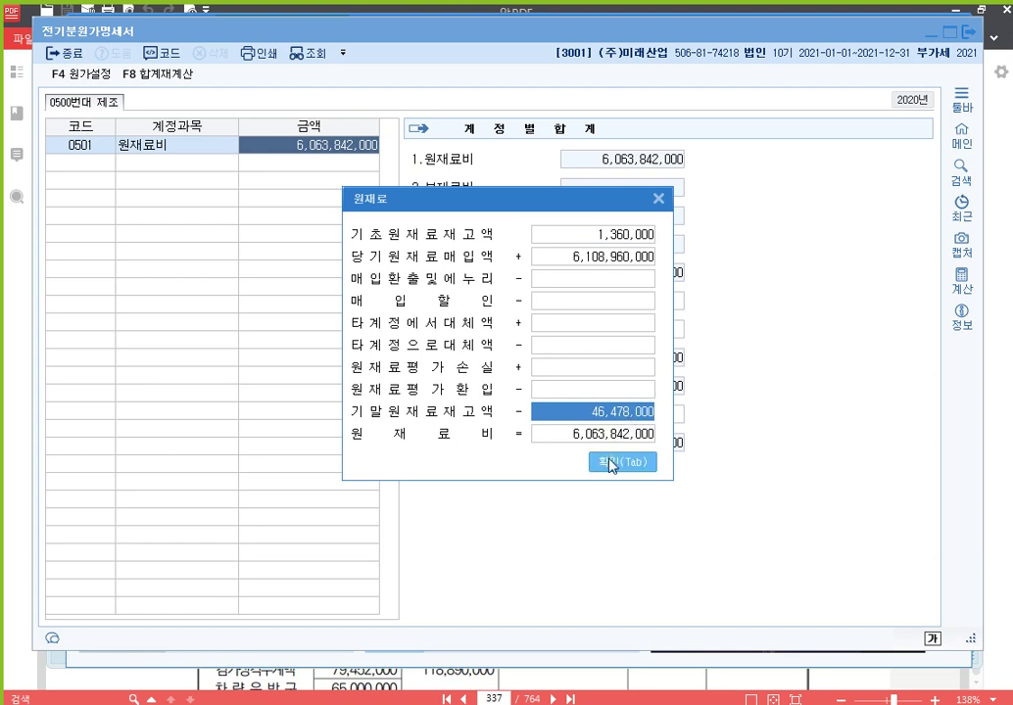
click(611, 462)
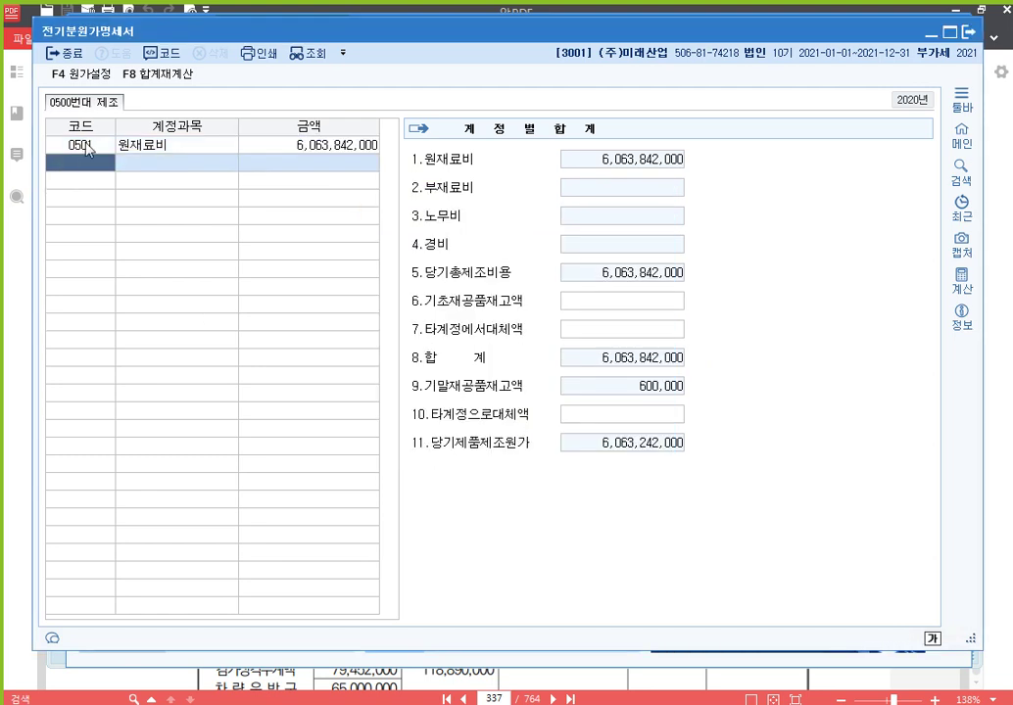
- Reopen the breakdown of 원재료비 (0501) from its amount and from its code, confirming it each time
click(330, 146)
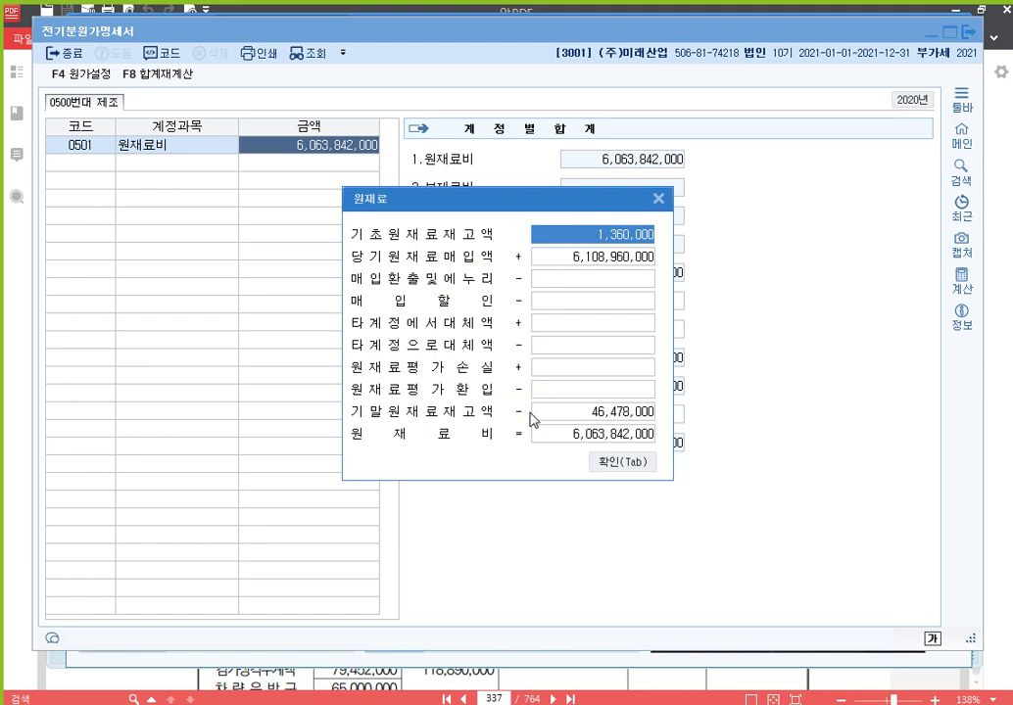
click(613, 457)
click(81, 149)
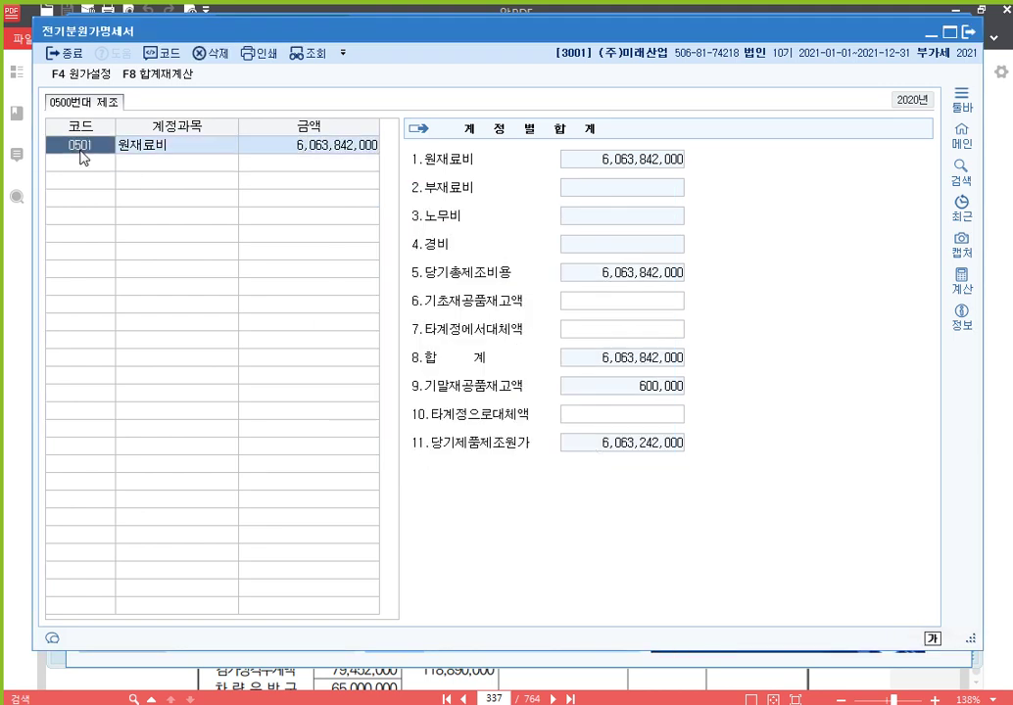
key(Return)
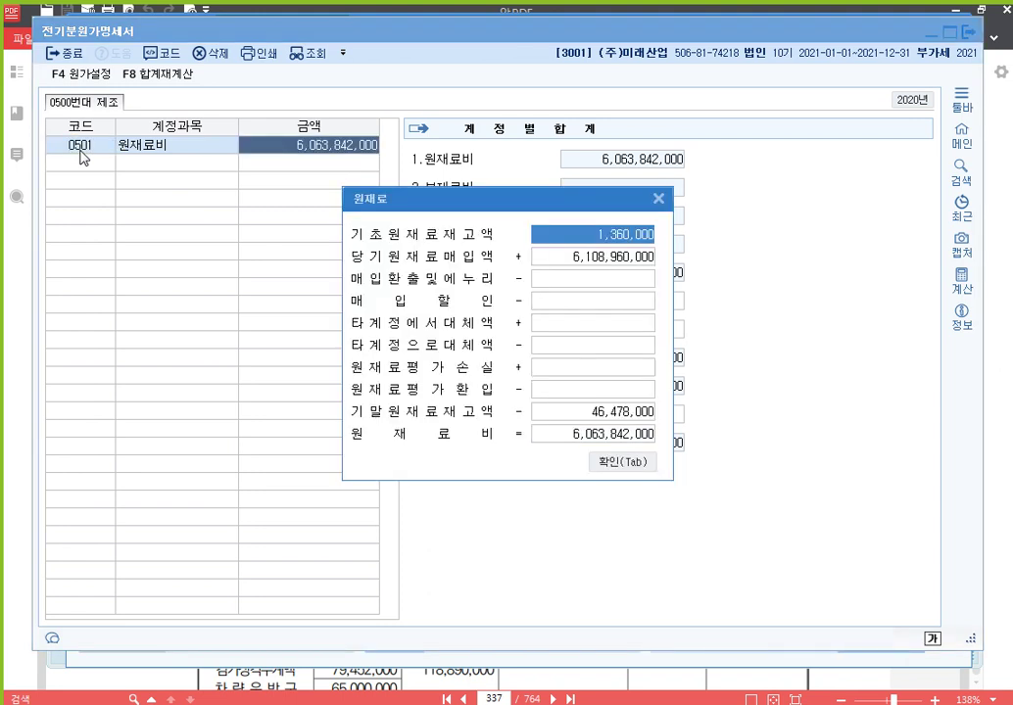
click(629, 466)
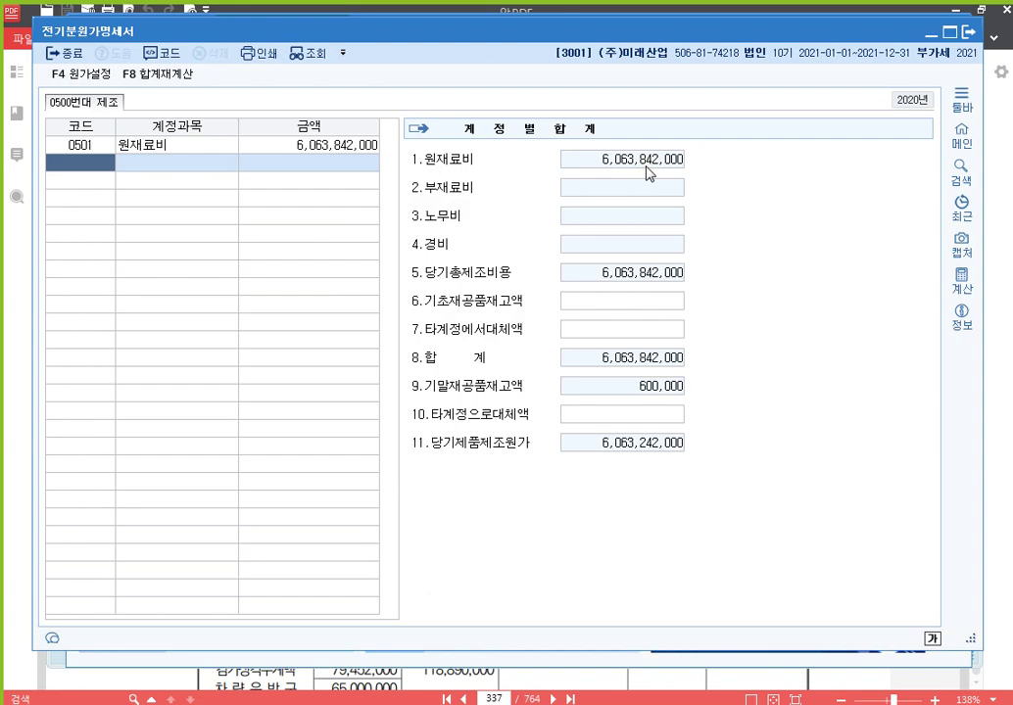
- Switch to the textbook in 알PDF and view the 제조원가명세서 of 문제6 for the labour and expense amounts
click(998, 646)
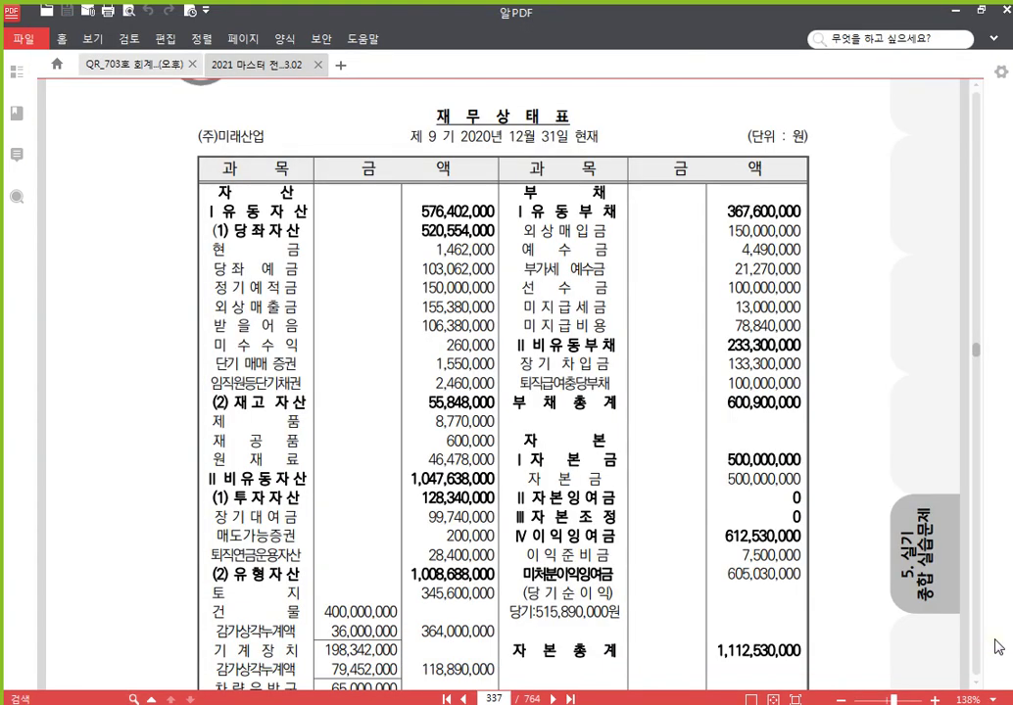
scroll(522, 294, down, 20)
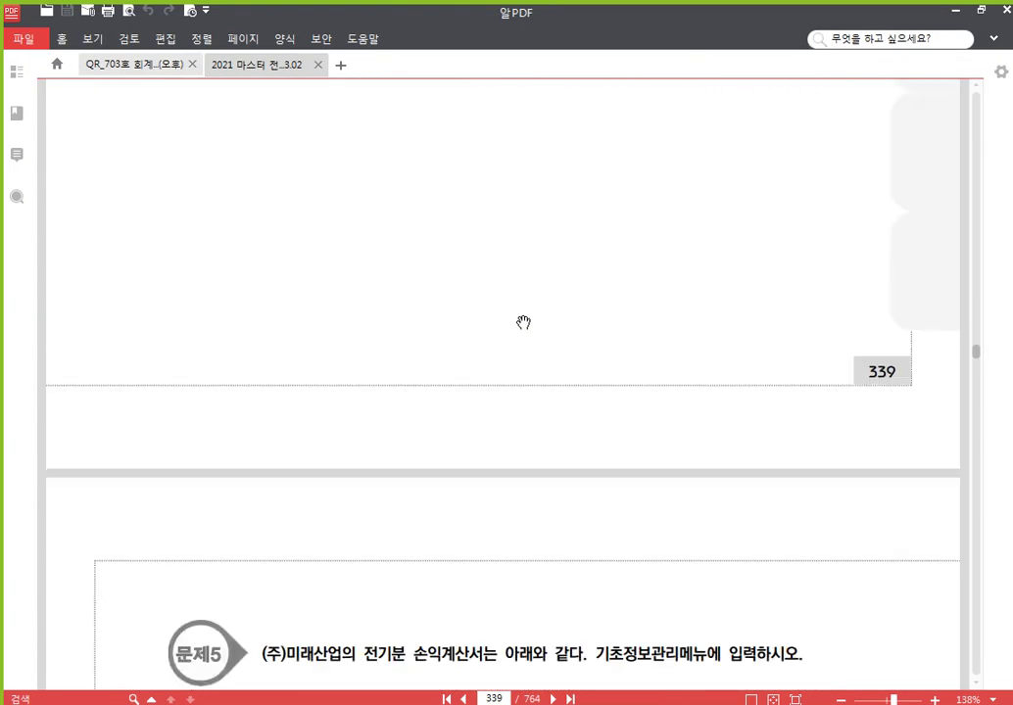
scroll(523, 322, down, 20)
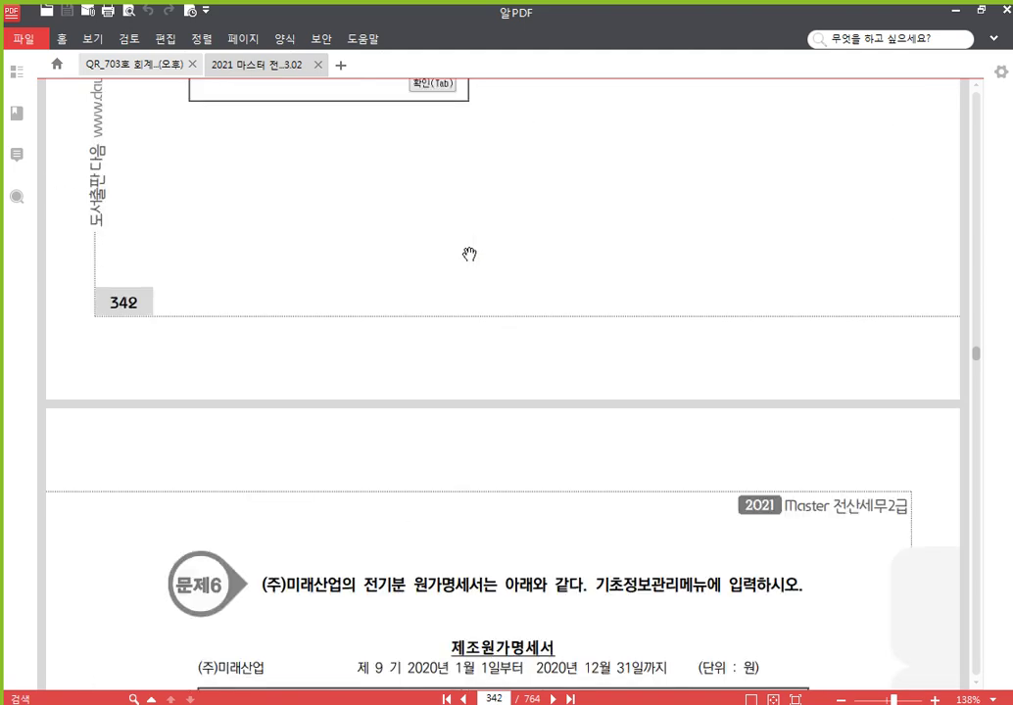
scroll(470, 255, down, 8)
scroll(464, 250, up, 3)
scroll(464, 249, down, 2)
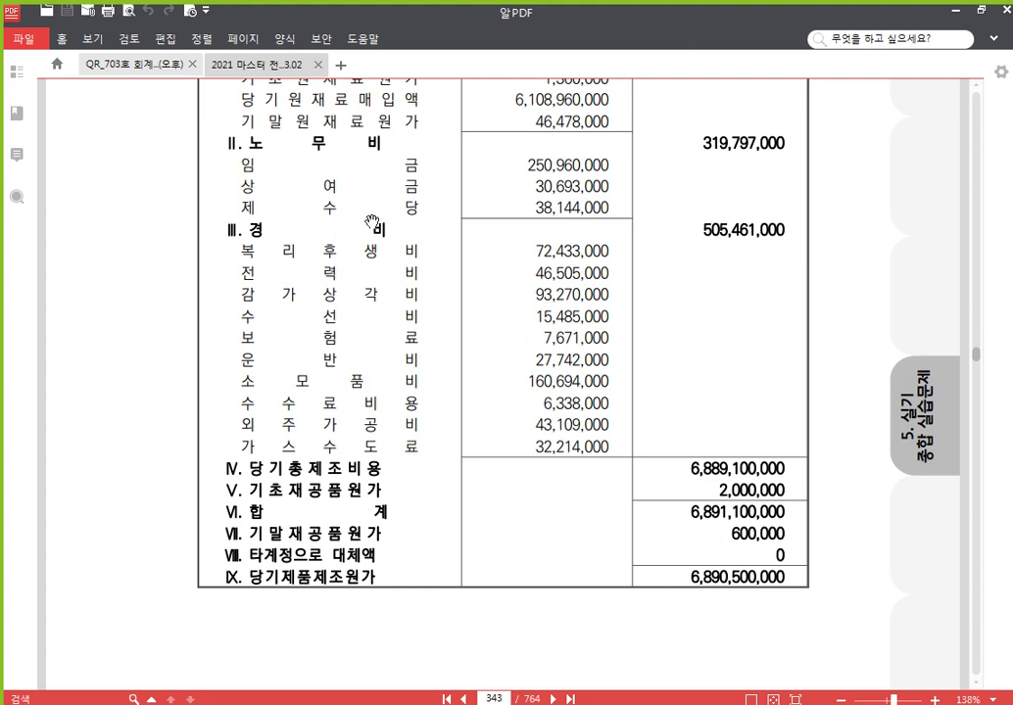
- Return to 전기분원가명세서 in KcLep and add 임금 (0504) with an amount of 250,960,000
key(alt+Tab)
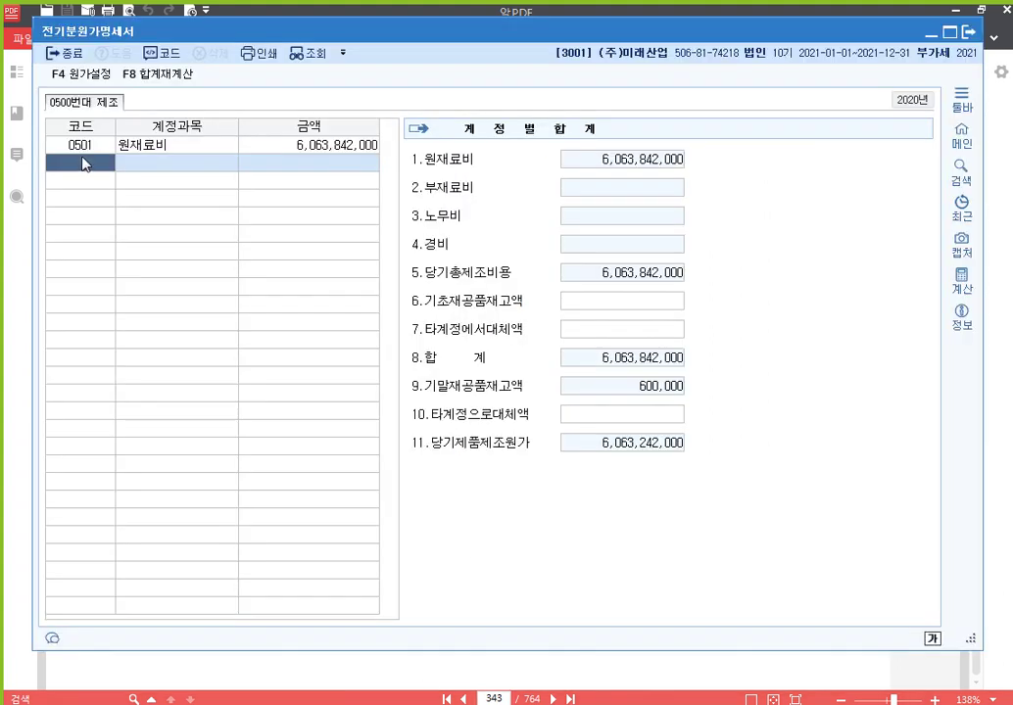
text(0504)
key(Return)
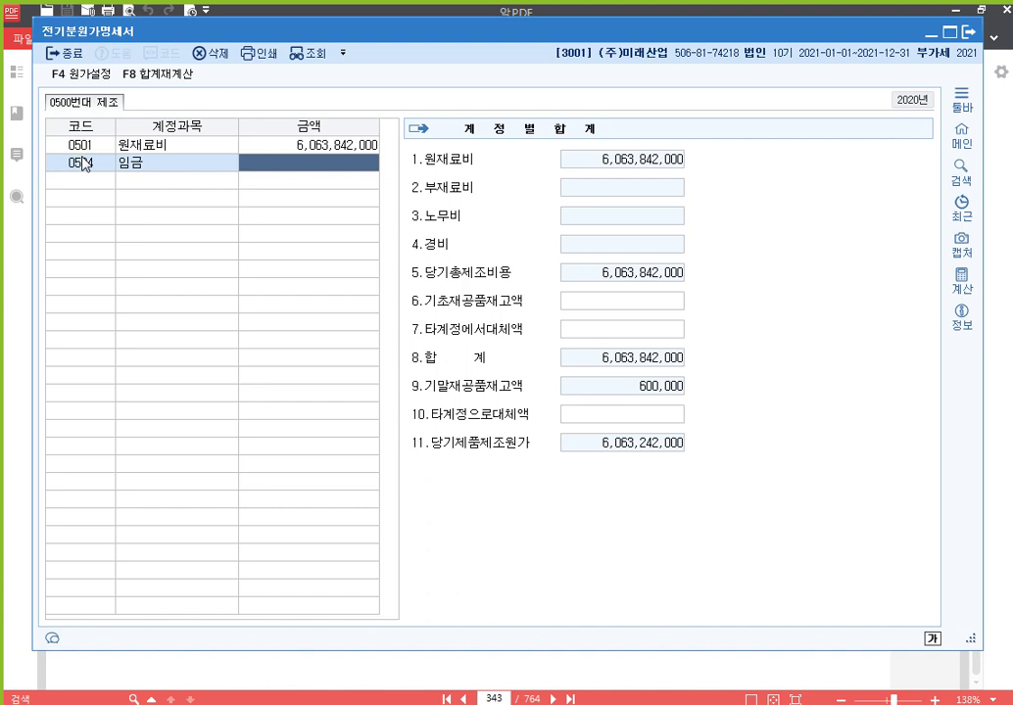
text(250960000)
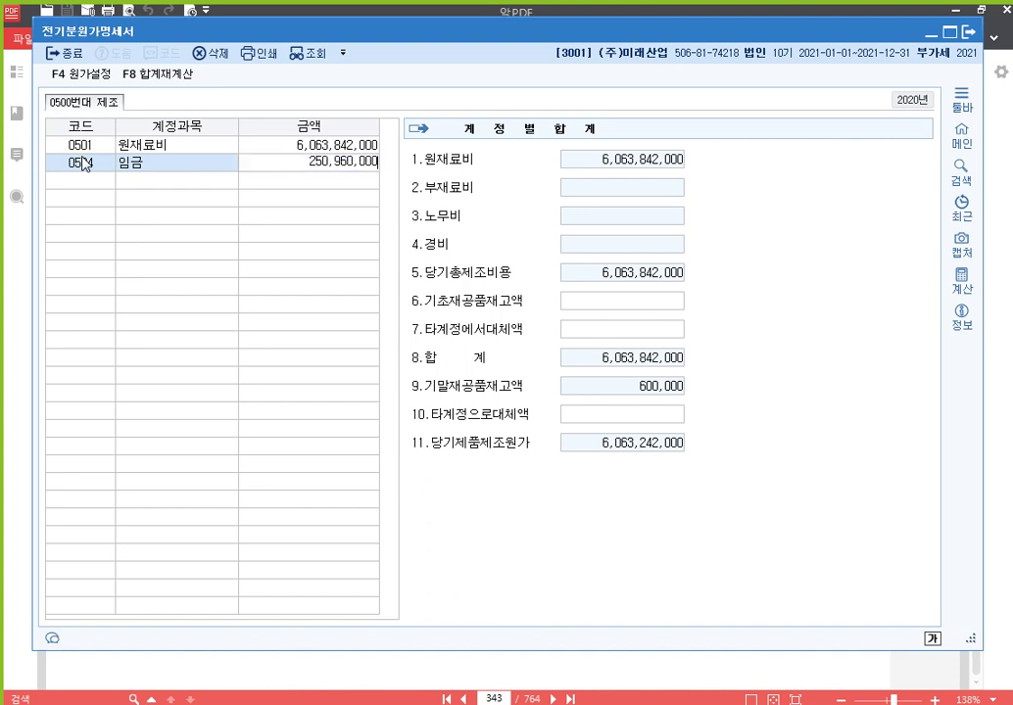
key(Return)
- Add 상여금 (0505) with an amount of 30,693,000 below 임금
text(0505)
key(Return)
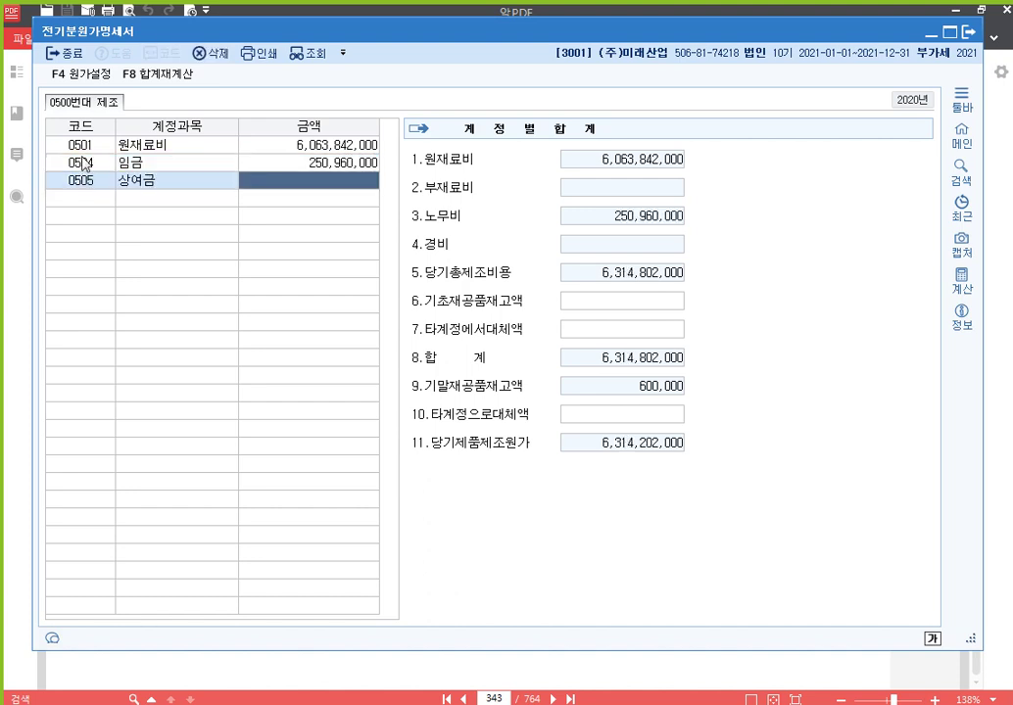
text(3)
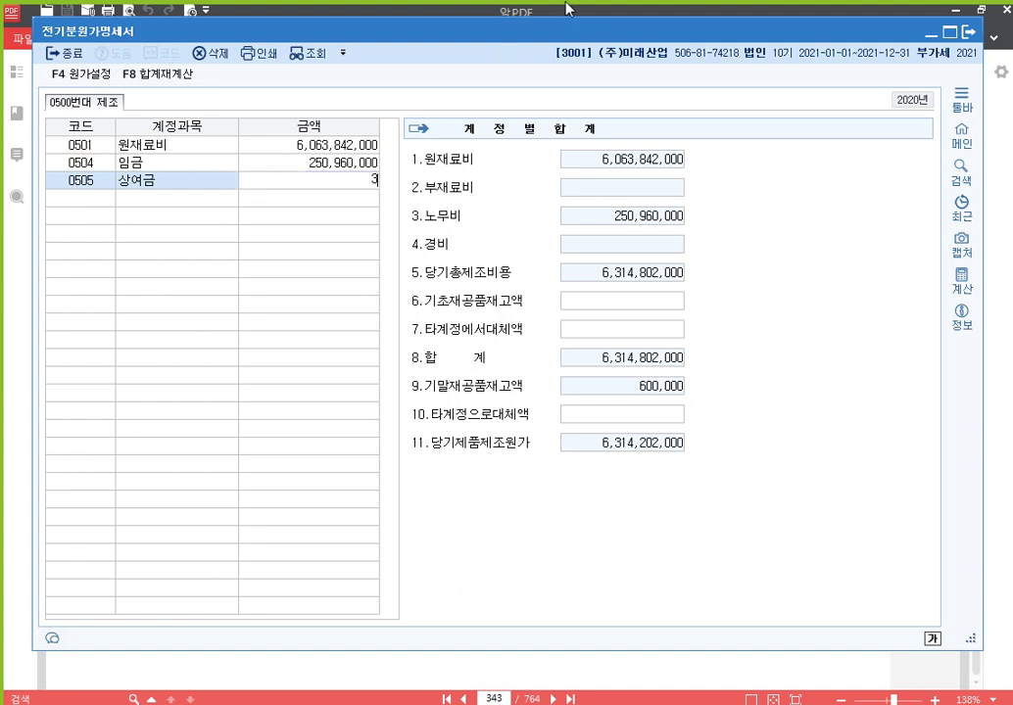
text(0,693,000)
key(Return)
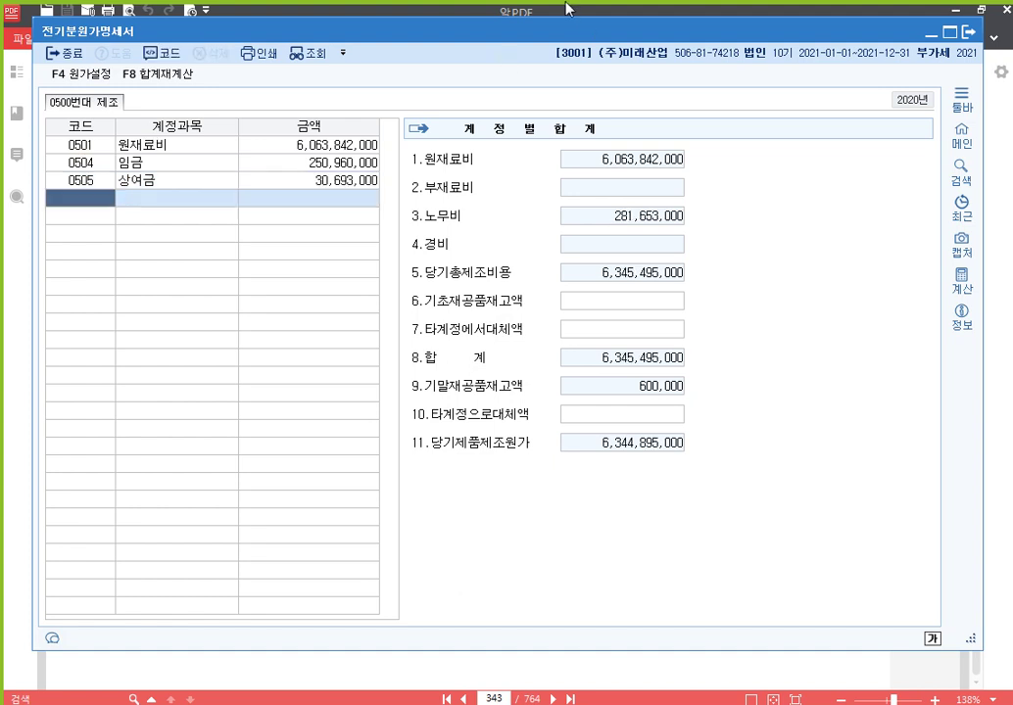
- Add 제수당 (0506) with an amount of 38,144,000 and 복리후생비 (0511) with 72,433,000 below 상여금
text(제수)
key(Return)
key(Return)
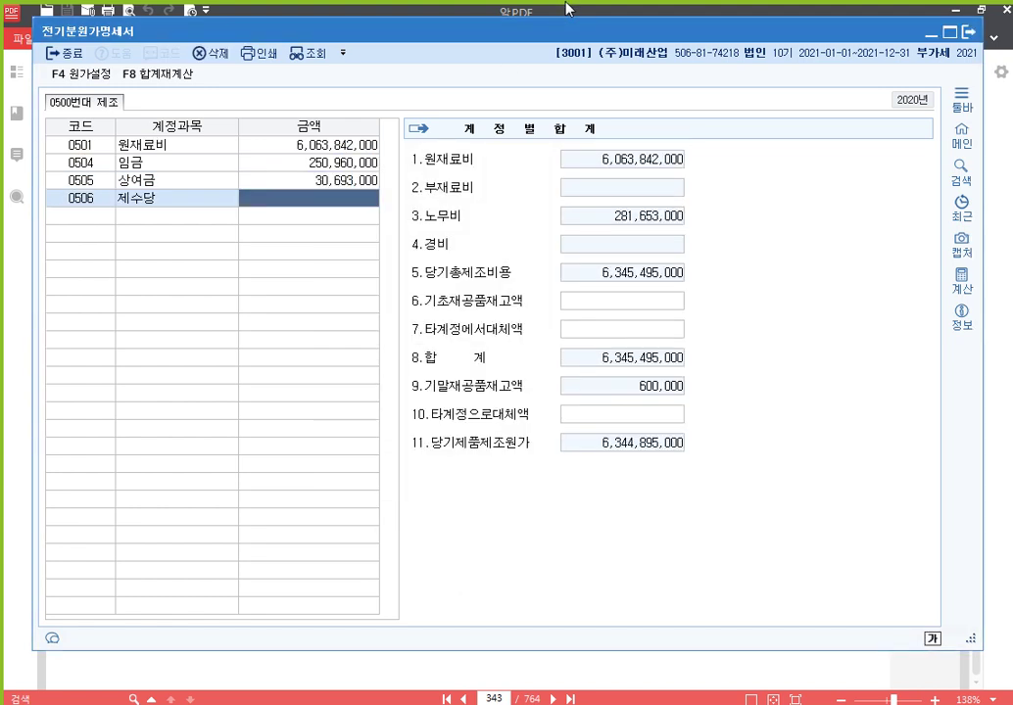
text(38144000)
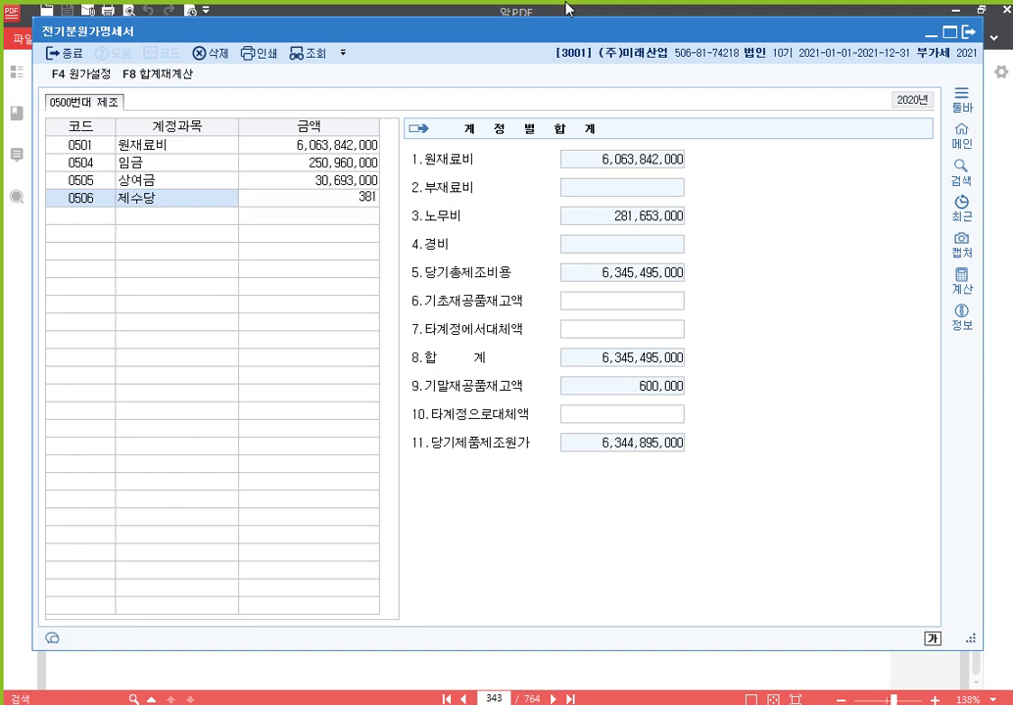
key(Return)
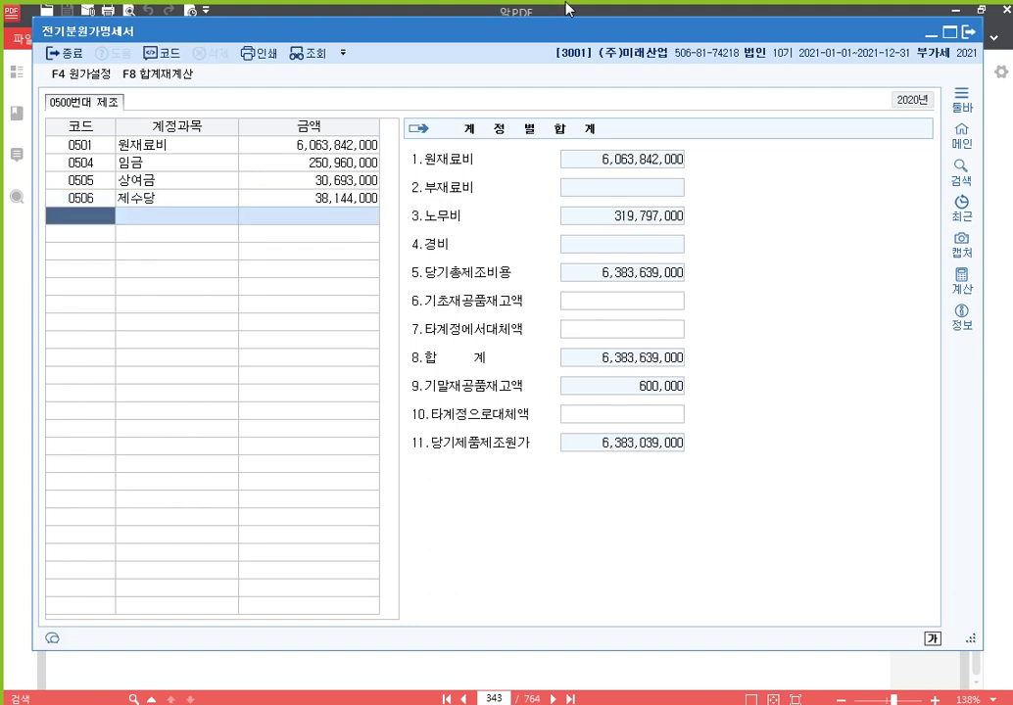
text(0511)
key(Return)
text(72433000)
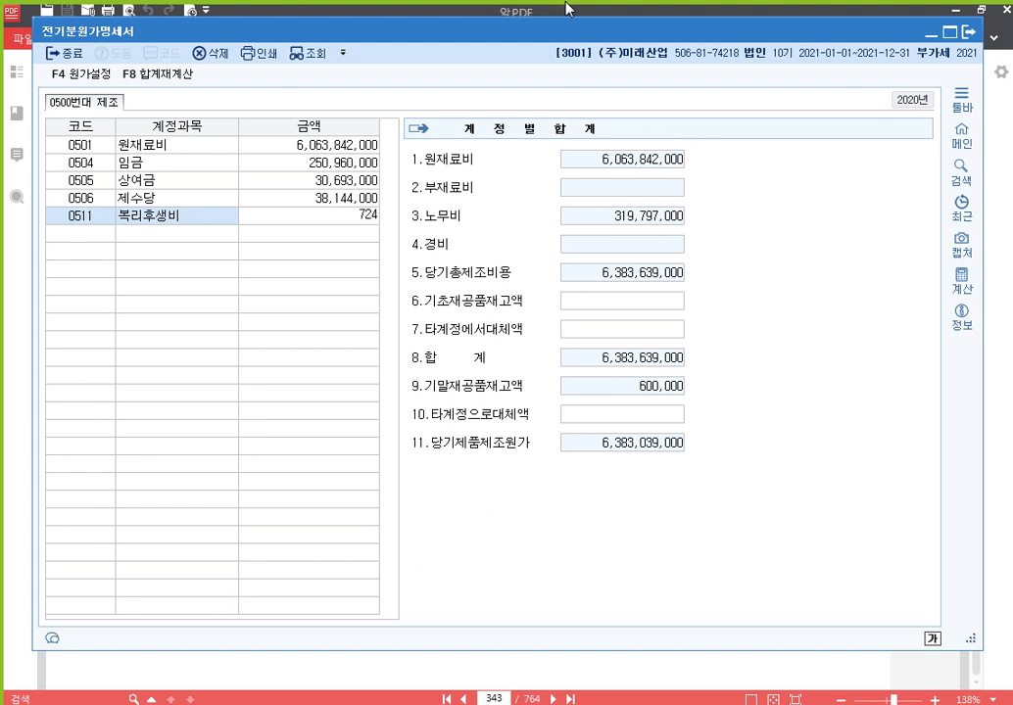
key(Return)
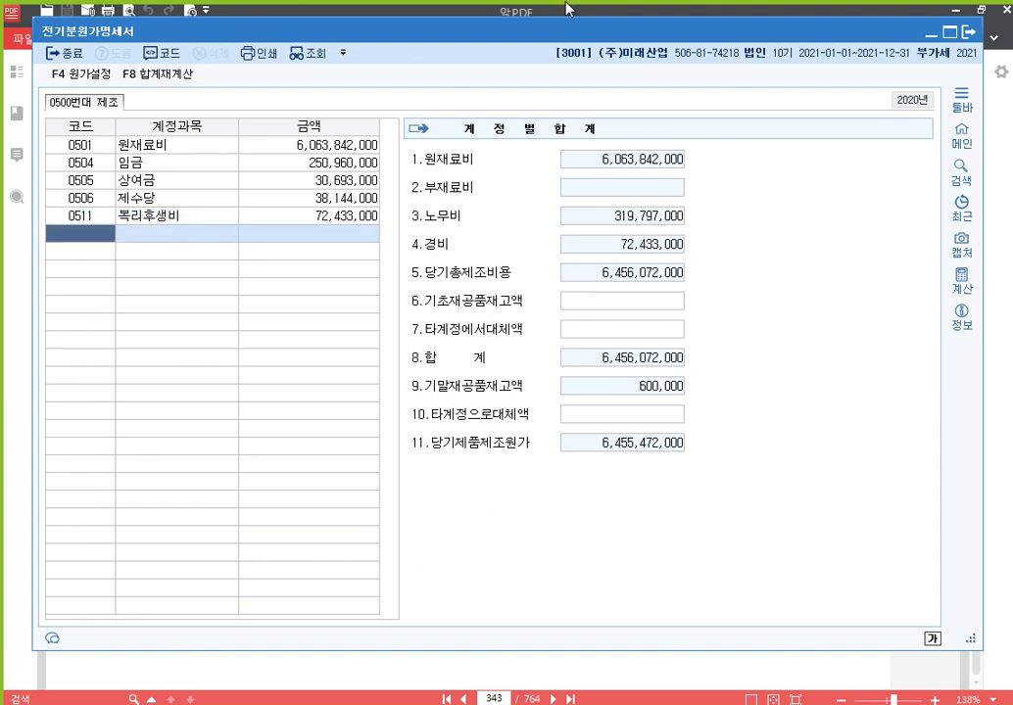
- Add 전력비 (0516) with an amount of 46,505,000 and 감가상각비 (0518) with 93,270,000 to the cost statement
text(전력)
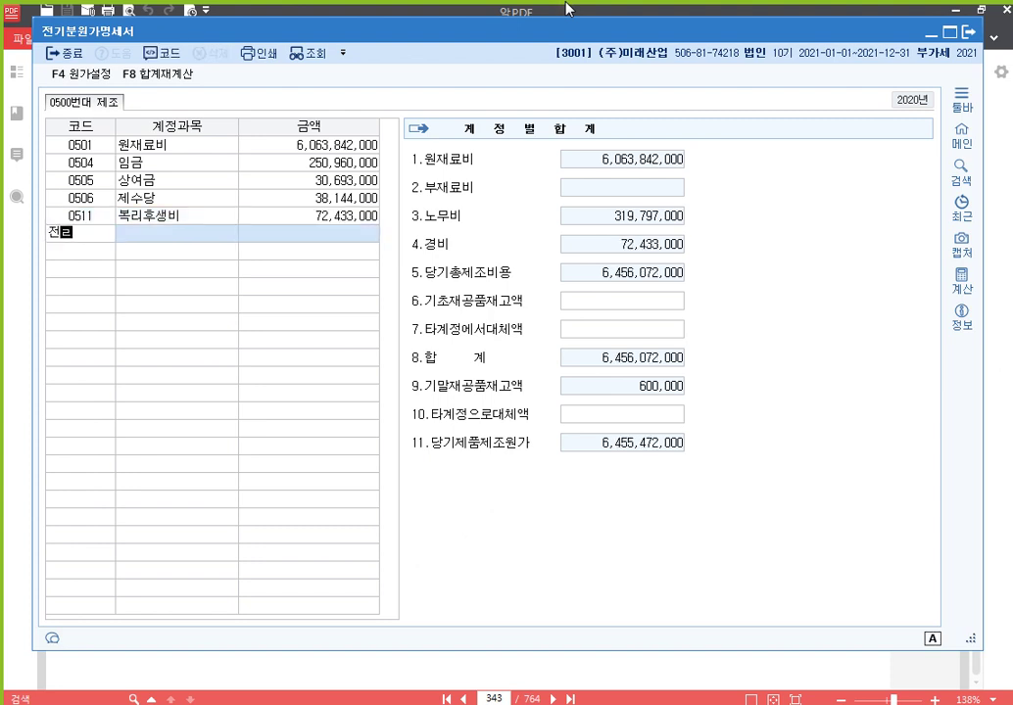
key(Return)
key(Return)
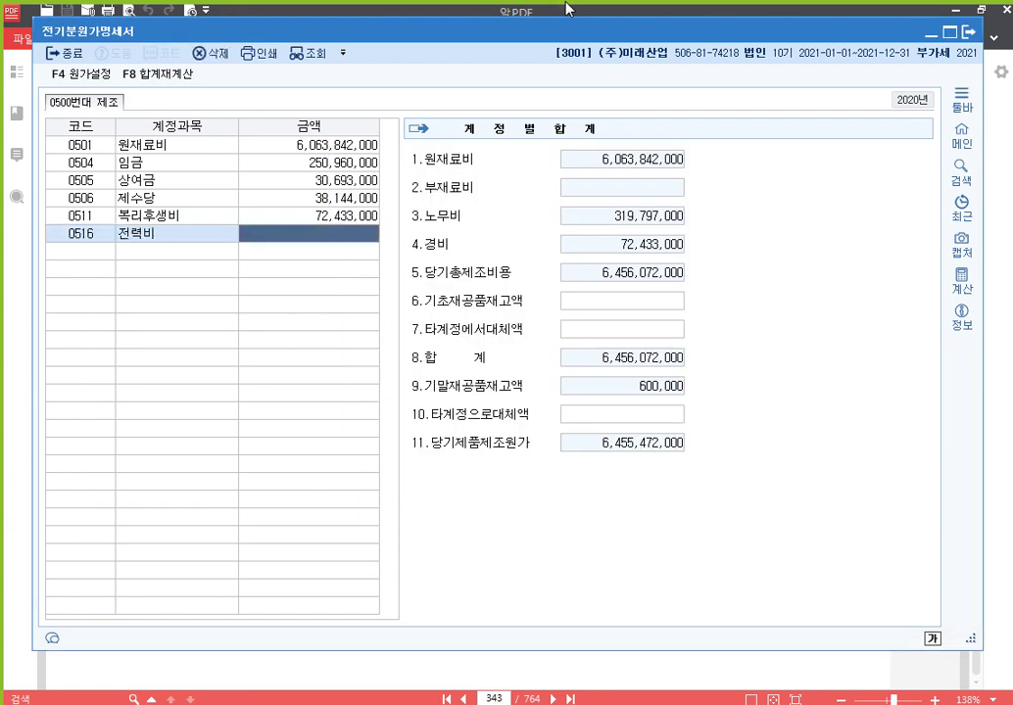
text(46505000)
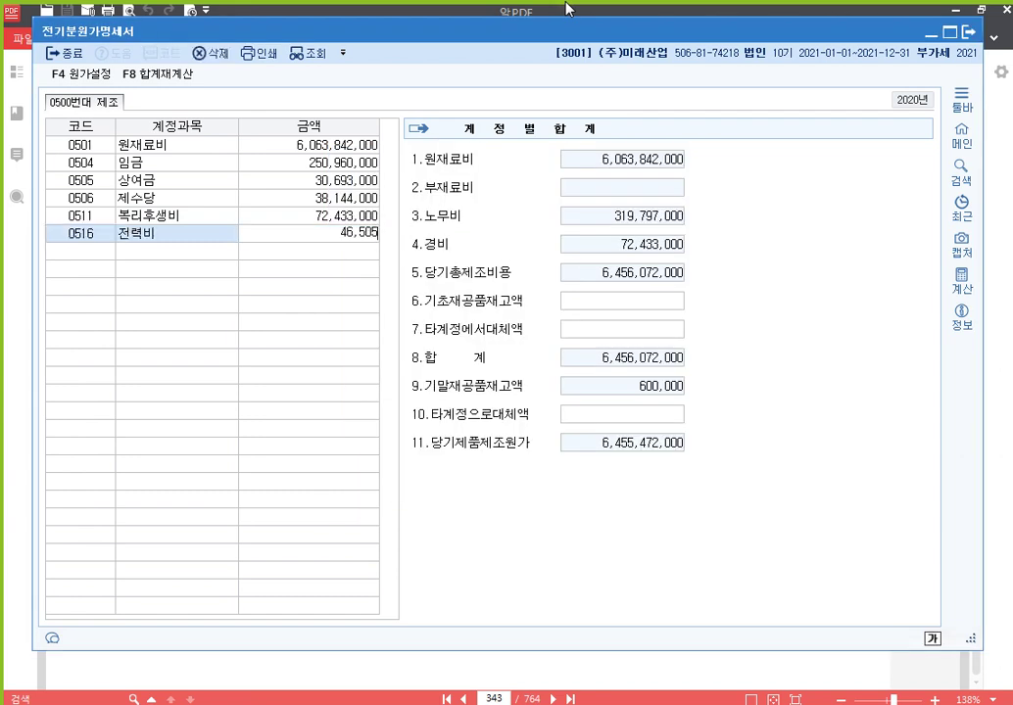
key(Return)
text(감가)
key(Return)
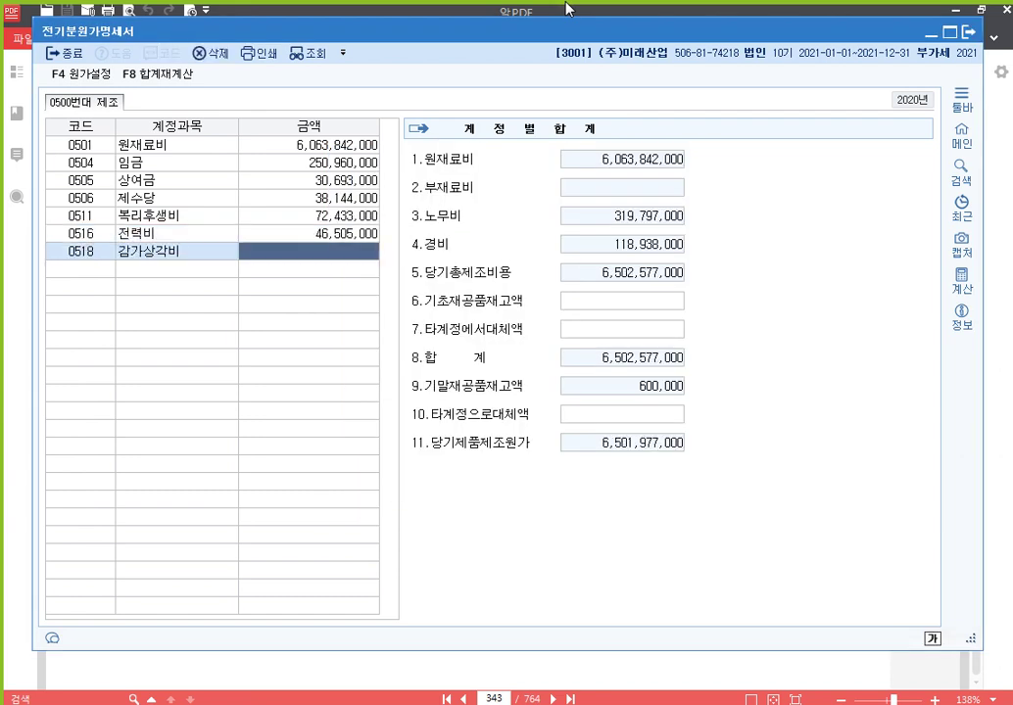
text(93,2700000)
key(Return)
- Add 수선비 (0520) with an amount of 15,485,000 and 보험료 (0521) with 7,671,000 below 감가상각비
text(수선)
key(Return)
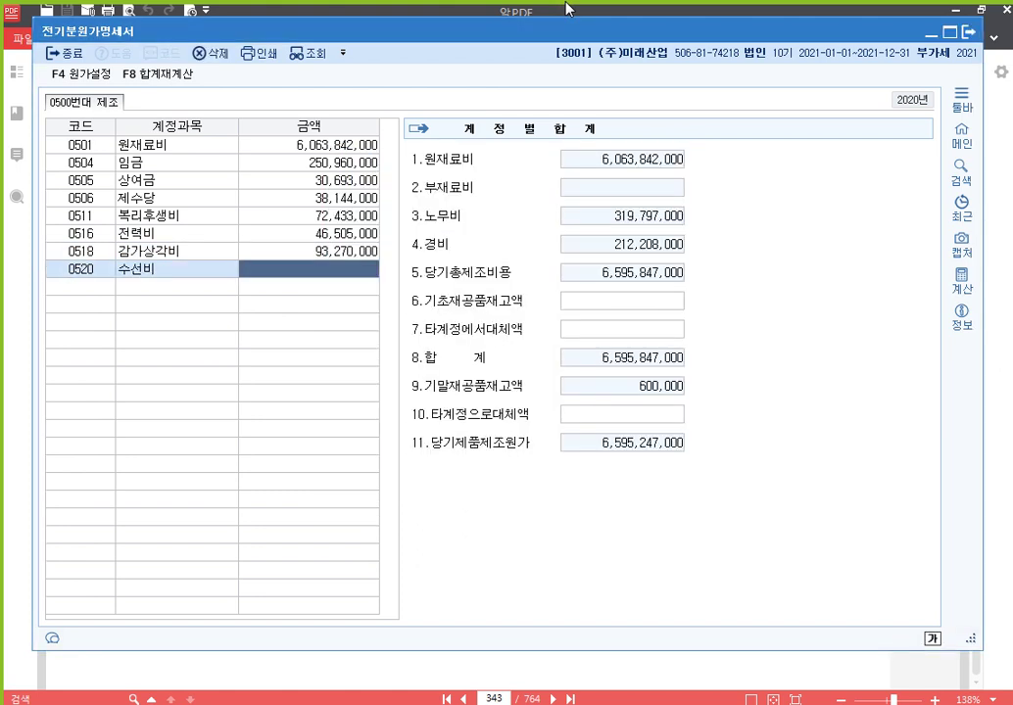
text(15485000)
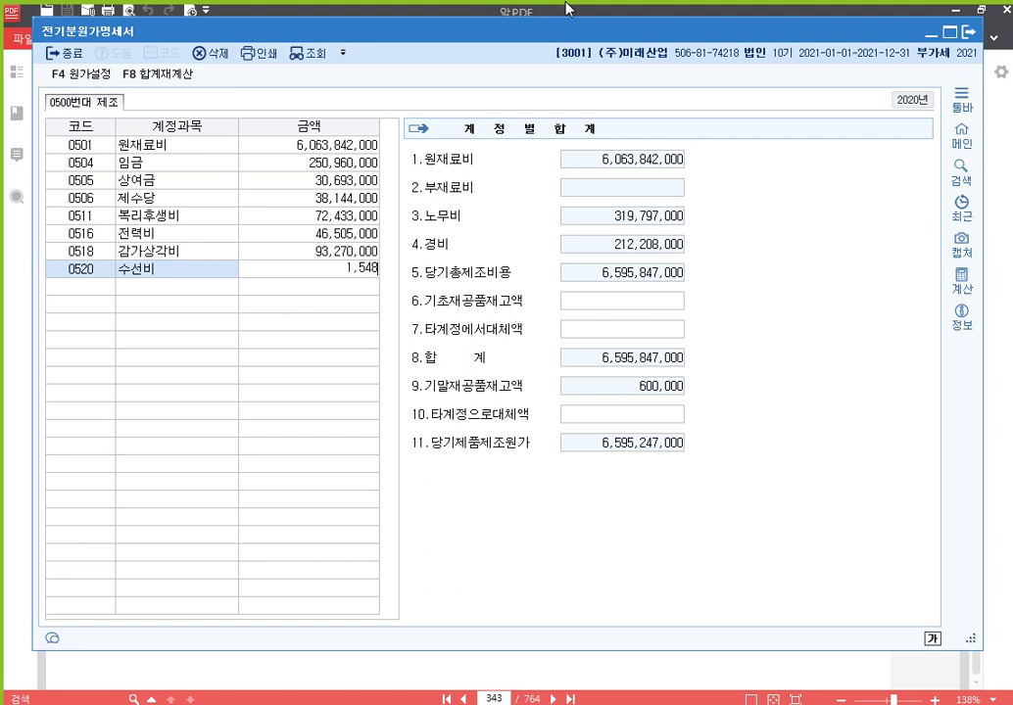
key(Return)
text(521)
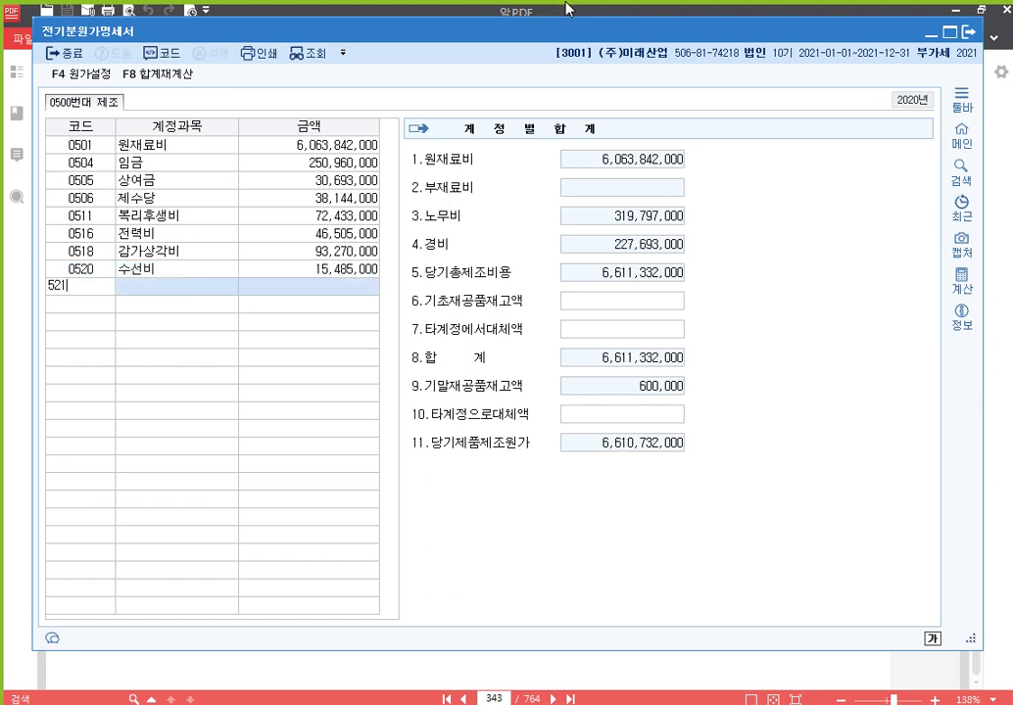
key(Return)
text(7671000)
key(Return)
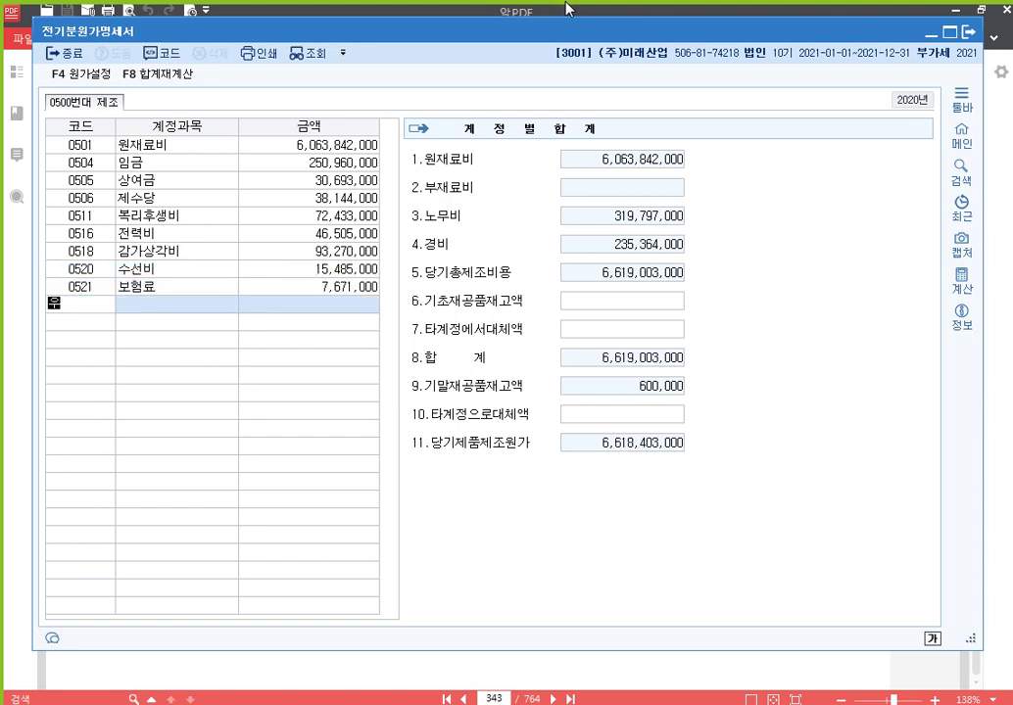
- Add 운반비 (0524) with an amount of 27,742,000 below 보험료
text(운반)
key(Return)
key(Return)
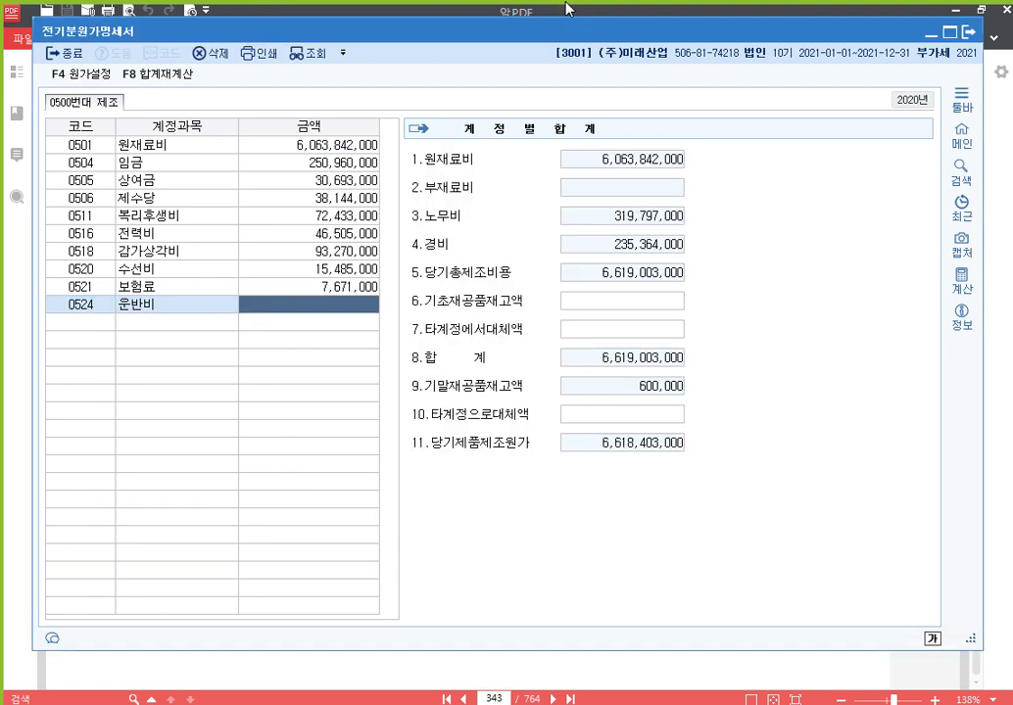
text(27742000)
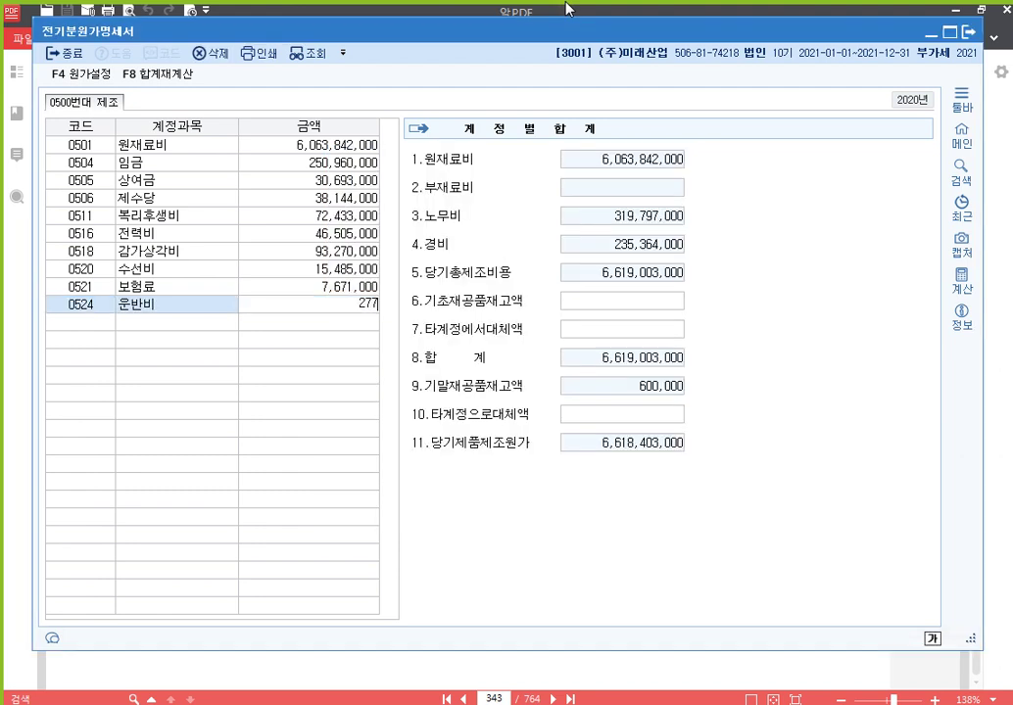
key(Return)
- Add 소모품비 (0530) with an amount of 160,694,000 below 운반비
text(531)
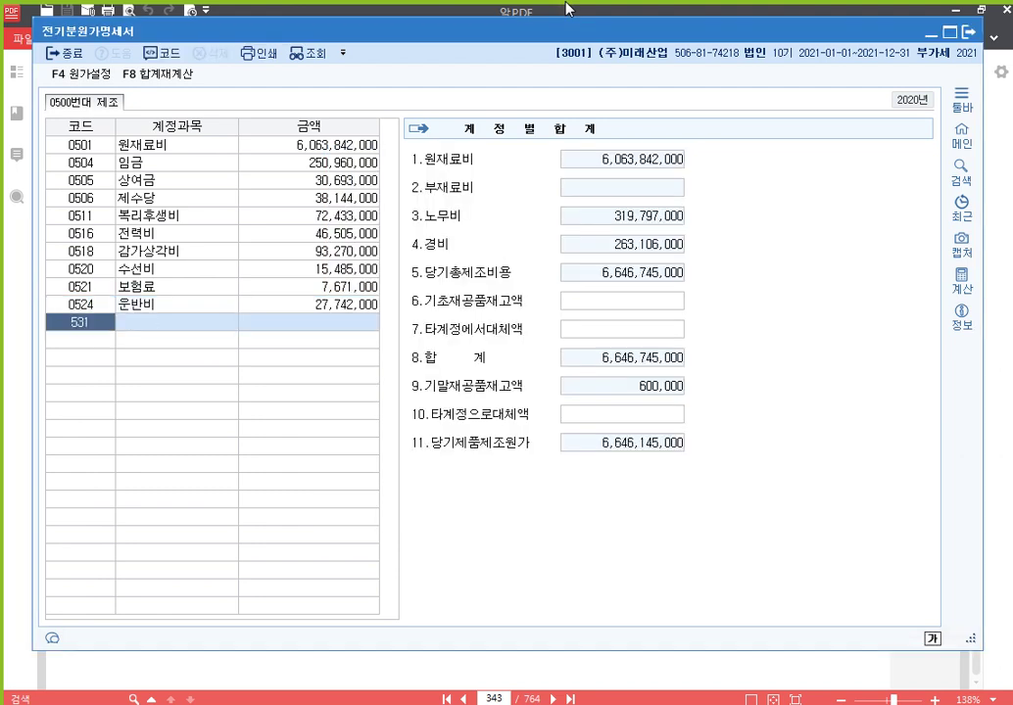
key(Return)
text(530)
key(Return)
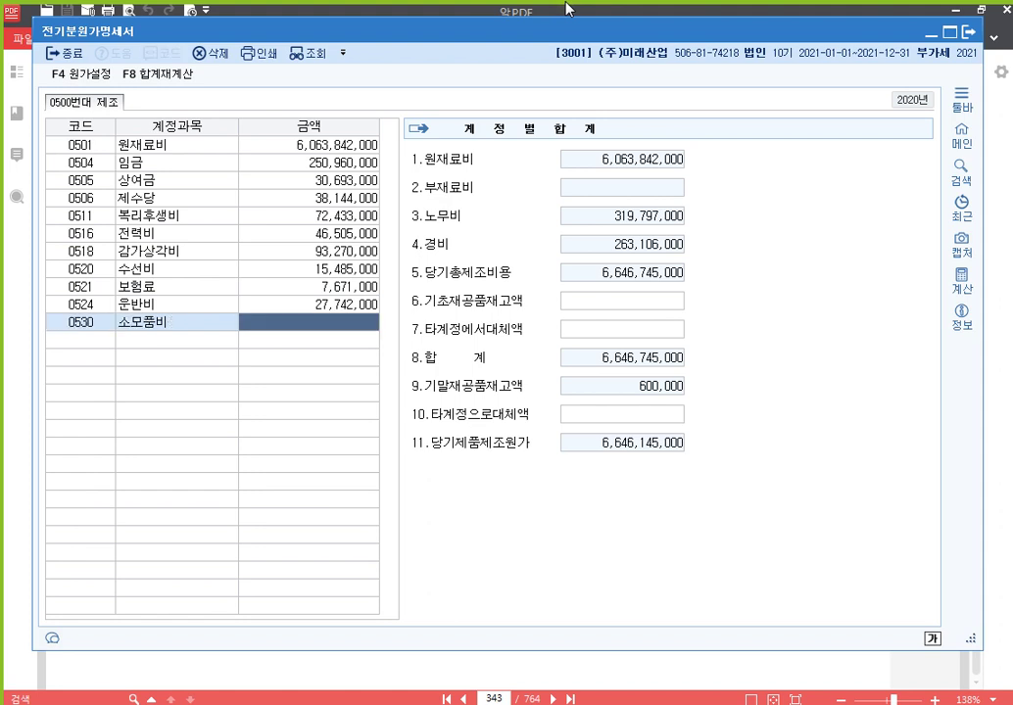
text(1)
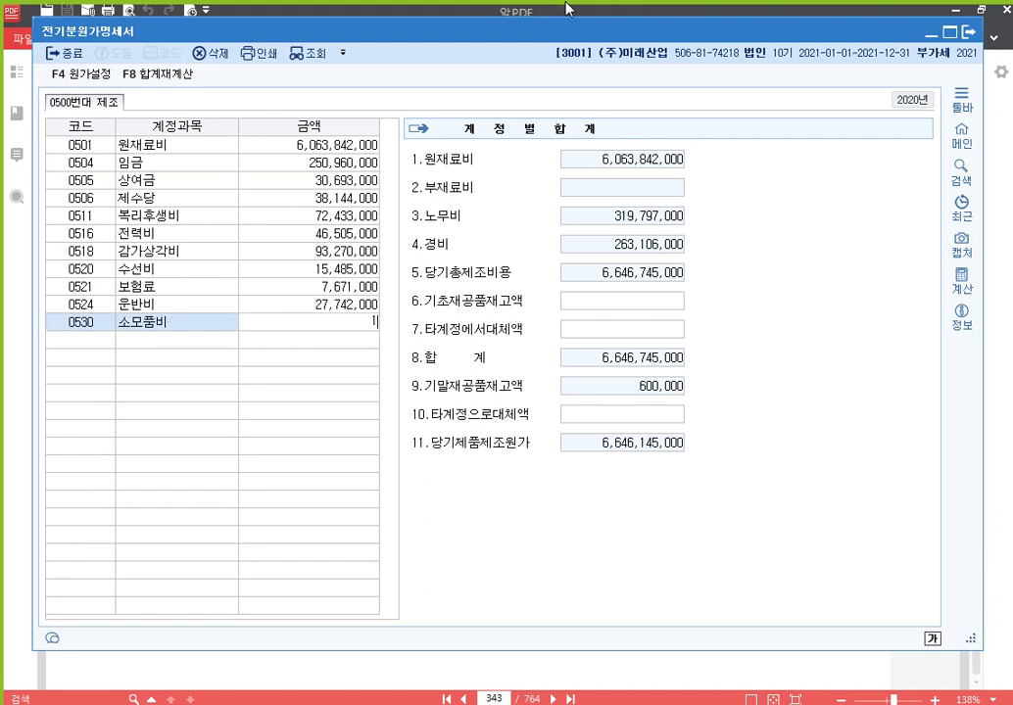
text(60694000)
key(Return)
text(831)
key(Return)
text(8318)
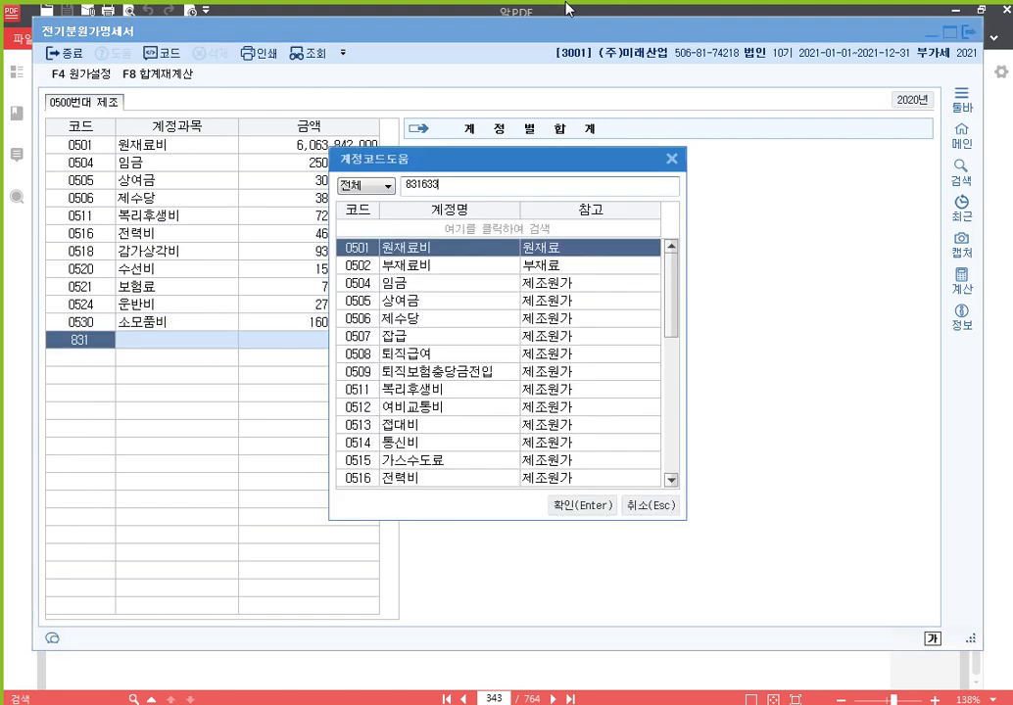
key(Escape)
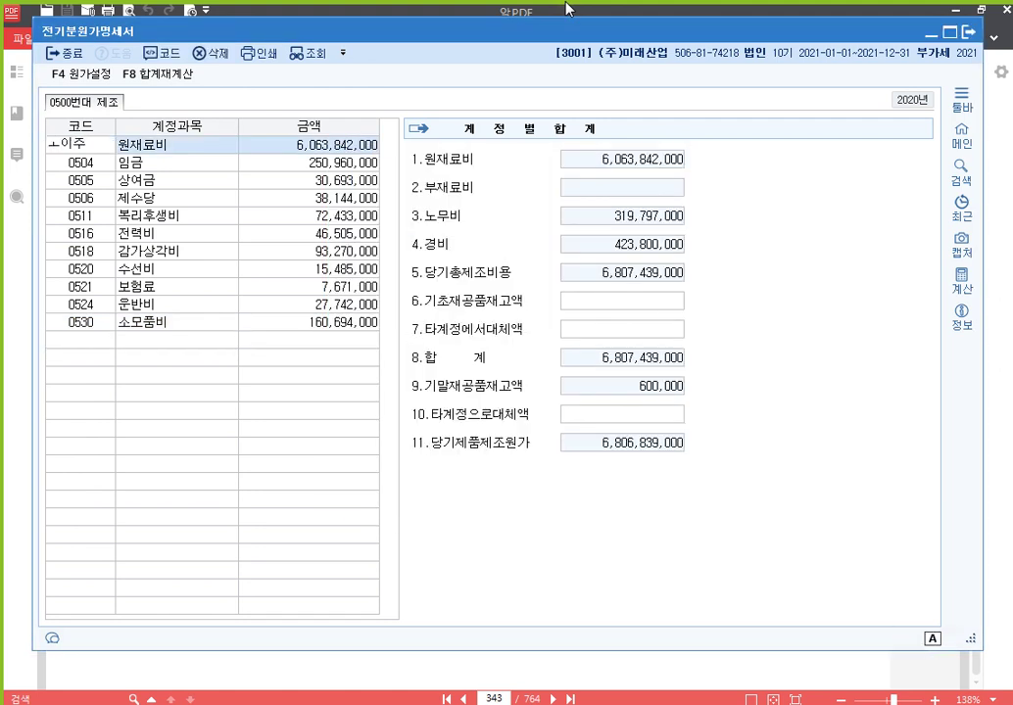
key(Escape)
key(Down)
key(Down)
key(Down)
key(Down)
key(Down)
key(Down)
key(Down)
key(Down)
key(Down)
key(Down)
key(Down)
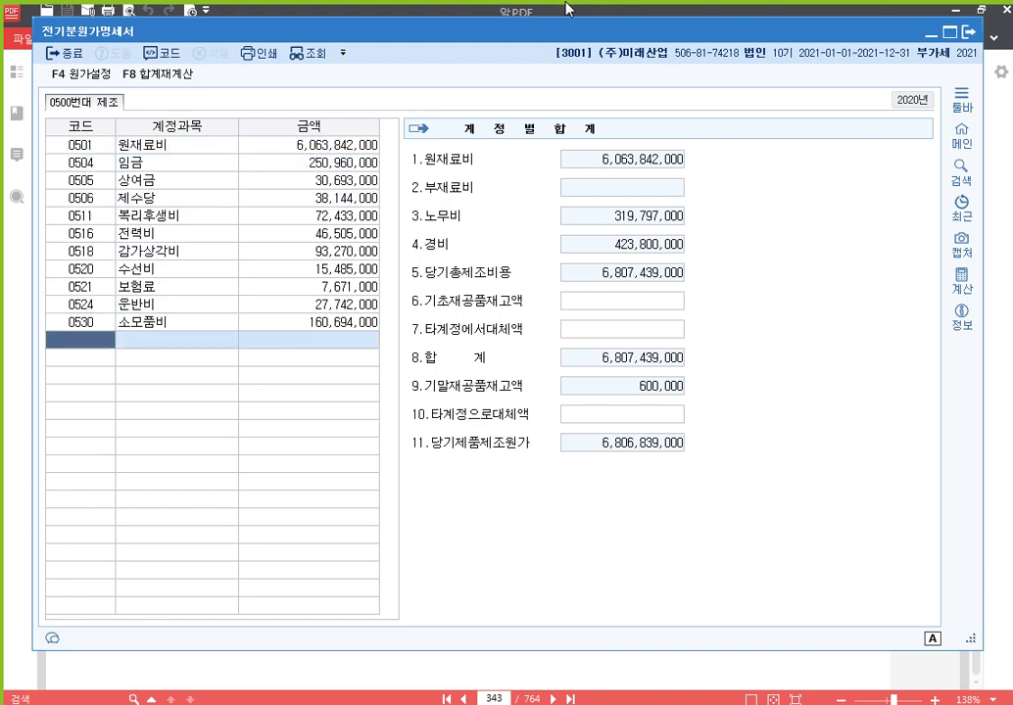
- Add 수수료비용 (0531) with an amount of 6,338,000 in the empty row below 소모품비
text(531)
key(Return)
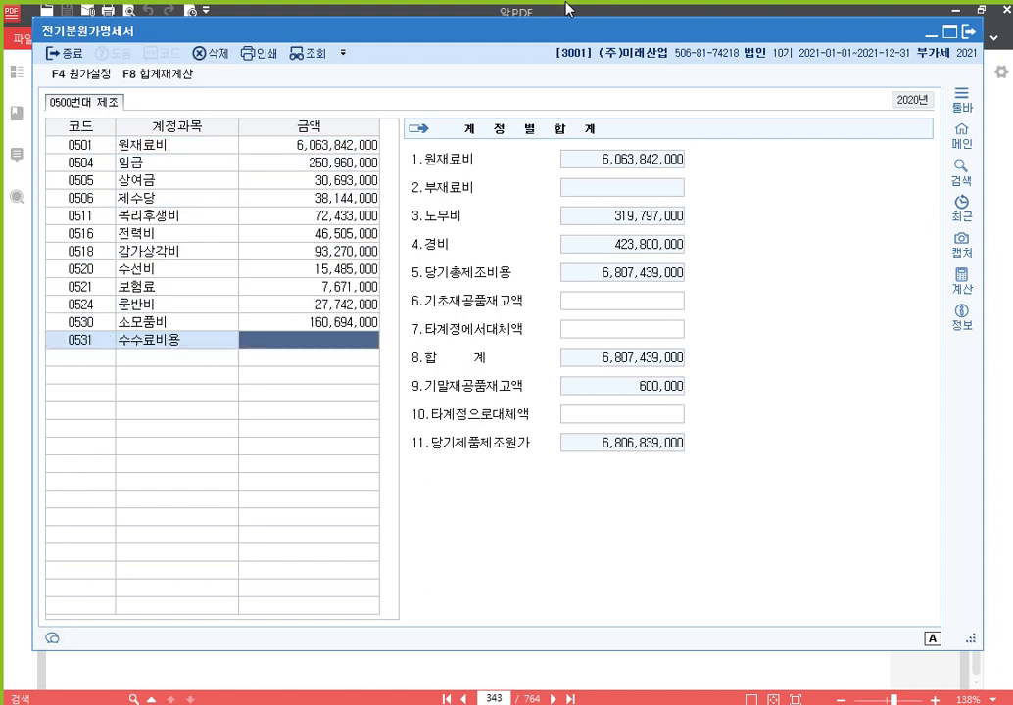
text(6338000)
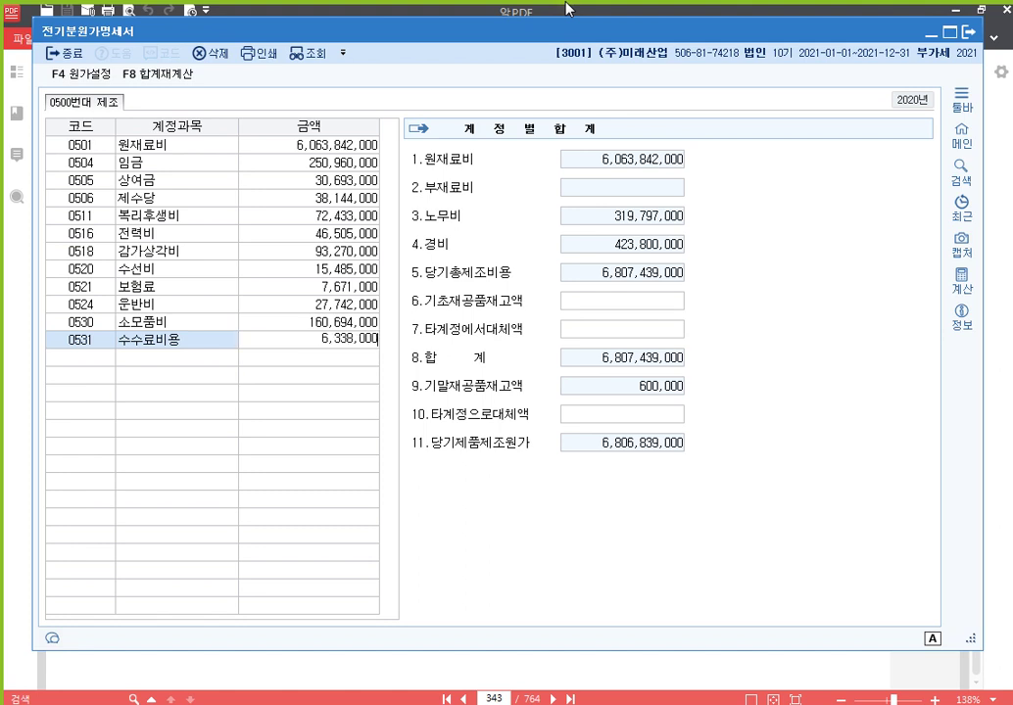
key(Return)
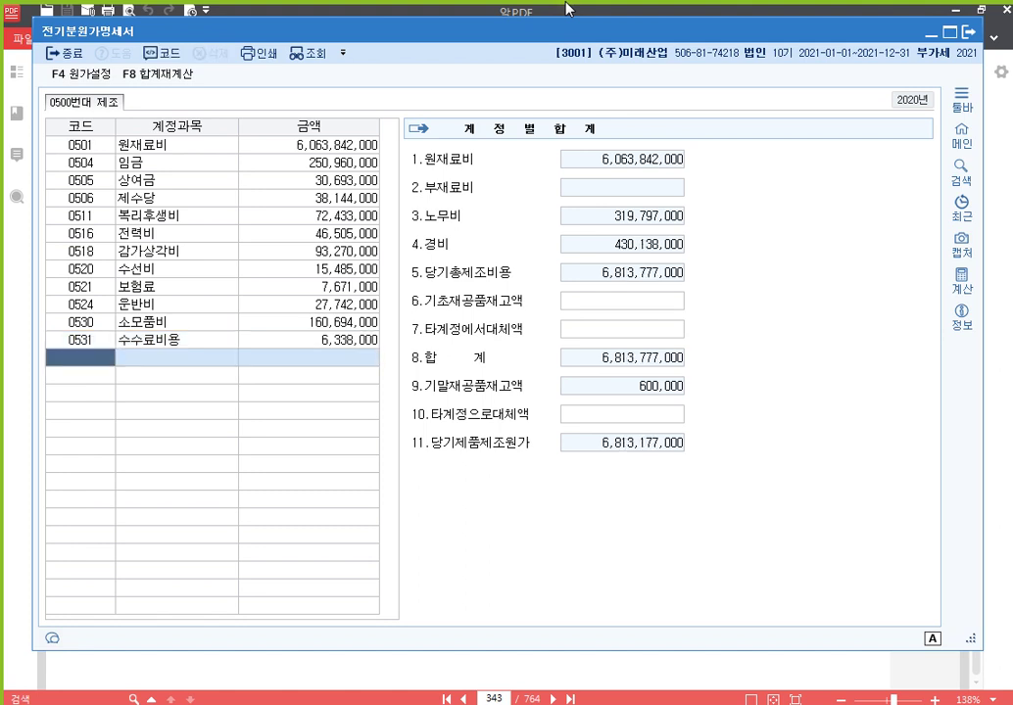
- Add 외주가공비 (0533) with an amount of 43,109,000 below 수수료비용
text(외주)
key(Return)
key(Return)
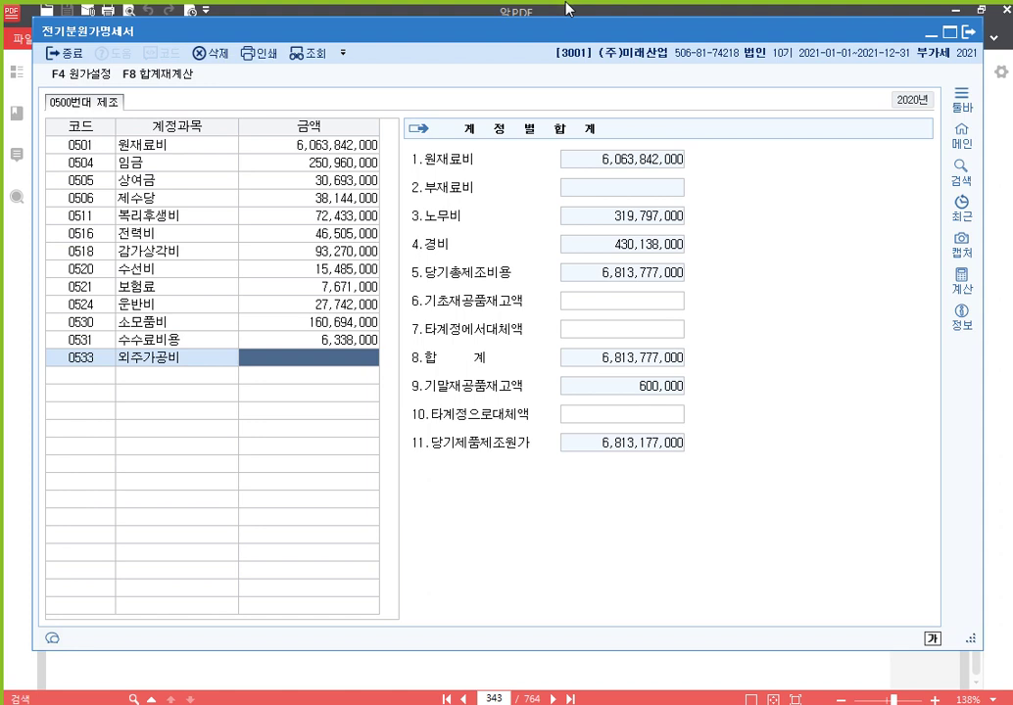
text(43109000)
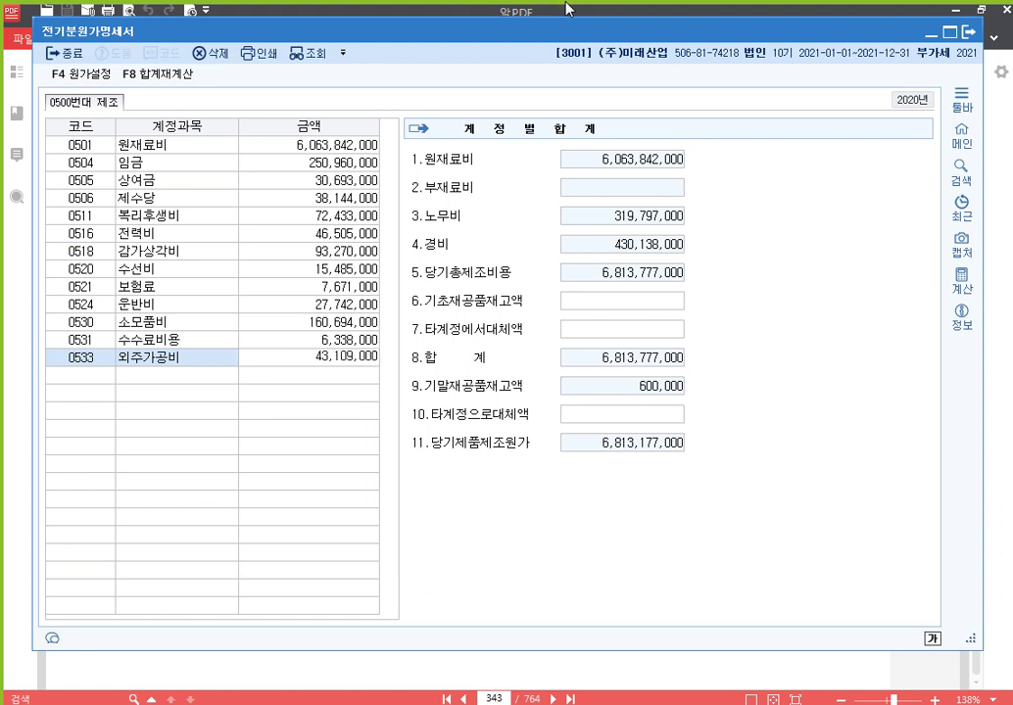
key(Return)
- Add 가스수도료 (0515) with an amount of 32,214,000 as the last row of the cost statement
text(가스)
key(Return)
key(Return)
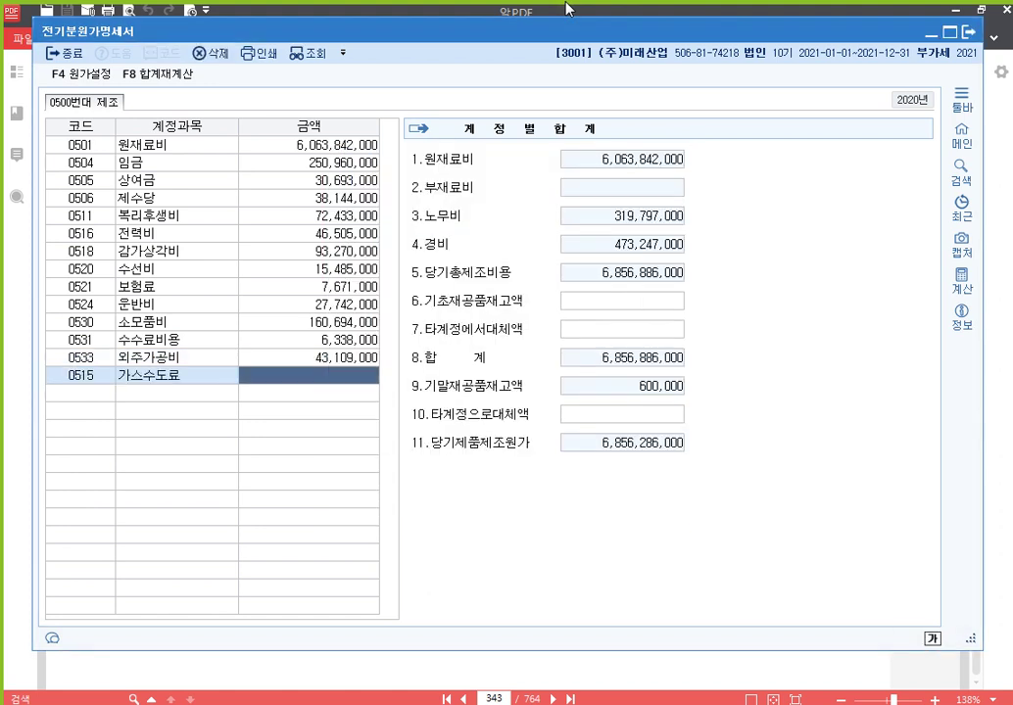
text(32214000)
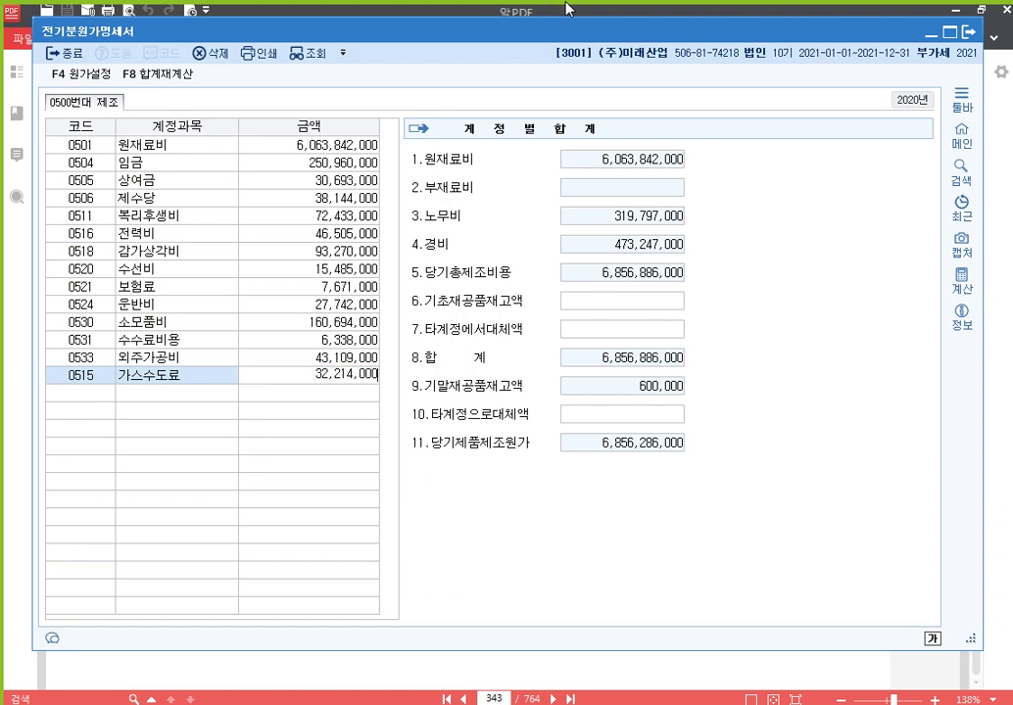
key(Return)
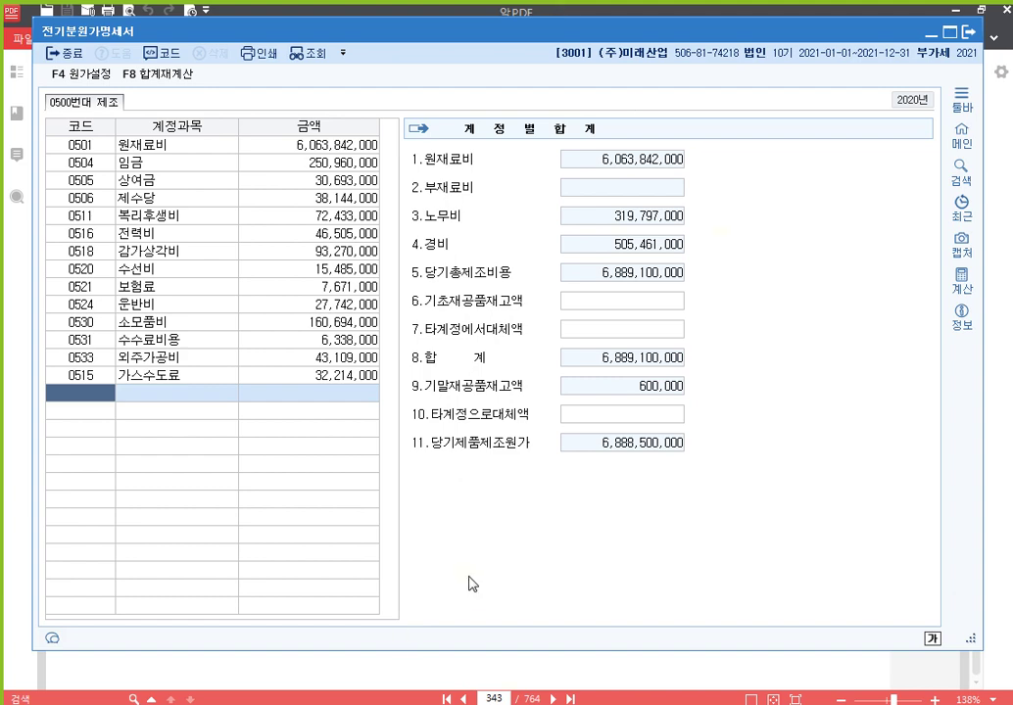
- Switch to the 20210414.hwp notes in 한글, narrow their window to uncover the account codes, and return to 전기분원가명세서 in KcLep
key(alt+Tab)
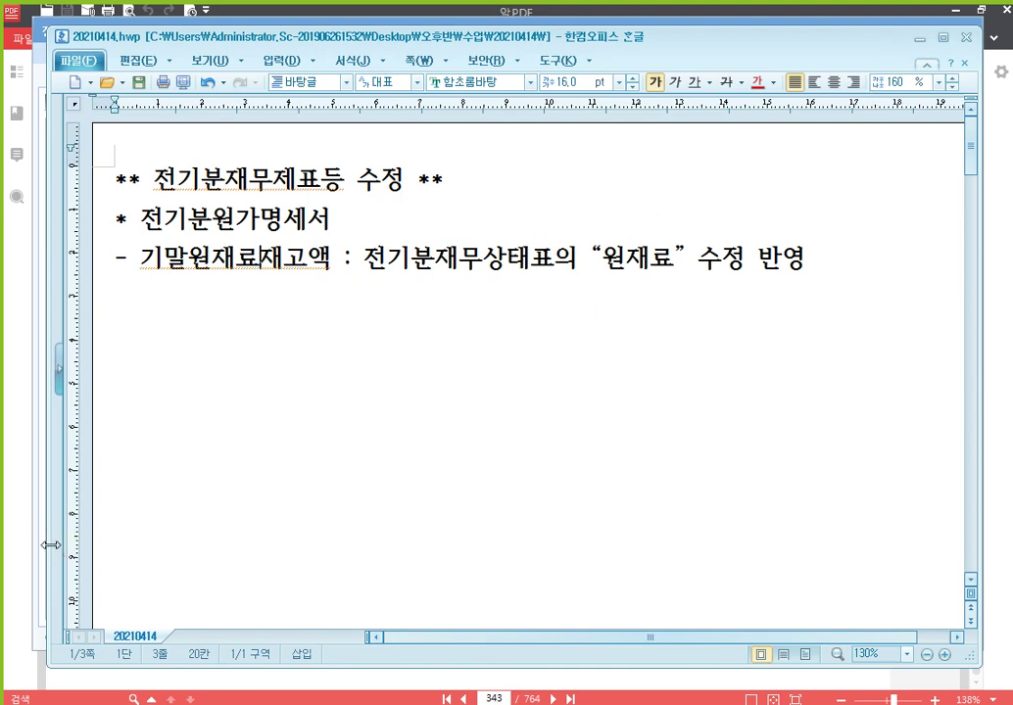
drag(50, 545, 291, 541)
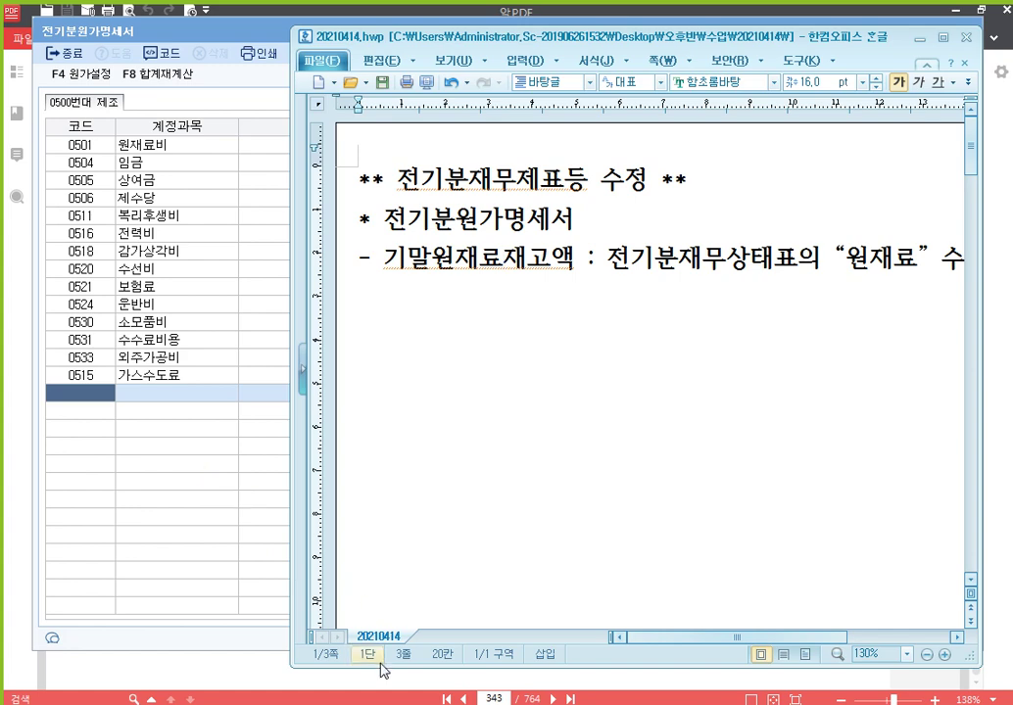
click(211, 489)
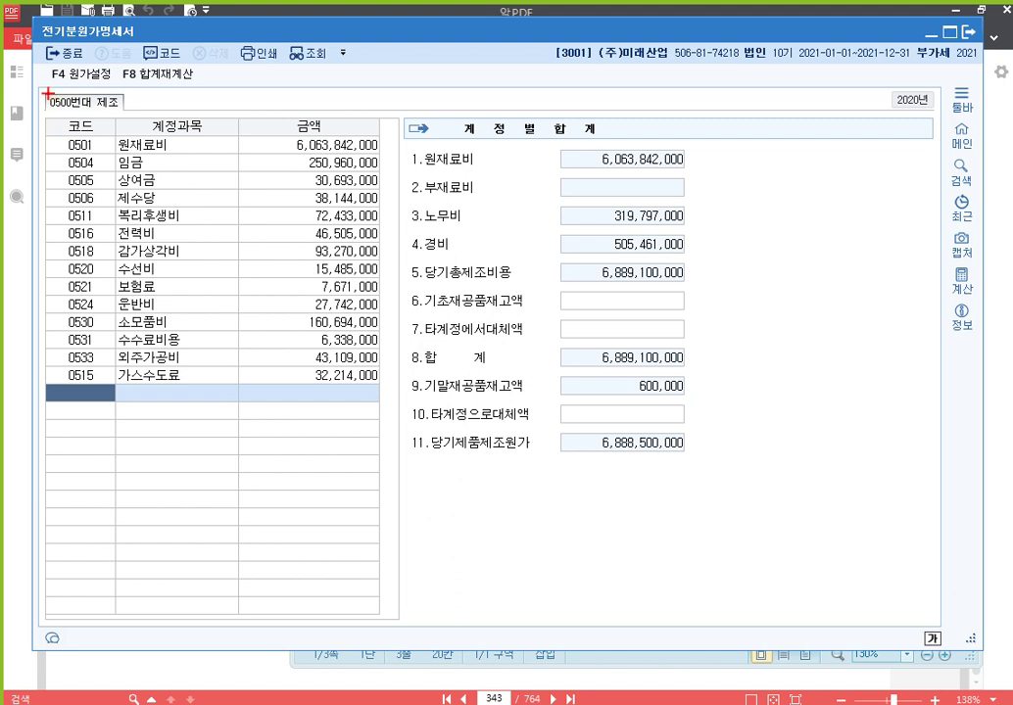
mouse_move(43, 92)
mouse_down()
mouse_move(81, 114)
mouse_move(124, 114)
mouse_up()
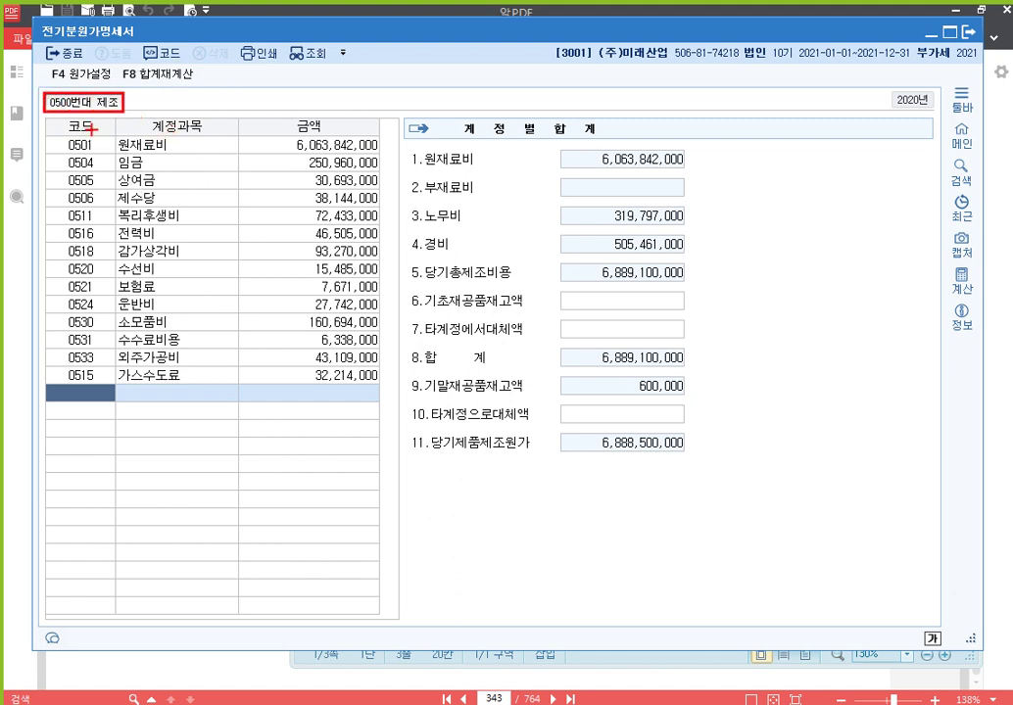
mouse_move(54, 118)
mouse_down()
mouse_move(100, 303)
mouse_move(108, 408)
mouse_up()
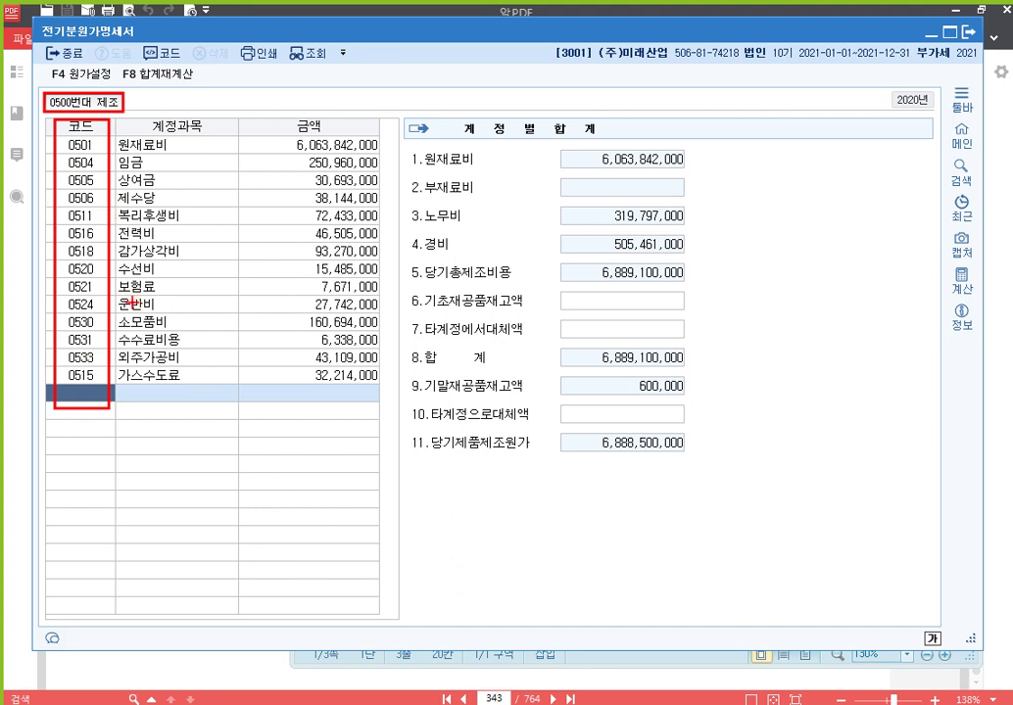
key(Escape)
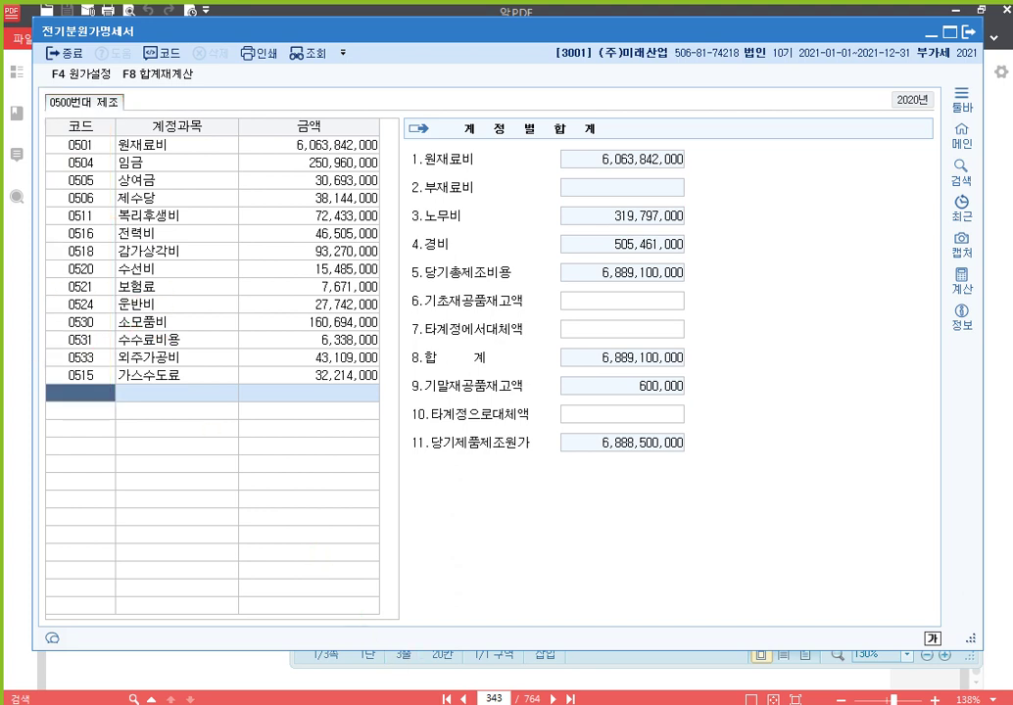
- Switch to the 20210414.hwp notes in 한글 and append "(500번대)" to the 전기분원가명세서 heading
key(alt+Tab)
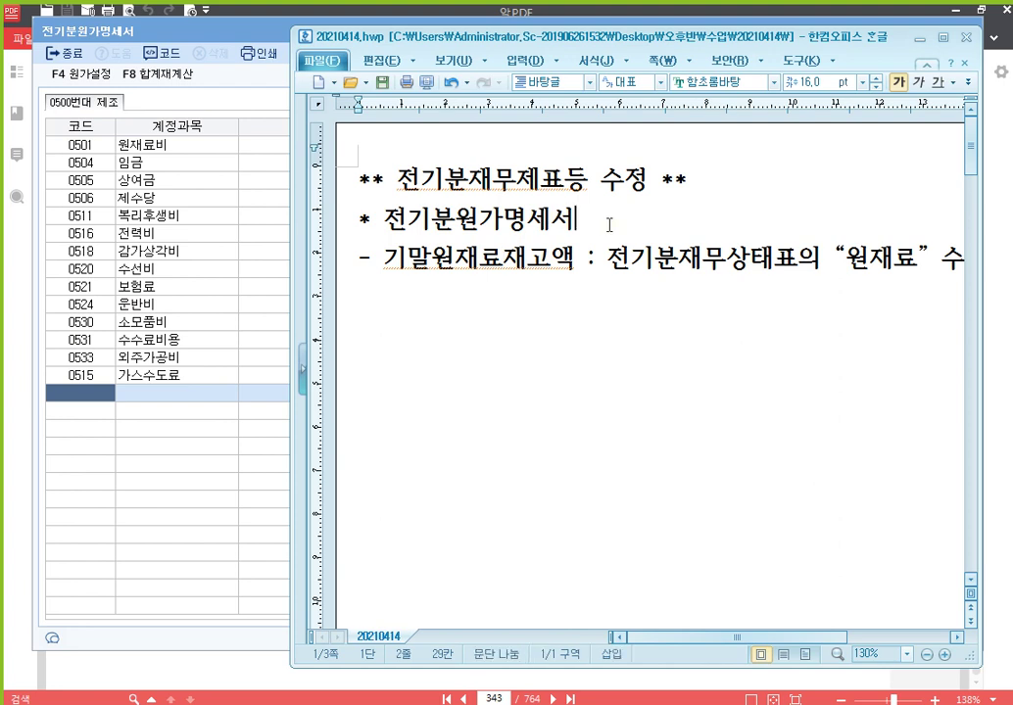
text((500ㅂ번대))
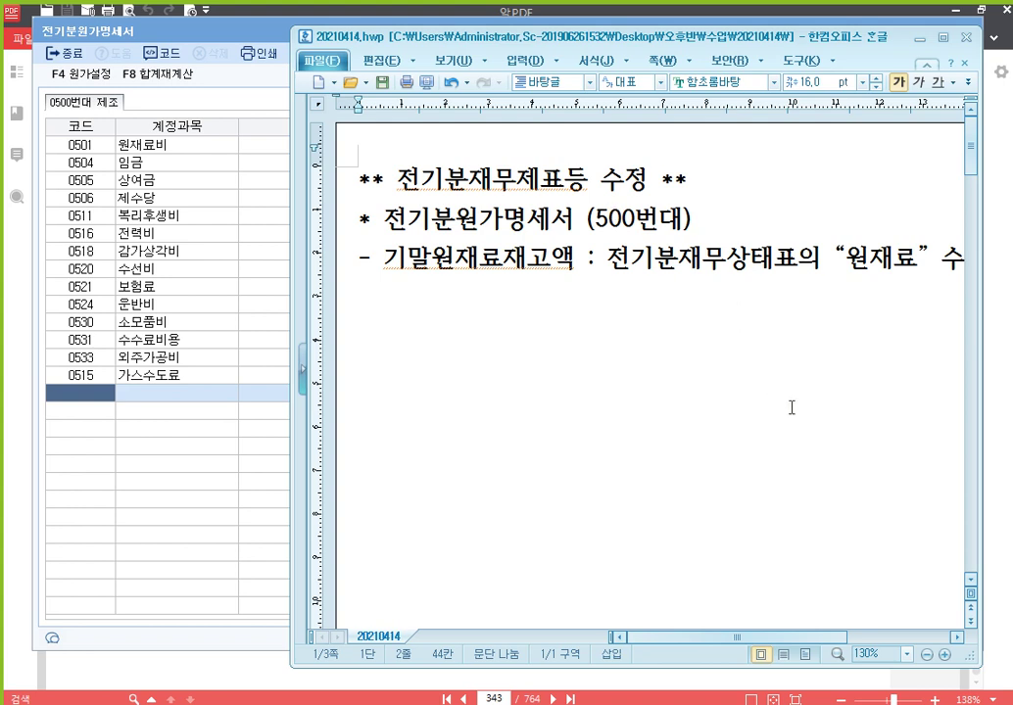
- Switch to the textbook in 알PDF and highlight the 당기제품제조원가 row together with its amount in yellow
click(1003, 426)
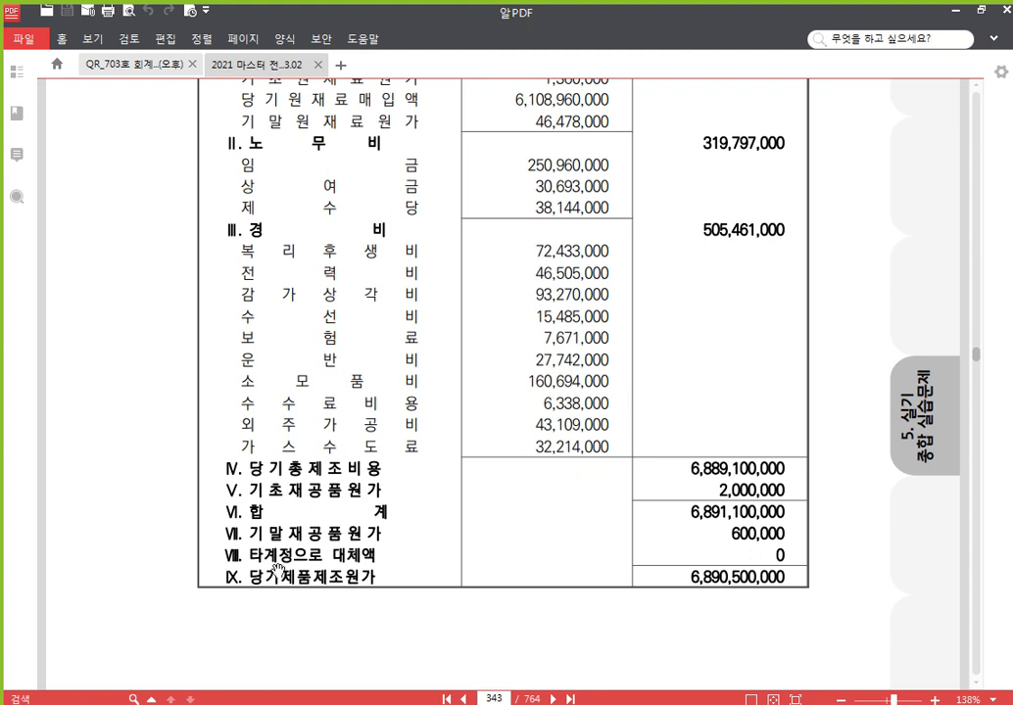
drag(312, 578, 801, 578)
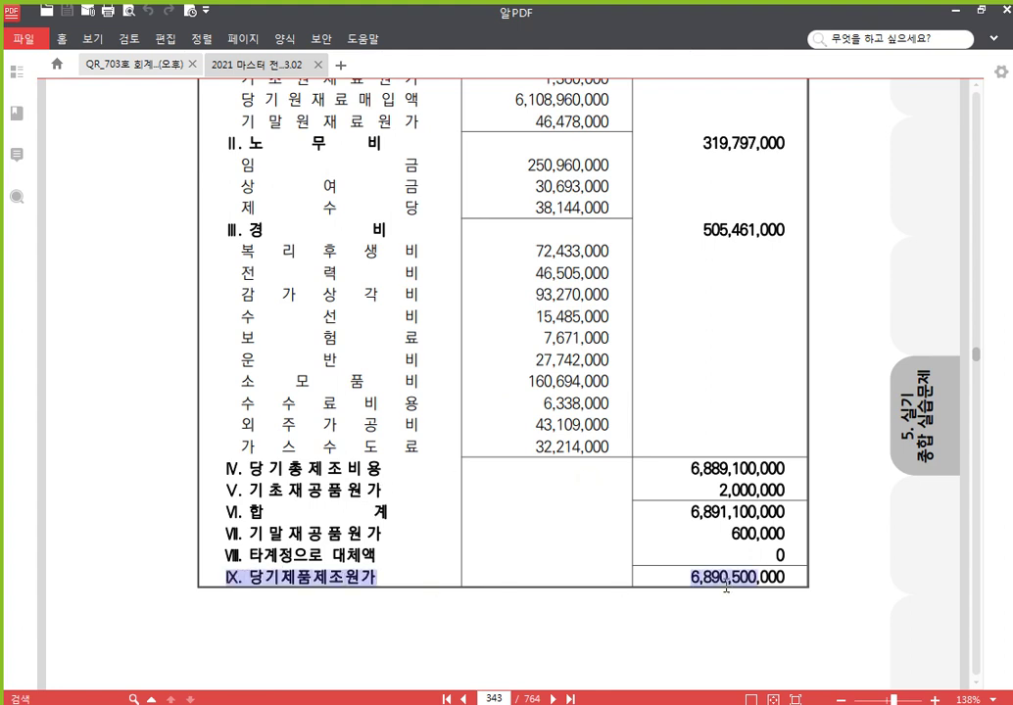
click(819, 561)
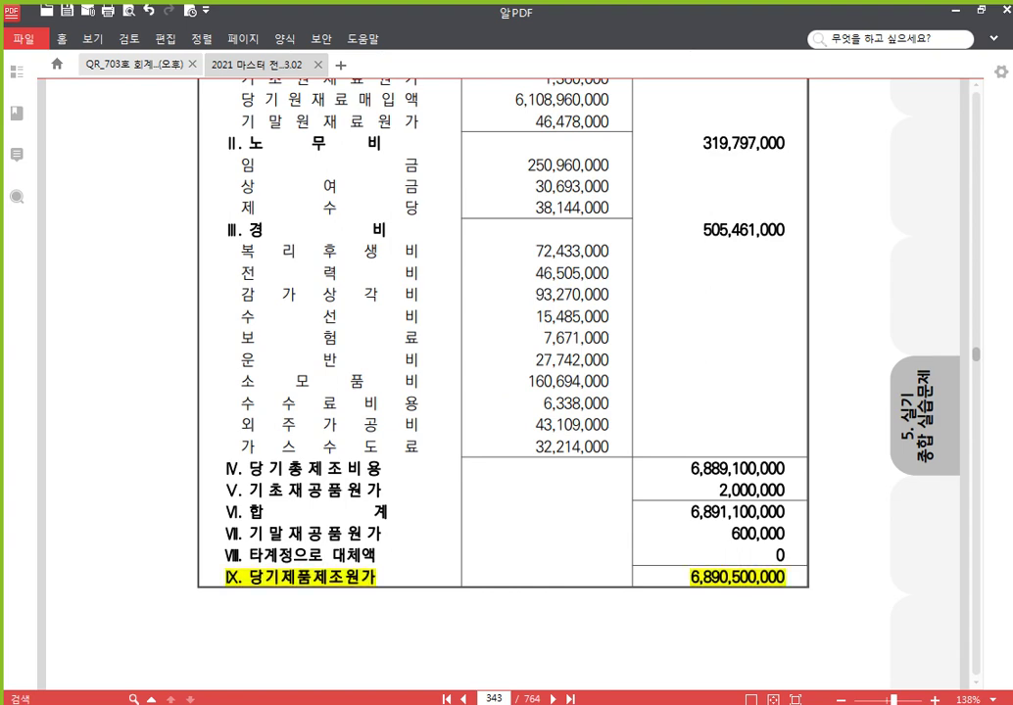
click(446, 609)
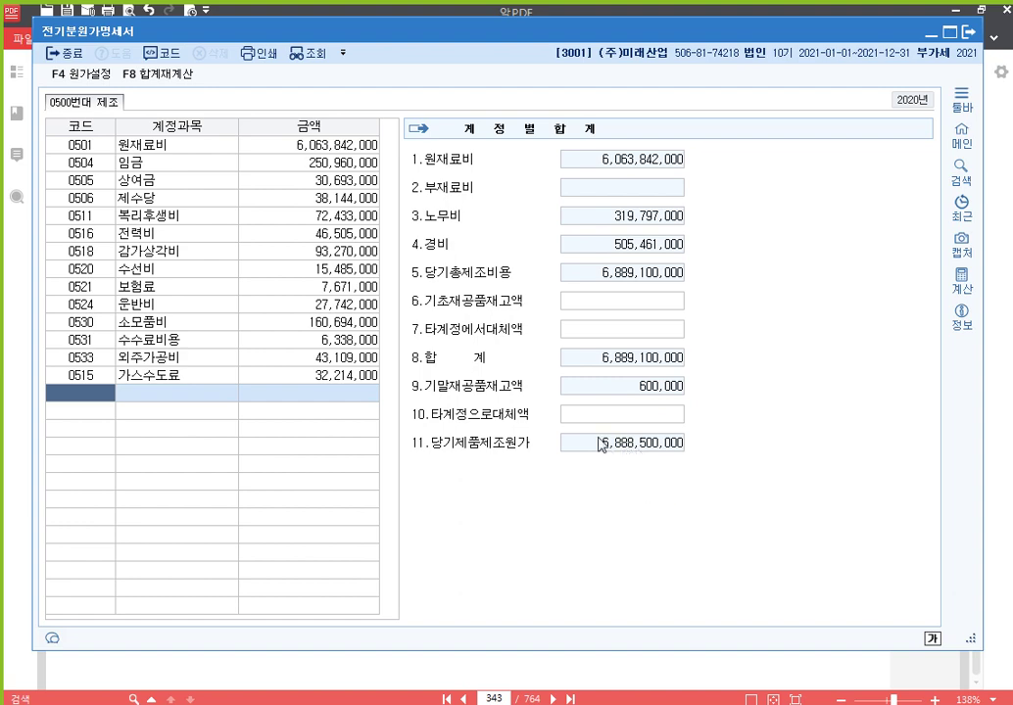
- Check the work-in-process figures in the textbook, and enter 2,000,000 as 기초재공품재고액 in KcLep's 전기분원가명세서
key(alt+Tab)
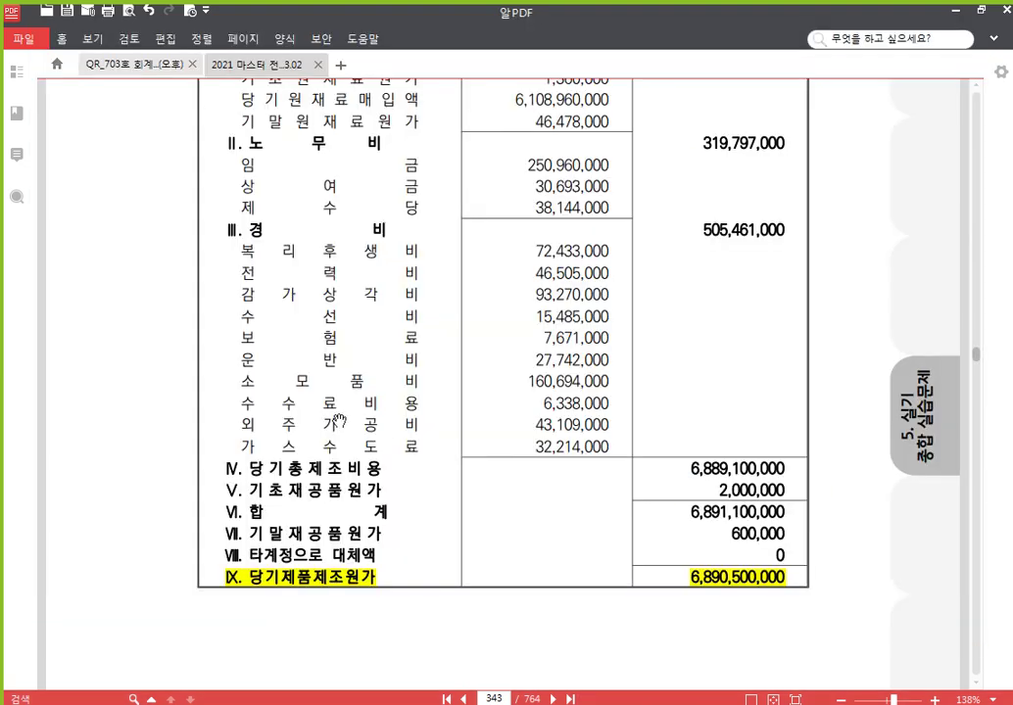
scroll(299, 493, down, 3)
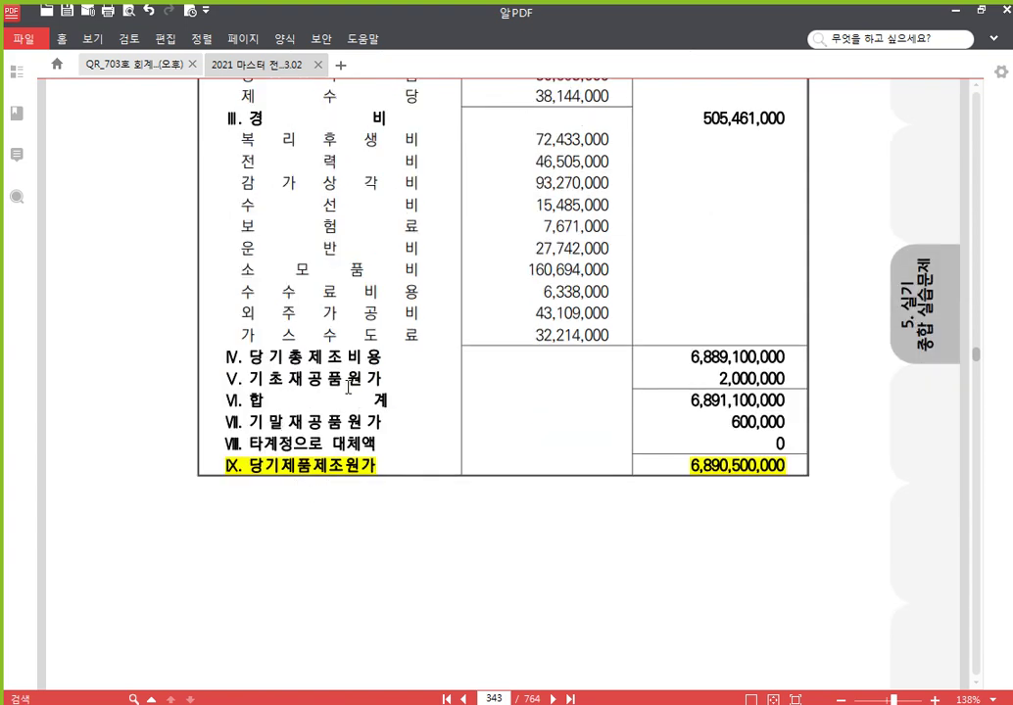
key(alt+Tab)
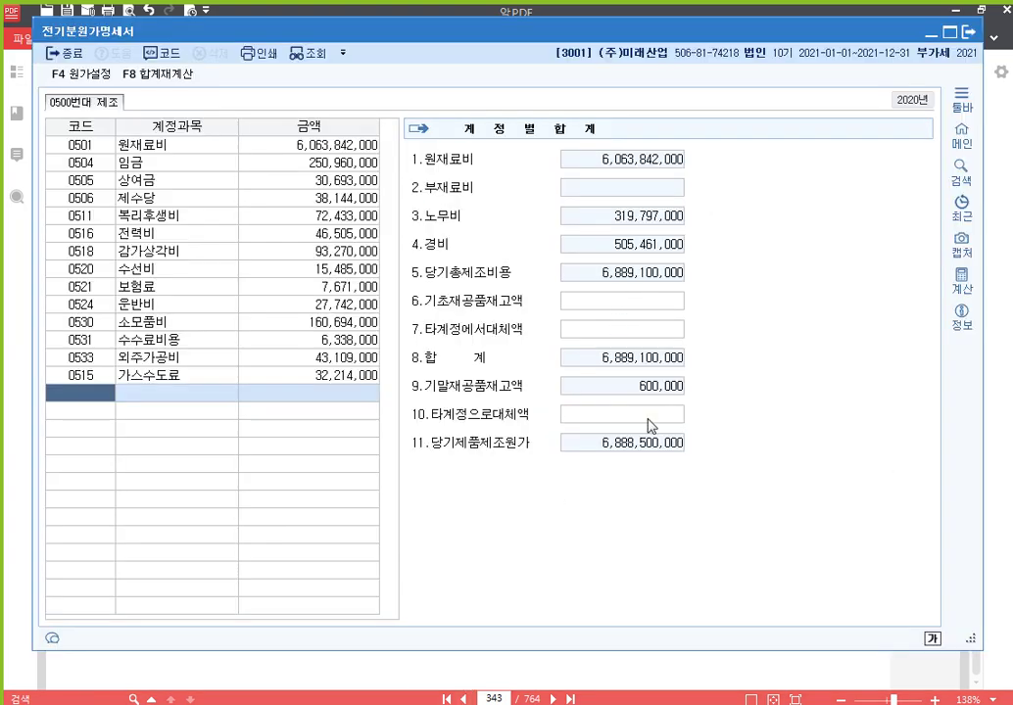
click(625, 307)
key(Return)
key(Return)
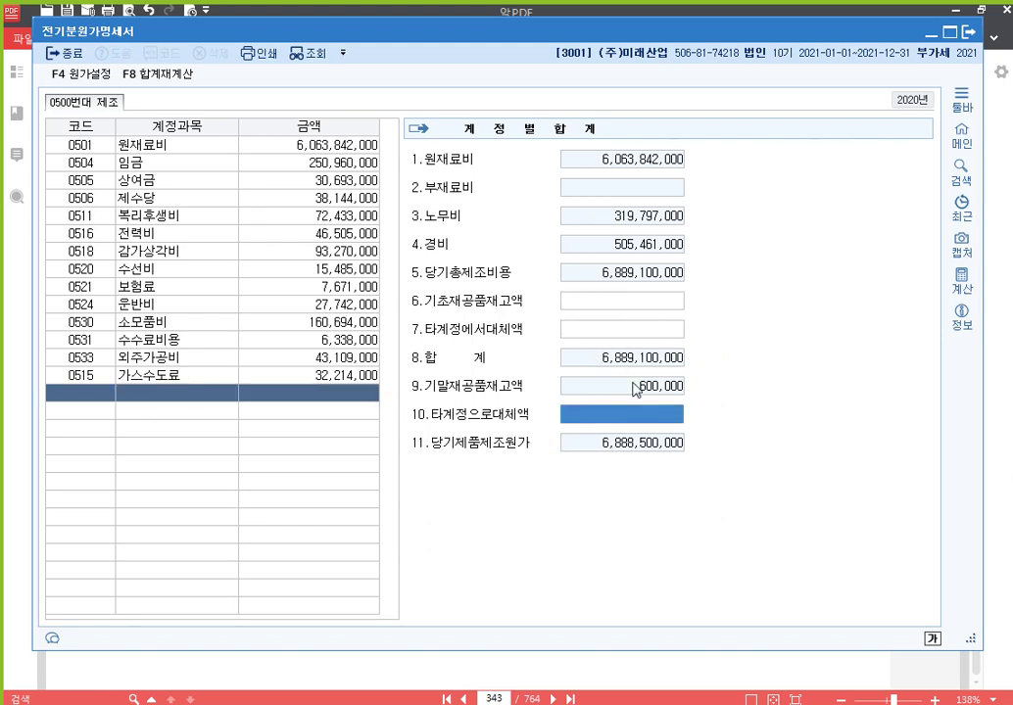
click(644, 310)
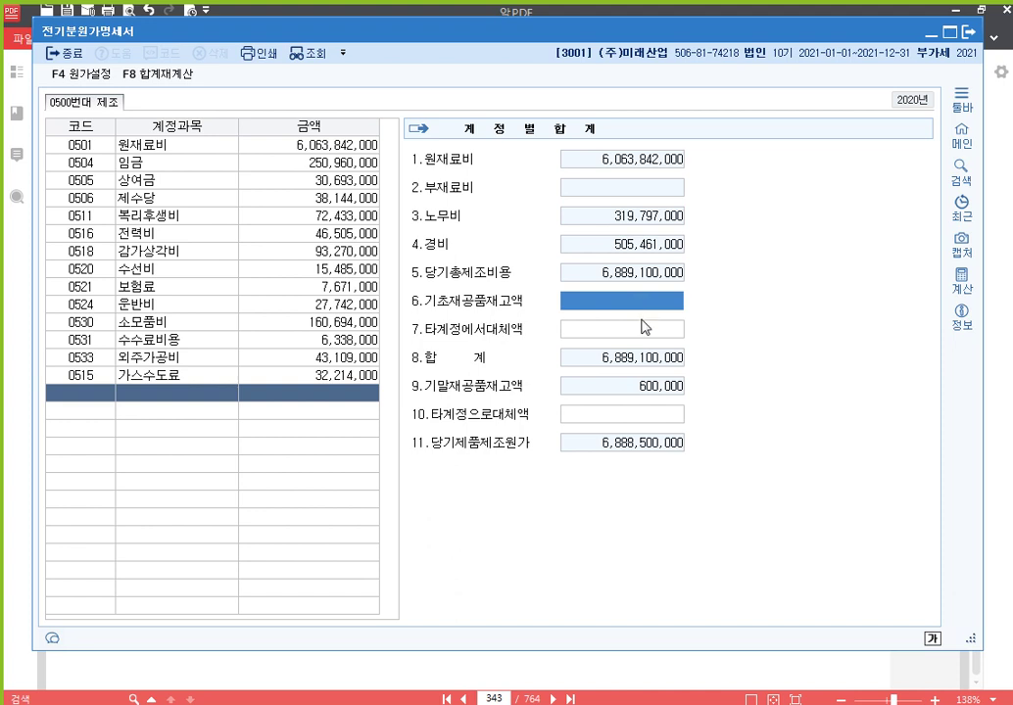
text(2000000)
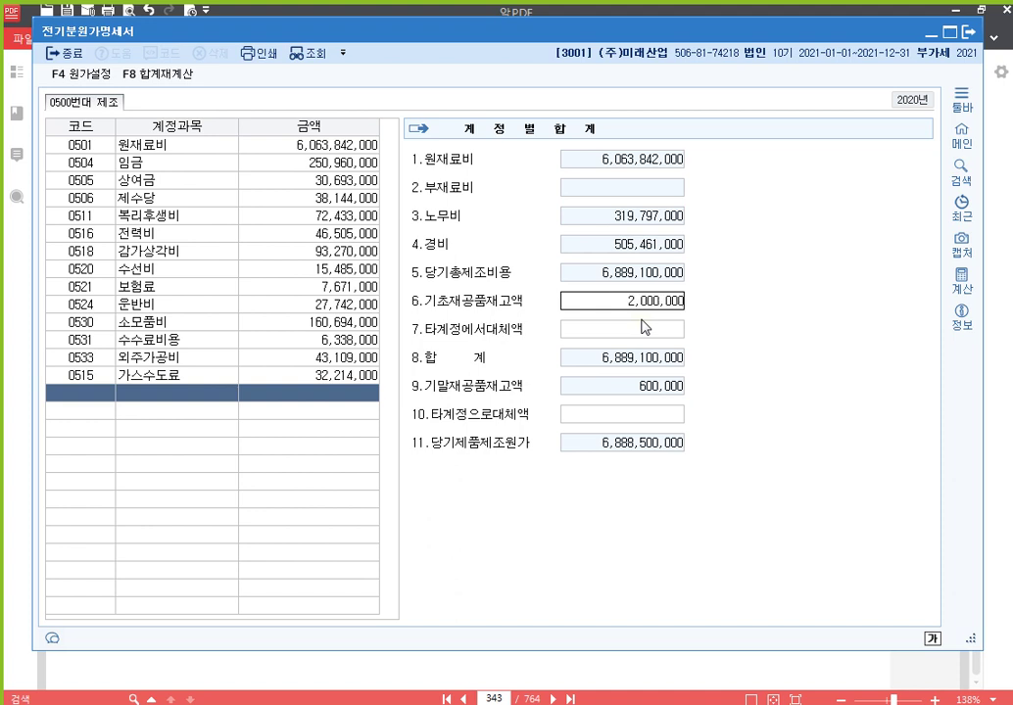
key(Return)
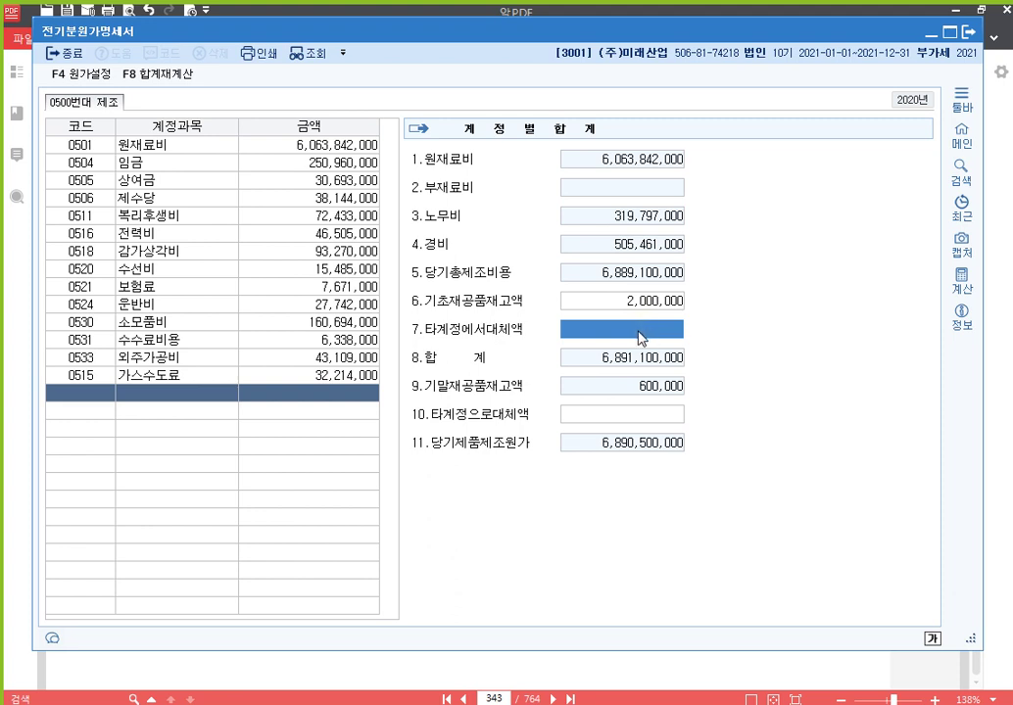
- Look at the 타계정에서대체액 and 타계정으로대체액 fields in the account totals without entering amounts
click(639, 416)
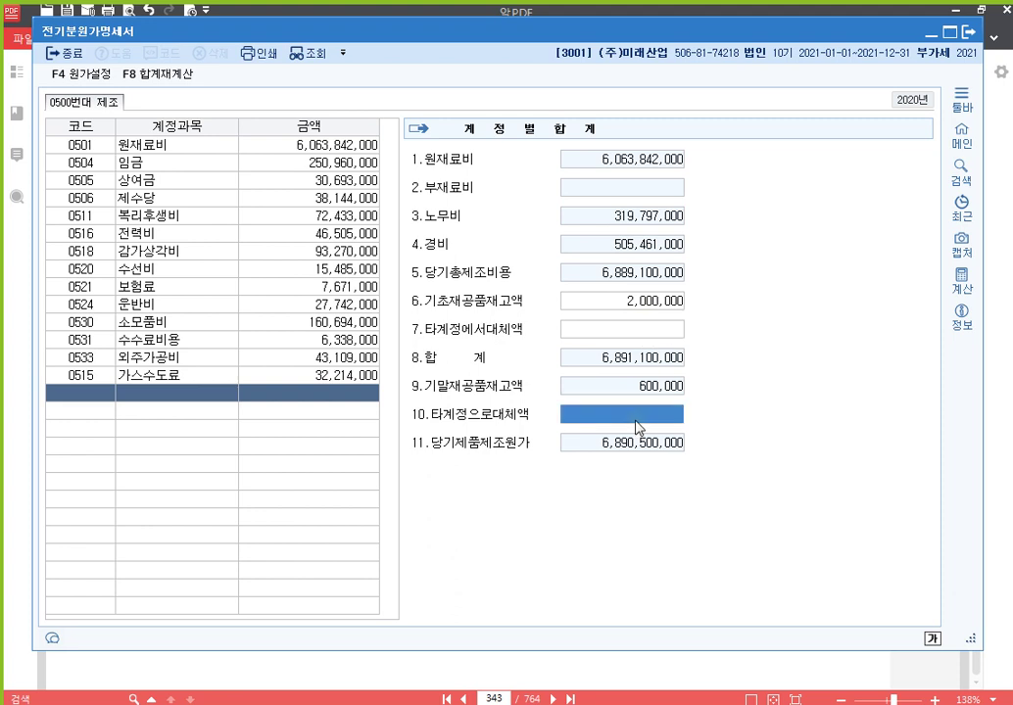
click(646, 339)
click(646, 413)
click(668, 335)
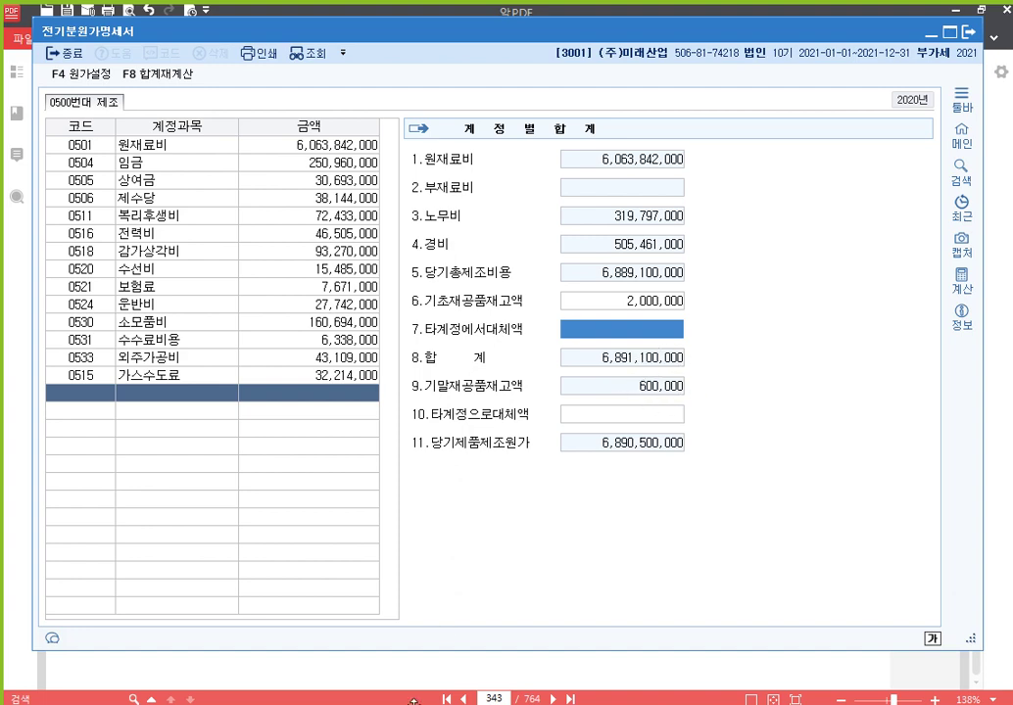
- Open 전기분재무상태표, examine the 재공품 (0169) amount, and return to 전기분원가명세서
key(Escape)
click(196, 424)
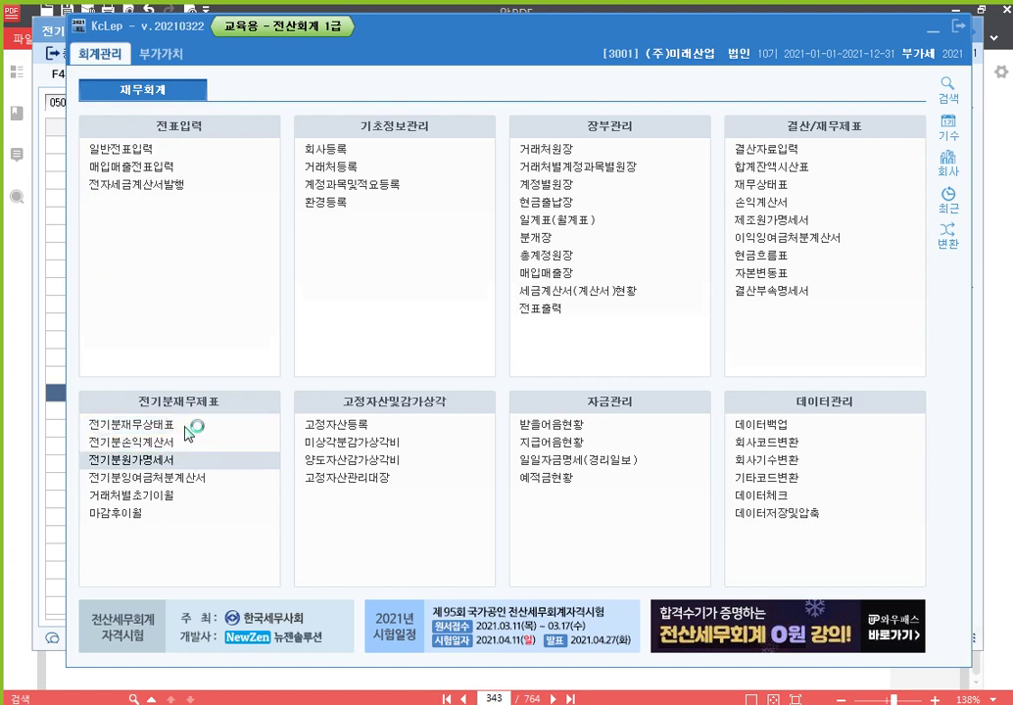
click(245, 222)
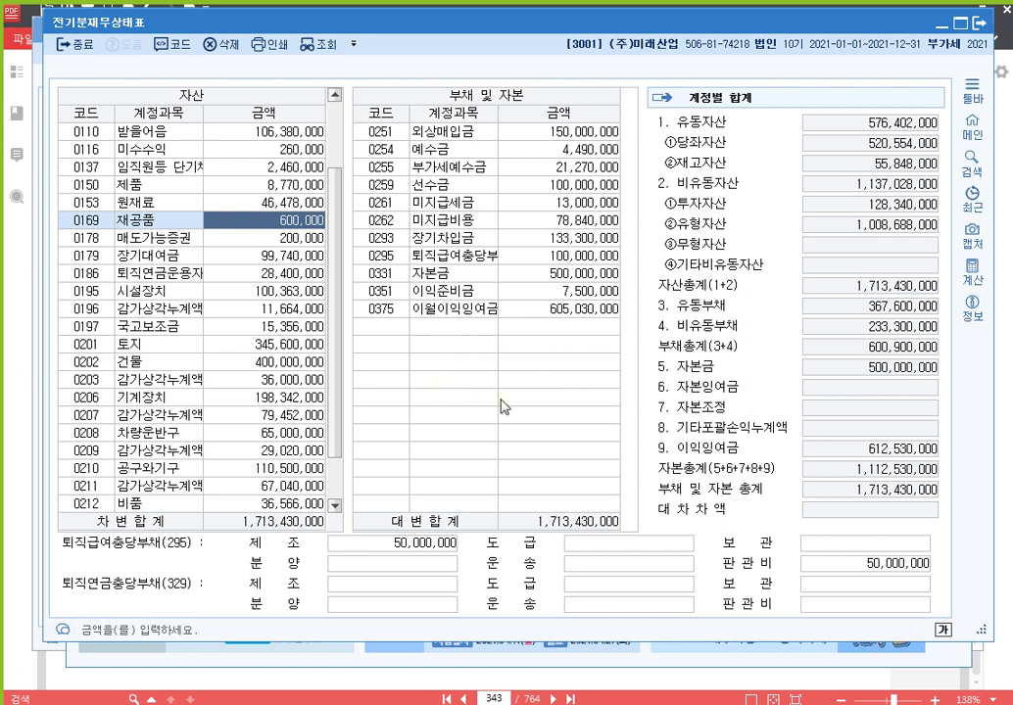
click(772, 674)
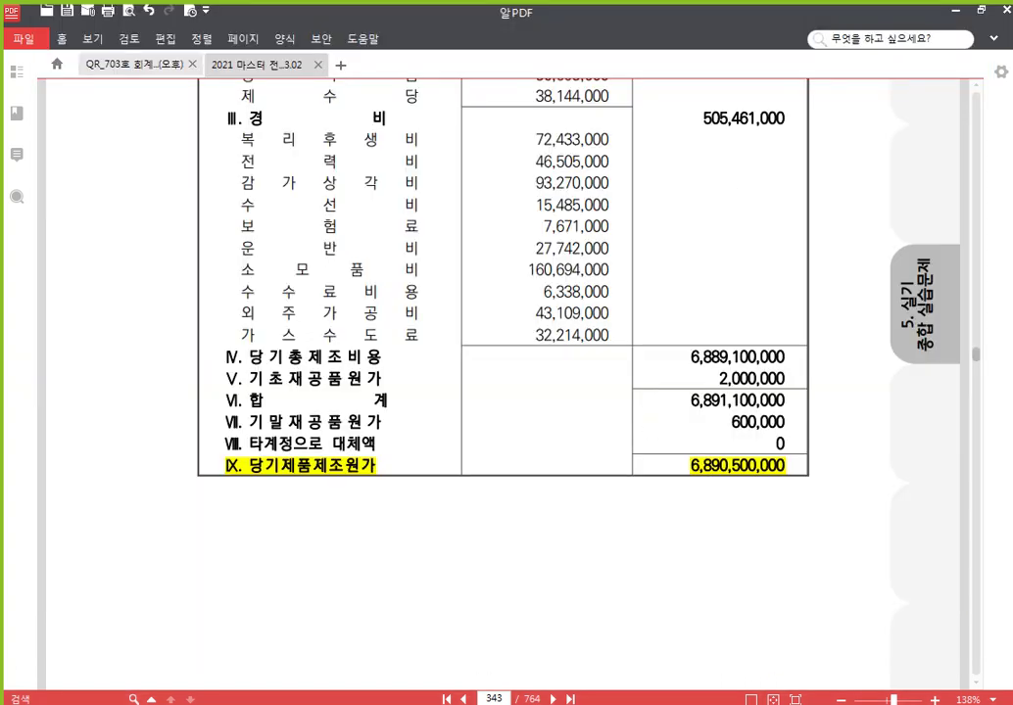
key(alt+Tab)
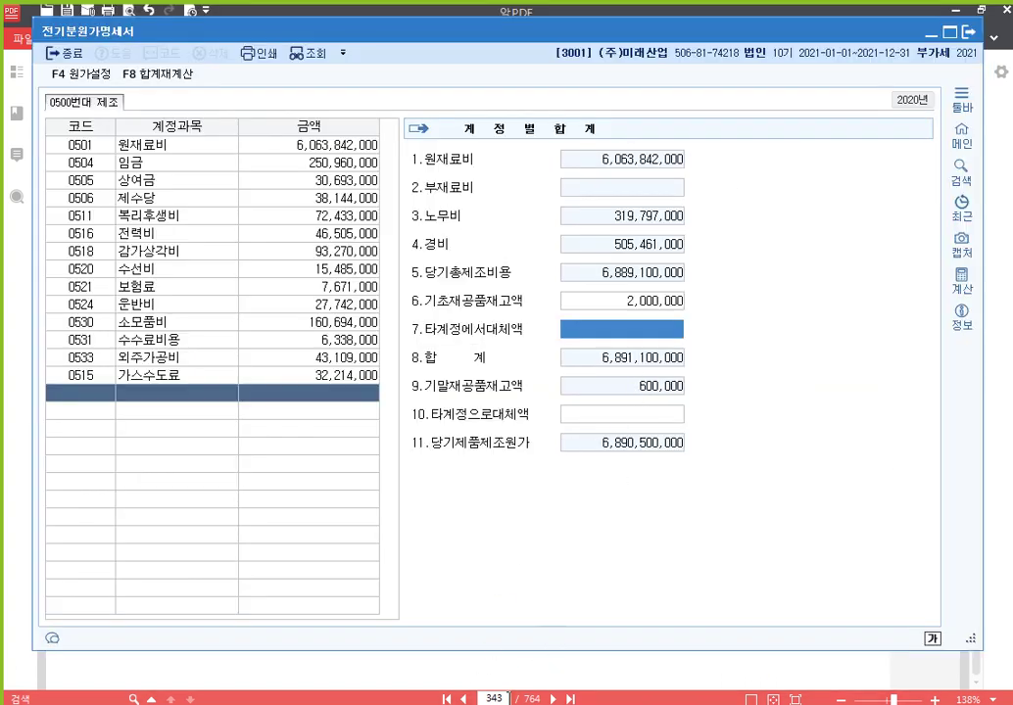
- Switch to the 한글 notes and start a line reading "- 기말원재료재고액 :" below the existing 원재료 note
key(alt+Tab)
click(451, 297)
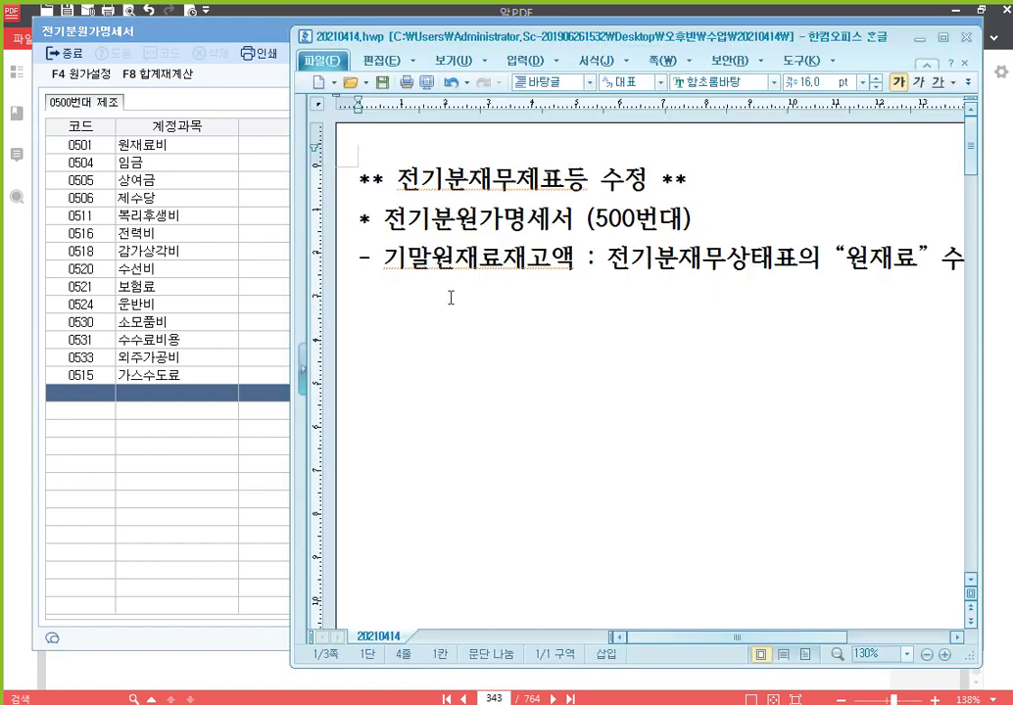
text(- 기말원재)
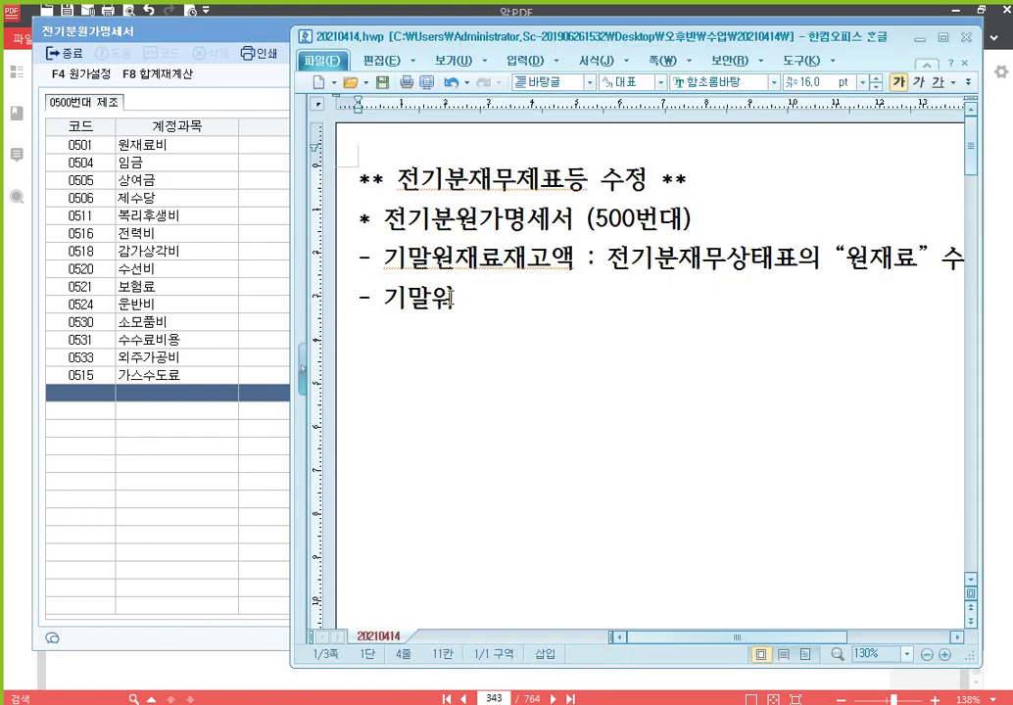
text(료 재고)
key(BackSpace)
key(BackSpace)
key(BackSpace)
key(BackSpace)
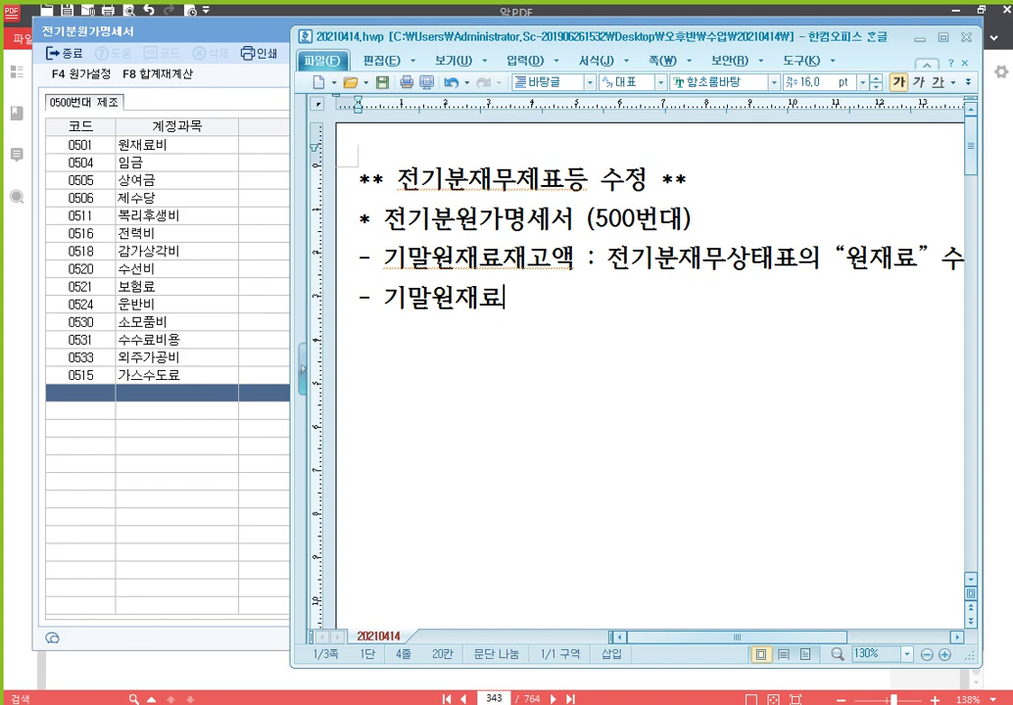
text(쟁고액 :)
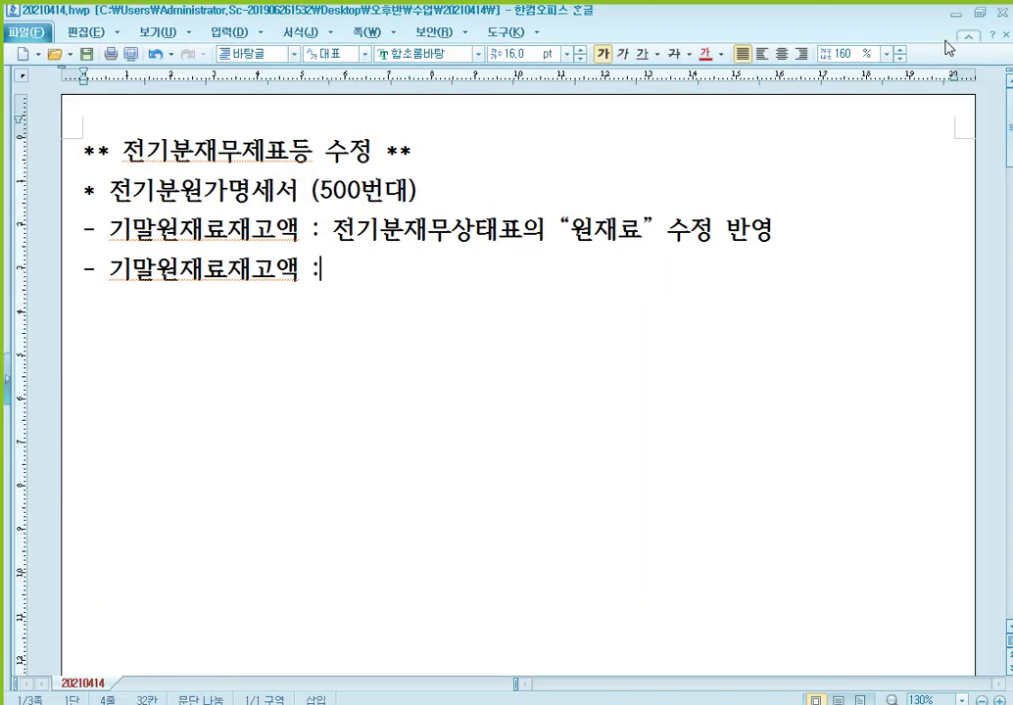
- Maximize the notes window and complete the new line with "전기분재무상태표의 “재공품” 수정 반영", followed by a line break
double_click(768, 36)
text(전기분)
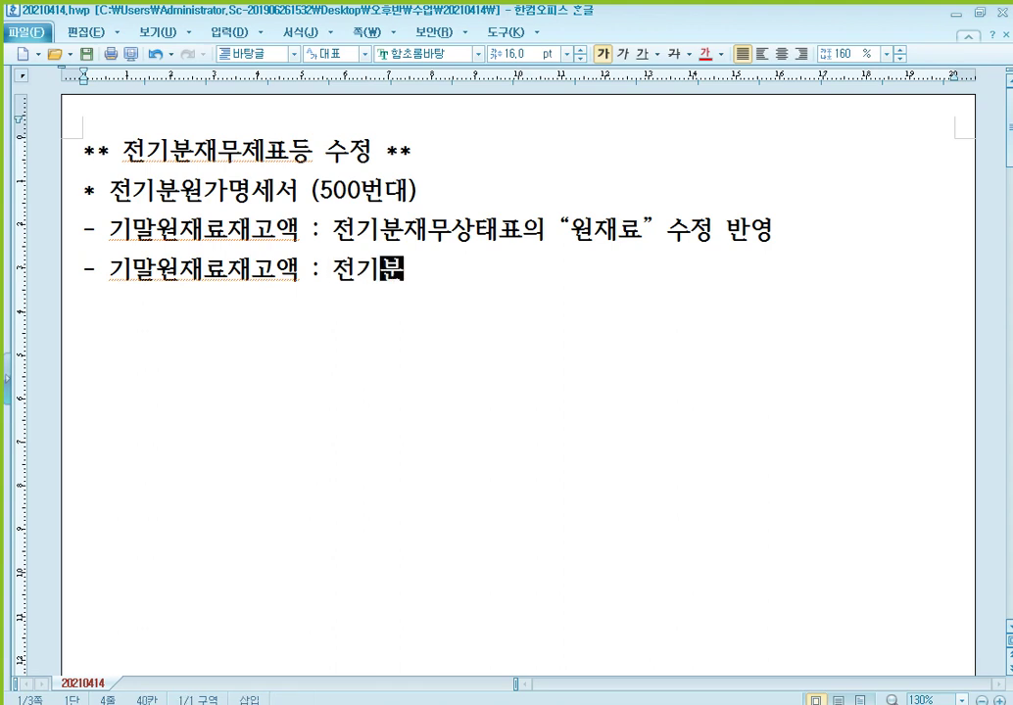
text(재무상태표의 :)
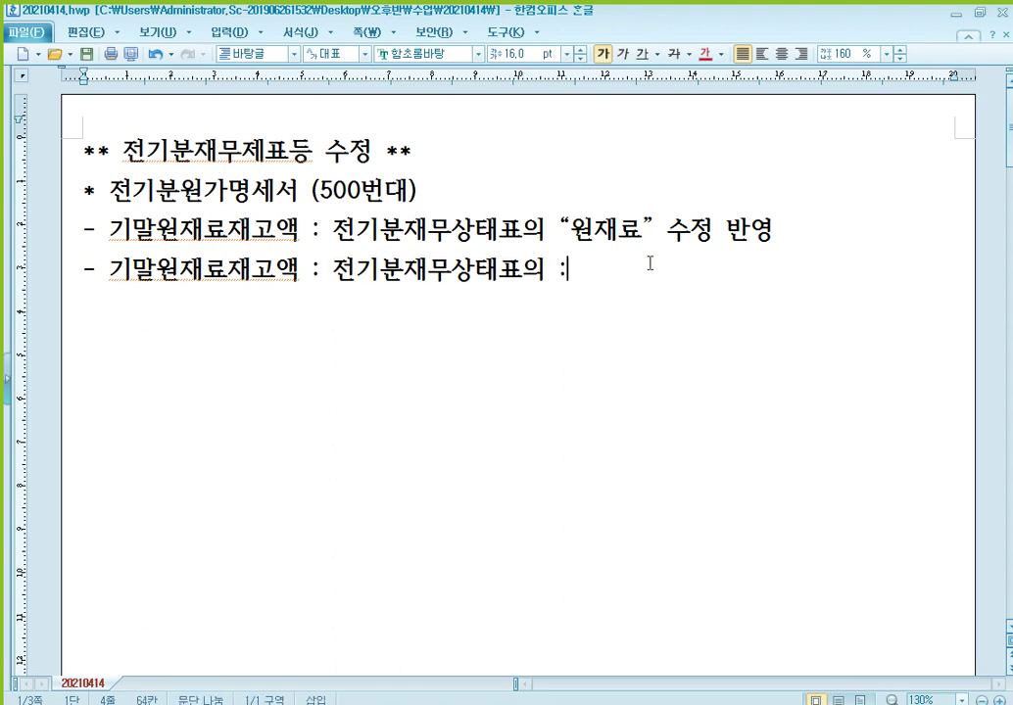
key(BackSpace)
text(“재공)
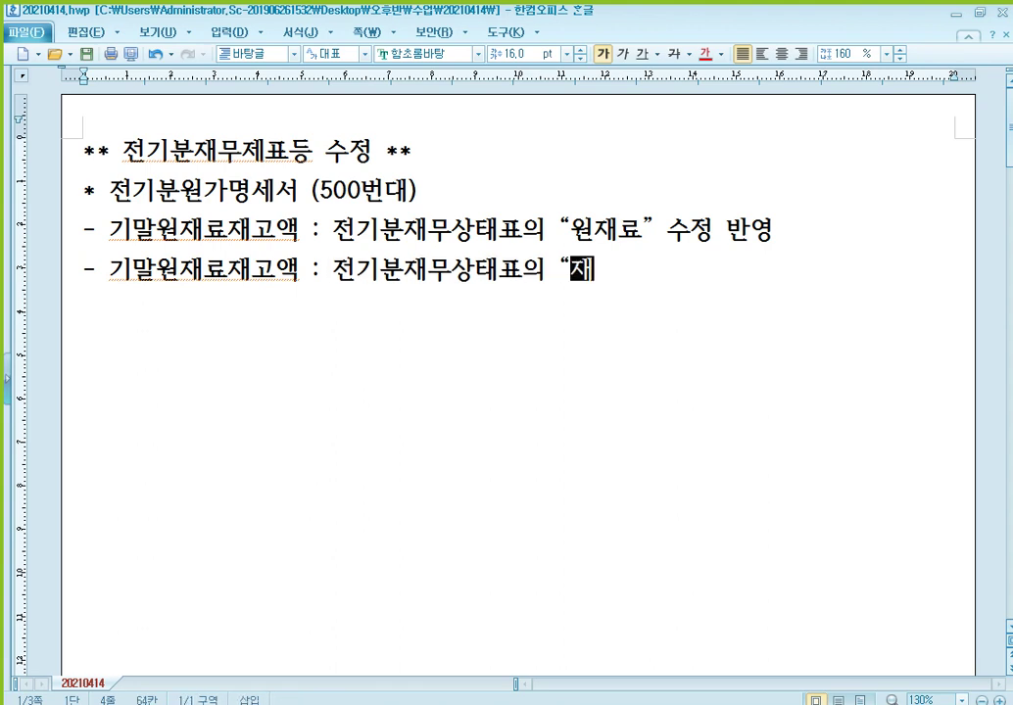
text(품” 수정 반영)
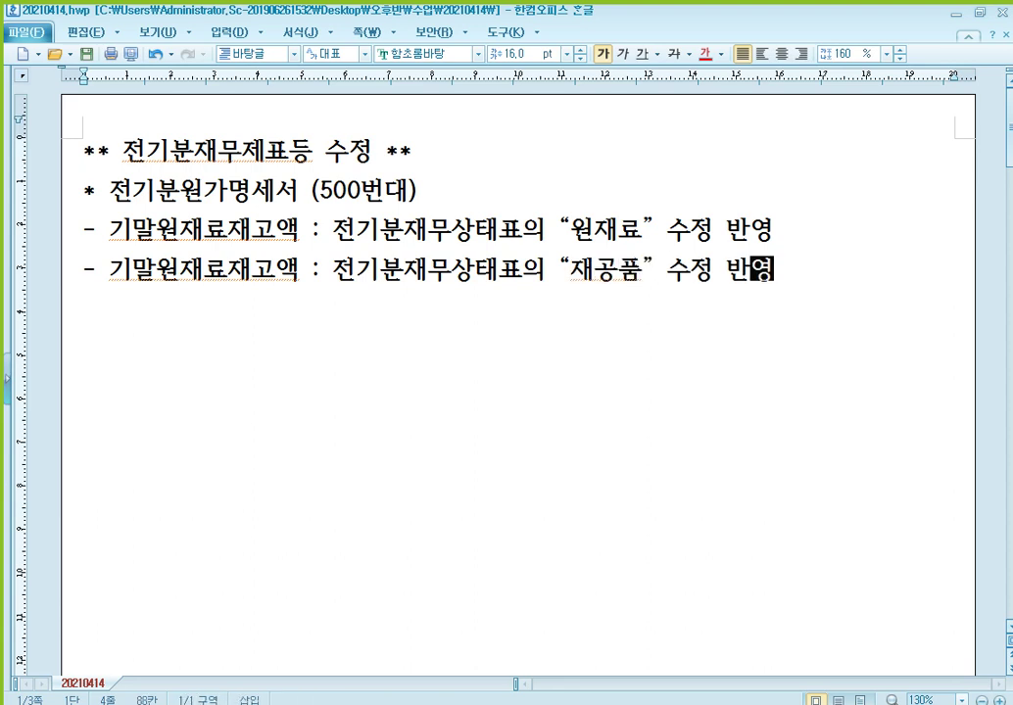
key(Return)
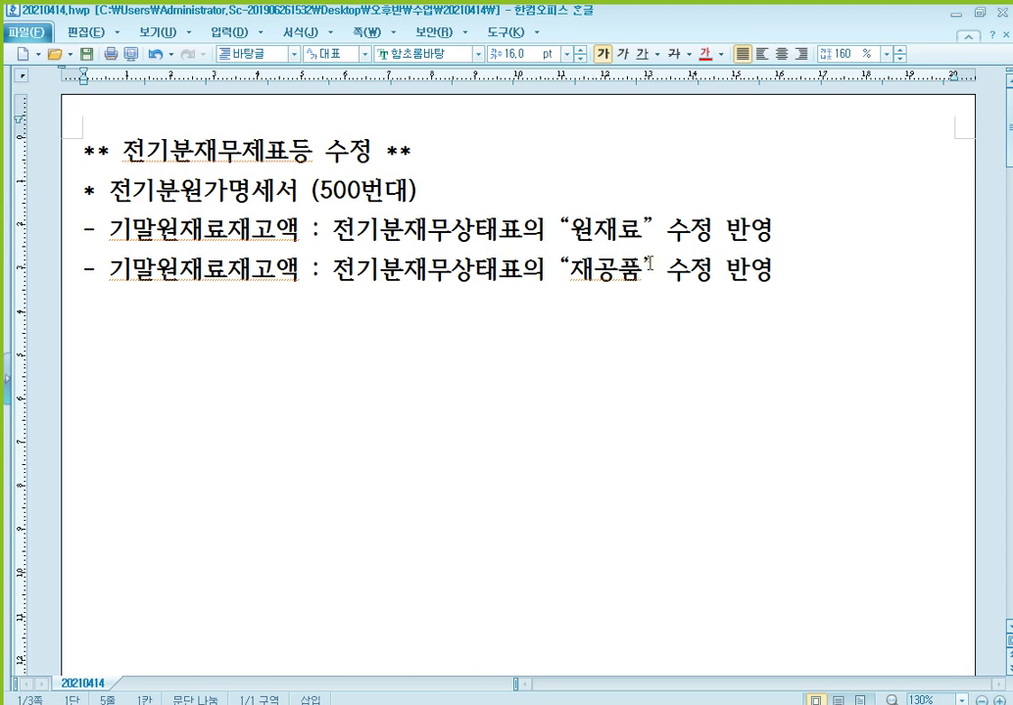
key(Return)
- Return to 전기분원가명세서 in KcLep, view the 원재료비 (0501) breakdown, and close it
key(alt+Tab)
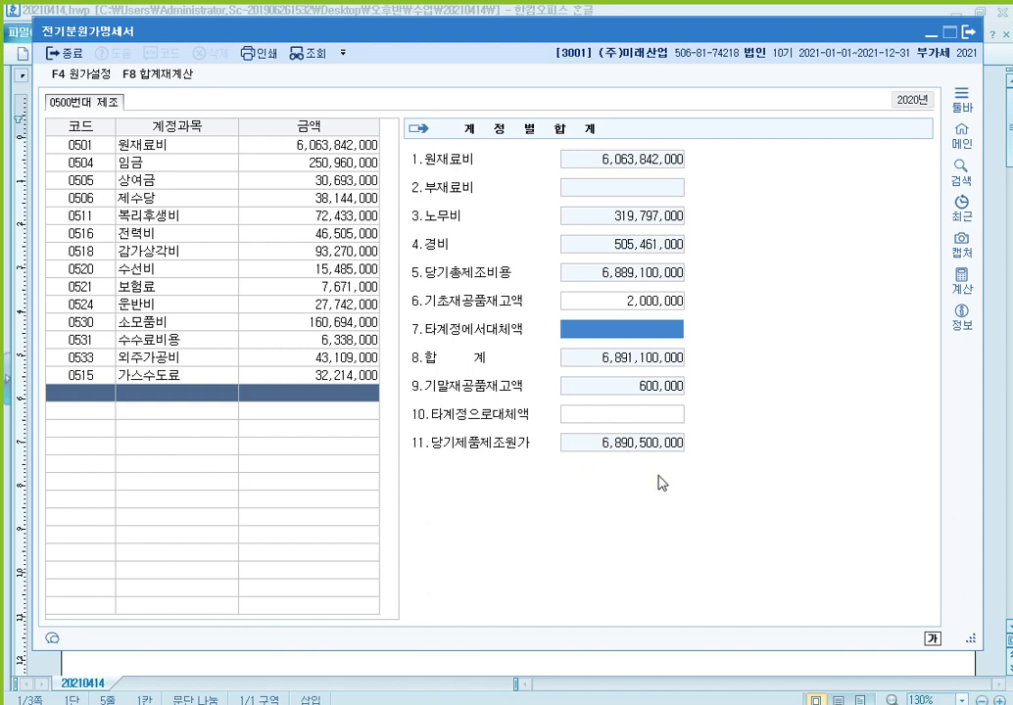
click(162, 152)
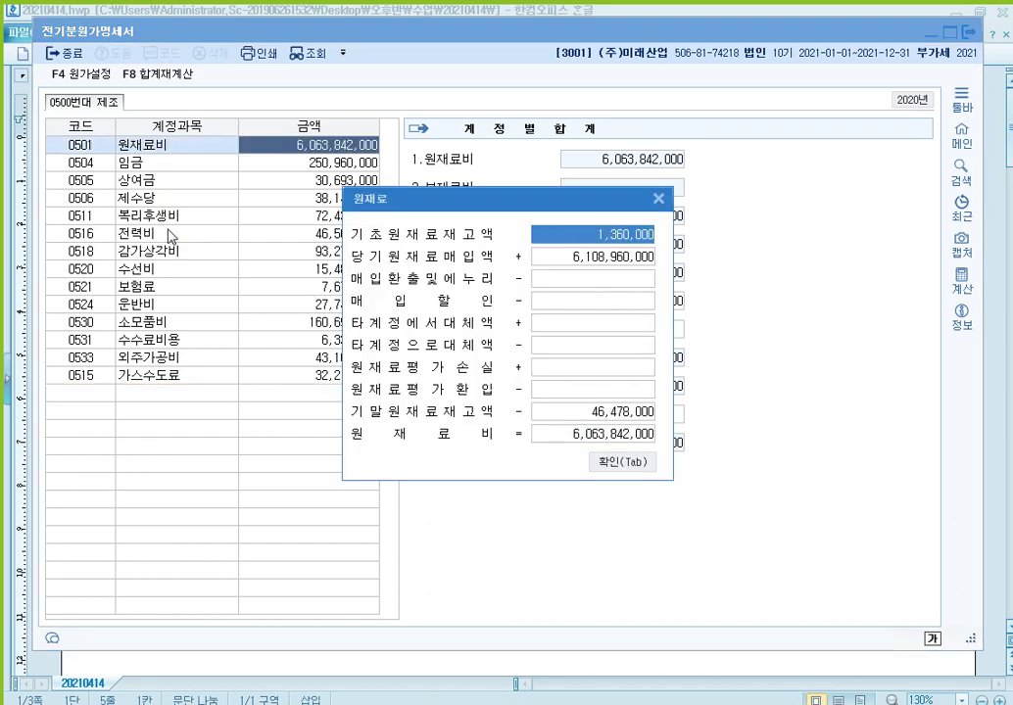
key(Tab)
- Review the labour and expense rows down to 보험료, and go back to the 복리후생비 (0511) row
key(Down)
key(Down)
key(Down)
key(Down)
key(Down)
key(Down)
key(Down)
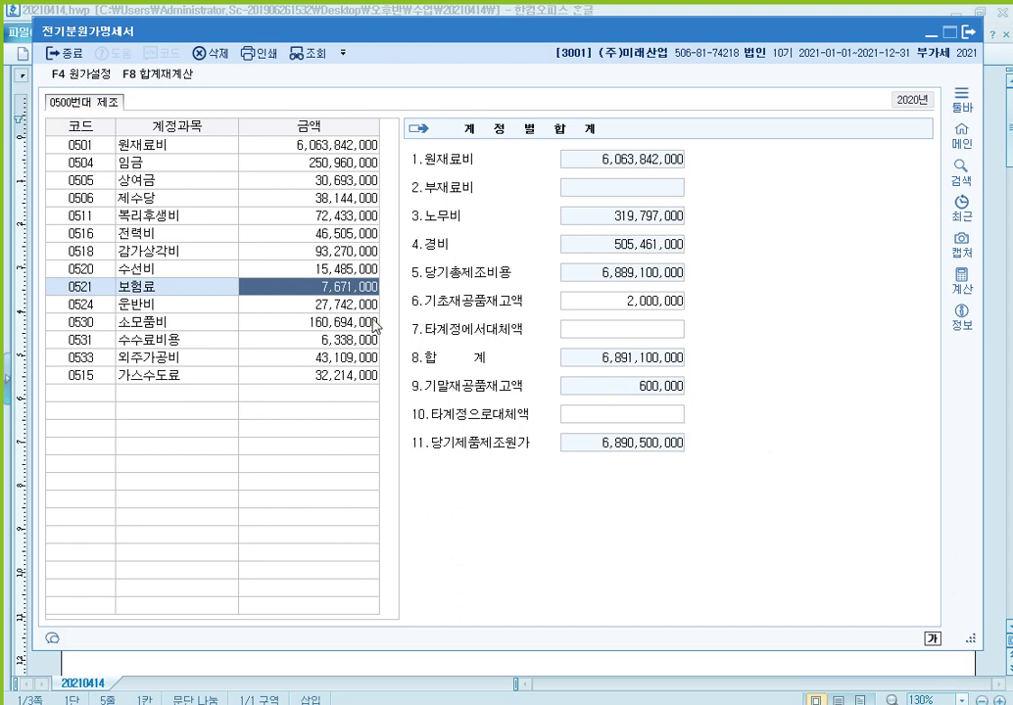
click(116, 217)
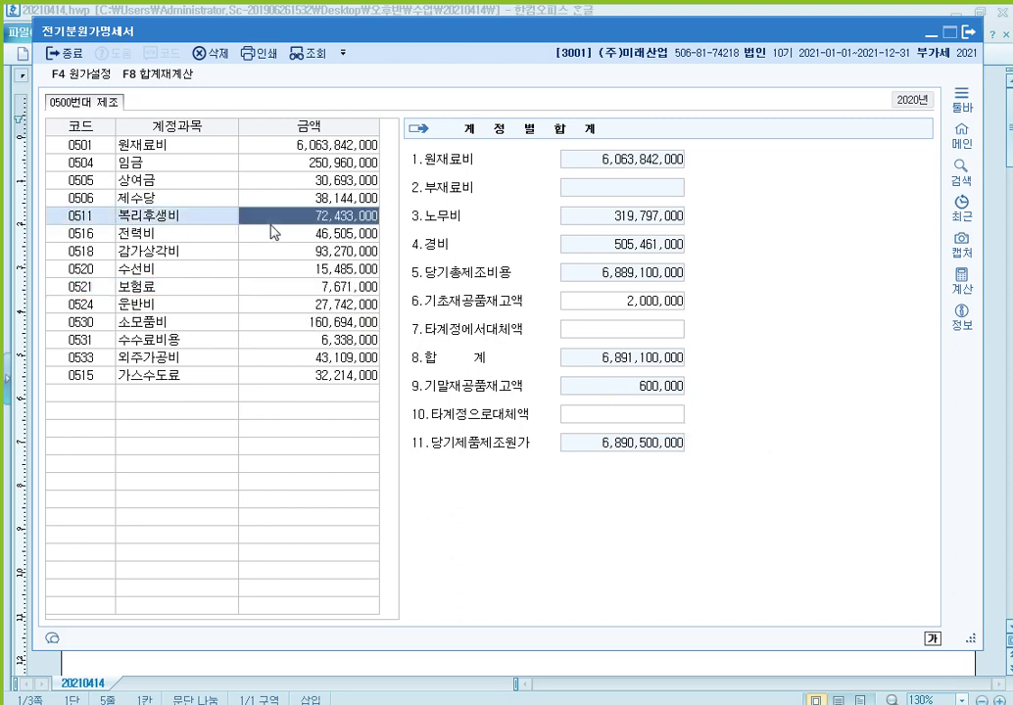